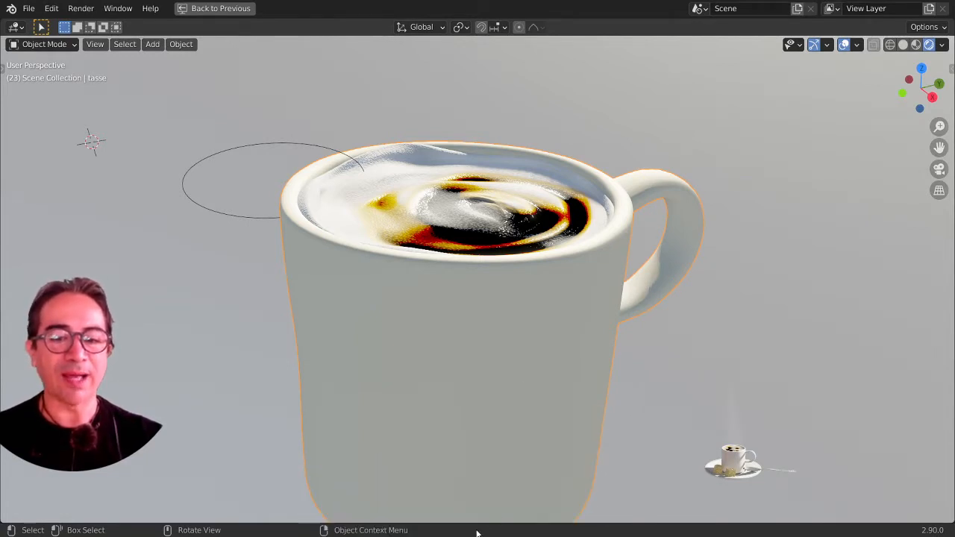
- Move the mousse-controle circle empty beside the mug along the global Z axis to vary the foam on the coffee
middle_click_drag(446, 302, 531, 254)
scroll(494, 274, "up", 3)
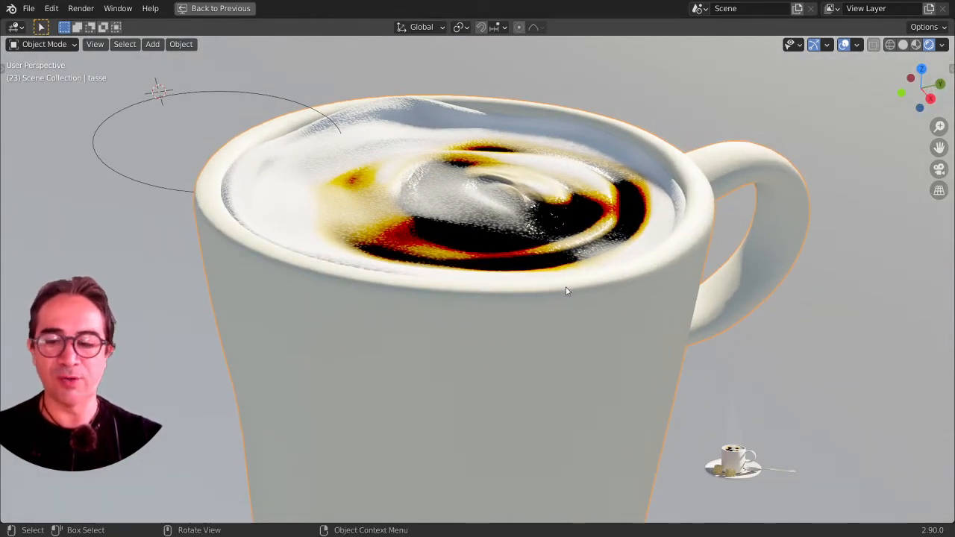
middle_click_drag(631, 291, 378, 229)
scroll(558, 254, "down", 3)
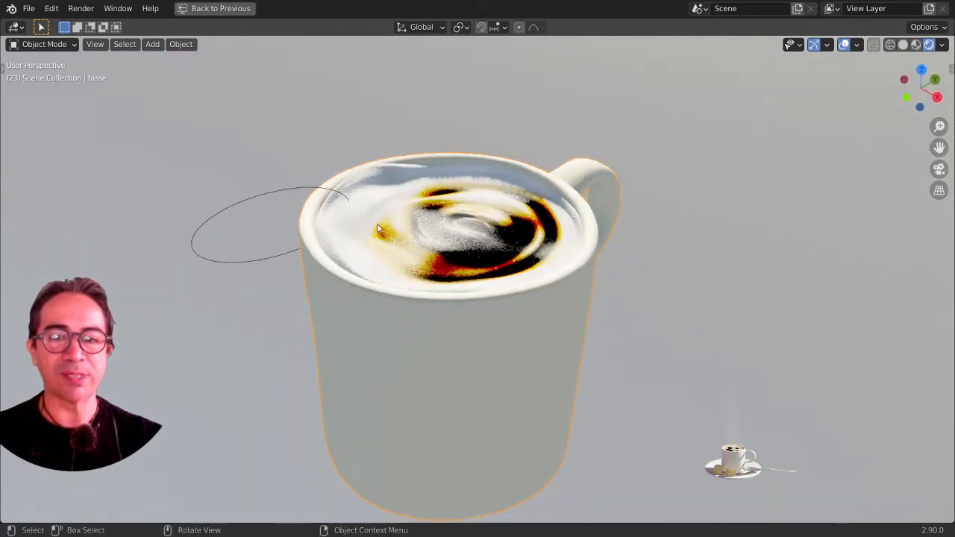
left_click(296, 188)
middle_click_drag(390, 312, 329, 296)
key("g")
key("z")
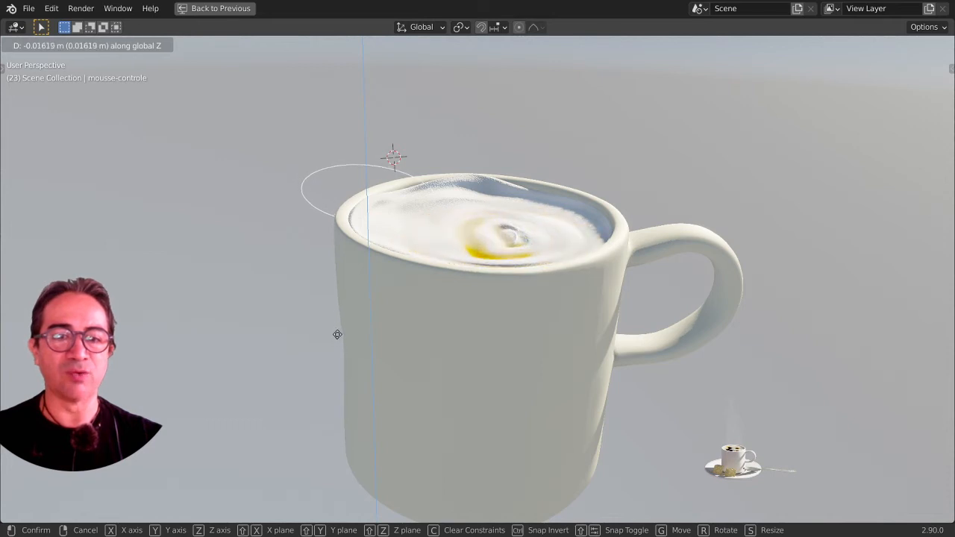
left_click(368, 326)
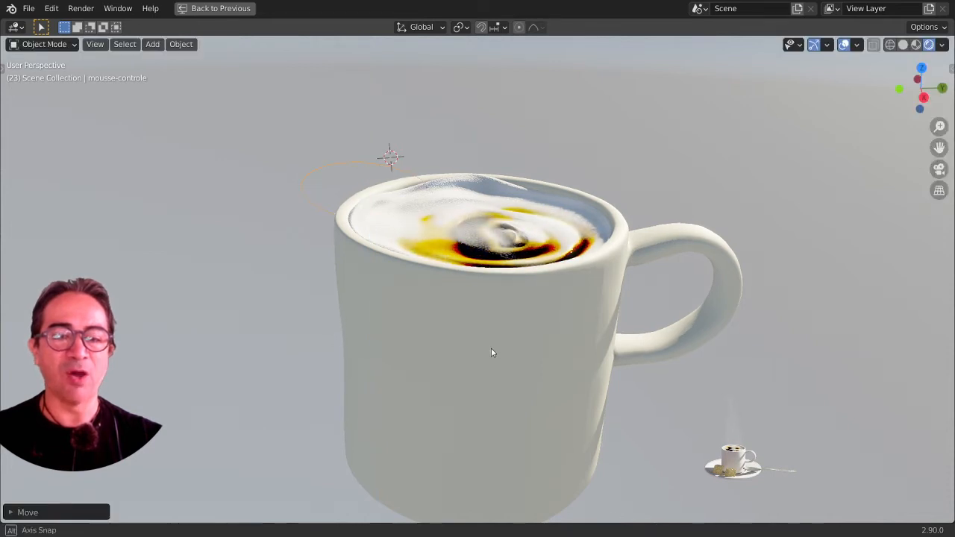
- Raise the mousse-controle empty along the global Z axis until dark coffee covers most of the surface in the mug
middle_click_drag(491, 347, 574, 131)
scroll(522, 283, "up", 1)
left_click(546, 259)
scroll(547, 259, "up", 1)
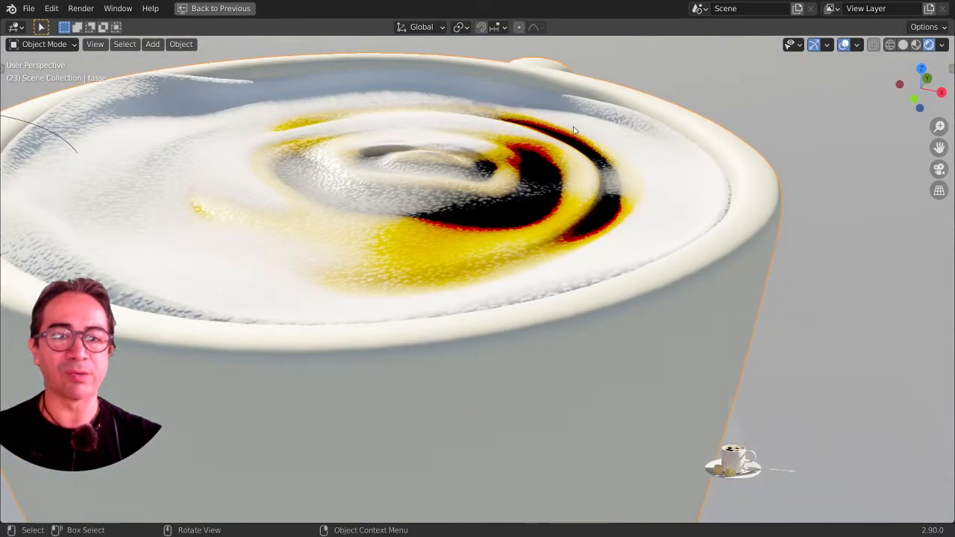
scroll(659, 189, "down", 2)
middle_click_drag(659, 189, 307, 247)
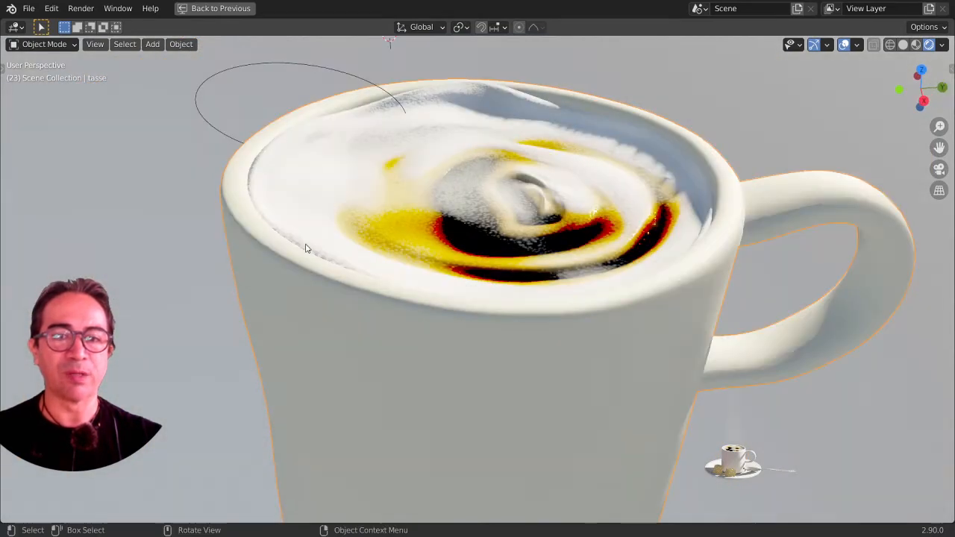
left_click(337, 73)
key("g")
key("z")
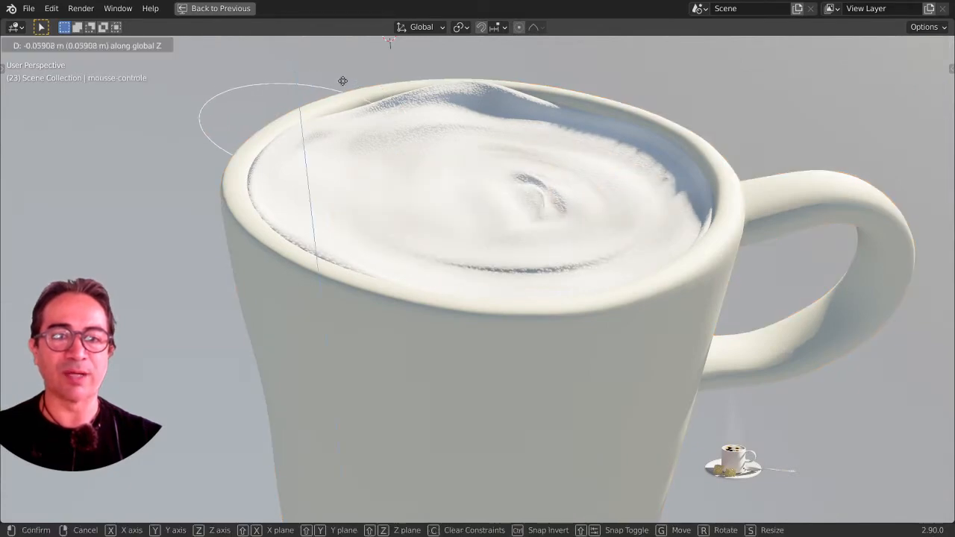
left_click(344, 54)
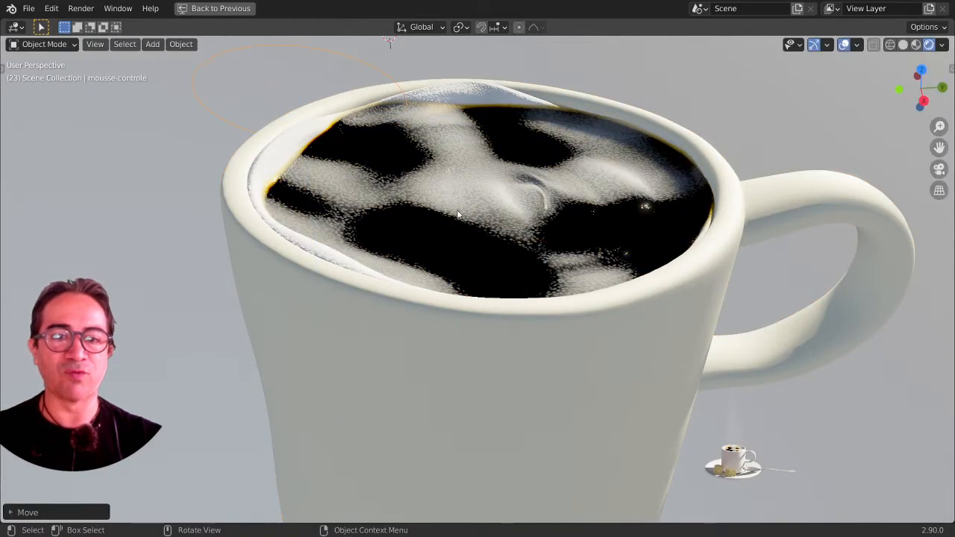
- Lower the mousse-controle empty along the global Z axis to bring the swirled foam back over the coffee
middle_click_drag(458, 215, 552, 194)
scroll(552, 194, "up", 4)
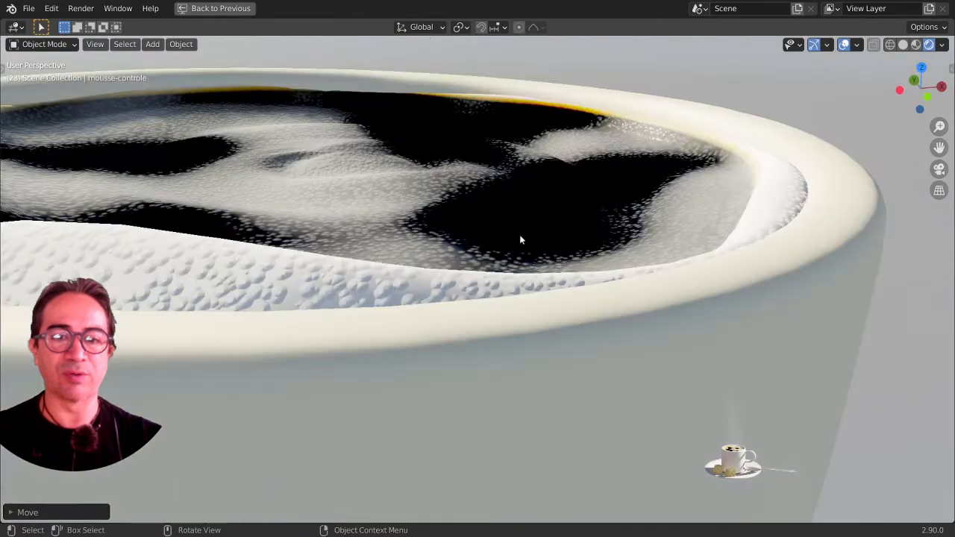
middle_click_drag(520, 235, 496, 263)
scroll(514, 281, "down", 3)
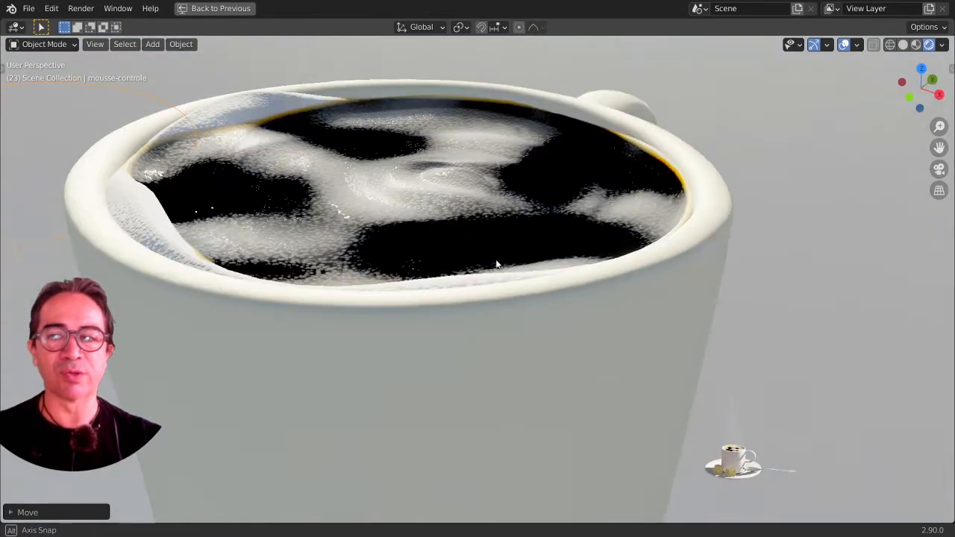
scroll(496, 263, "down", 4)
key("g")
key("z")
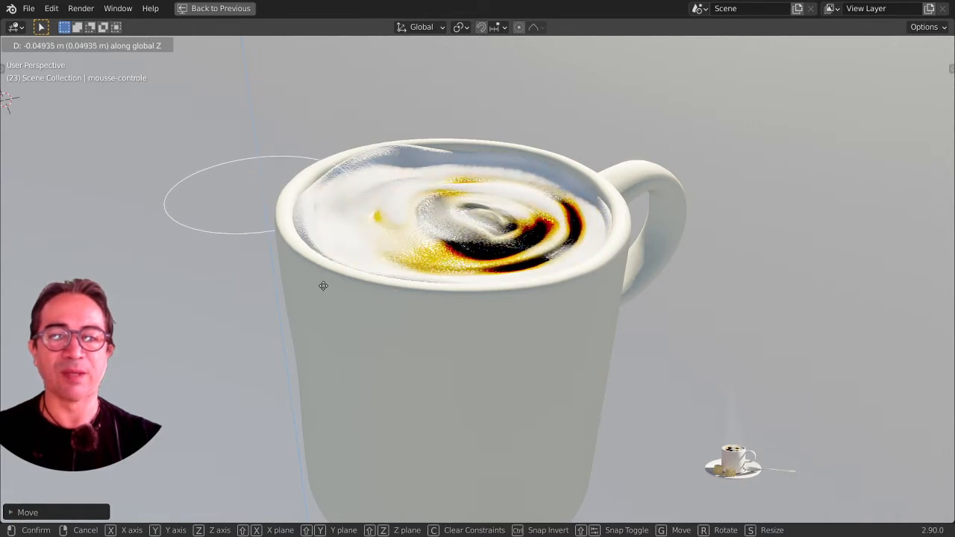
left_click(580, 314)
middle_click_drag(581, 314, 514, 269)
- Examine the coffee cup and its surroundings in the maximized reference render ptitdej-demo12.jpg
key("ctrl+space")
key("ctrl+space")
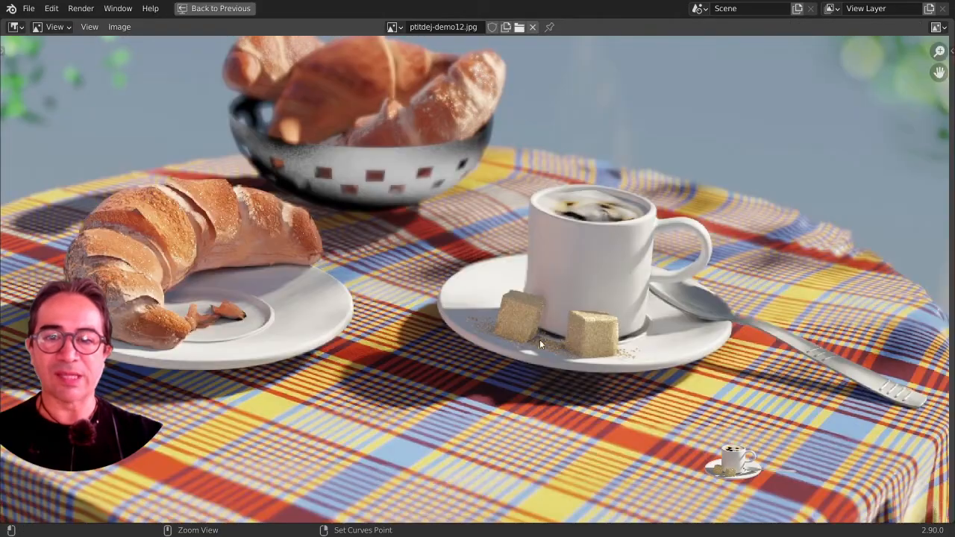
middle_click_drag(570, 293, 602, 340)
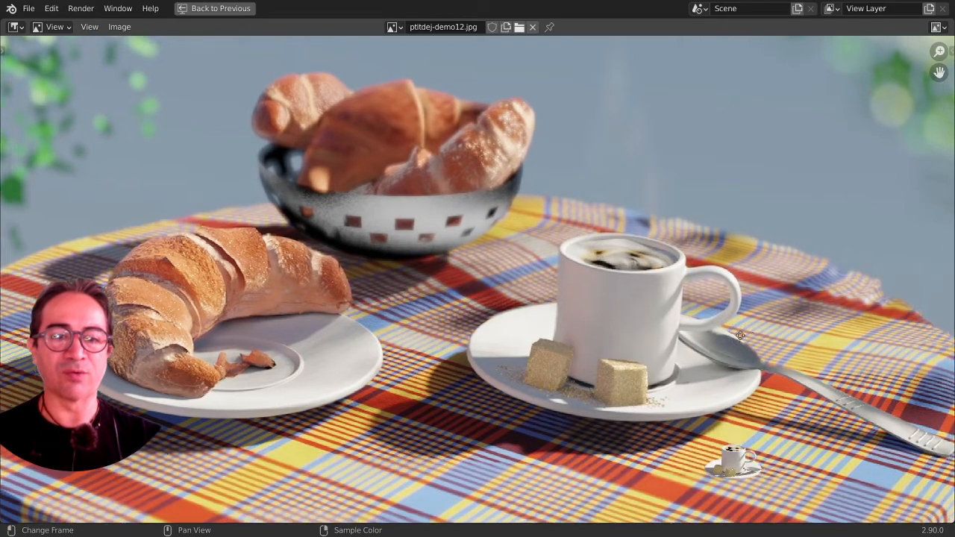
middle_click_drag(610, 287, 573, 276)
scroll(729, 316, "up", 1)
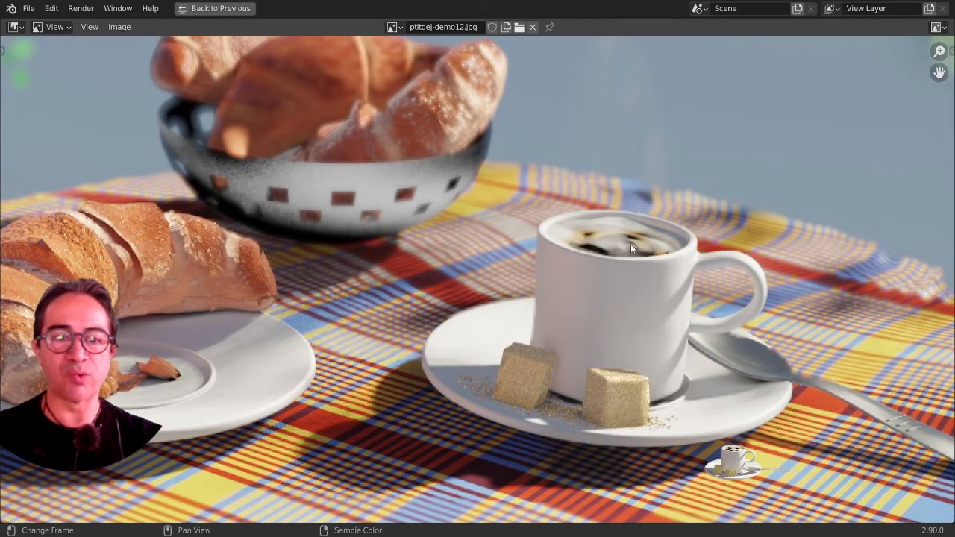
scroll(626, 229, "up", 3)
middle_click_drag(704, 233, 560, 273)
scroll(560, 272, "down", 4)
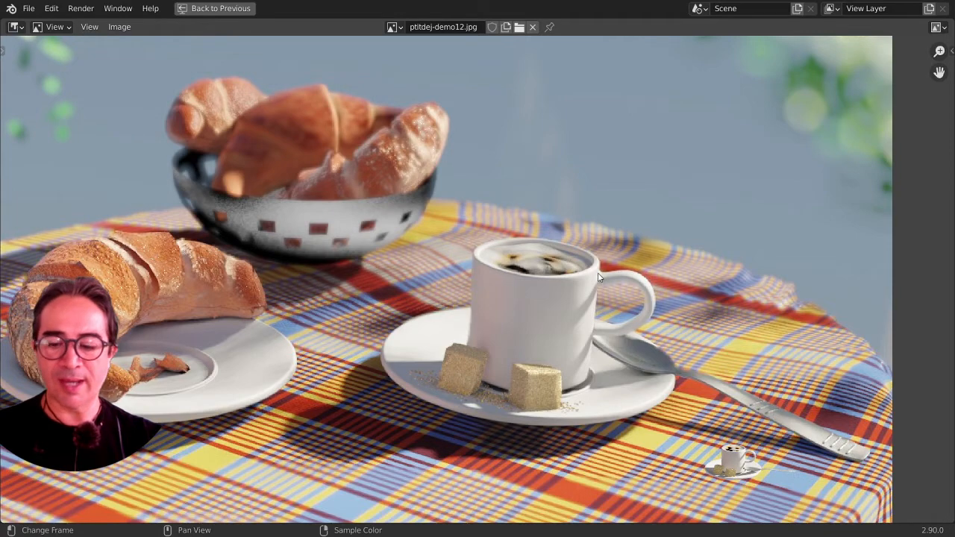
key("ctrl+space")
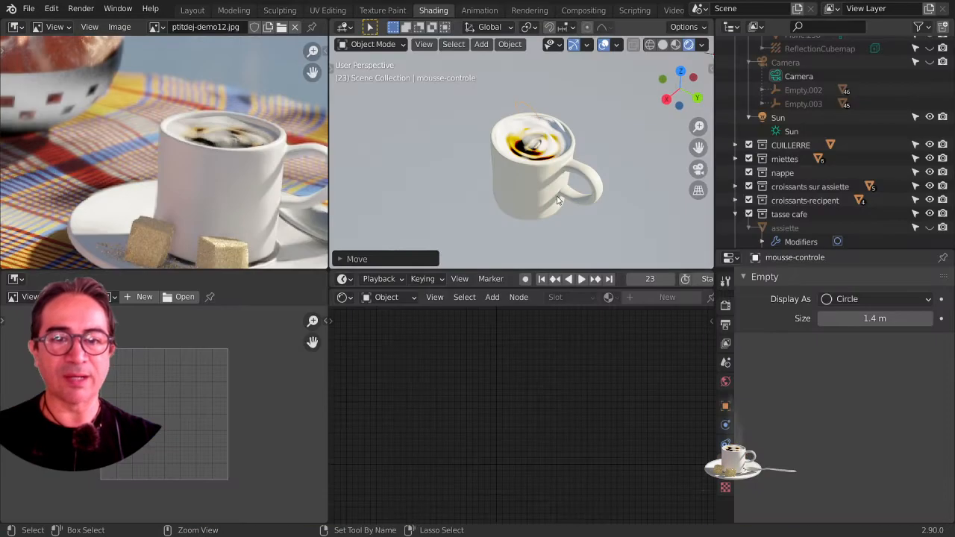
- Examine the mug model's body, handle and foam from several sides in the maximized 3D viewport
key("ctrl+space")
scroll(554, 362, "up", 2)
middle_click_drag(554, 365, 668, 268)
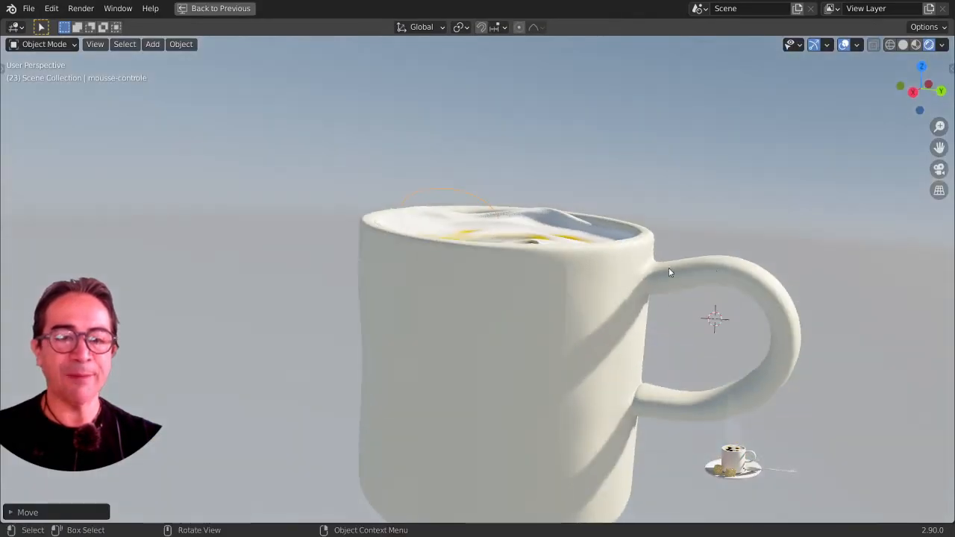
scroll(668, 409, "down", 4)
middle_click_drag(631, 343, 462, 350)
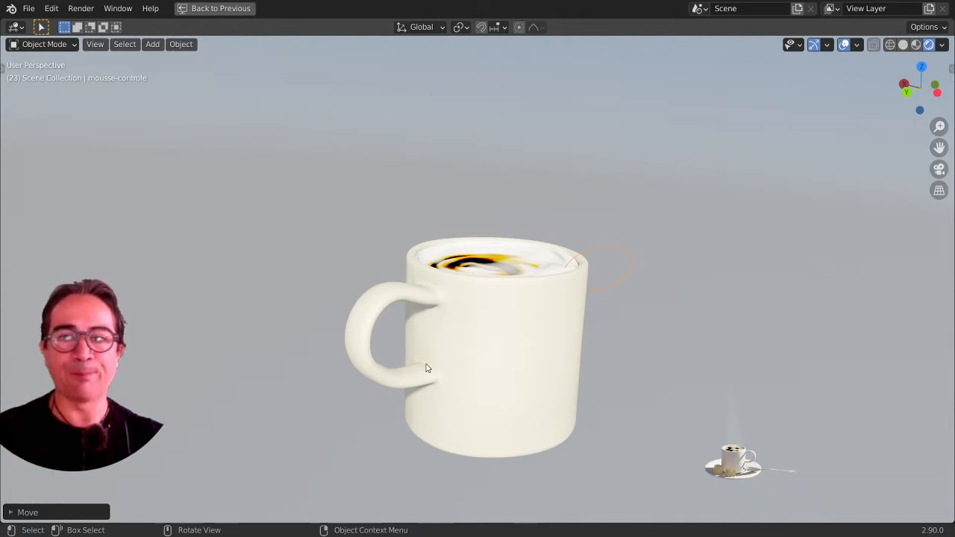
middle_click_drag(427, 367, 590, 356)
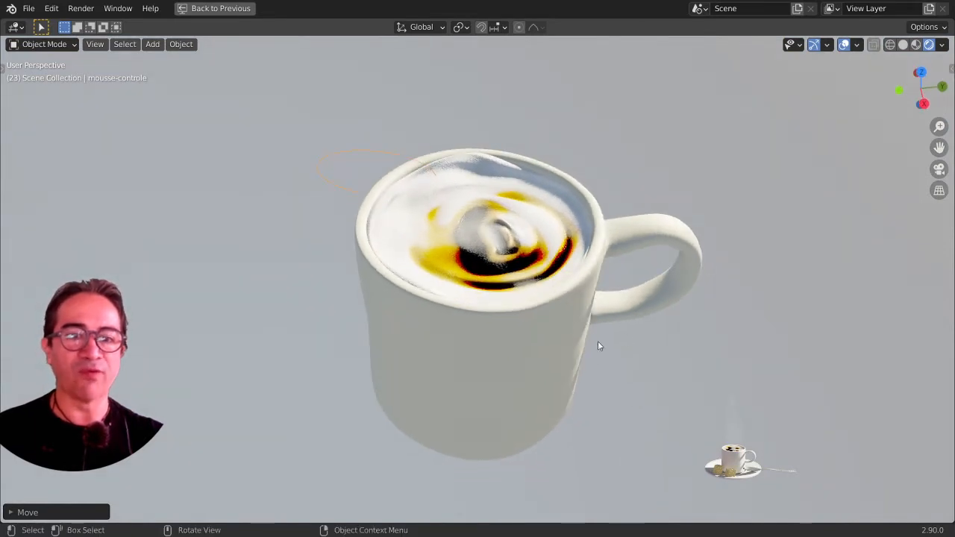
scroll(633, 313, "down", 3)
key("ctrl+space")
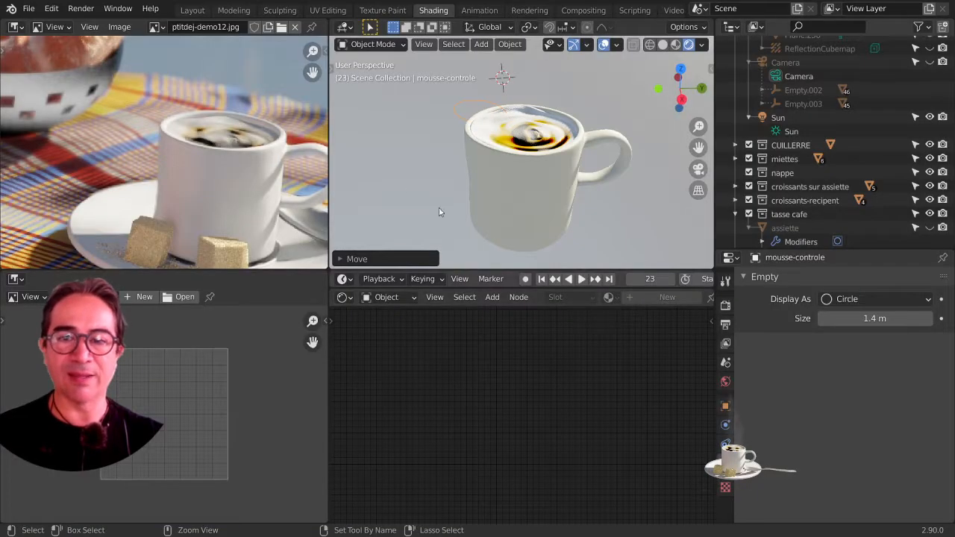
left_click(457, 201)
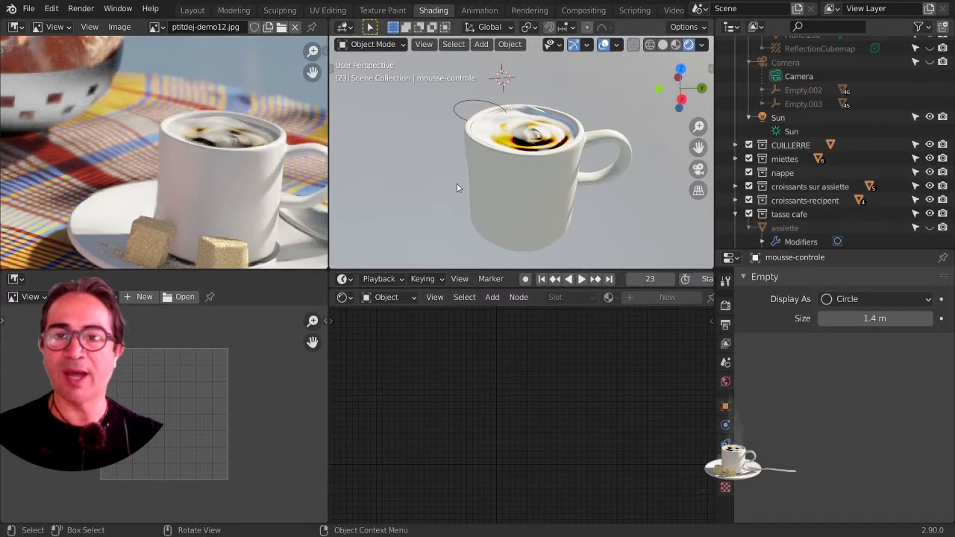
left_click(29, 8)
mouse_move(46, 24)
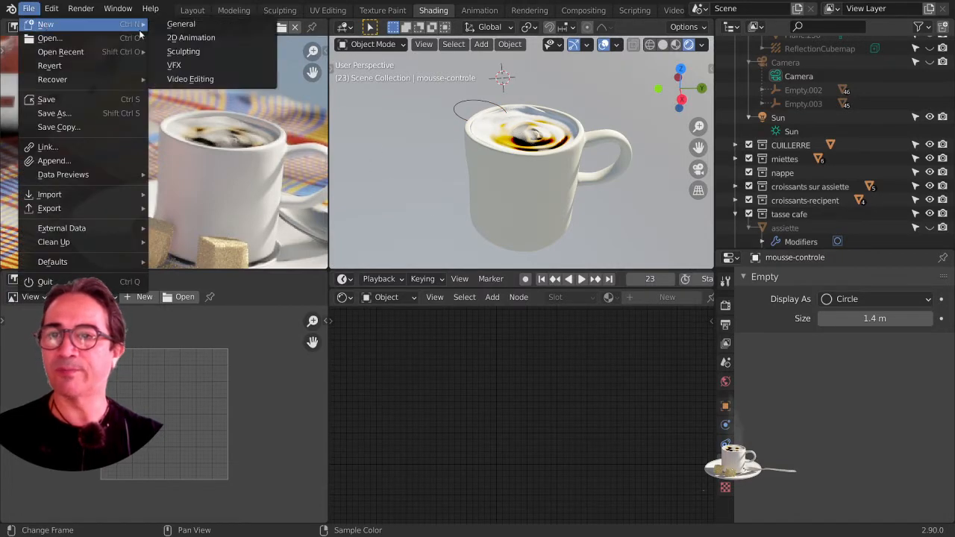
left_click(184, 25)
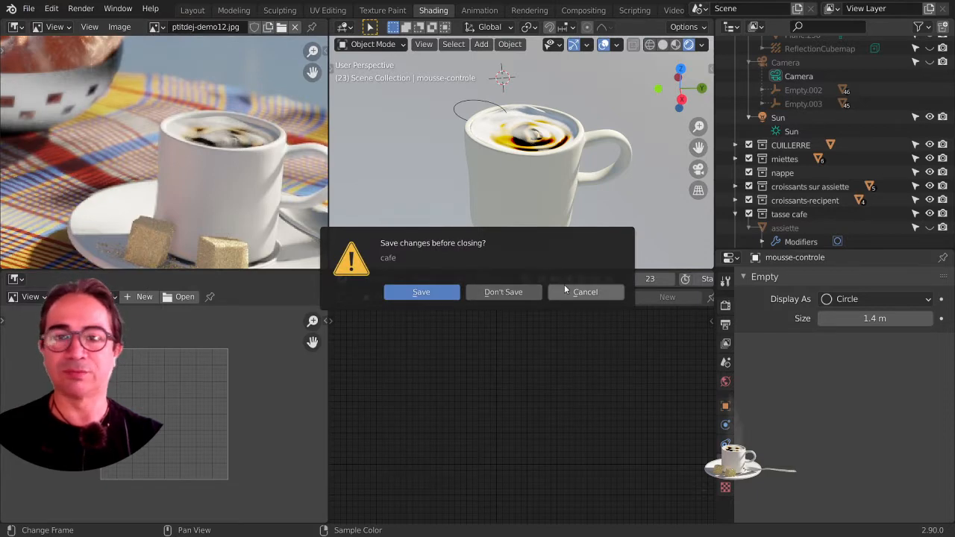
left_click(581, 294)
- Open the recent file tasse.blend without saving the changes to the cafe file
left_click(30, 10)
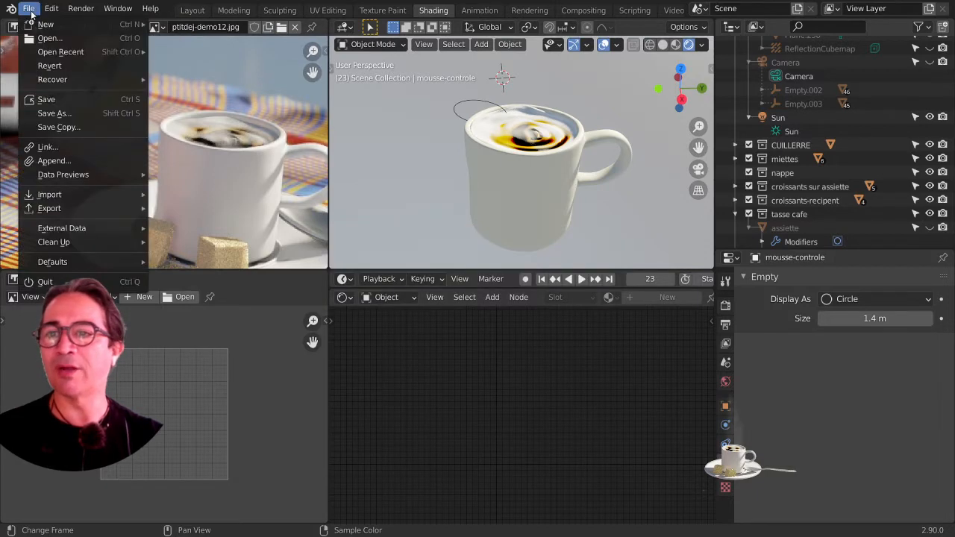
mouse_move(83, 52)
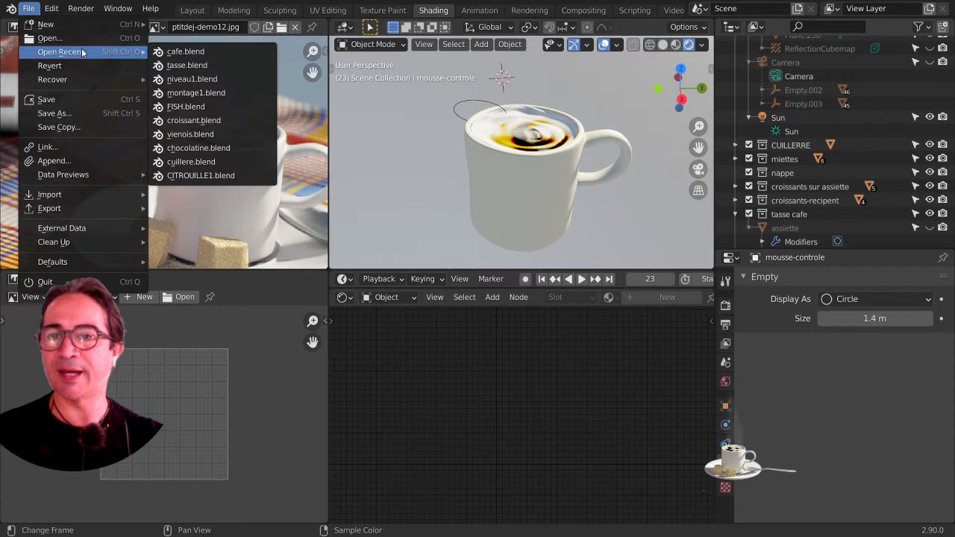
left_click(187, 66)
left_click(510, 294)
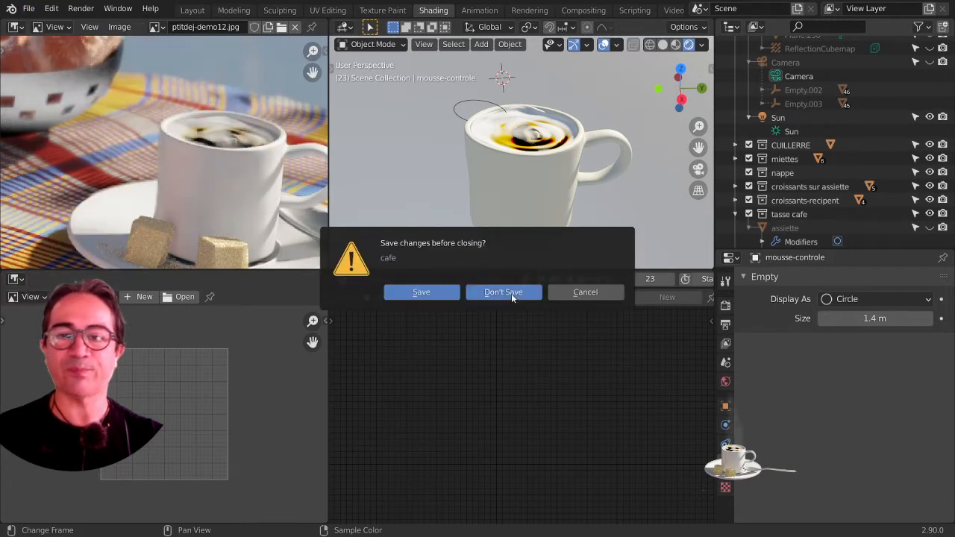
- Split the 3D viewport with a vertical division into two side-by-side areas
middle_click_drag(363, 313, 441, 372)
scroll(311, 286, "up", 4)
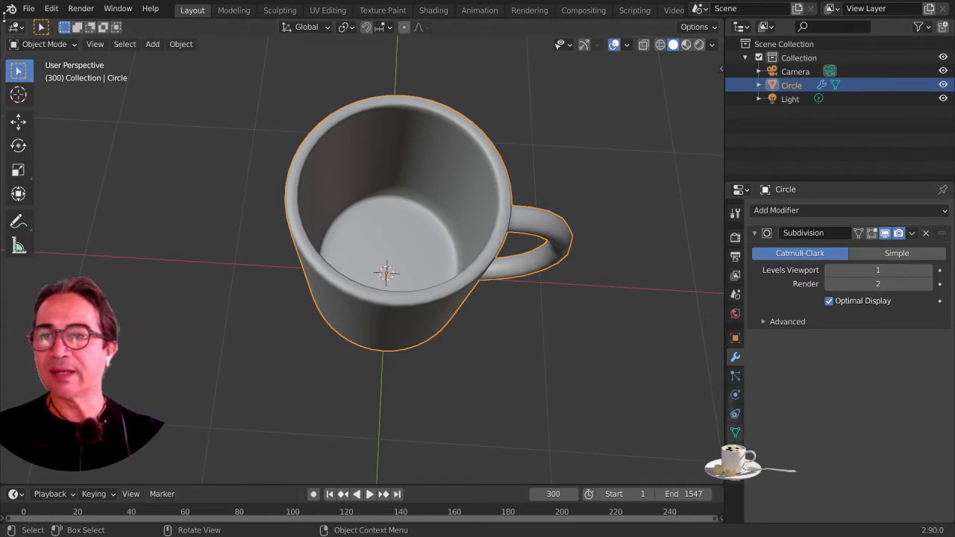
left_click_drag(6, 19, 310, 41)
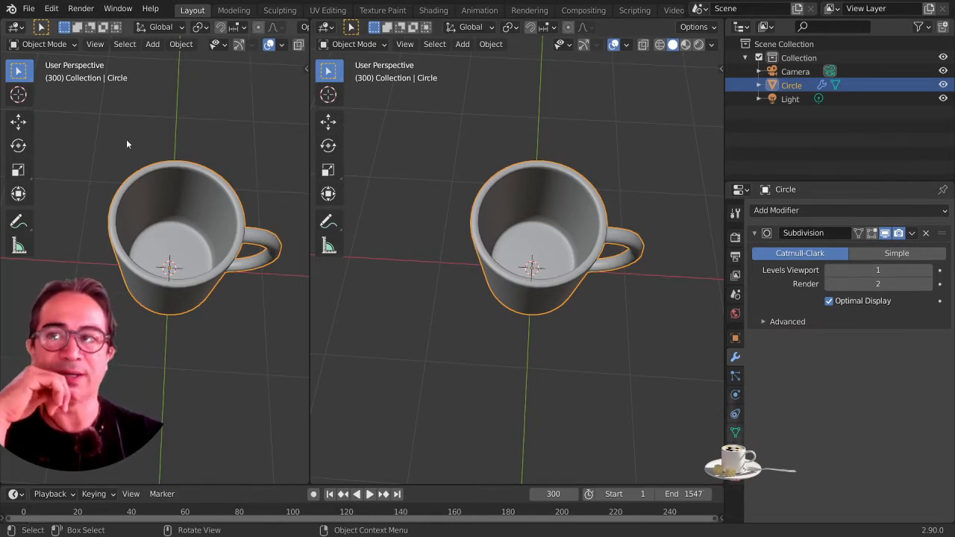
- Turn the new viewport area beside the mug view into a Preferences editor and widen it
left_click(52, 10)
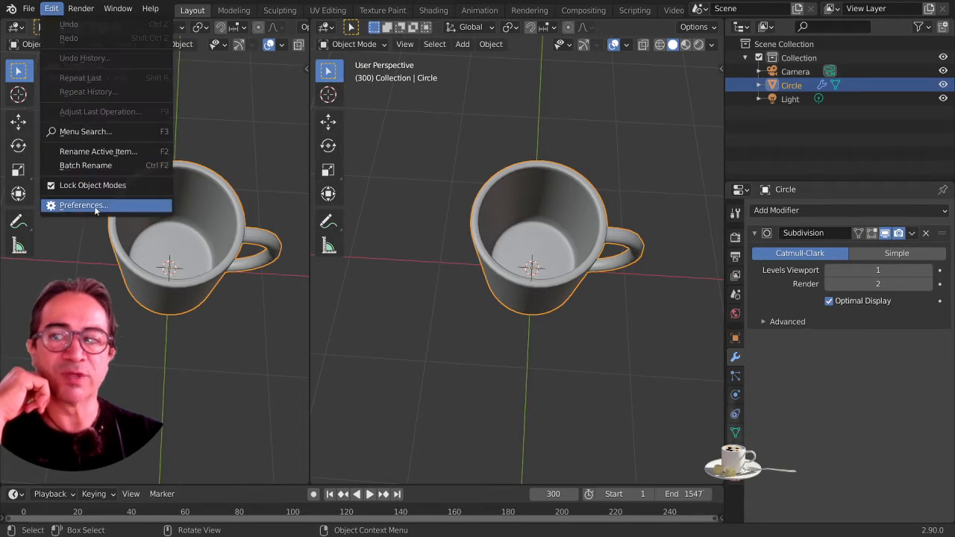
left_click(13, 29)
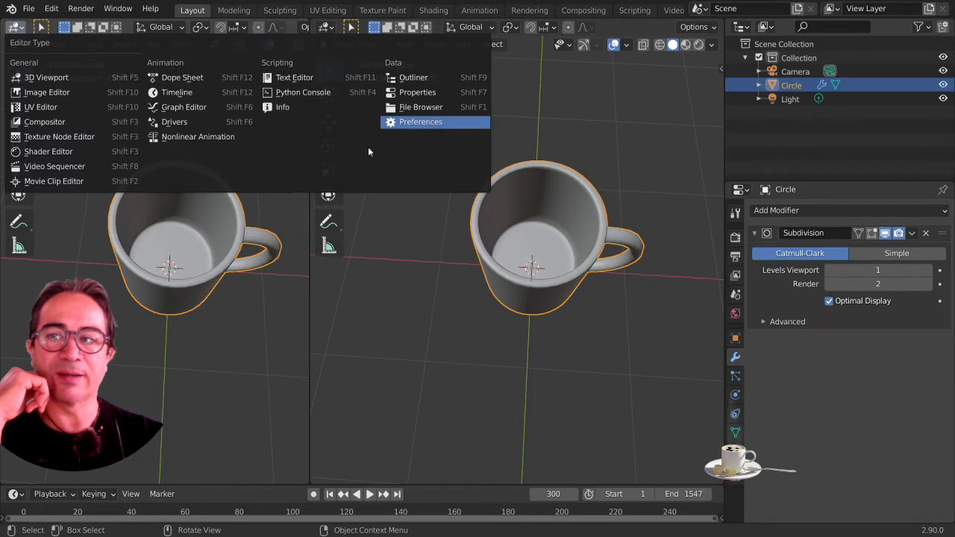
left_click(407, 121)
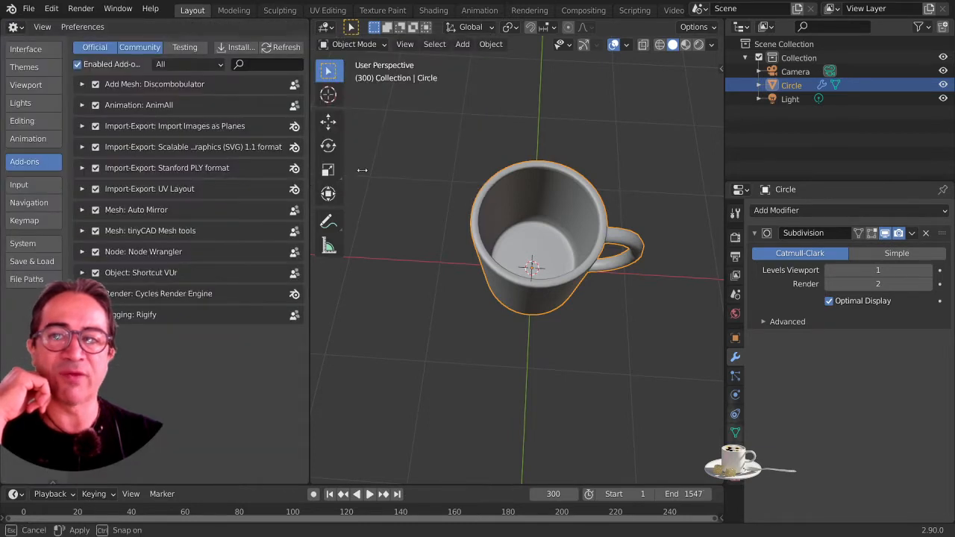
left_click_drag(309, 179, 385, 179)
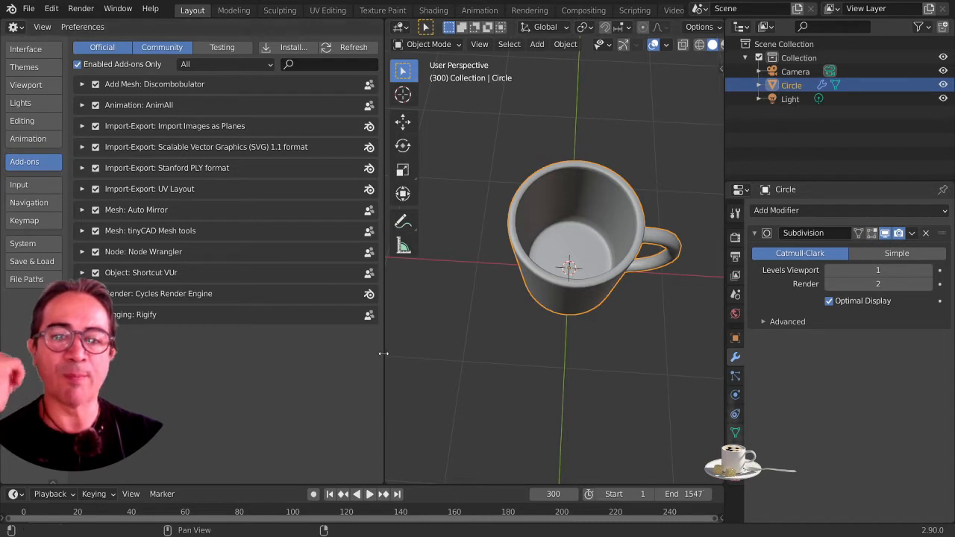
left_click_drag(385, 352, 393, 351)
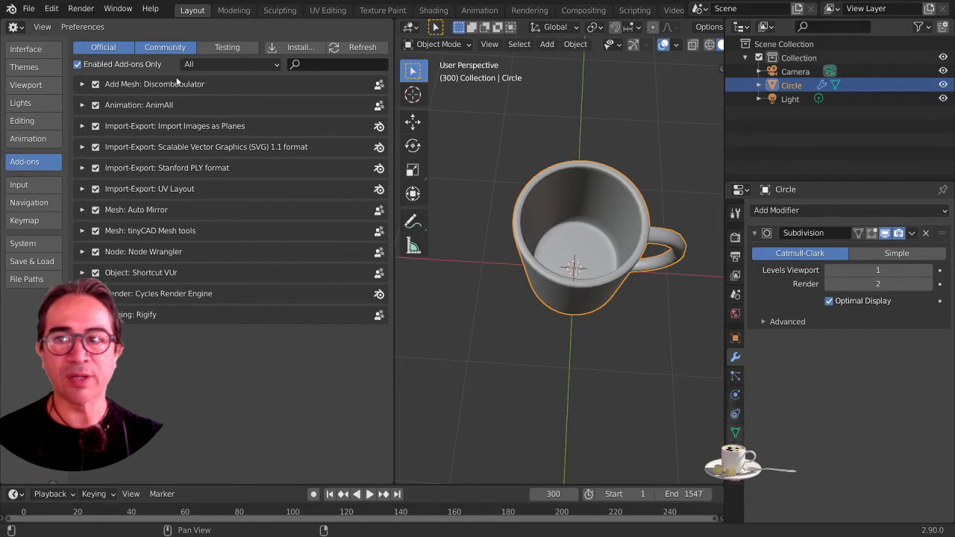
- Check which enabled add-ons belong to the User category and set the category filter back to All
left_click(257, 65)
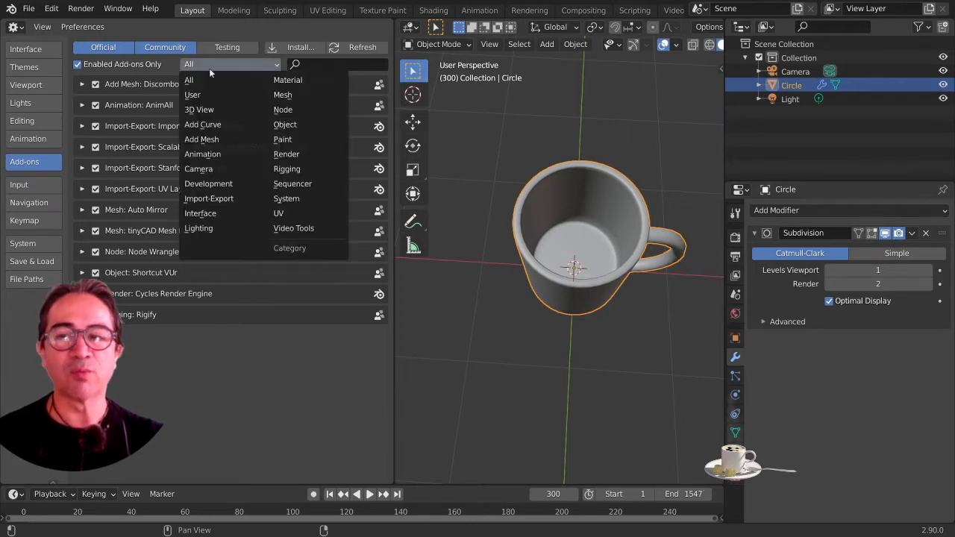
left_click(213, 67)
left_click(230, 64)
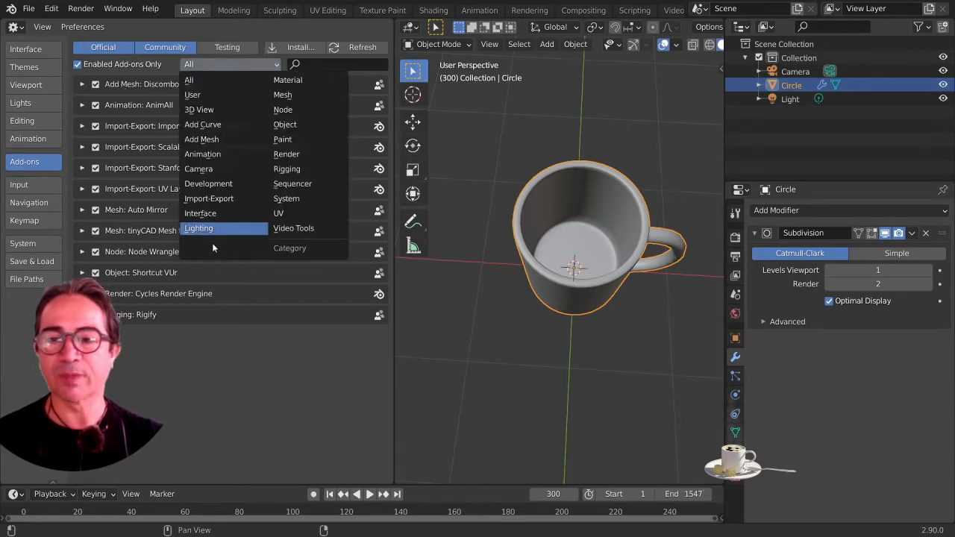
left_click(219, 66)
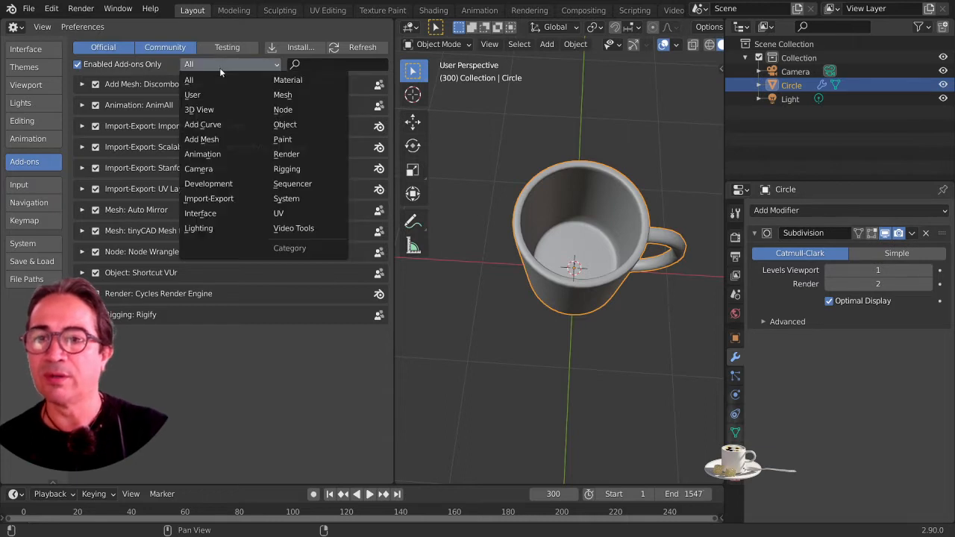
left_click(226, 96)
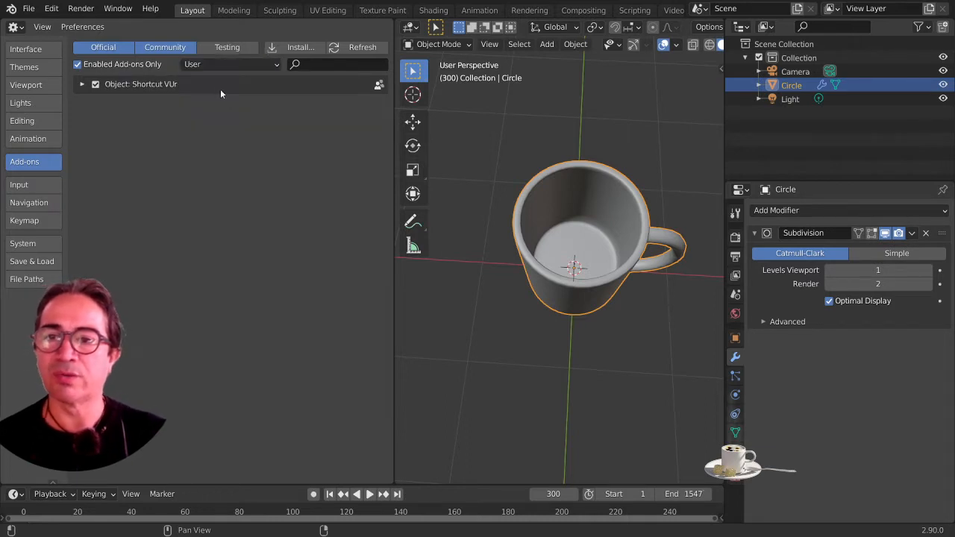
left_click(220, 65)
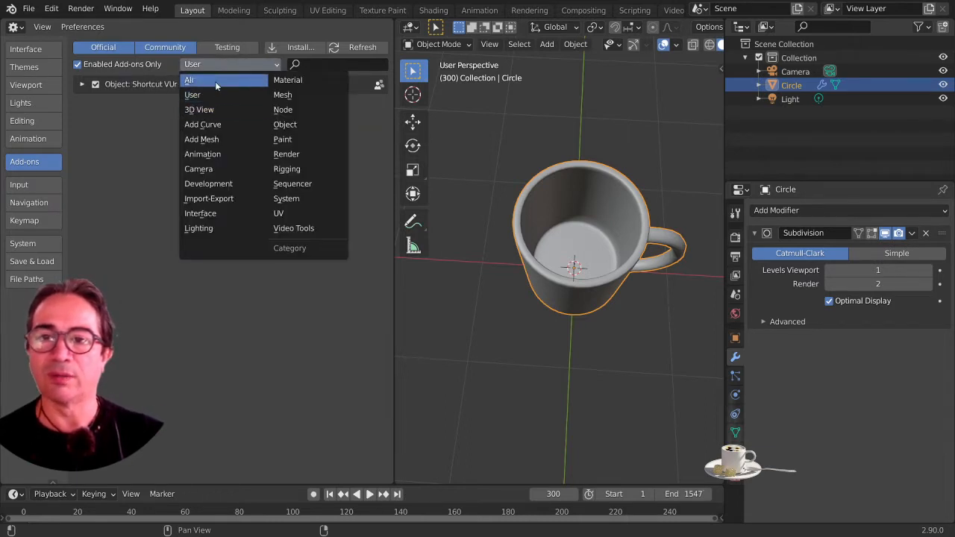
left_click(210, 65)
left_click(209, 64)
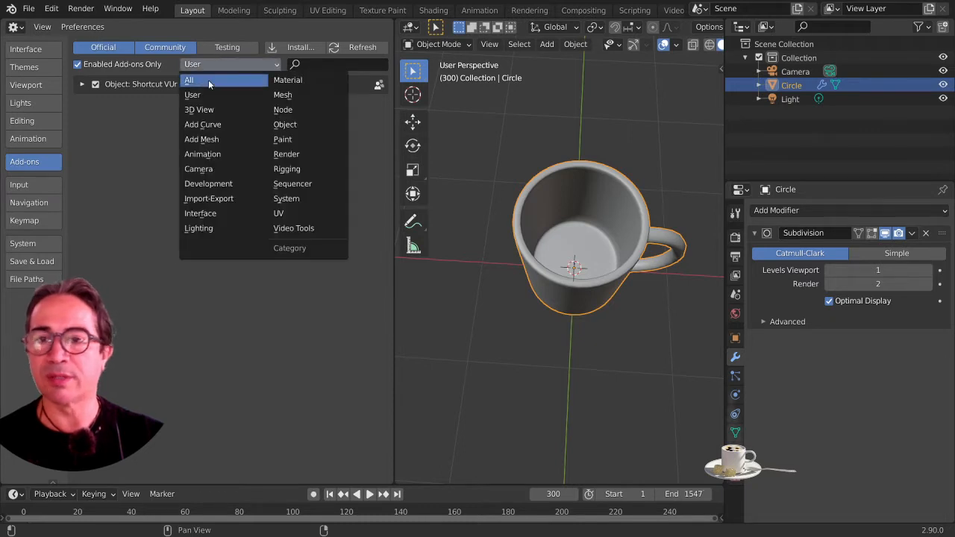
left_click(191, 77)
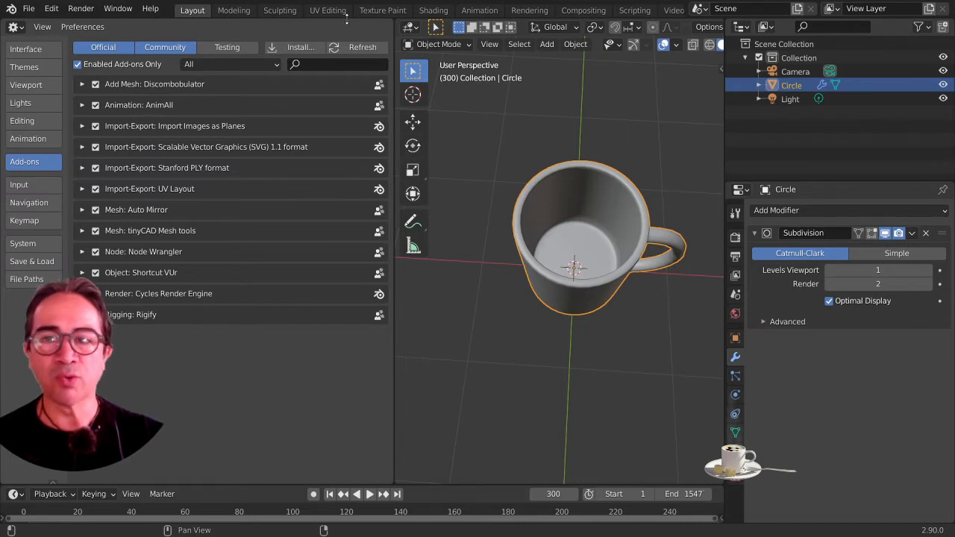
- Search the enabled add-ons for "node" and narrow the Preferences area slightly
left_click(318, 64)
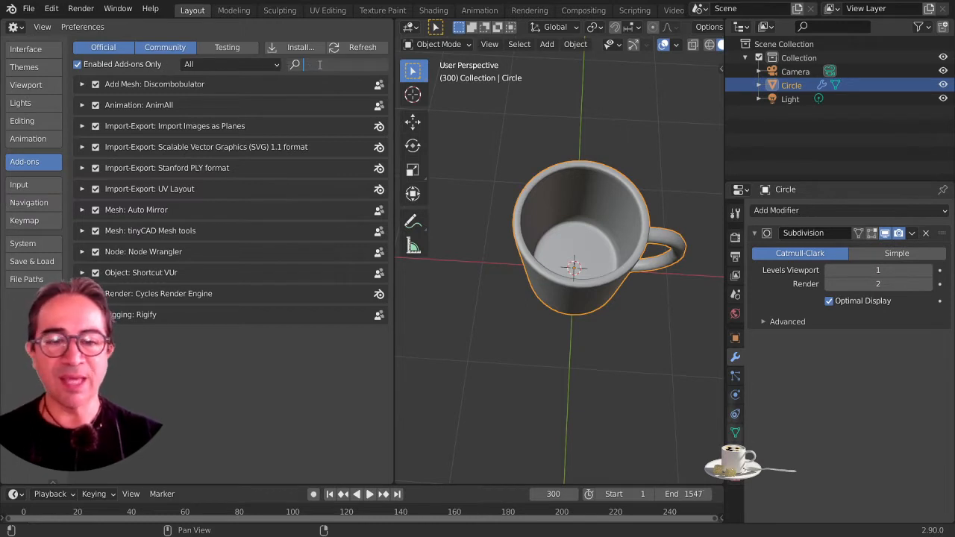
type("node")
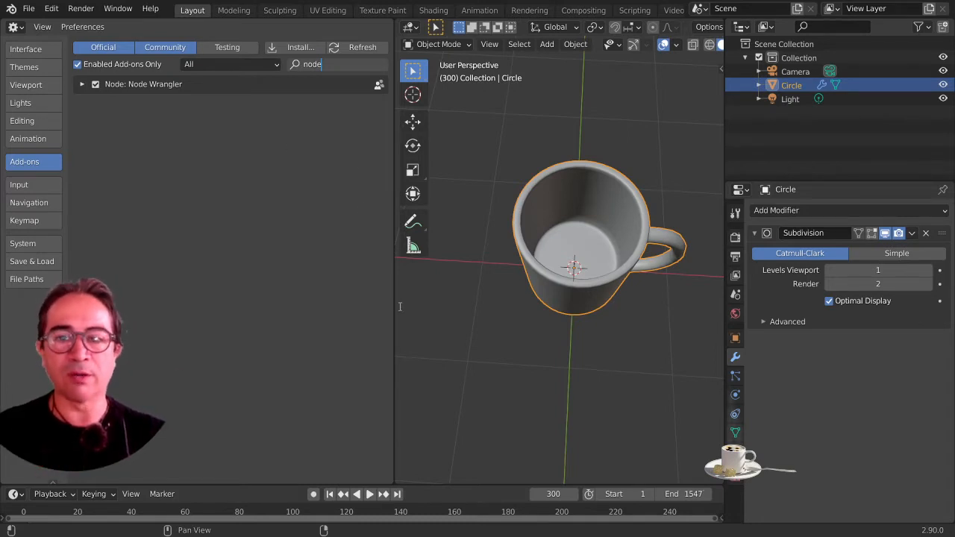
key("Return")
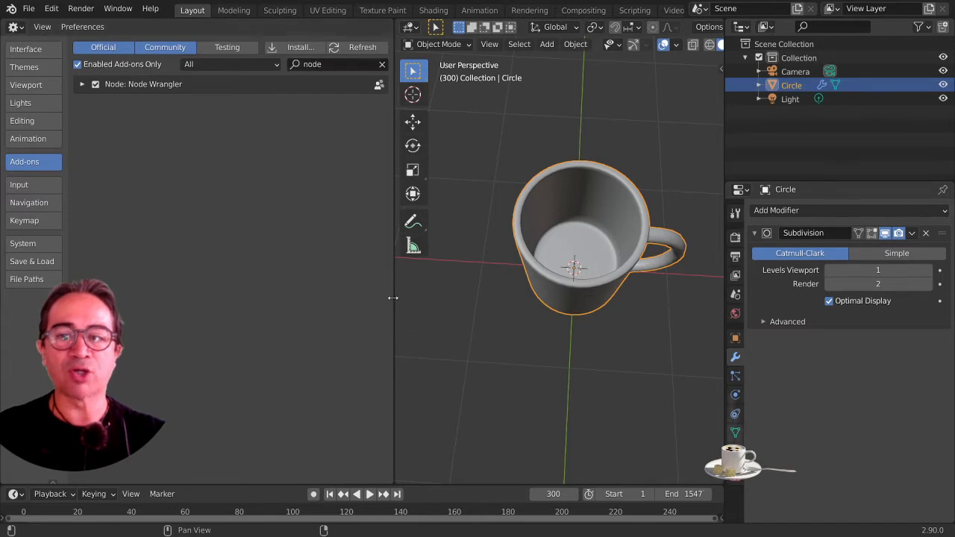
left_click_drag(392, 298, 372, 299)
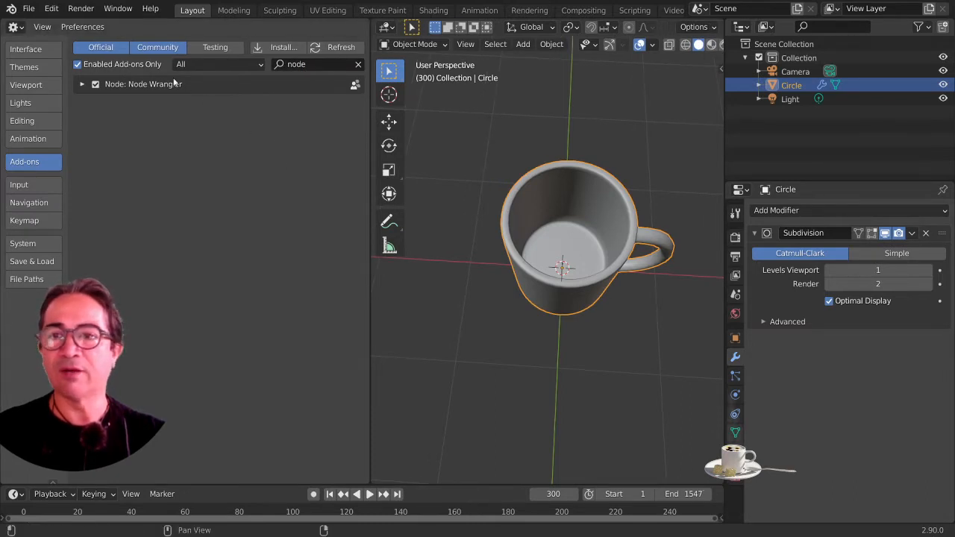
left_click(54, 10)
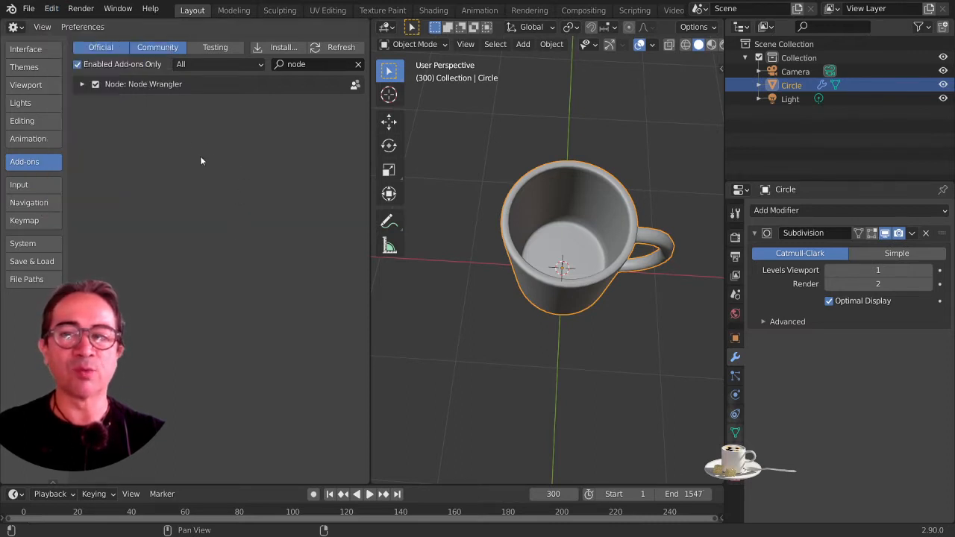
- Join the Preferences area into the 3D viewport so that the mug view fills the whole space
right_click(370, 271)
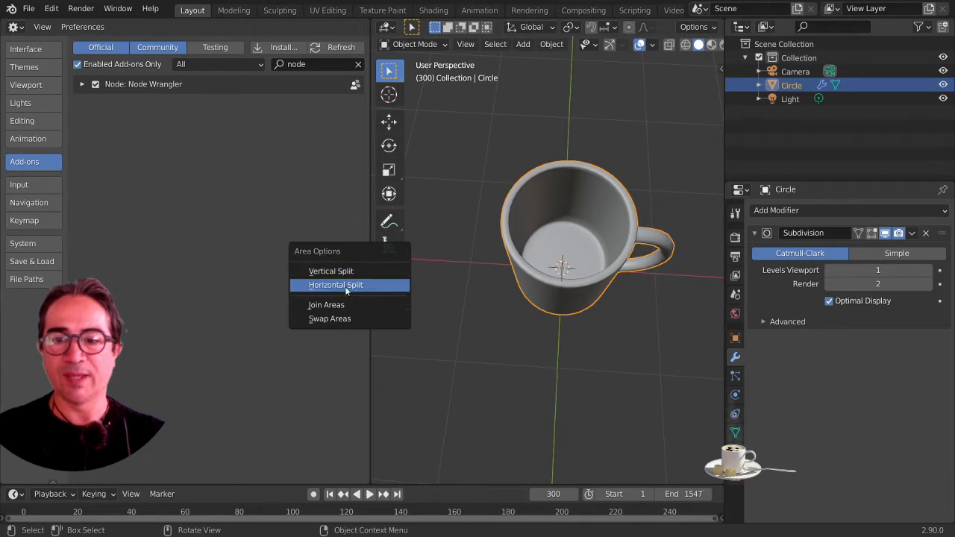
left_click(328, 304)
left_click(269, 287)
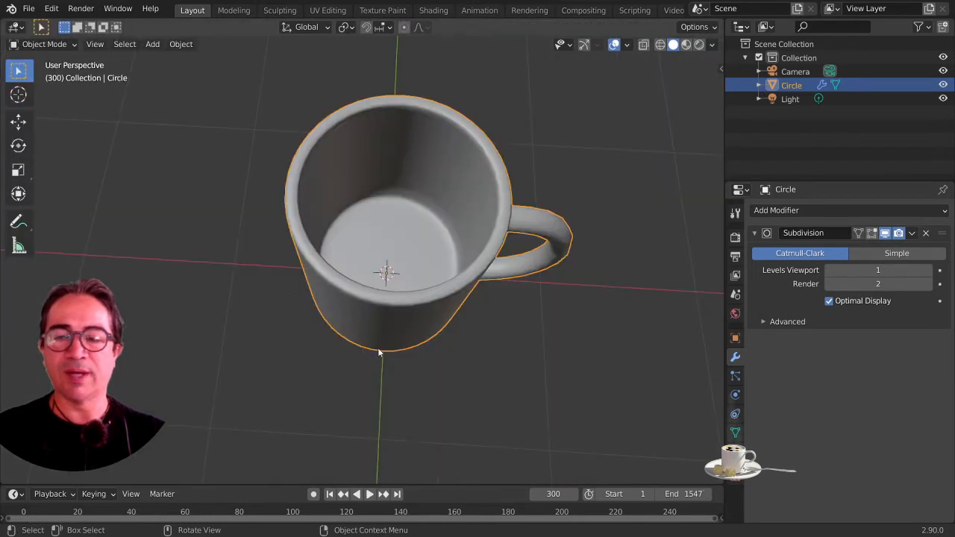
- Open the scene's render properties and choose Eevee as the render engine
middle_click_drag(381, 354, 393, 319)
scroll(392, 319, "down", 2)
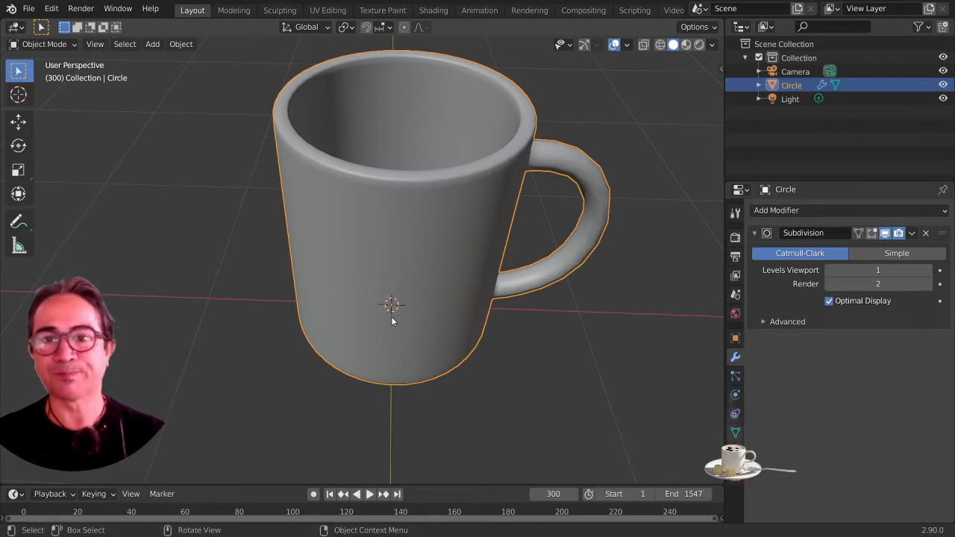
middle_click_drag(383, 342, 433, 327)
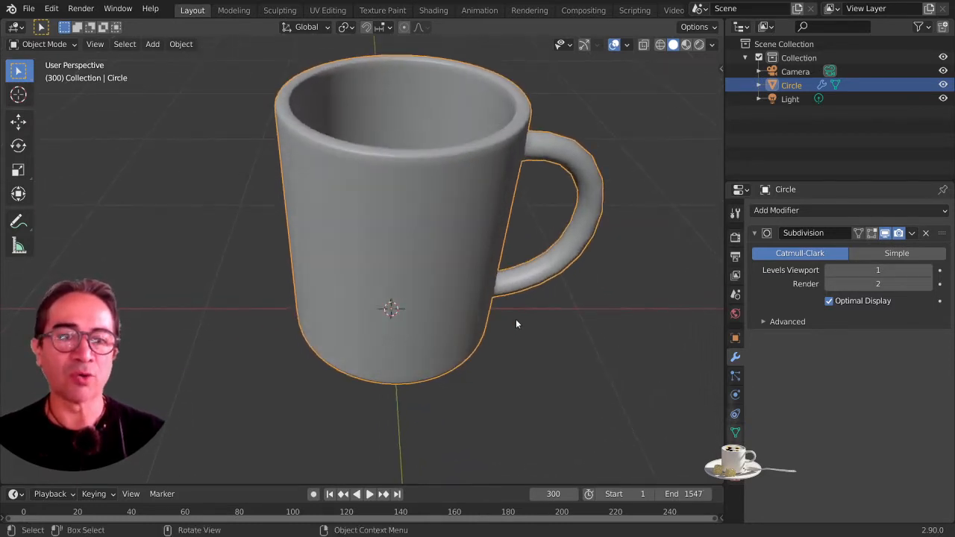
left_click(735, 214)
left_click(735, 231)
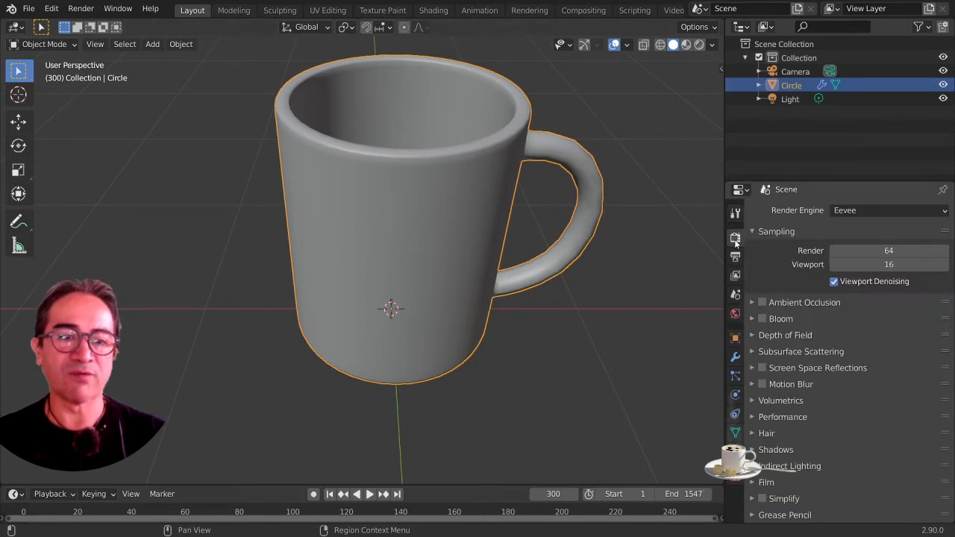
left_click(870, 212)
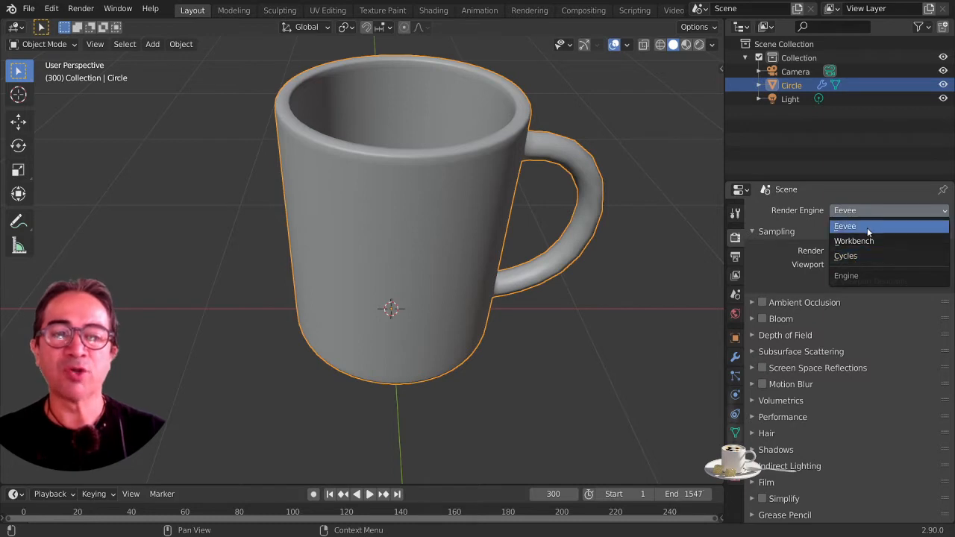
left_click(865, 226)
- Examine the mug's outer wall, handle and interior from several angles
scroll(446, 250, "down", 1)
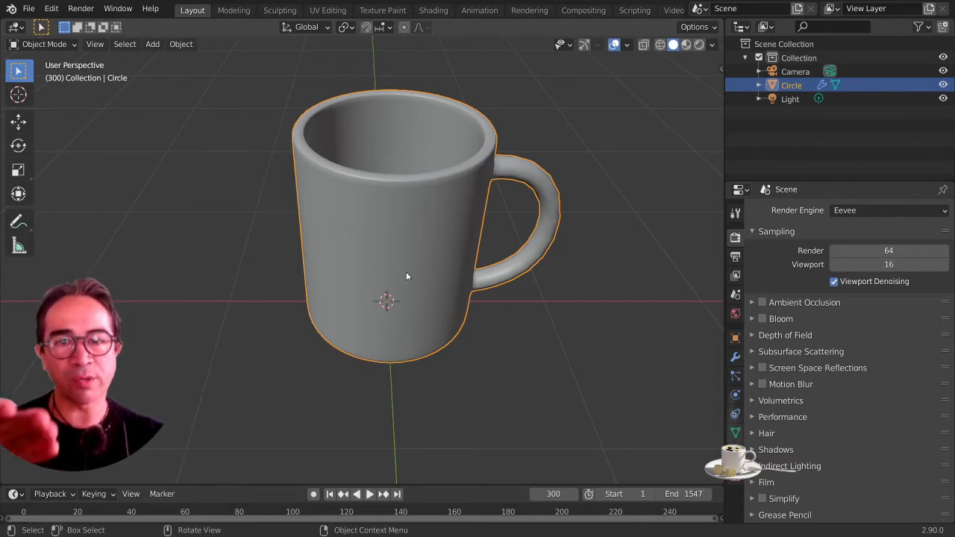
middle_click_drag(440, 264, 377, 288)
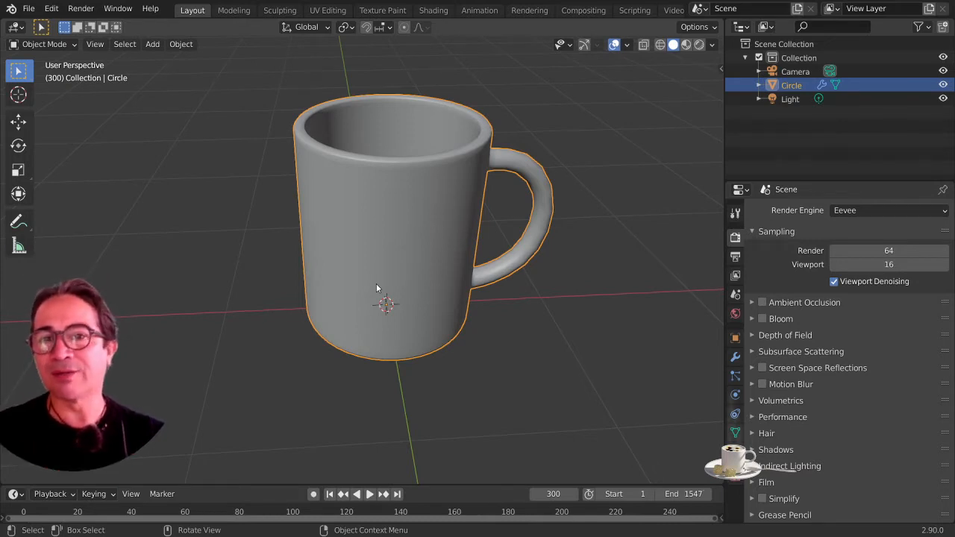
middle_click_drag(398, 220, 411, 202)
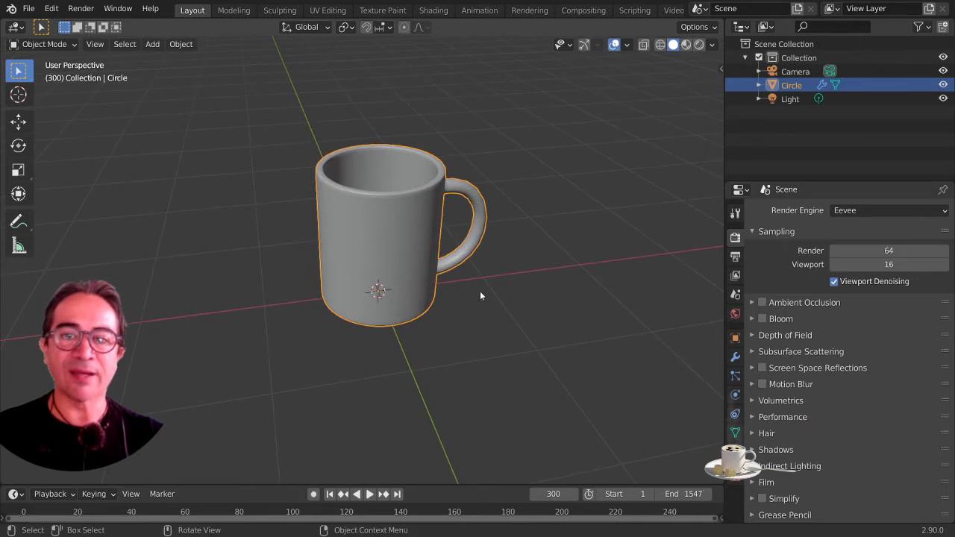
middle_click_drag(480, 295, 470, 273)
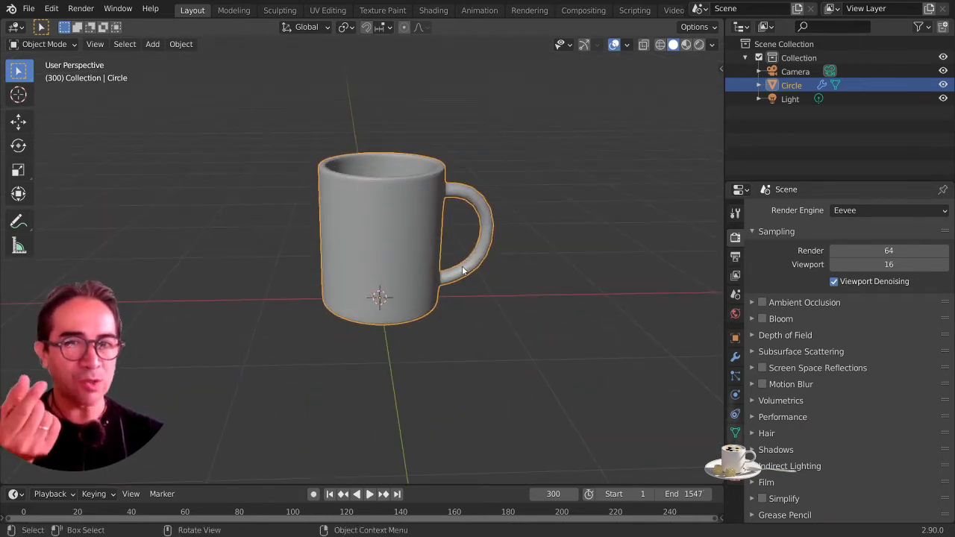
scroll(440, 233, "up", 2)
middle_click_drag(440, 232, 416, 254)
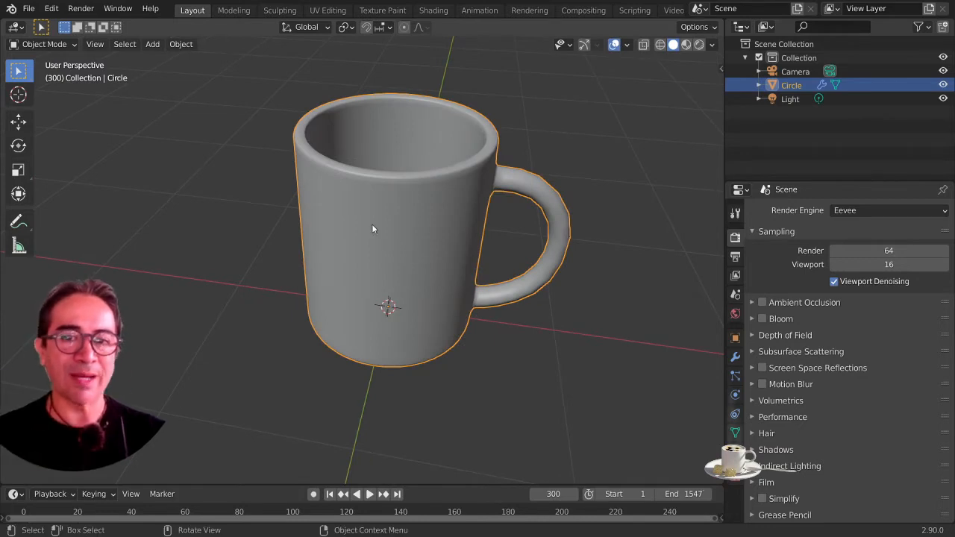
middle_click_drag(371, 224, 391, 278)
scroll(391, 278, "up", 2)
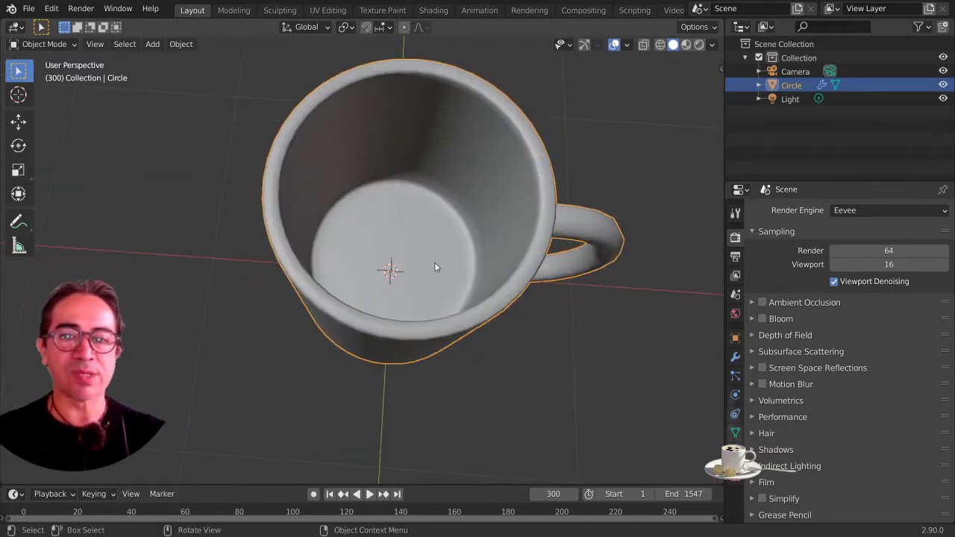
- Enter Edit Mode on the mug mesh and switch to vertex selection
key("Tab")
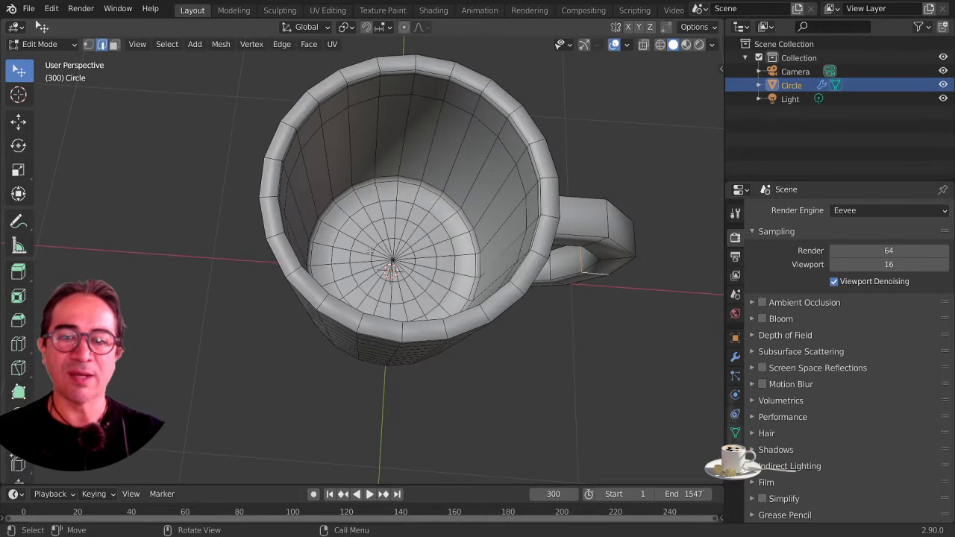
middle_click_drag(370, 249, 408, 197)
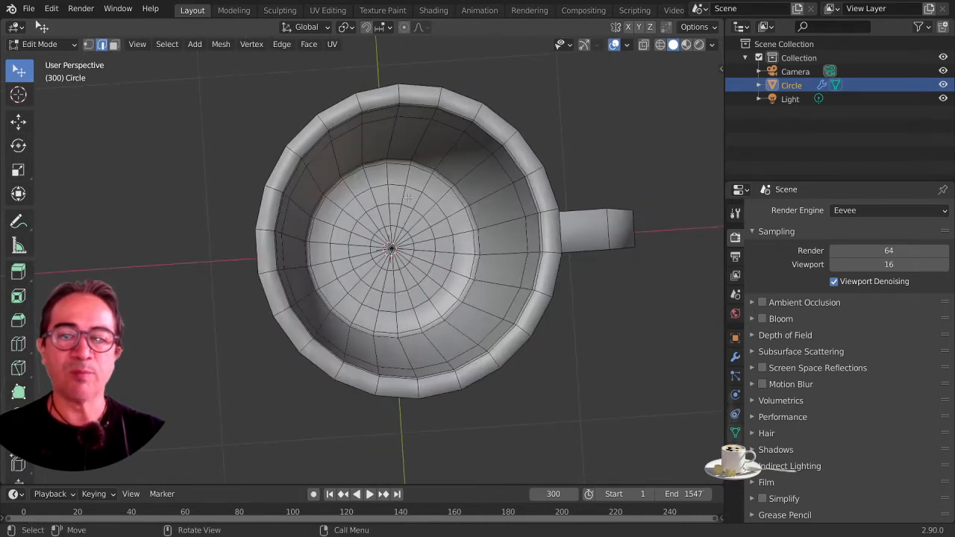
left_click(89, 45)
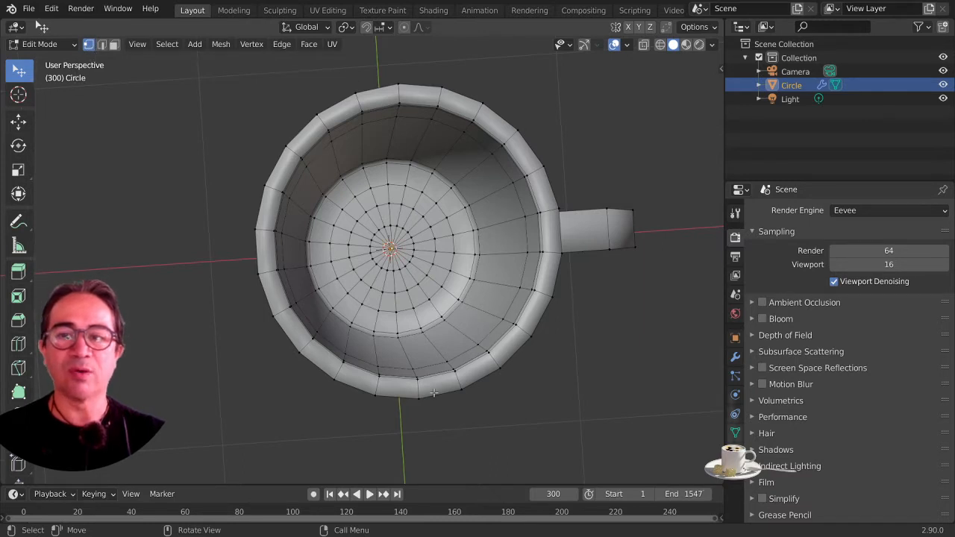
middle_click_drag(433, 394, 430, 358)
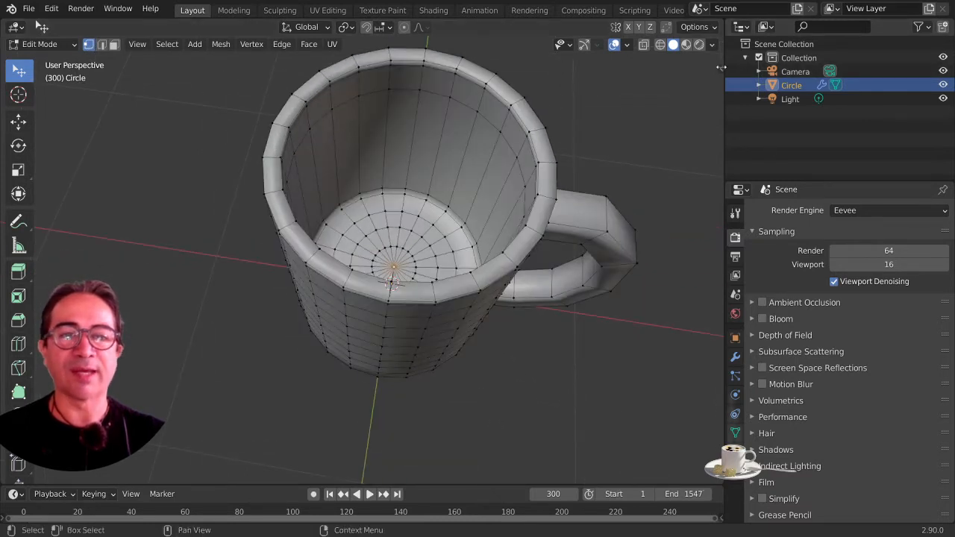
- Start the Shortcut VUr key display in the 3D viewport and hide the sidebar again
key("n")
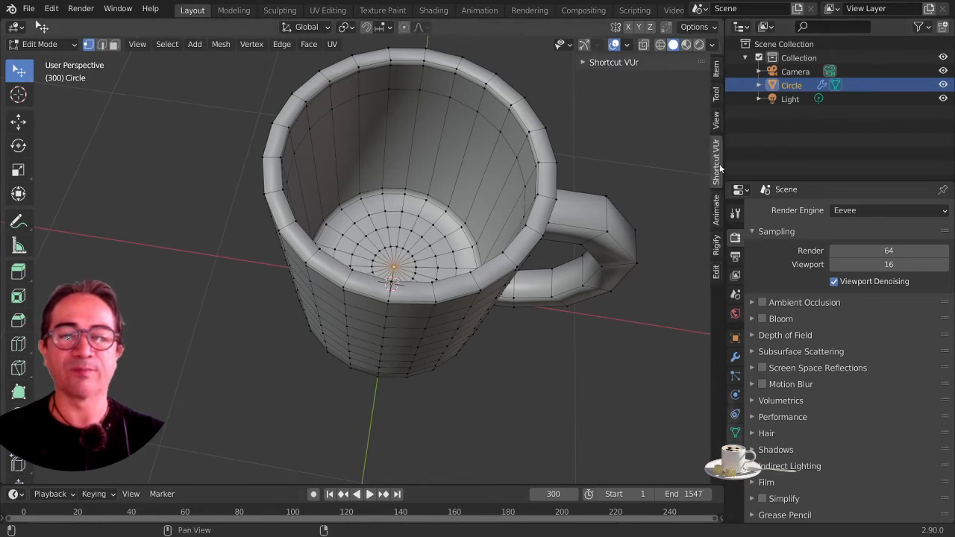
left_click(607, 63)
left_click(639, 82)
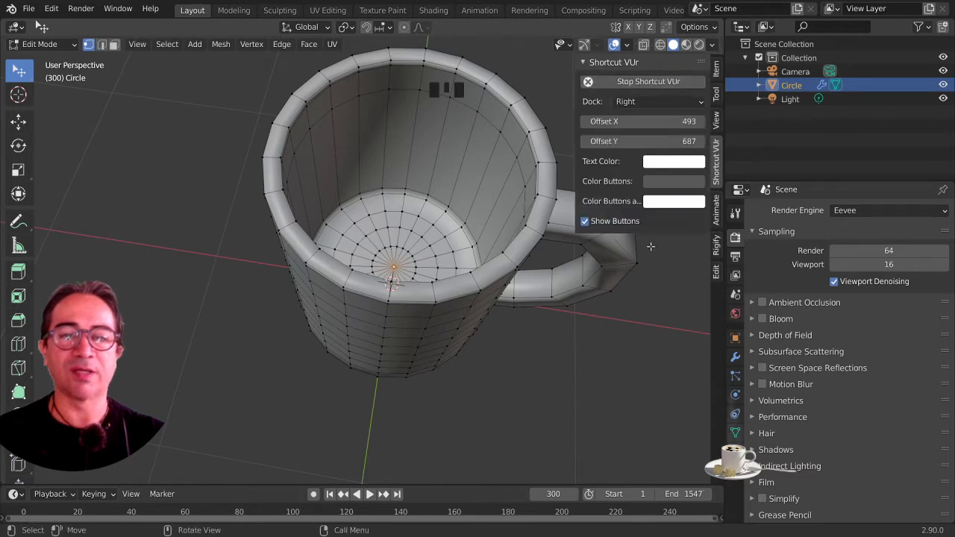
key("n")
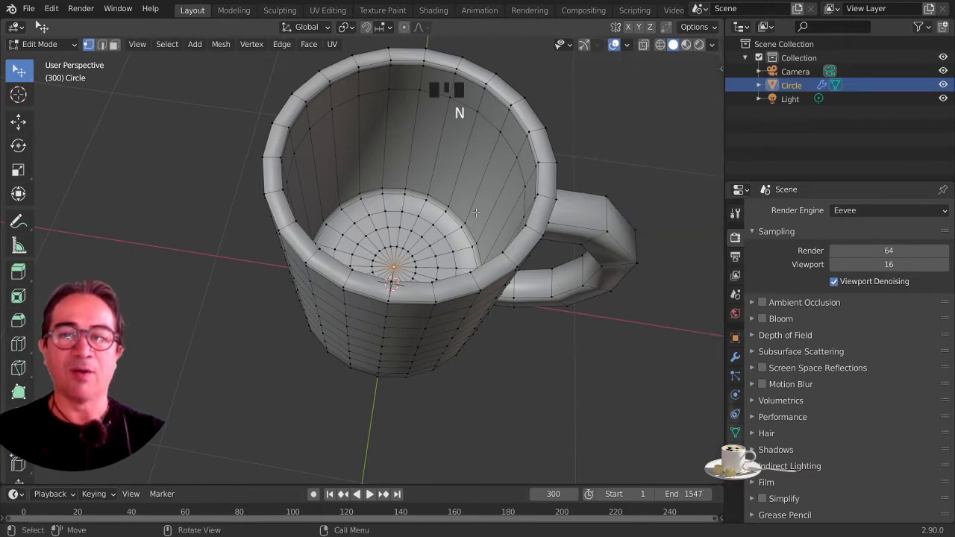
- Select the centre vertex of the mug's inside bottom and grow the selection ring by ring over the whole inner floor
middle_click_drag(457, 206, 434, 250, "shift")
left_click(367, 312)
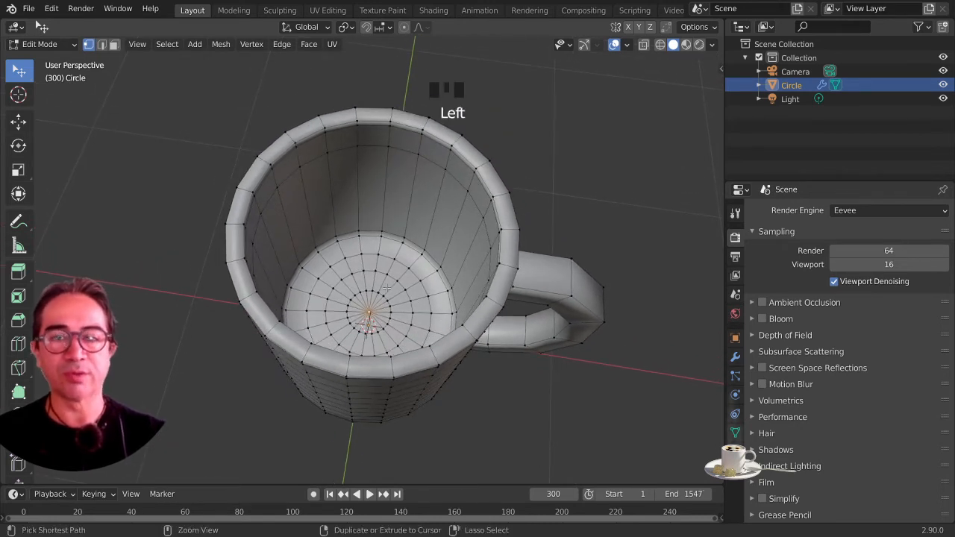
key("ctrl+KP_Add")
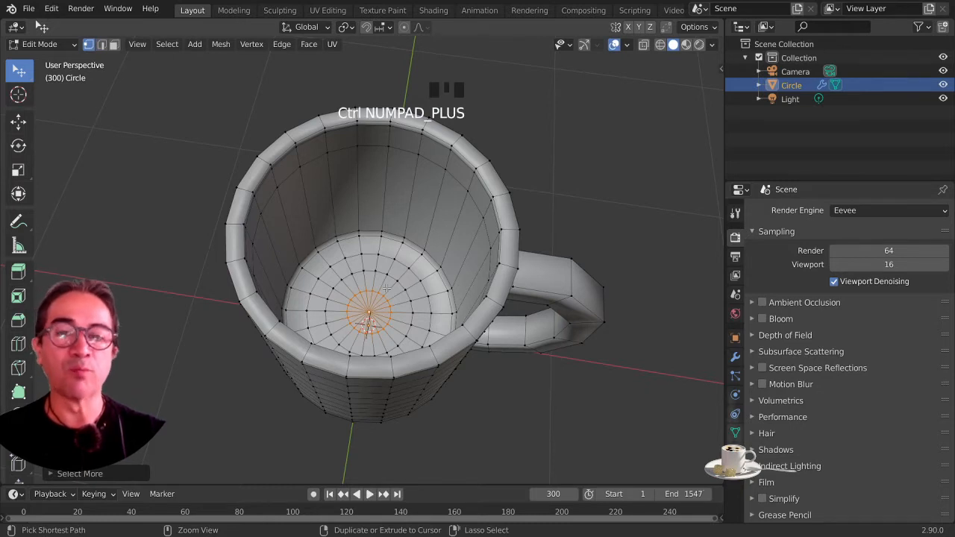
key("ctrl+KP_Add")
key("ctrl+KP_Add")
key("ctrl+KP_Add")
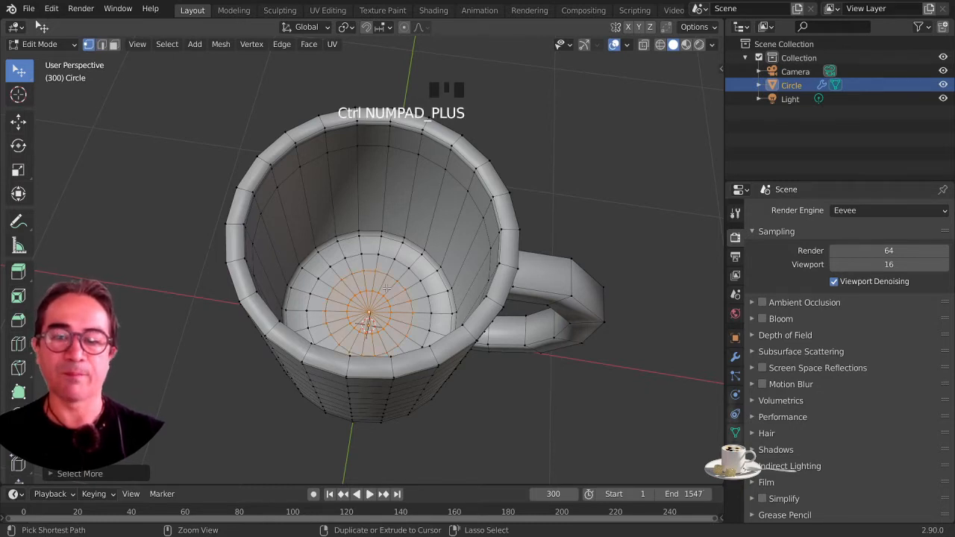
key("ctrl+KP_Add")
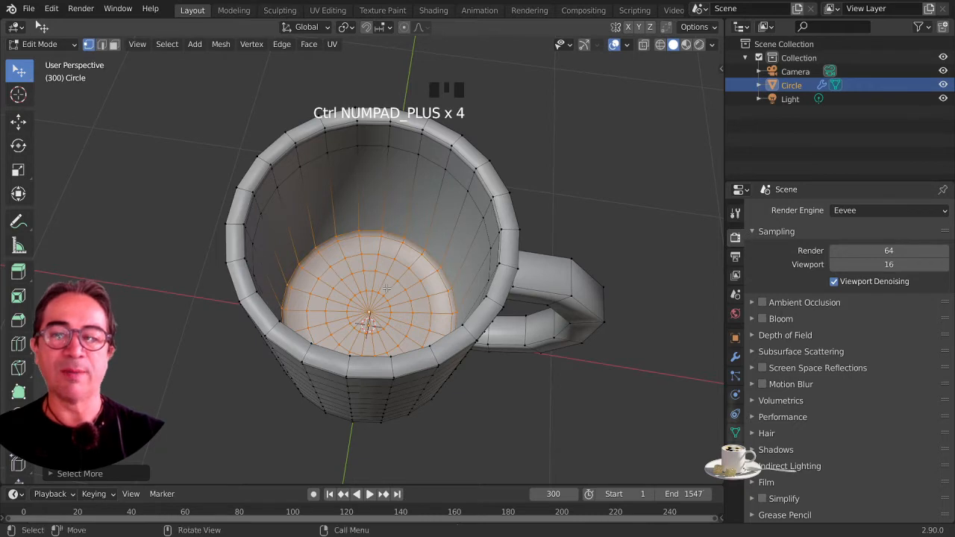
- Duplicate the selected inner floor in place and raise the copy about 0.8 m along Z to just below the mug's rim
scroll(387, 288, "up", 3)
middle_click_drag(386, 288, 406, 271)
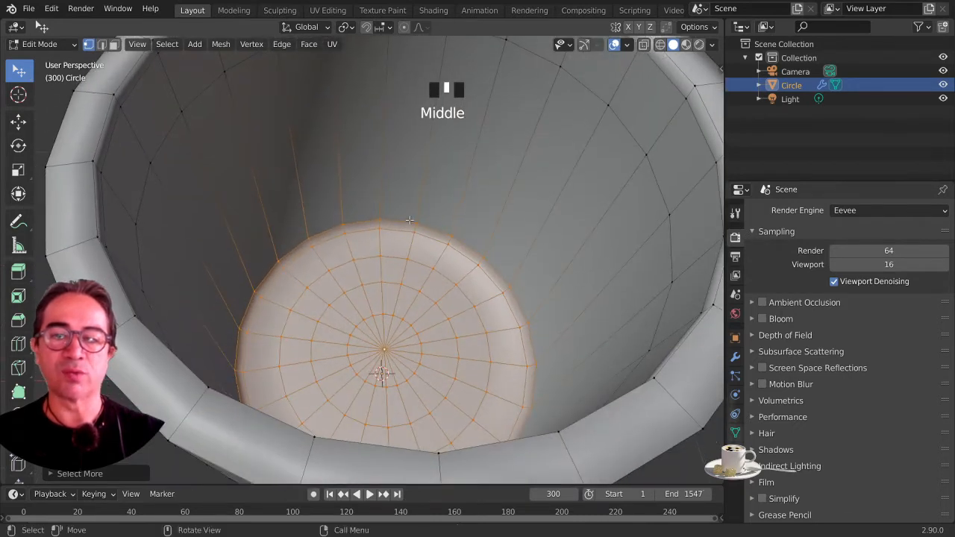
scroll(429, 301, "down", 3)
middle_click_drag(428, 301, 483, 345)
key("shift+d")
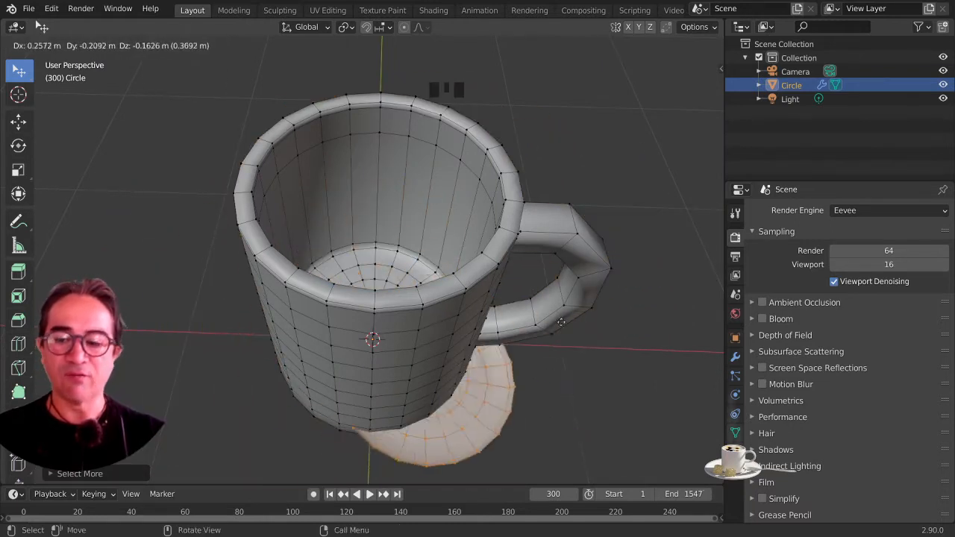
key("Escape")
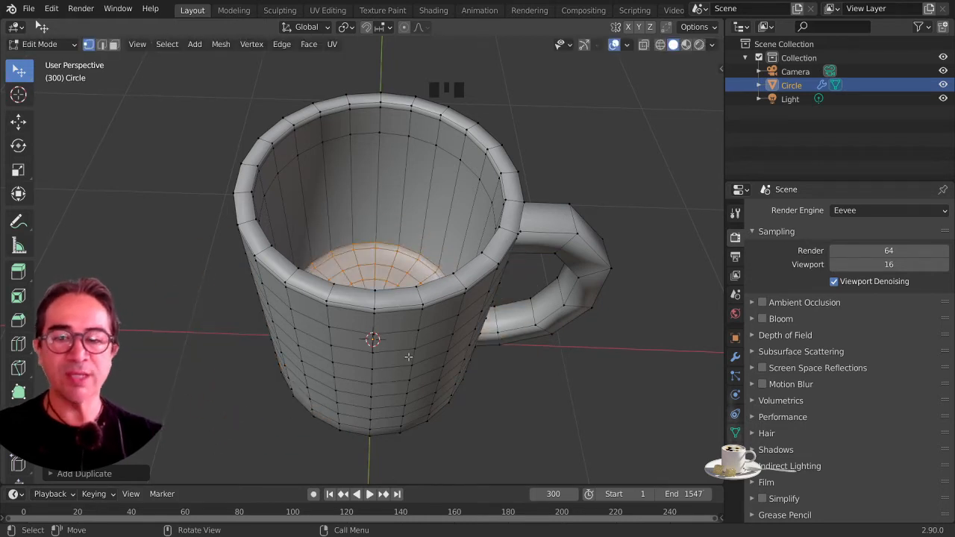
key("g")
key("z")
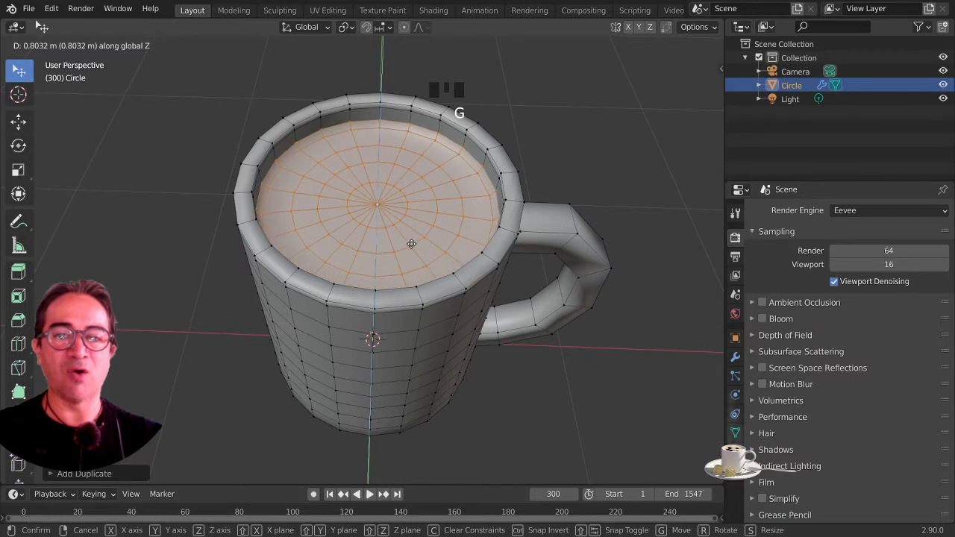
left_click(411, 244)
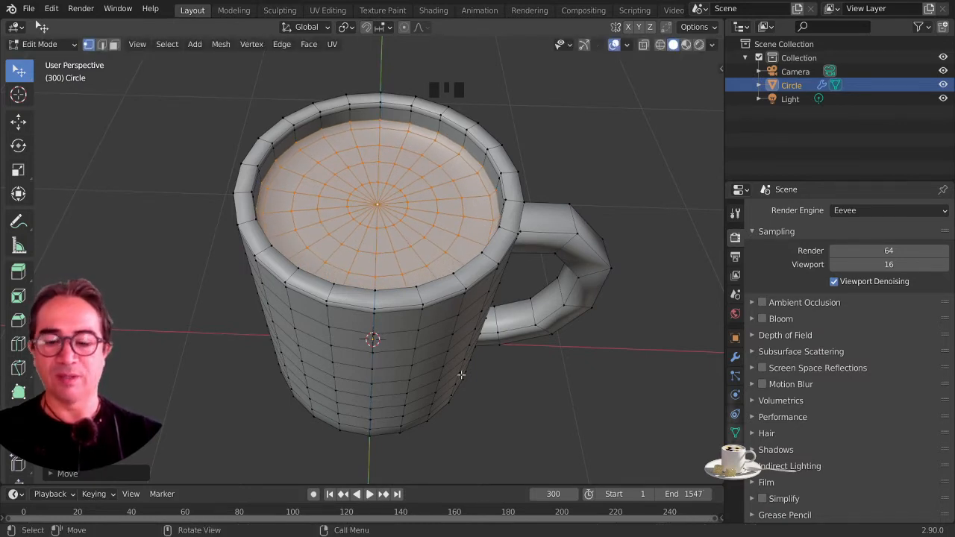
- Delete the raised copy's vertices and reselect the mug's whole inner floor, growing the selection from its centre vertex
key("x")
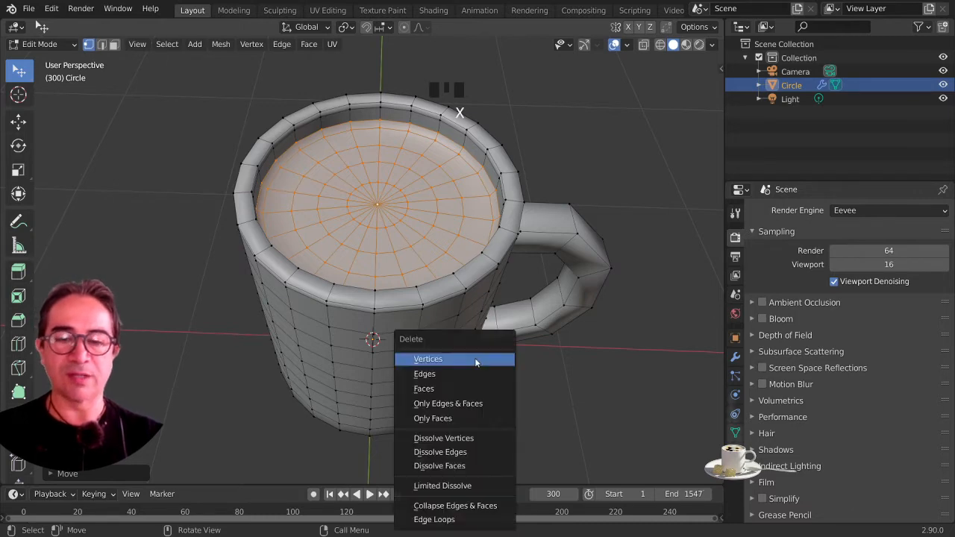
left_click(461, 359)
middle_click_drag(434, 320, 505, 379)
left_click(388, 319)
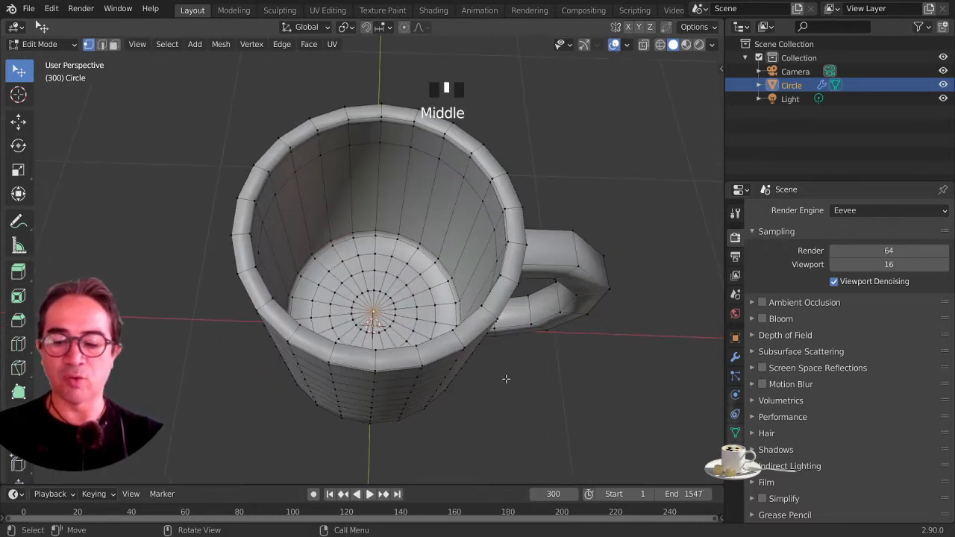
key("ctrl+KP_Add")
key("ctrl+KP_Add")
key("ctrl+KP_Add")
key("ctrl+KP_Add")
key("ctrl+KP_Add")
key("ctrl+KP_Add")
key("ctrl+KP_Add")
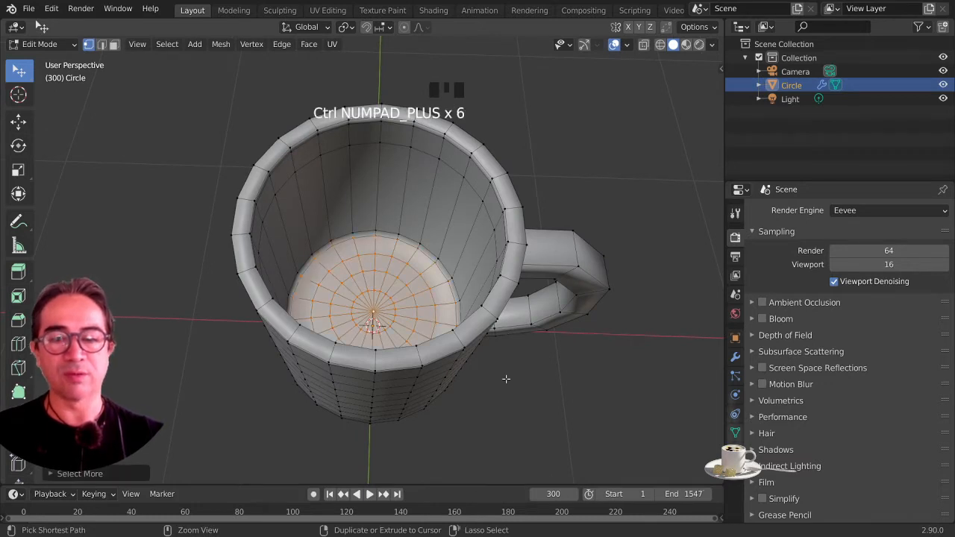
key("shift+d")
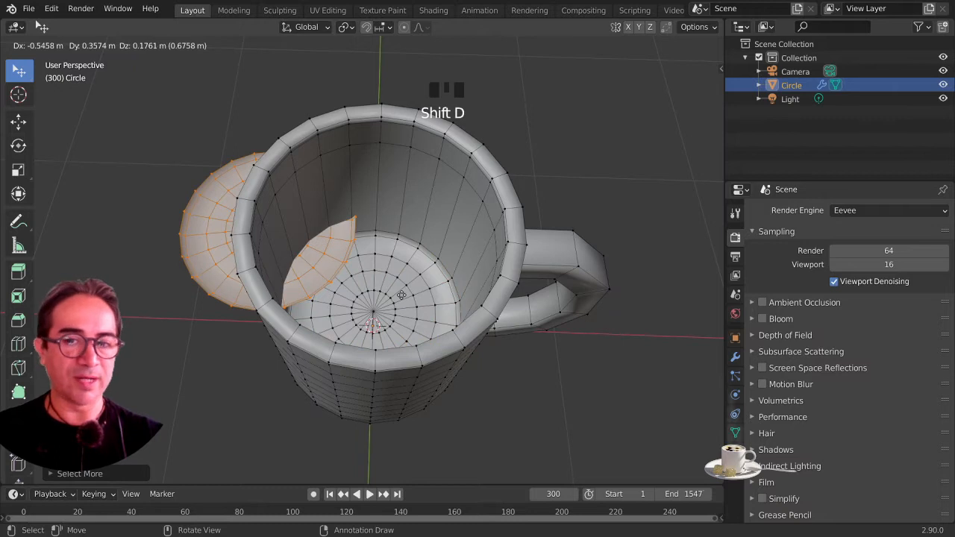
left_click(469, 338)
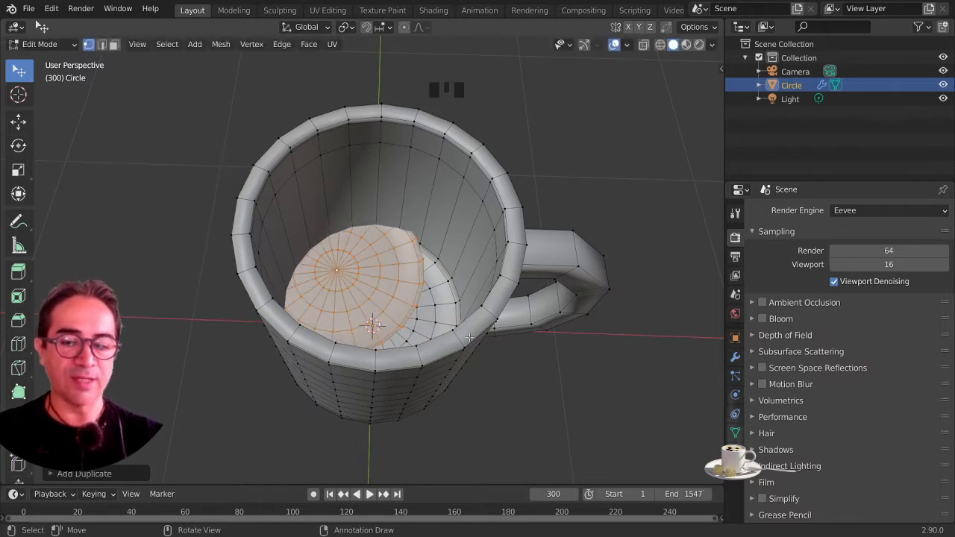
key("ctrl+z")
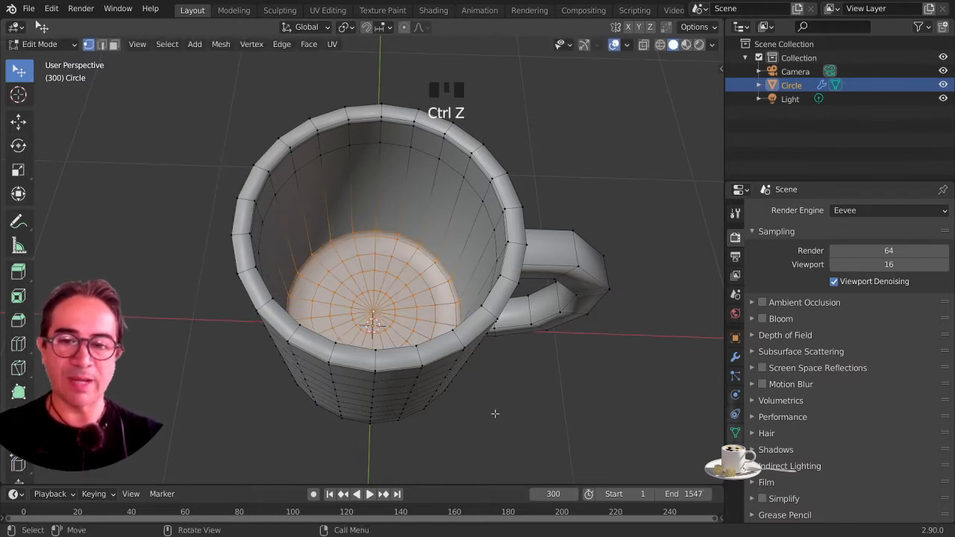
middle_click_drag(494, 413, 516, 438)
key("g")
key("z")
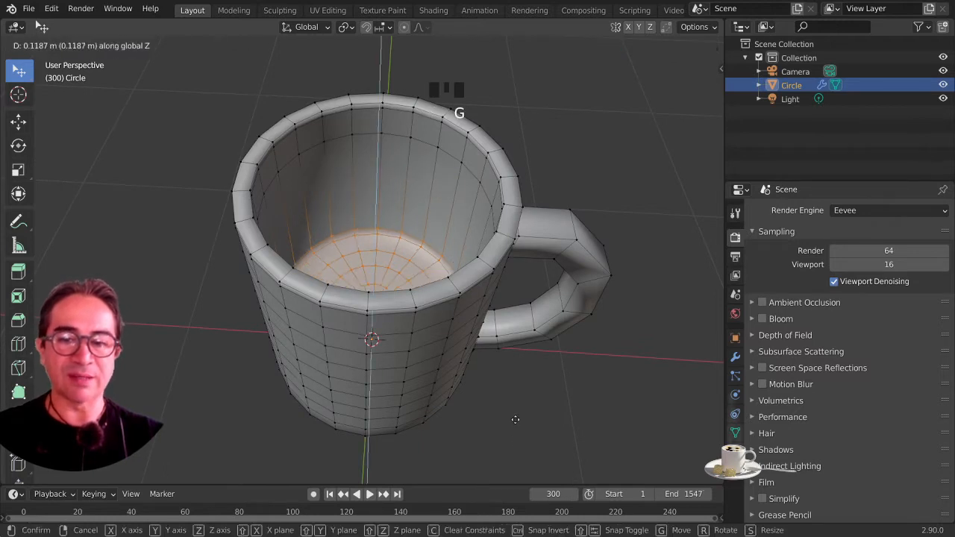
right_click(520, 235)
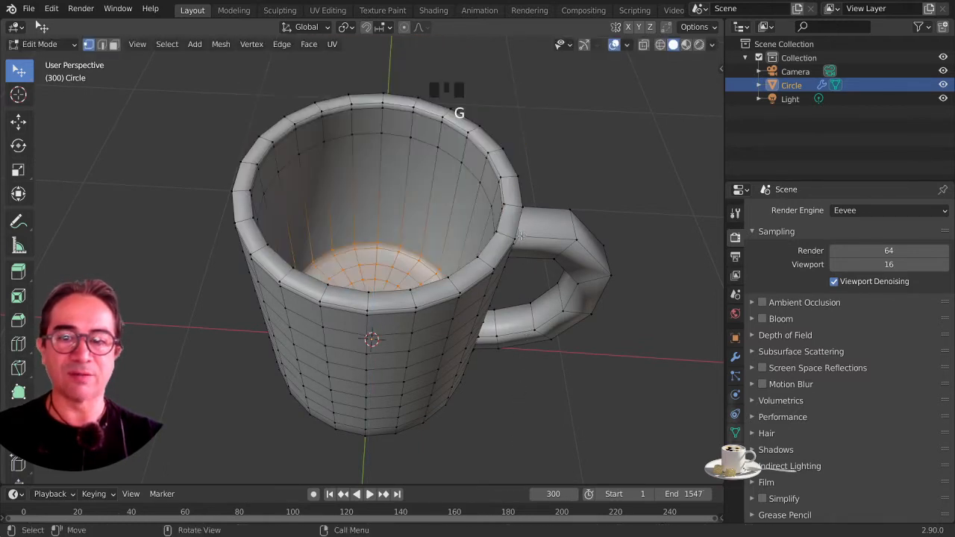
- Duplicate the selected inner floor in place and raise the copy vertically to just below the rim as the coffee surface
key("shift+d")
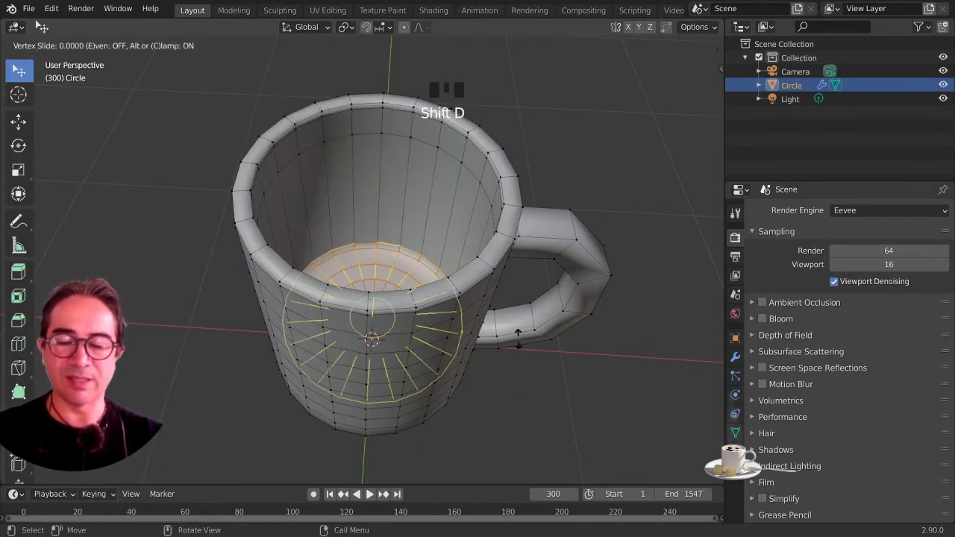
right_click(517, 306)
key("g")
key("z")
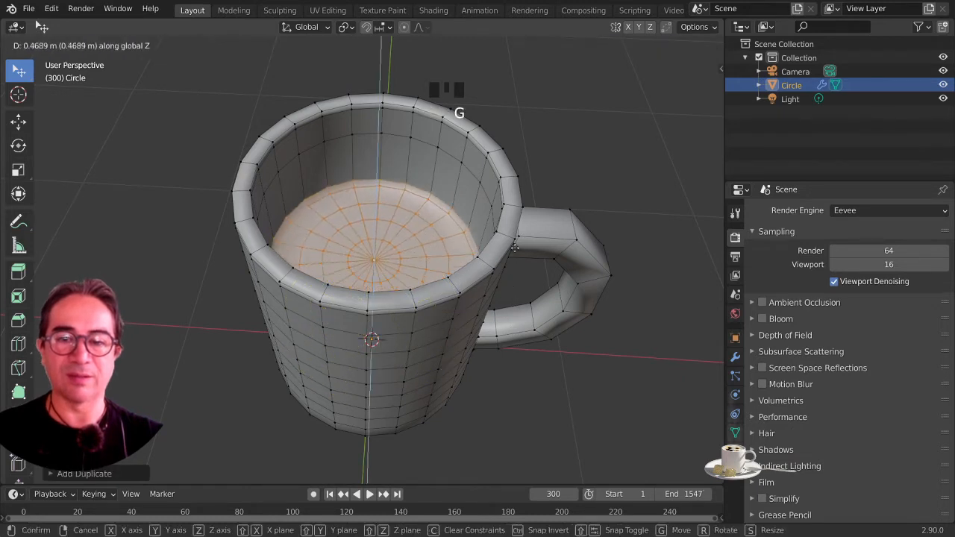
left_click(514, 211)
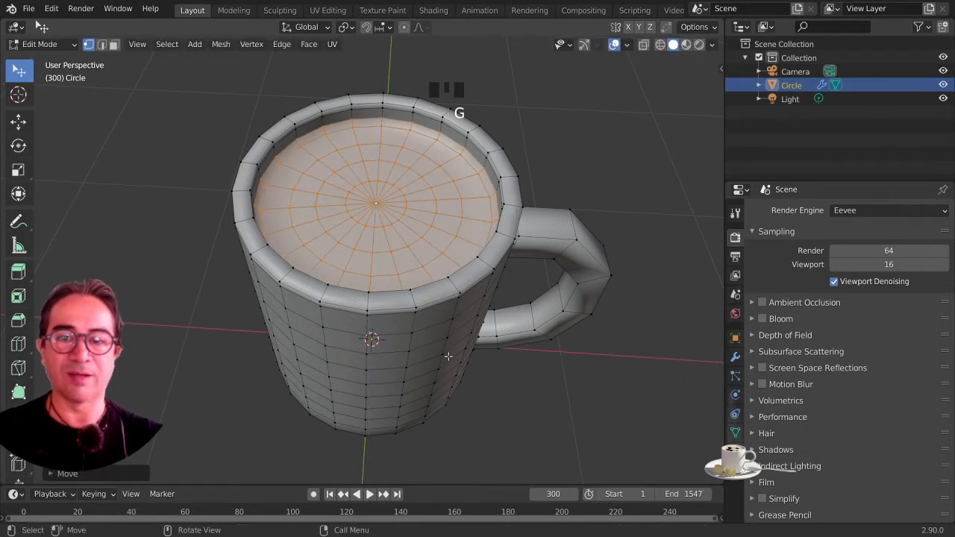
key("g")
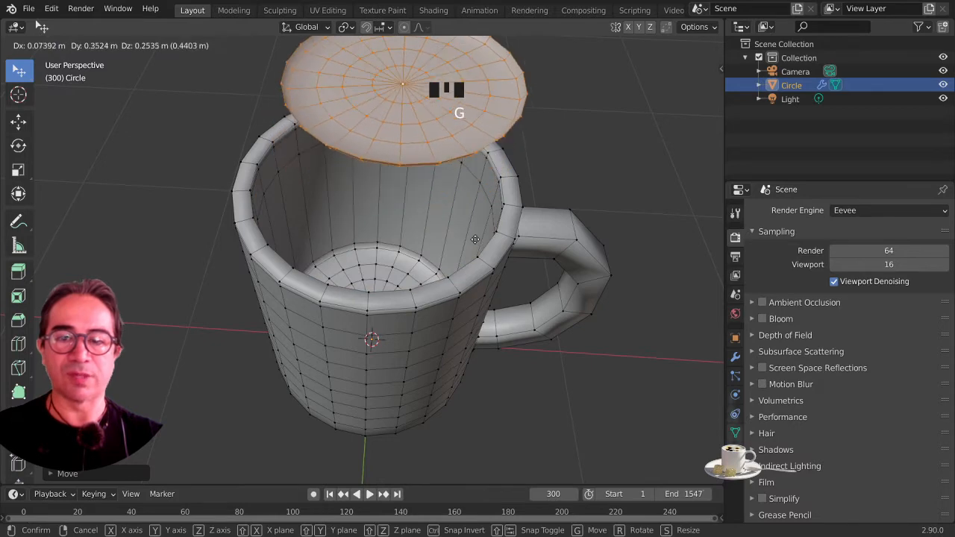
right_click(476, 241)
- Scale the outermost edge loop of the raised coffee disc slightly outward to fit the mug's inner wall
scroll(497, 276, "up", 2)
middle_click_drag(497, 277, 575, 231)
scroll(514, 267, "up", 2)
scroll(593, 209, "up", 1)
scroll(567, 268, "up", 2)
scroll(575, 231, "down", 2)
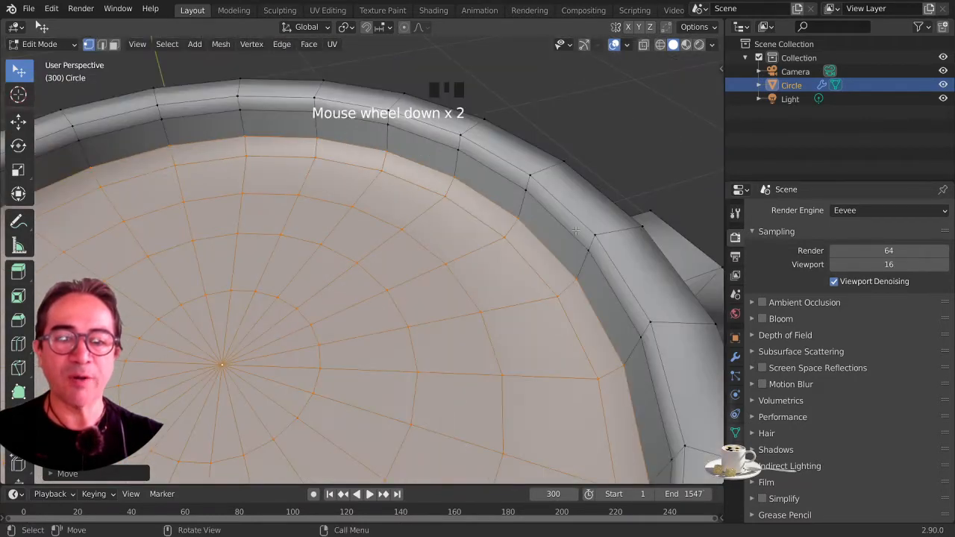
left_click(520, 222)
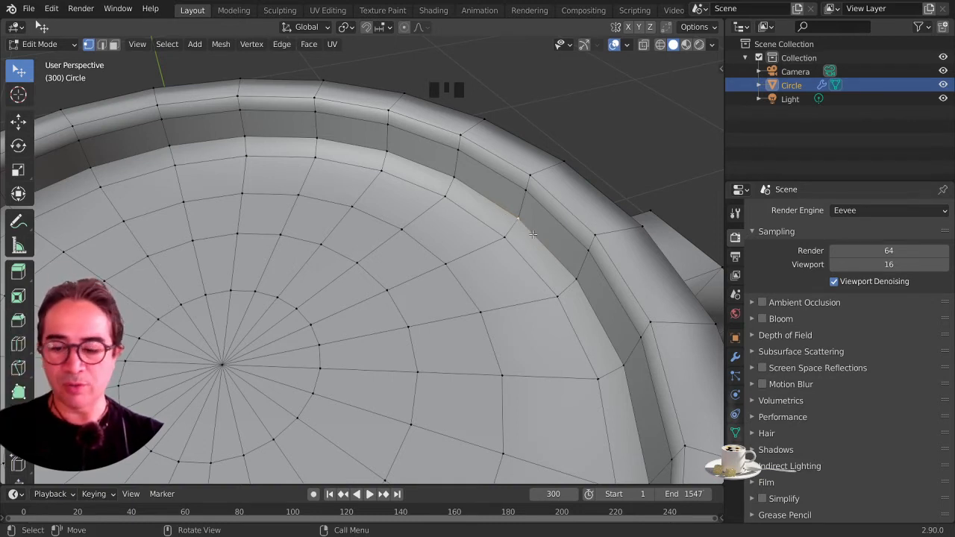
left_click(532, 238, "alt")
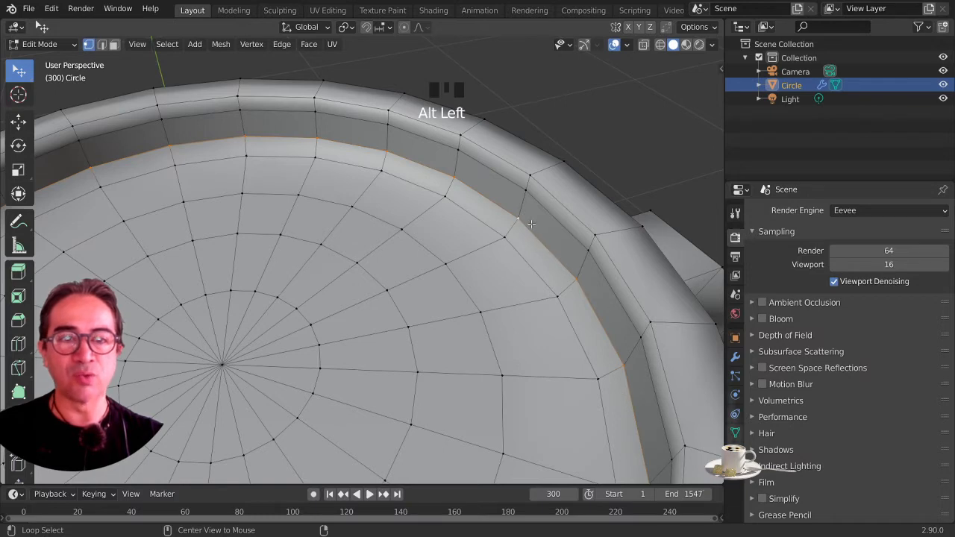
left_click(660, 45)
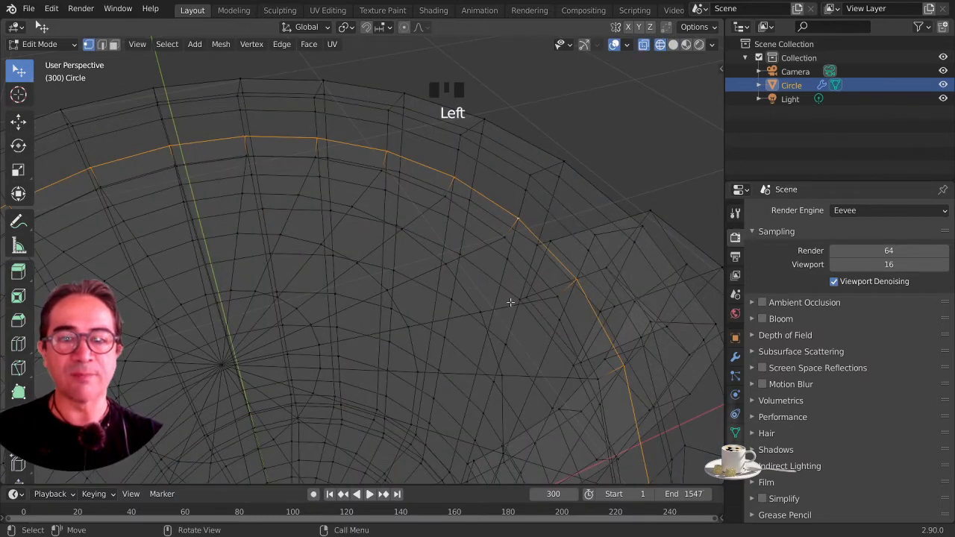
left_click(671, 46)
scroll(475, 370, "down", 1)
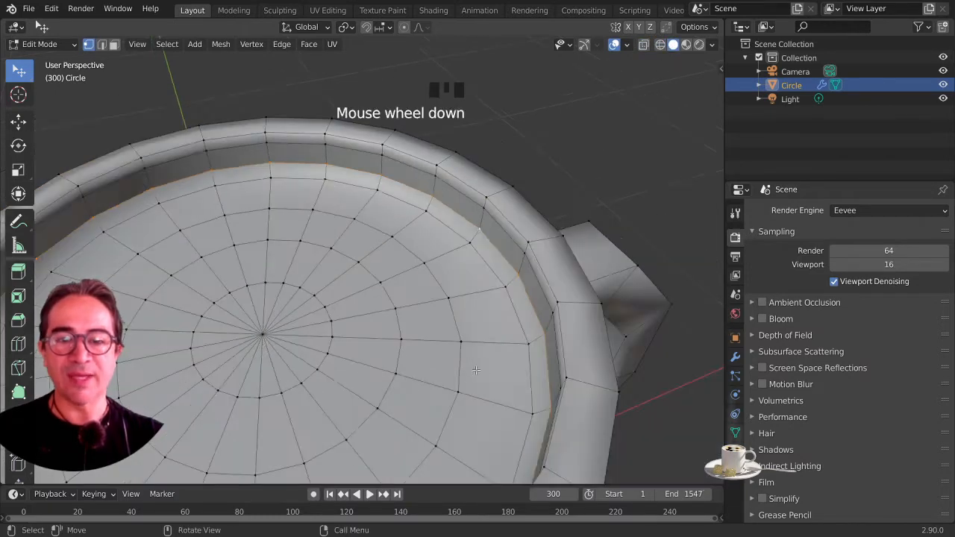
key("s")
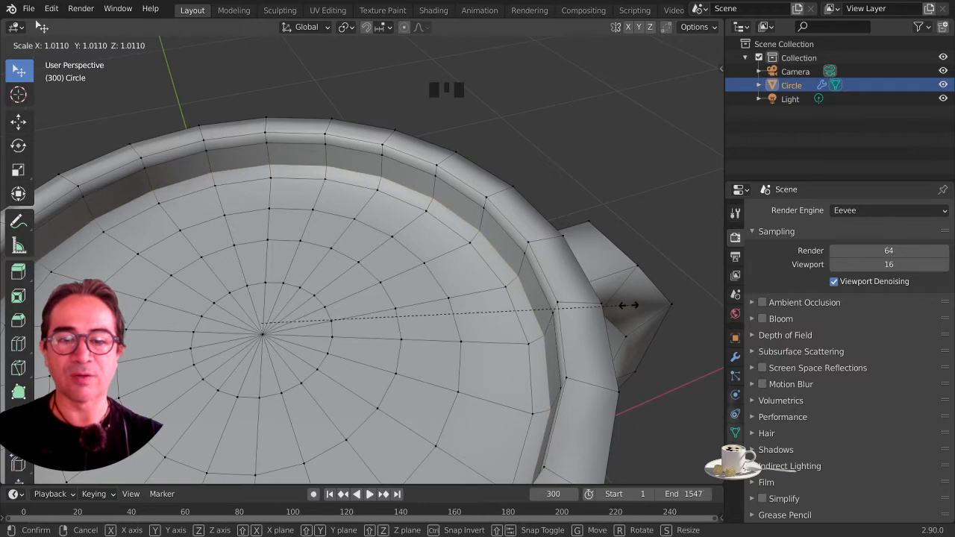
left_click(597, 318)
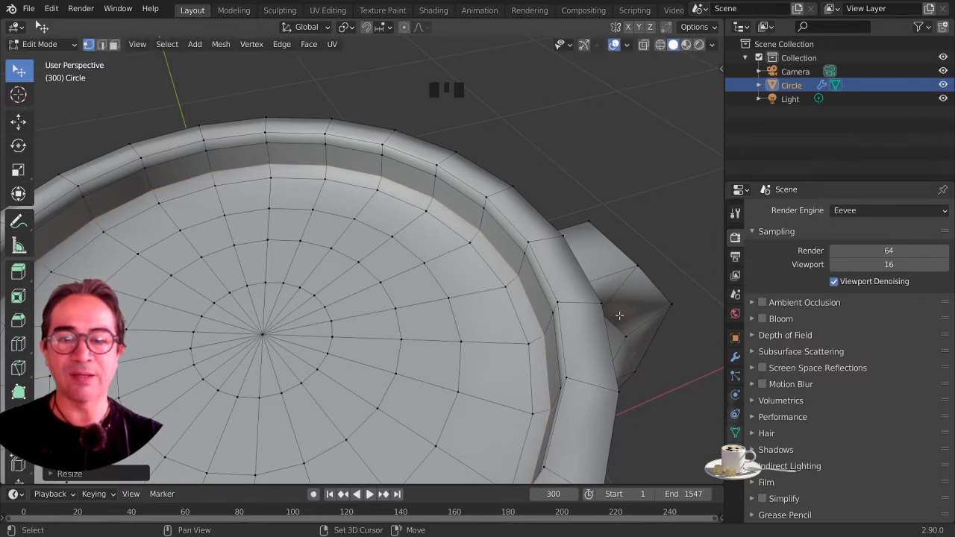
- Raise the coffee disc's outermost edge loop slightly along Z against the mug's inner wall
scroll(593, 331, "down", 2)
mouse_move(593, 331)
middle_mouse_down()
mouse_move(599, 326)
mouse_move(589, 336)
middle_mouse_up()
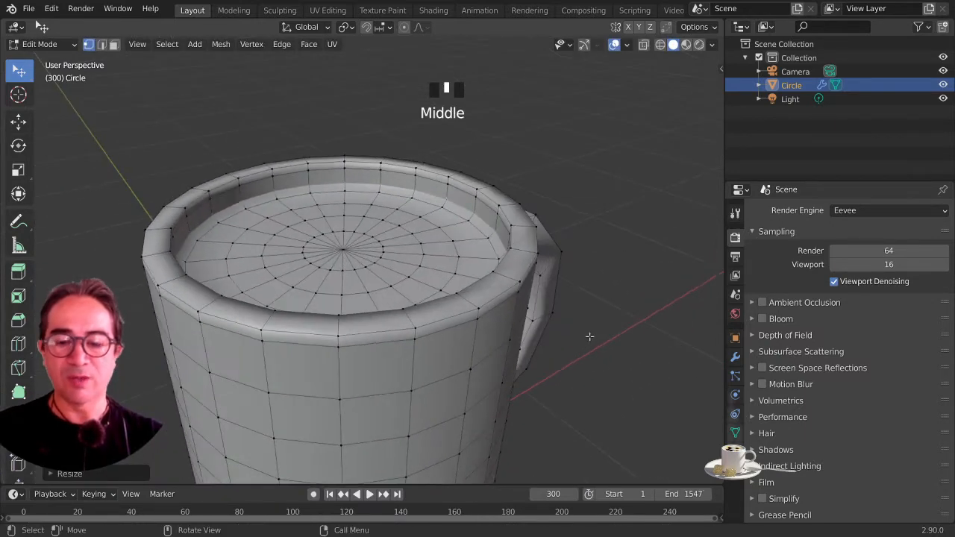
key("g")
key("z")
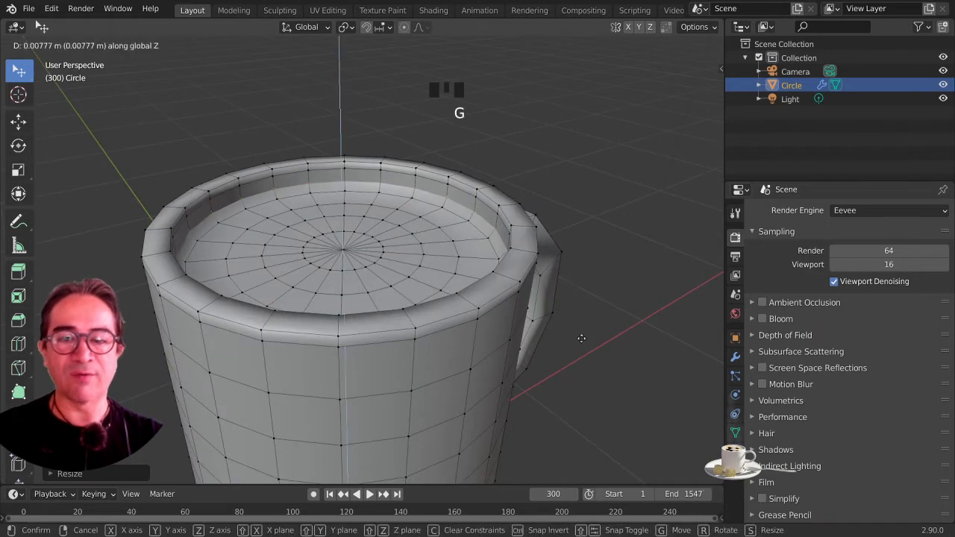
left_click(579, 332)
scroll(572, 323, "up", 2)
middle_click_drag(572, 324, 564, 316)
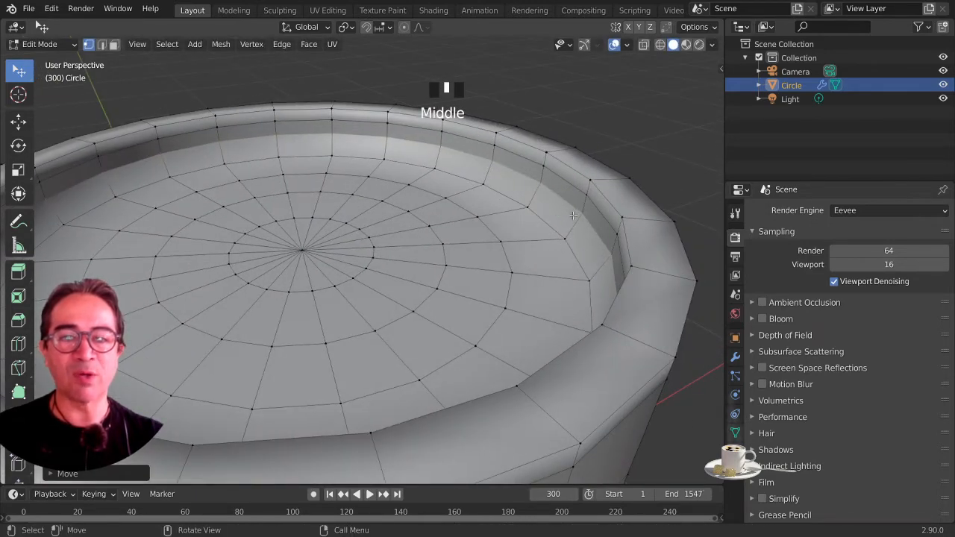
- Raise the coffee disc's second edge loop from the outside about 0.01 m along Z and slightly adjust its scale
scroll(488, 190, "down", 2)
middle_click_drag(488, 190, 381, 189)
scroll(405, 214, "up", 1)
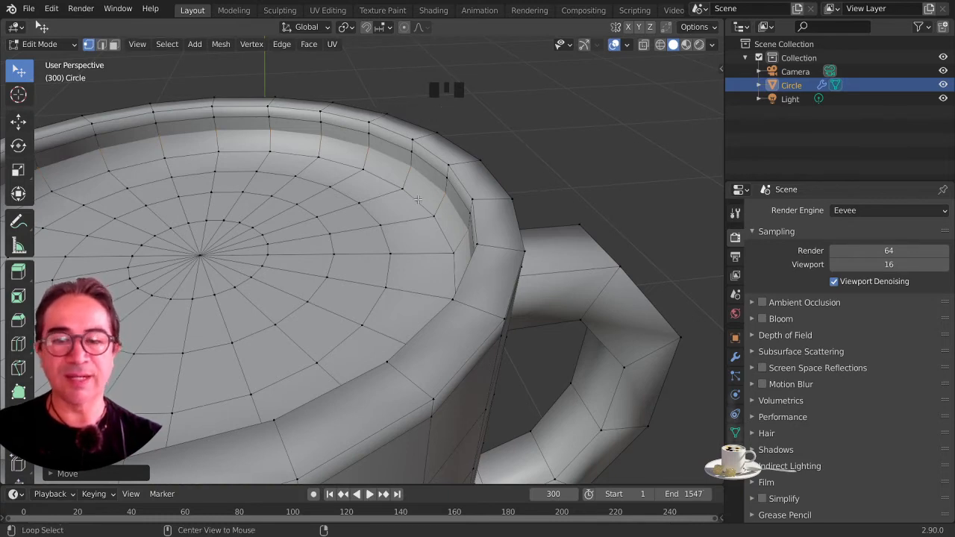
left_click(418, 199, "alt")
middle_click_drag(418, 199, 460, 230)
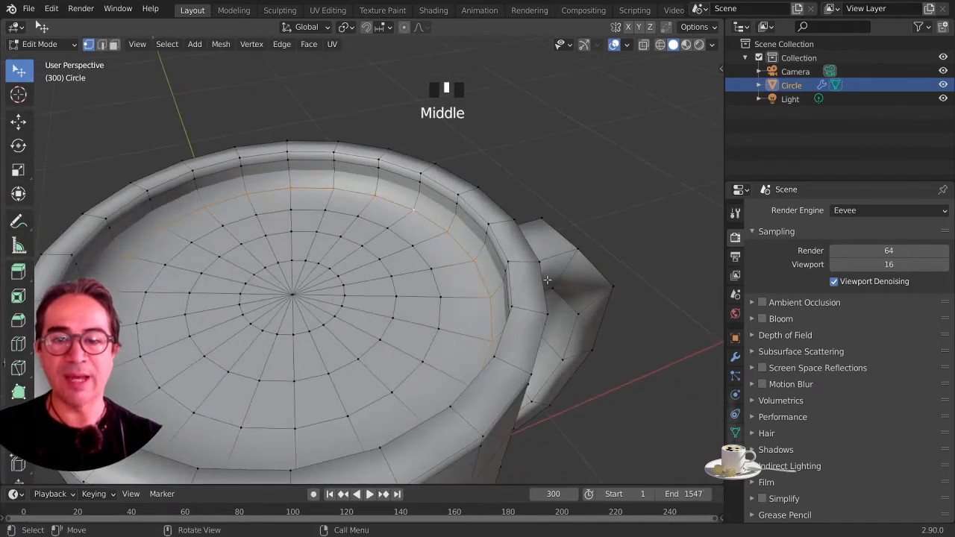
key("g")
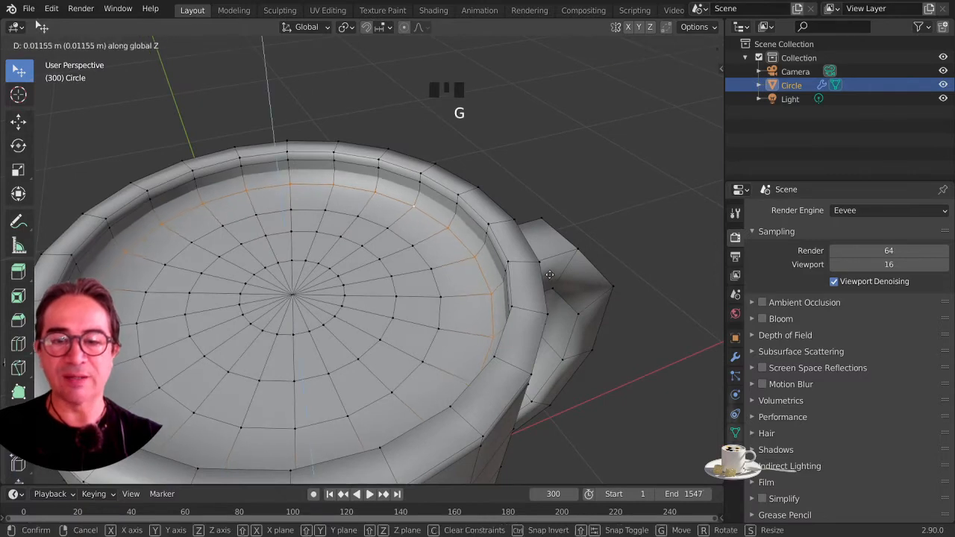
left_click(549, 277)
key("s")
left_click(547, 276)
middle_click_drag(542, 277, 490, 239)
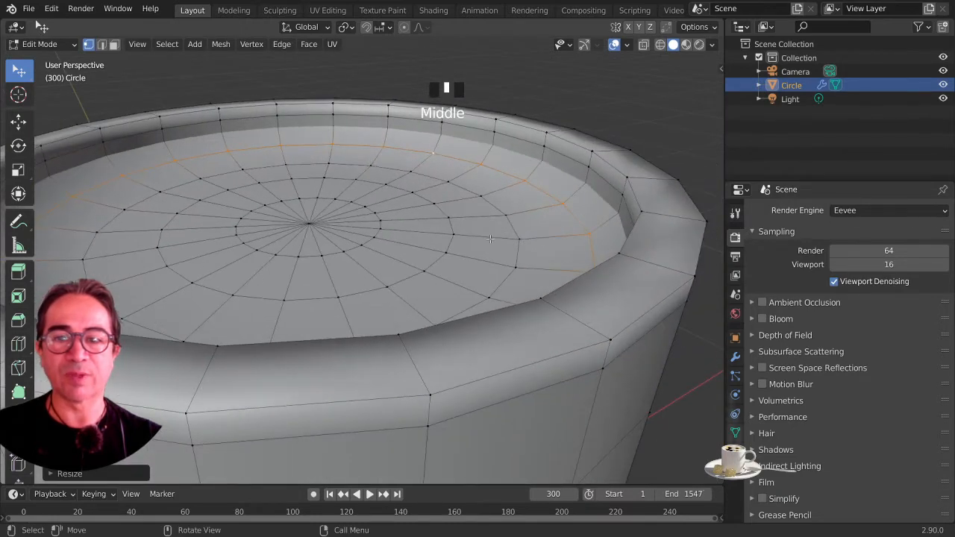
- Lower the centre vertex of the coffee disc slightly along Z
middle_click_drag(357, 221, 377, 313)
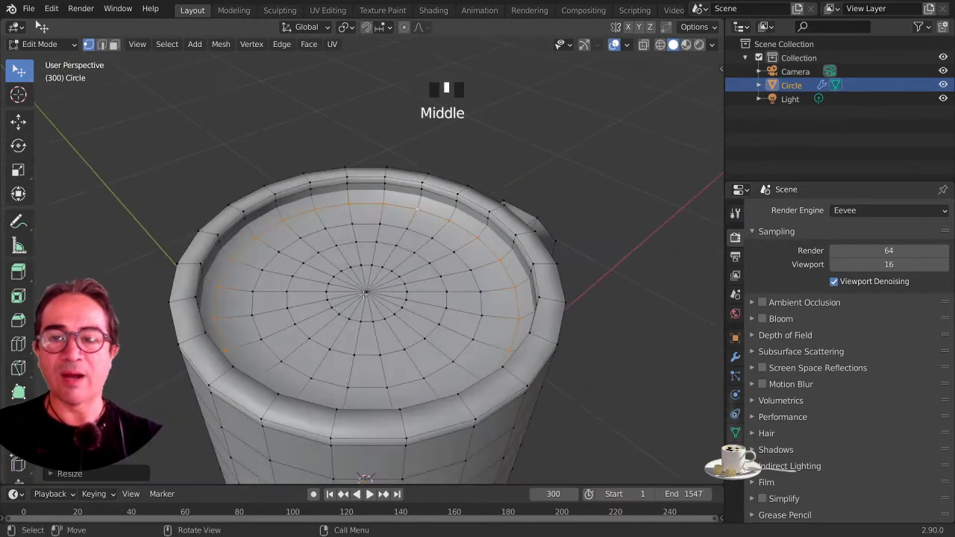
scroll(379, 316, "up", 2)
left_click(370, 317)
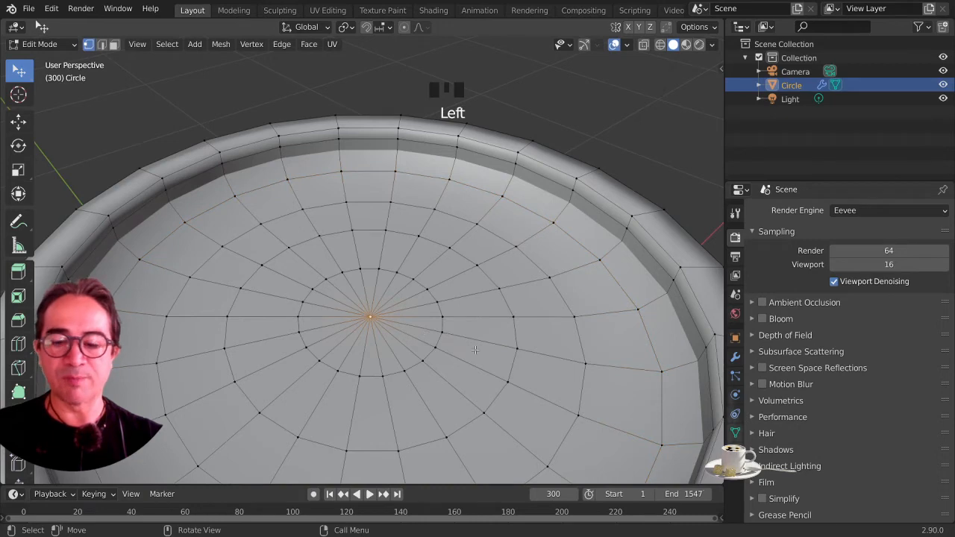
key("g")
key("z")
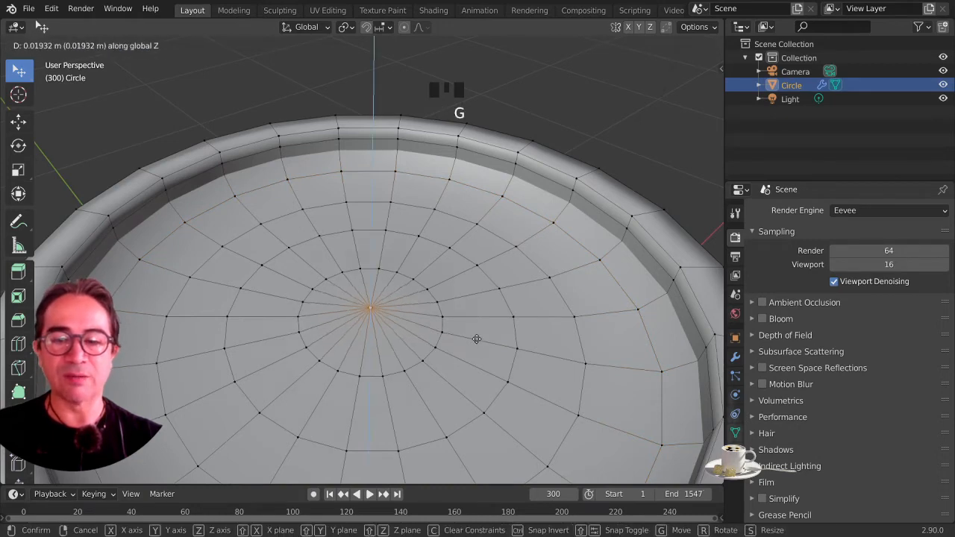
left_click(482, 362)
middle_click_drag(481, 362, 460, 315)
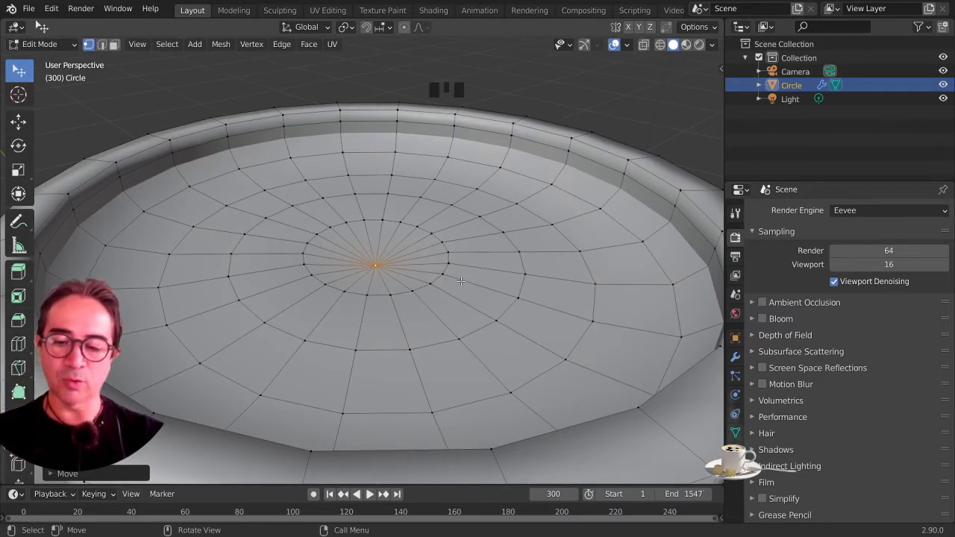
- Add three concentric loop cuts to the coffee disc: one outside the innermost ring, one midway out and one near the rim
key("ctrl")
key("ctrl+r")
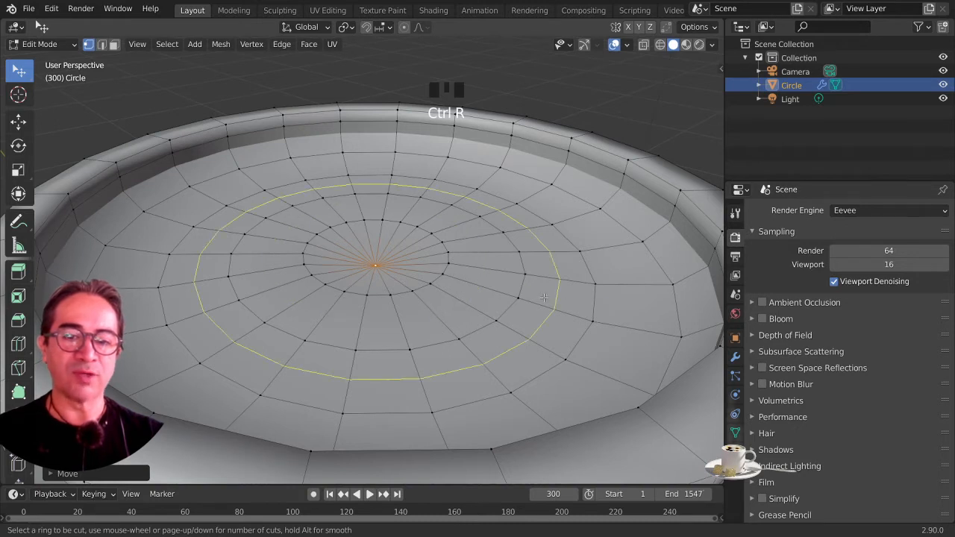
left_click(478, 294)
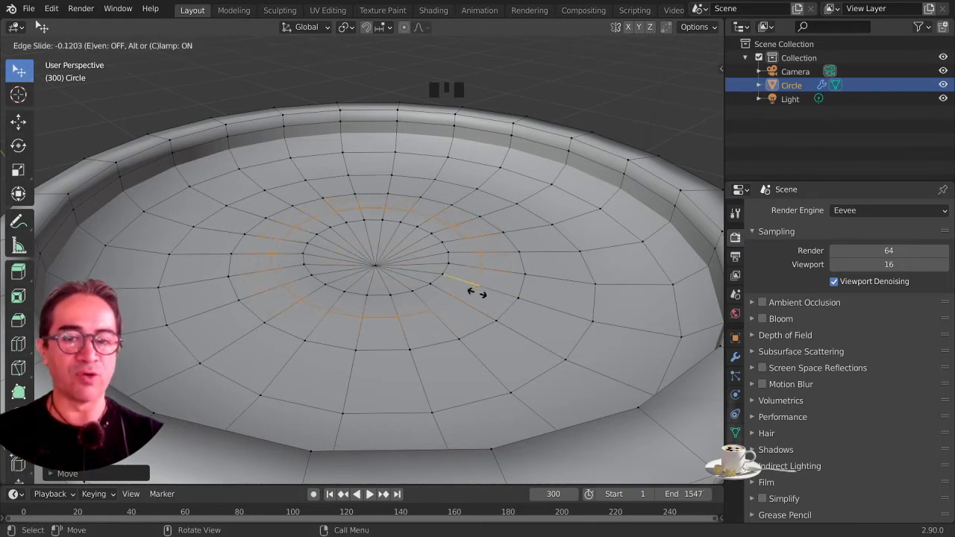
left_click(478, 295)
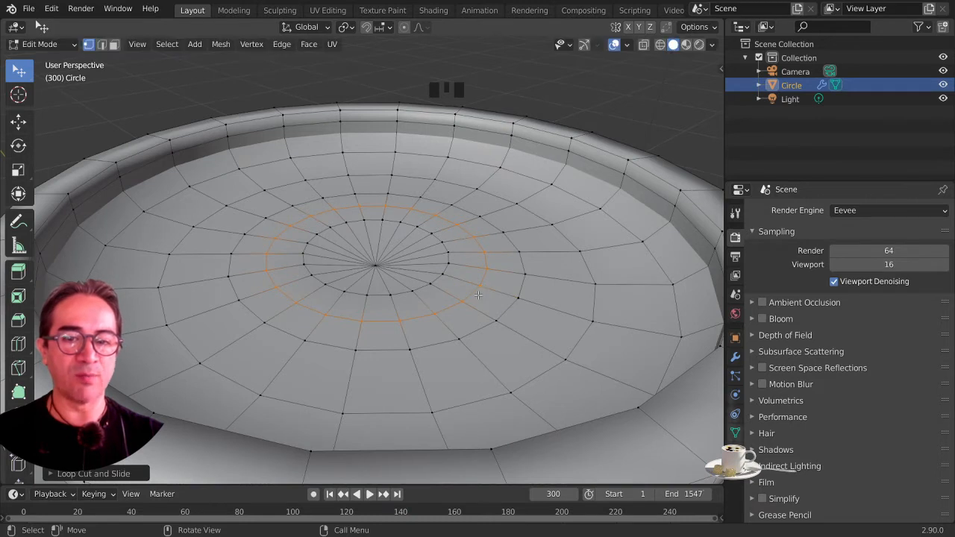
key("ctrl+r")
left_click(547, 306)
left_click(548, 307)
key("super")
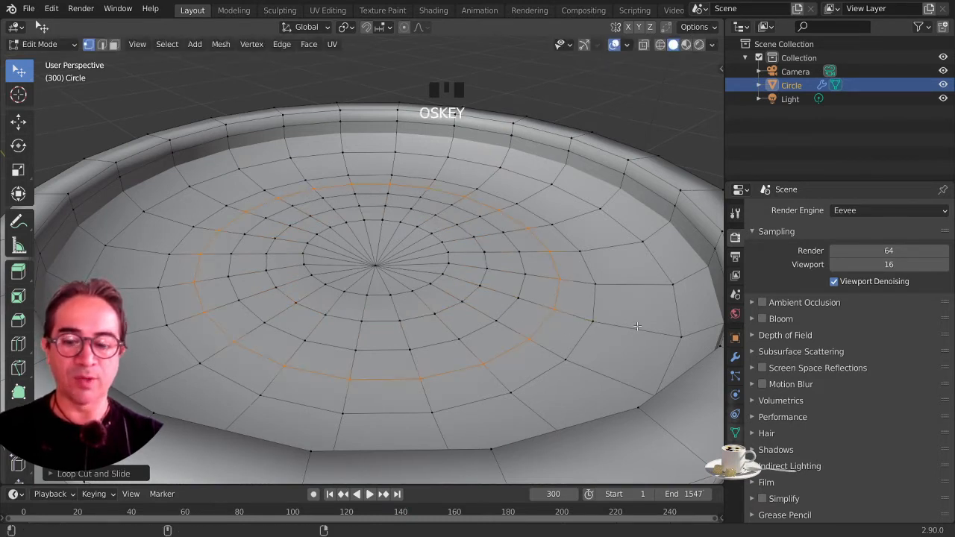
left_click(633, 327)
key("ctrl+r")
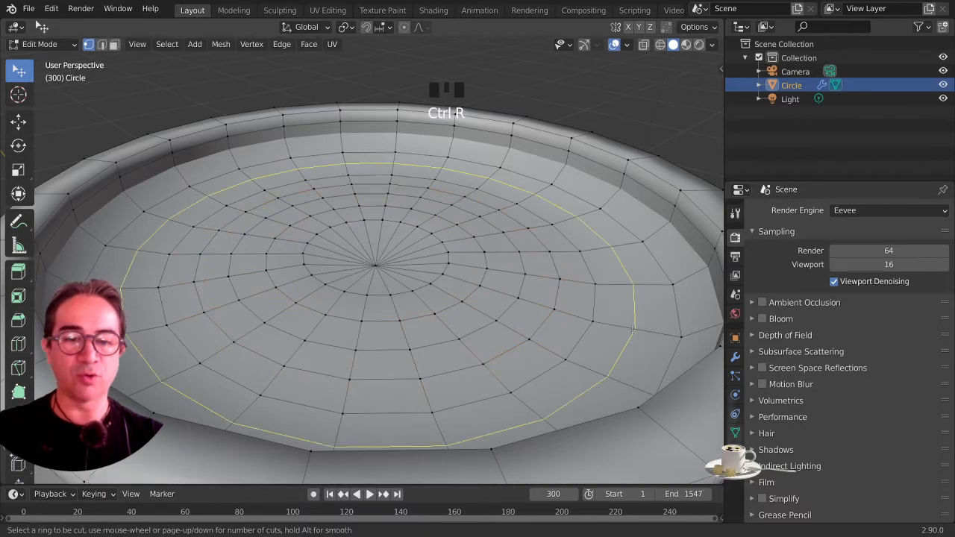
left_click(632, 329)
left_click(635, 332)
- Lower the innermost of the three added edge loops about 0.01 m along Z
scroll(636, 332, "down", 3)
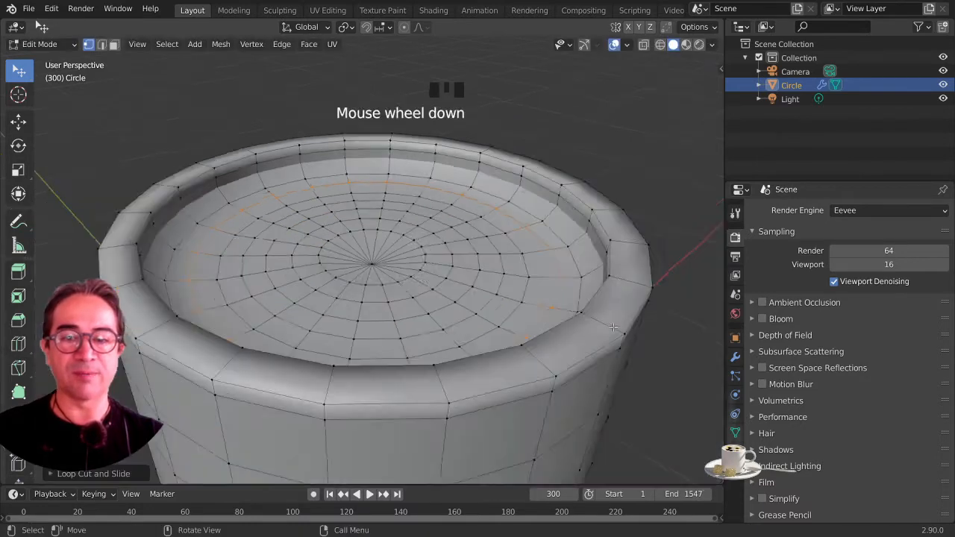
middle_click_drag(636, 332, 457, 308)
scroll(567, 340, "up", 2)
scroll(453, 298, "up", 2)
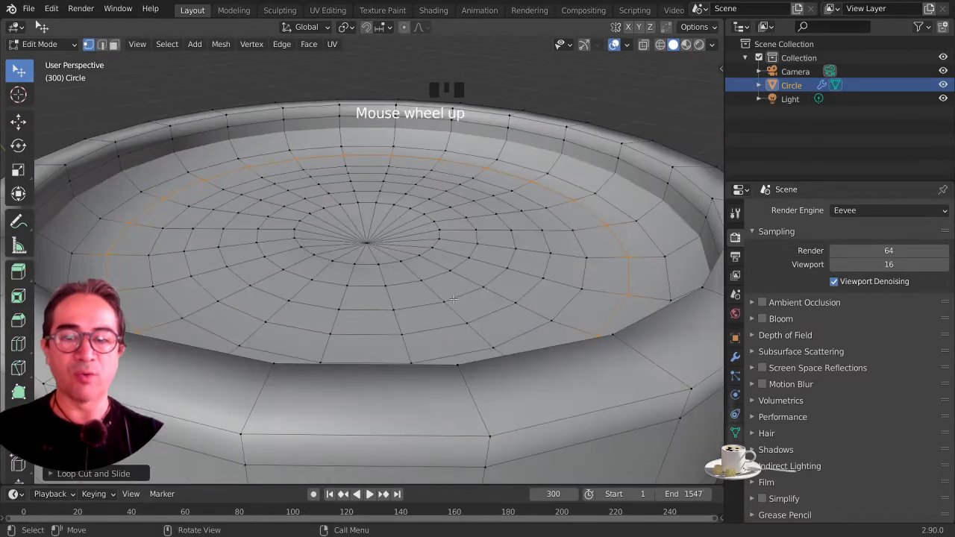
left_click(474, 253, "alt")
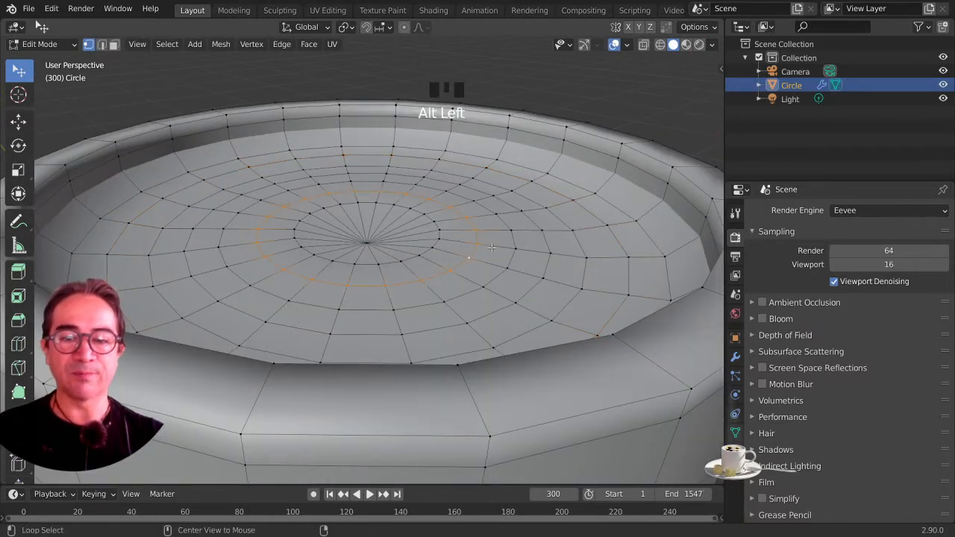
key("g")
key("z")
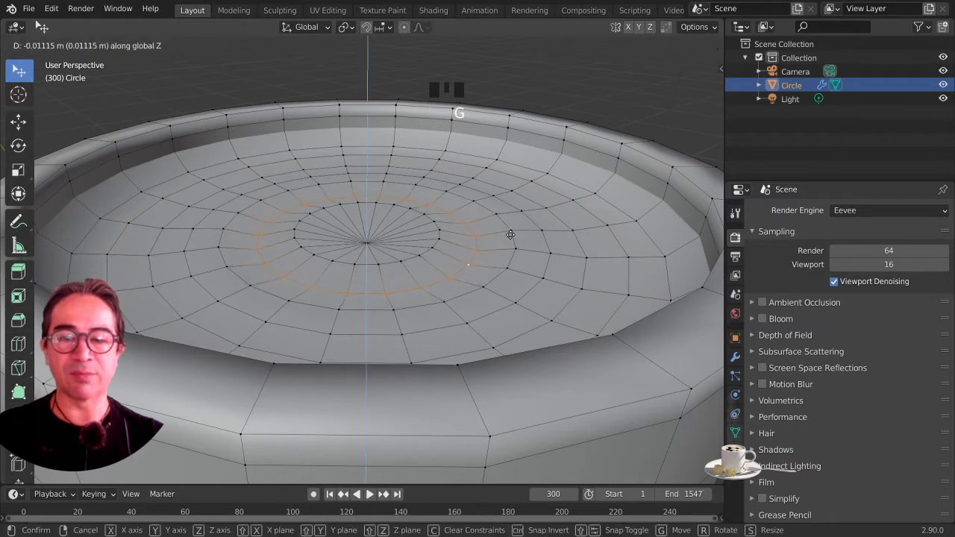
left_click(511, 237)
- Lower the middle added edge loop of the coffee disc slightly along Z
middle_click_drag(511, 238, 475, 321)
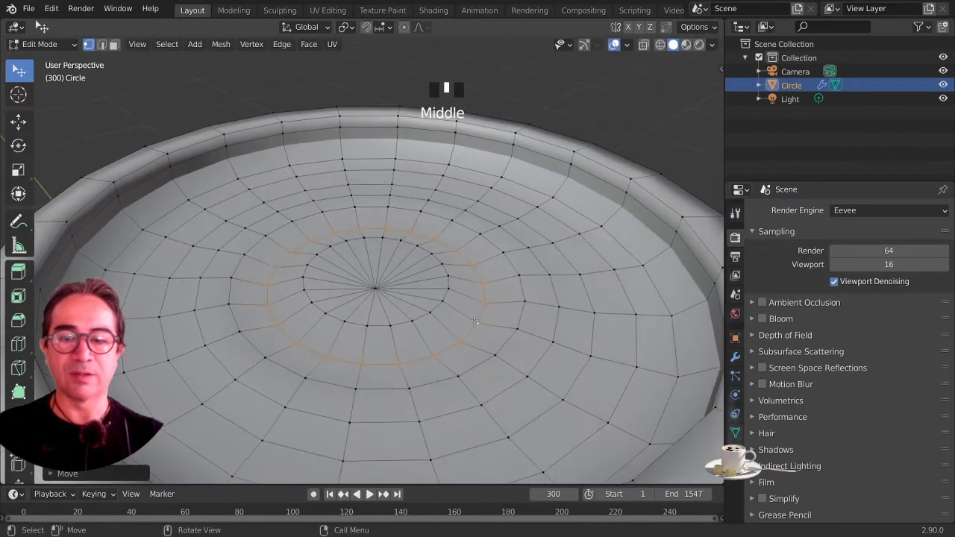
left_click(558, 316, "alt")
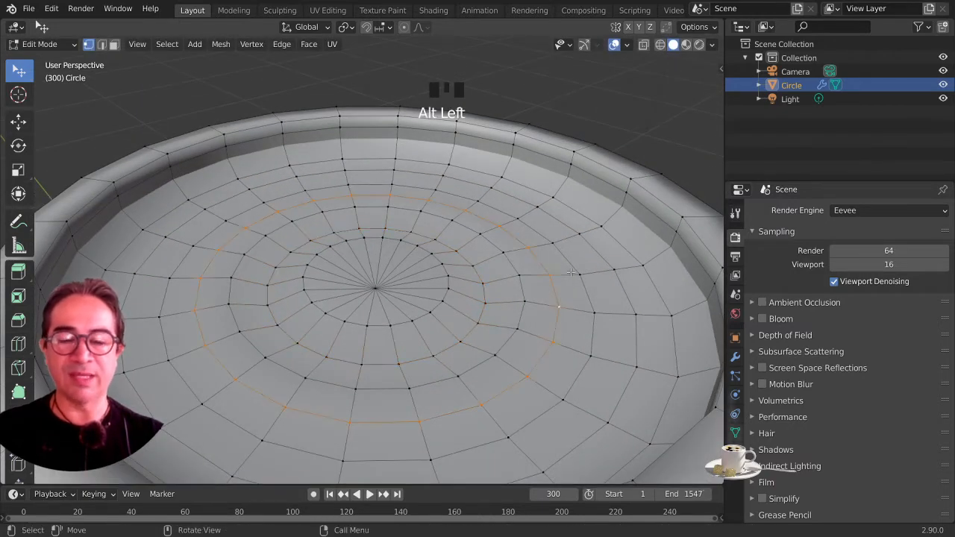
key("z")
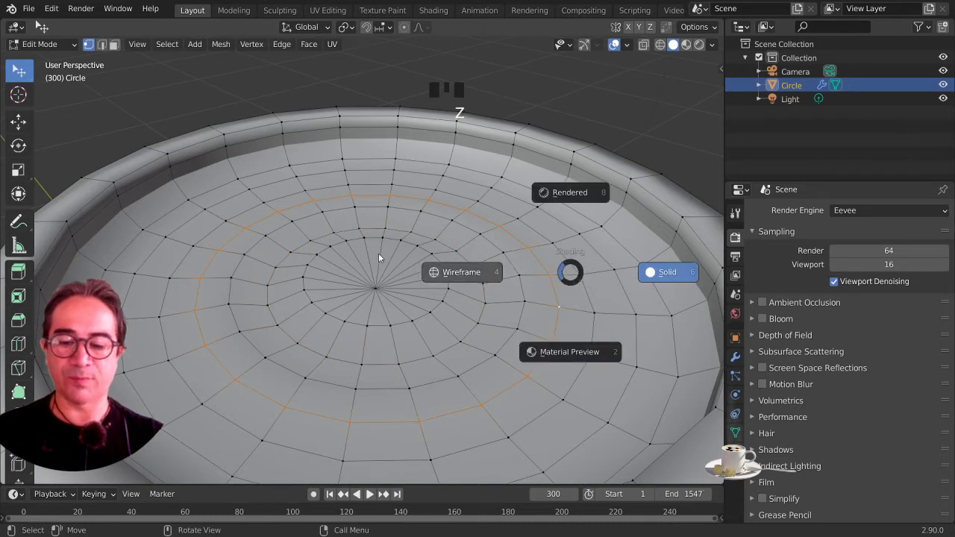
key("g")
key("z")
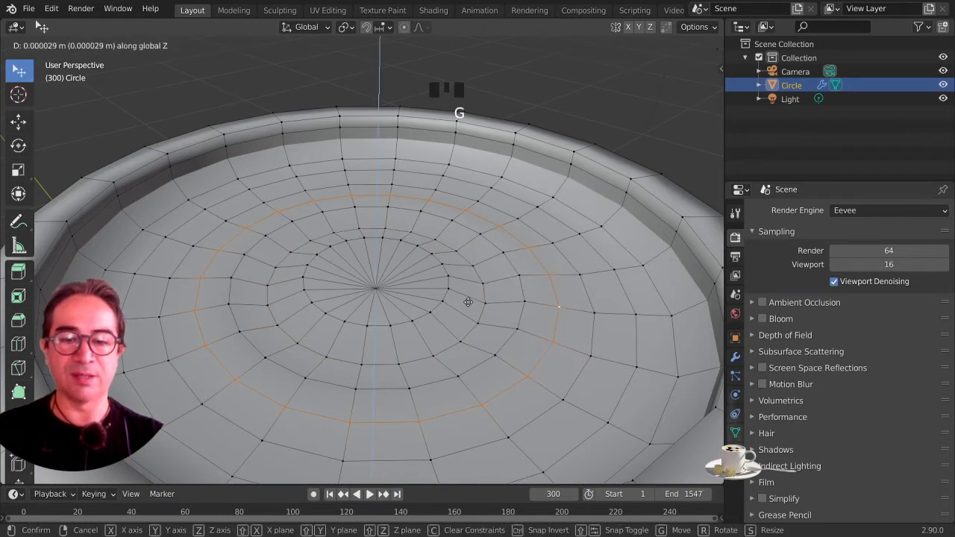
left_click(512, 322)
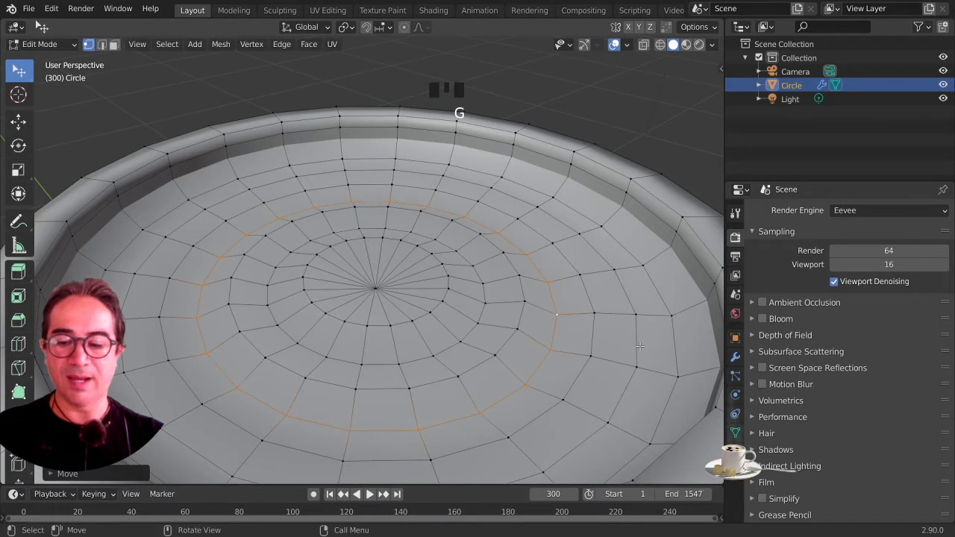
- Raise the edge loop just outside the middle added loop slightly along Z to form a ripple crest
left_click(591, 334, "alt")
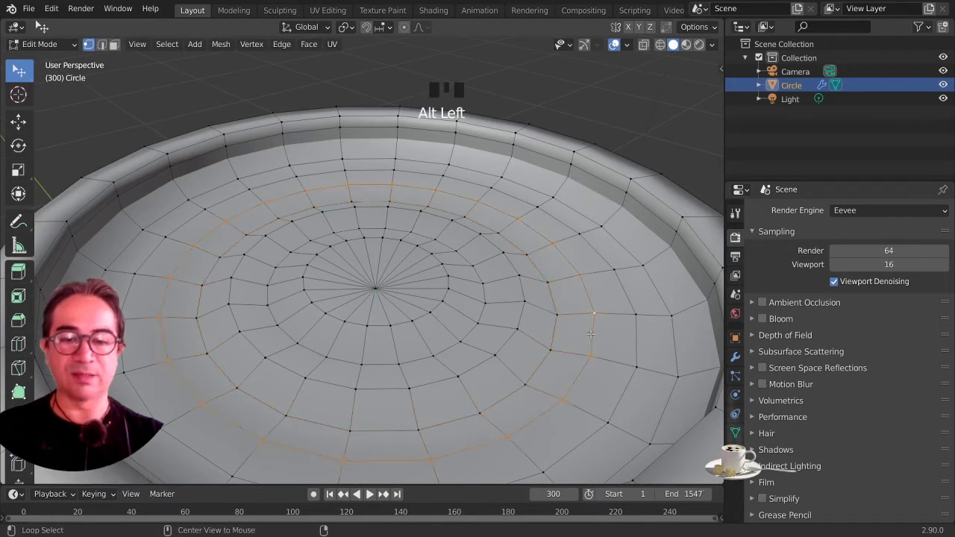
key("g")
key("z")
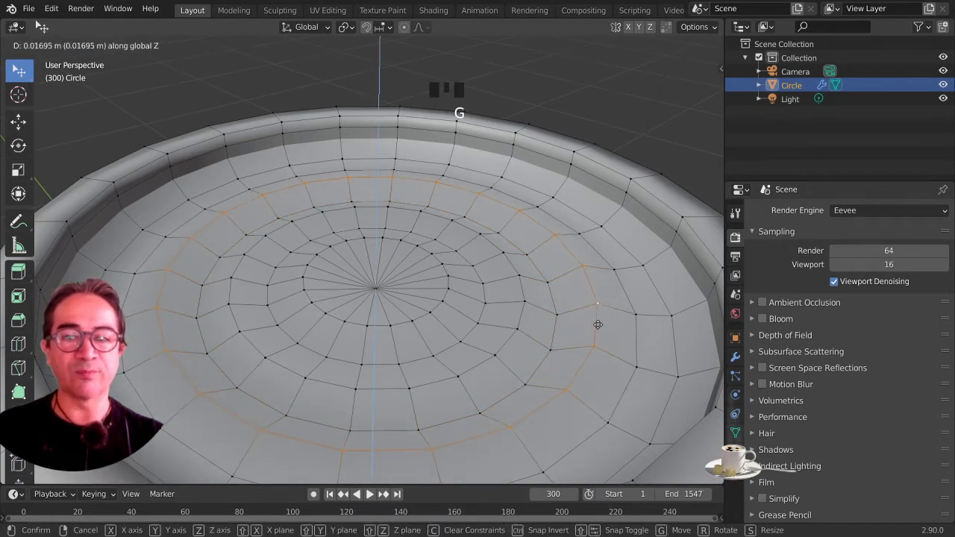
left_click(597, 332)
scroll(612, 346, "down", 3)
middle_click_drag(613, 346, 594, 307)
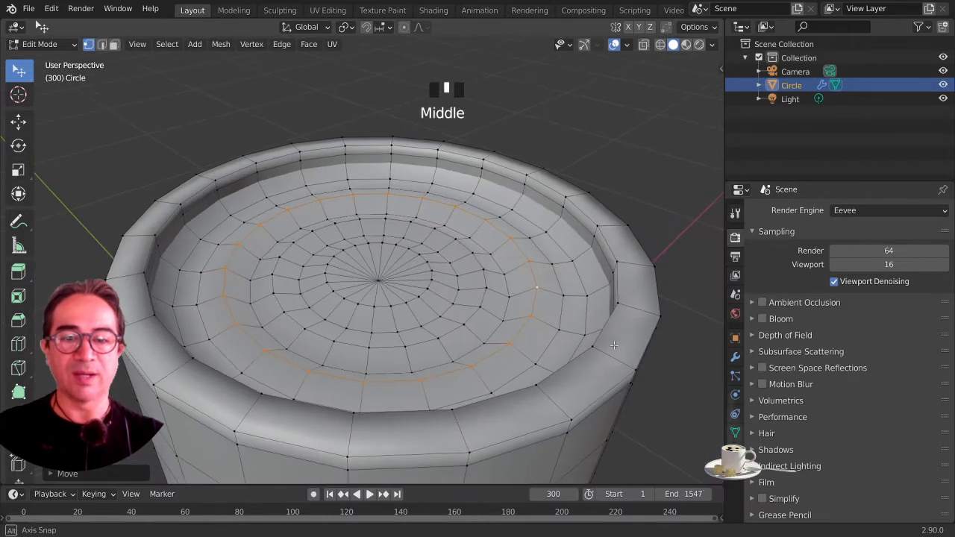
left_click(589, 304, "alt")
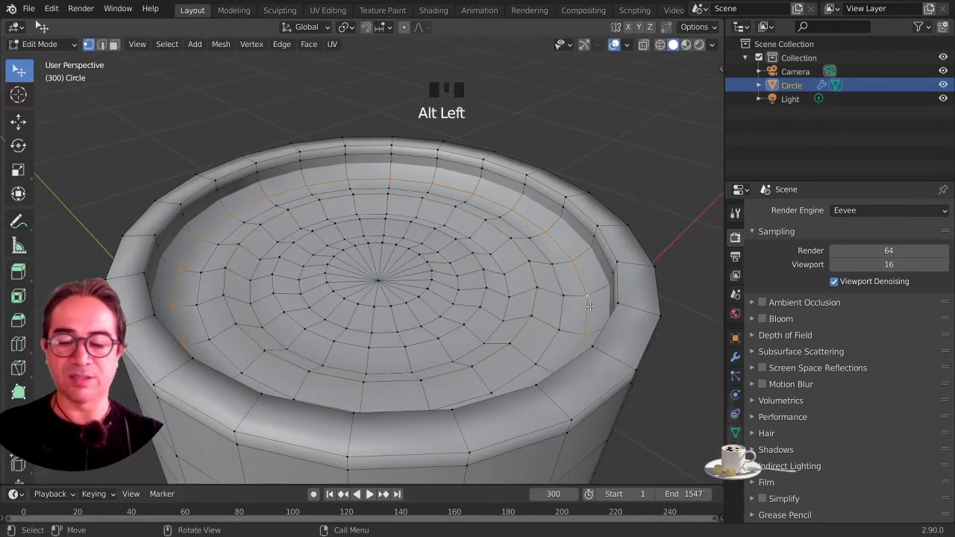
key("g")
key("z")
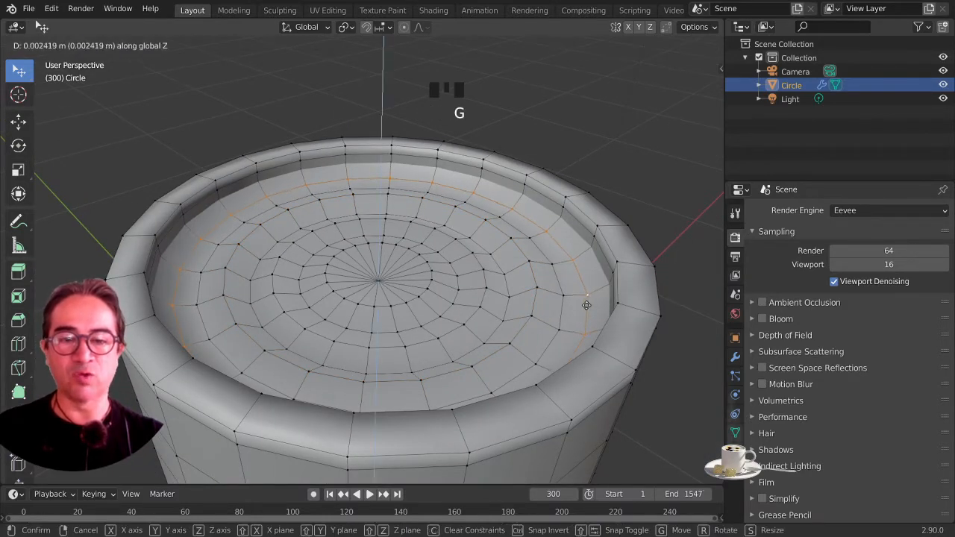
left_click(571, 246)
- Raise single vertices of the coffee disc's outer ring on the handle side slightly along Z to make the edge irregular
left_click(514, 211)
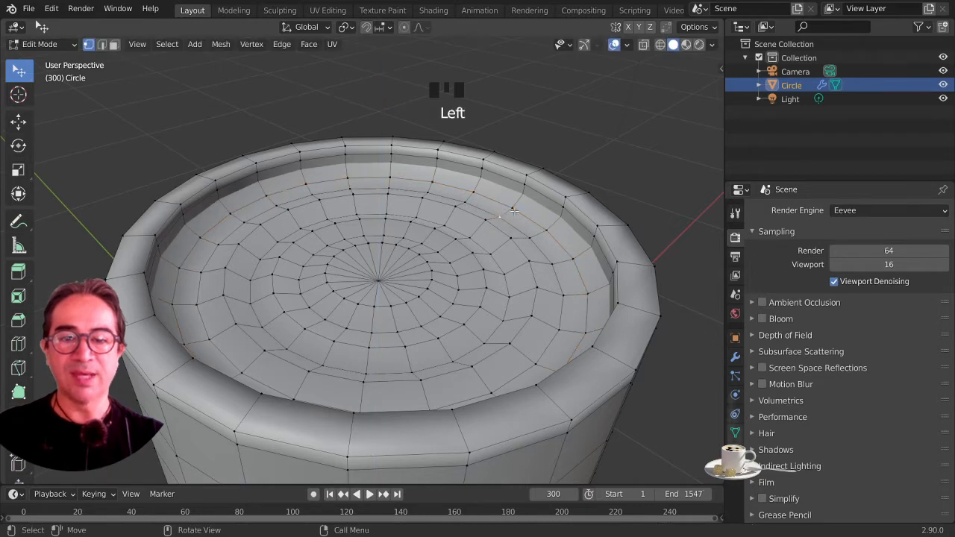
left_click(535, 214)
key("g")
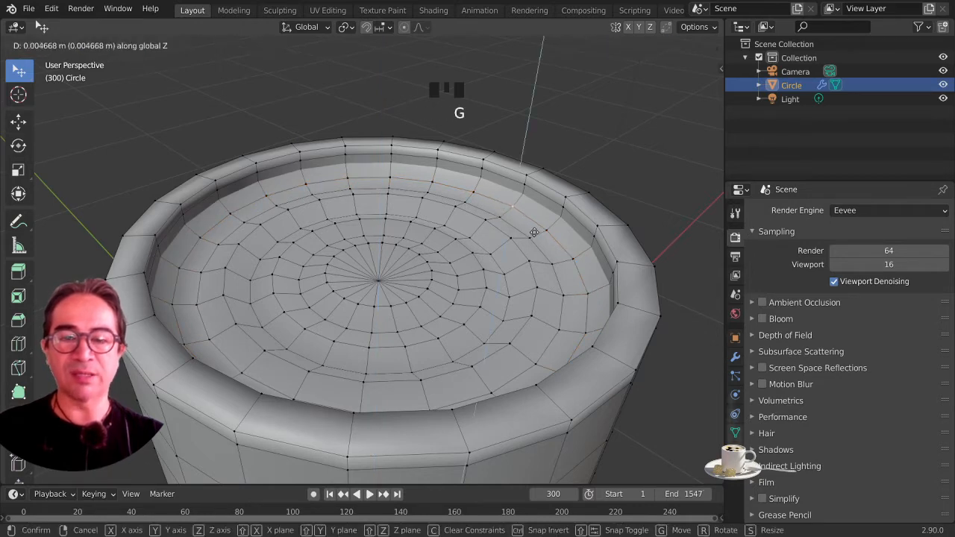
left_click(533, 224)
middle_click_drag(539, 239, 487, 240)
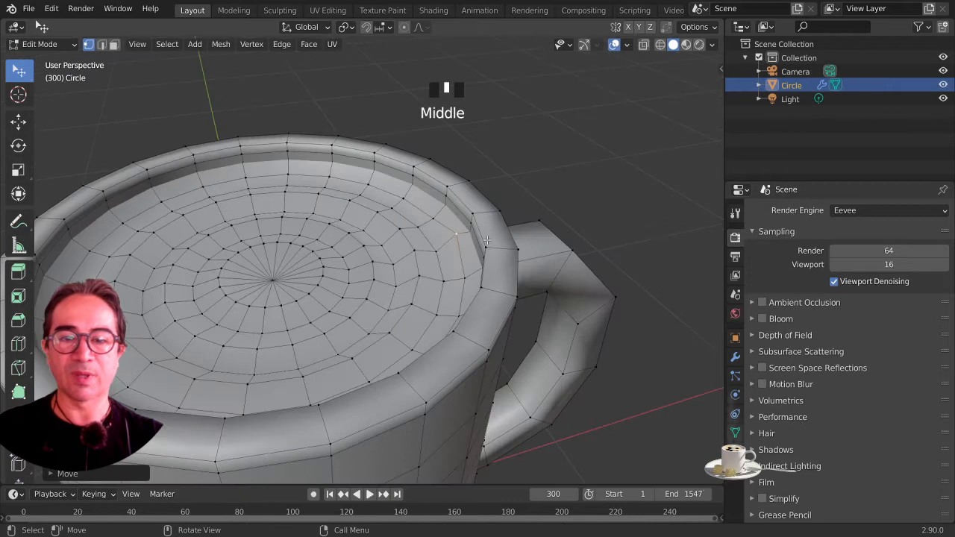
key("g")
key("z")
left_click(425, 208)
middle_click_drag(426, 210, 548, 237)
scroll(400, 251, "up", 1)
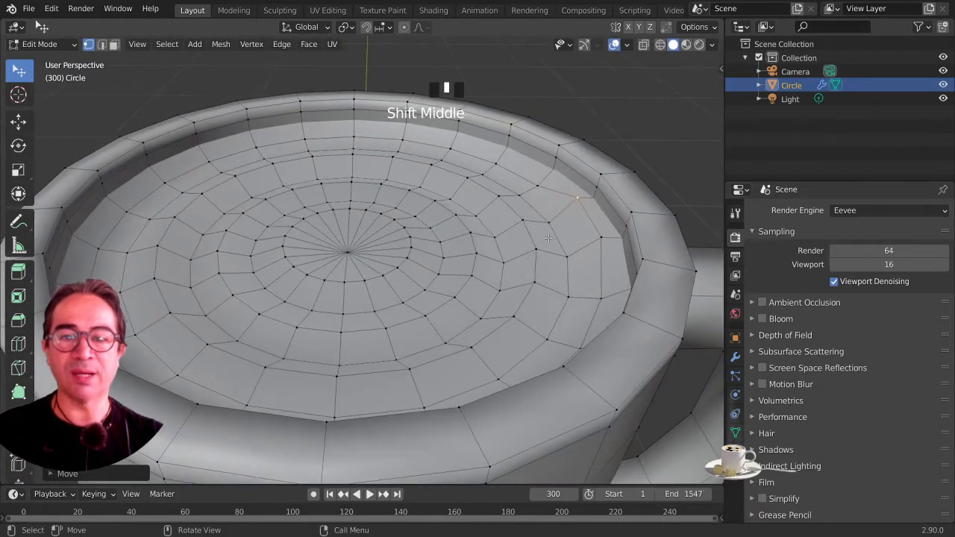
- Raise two neighbouring outer-ring vertices of the coffee disc, between the handle side and the far wall, along Z
left_click(496, 164)
key("g")
key("z")
left_click(451, 147)
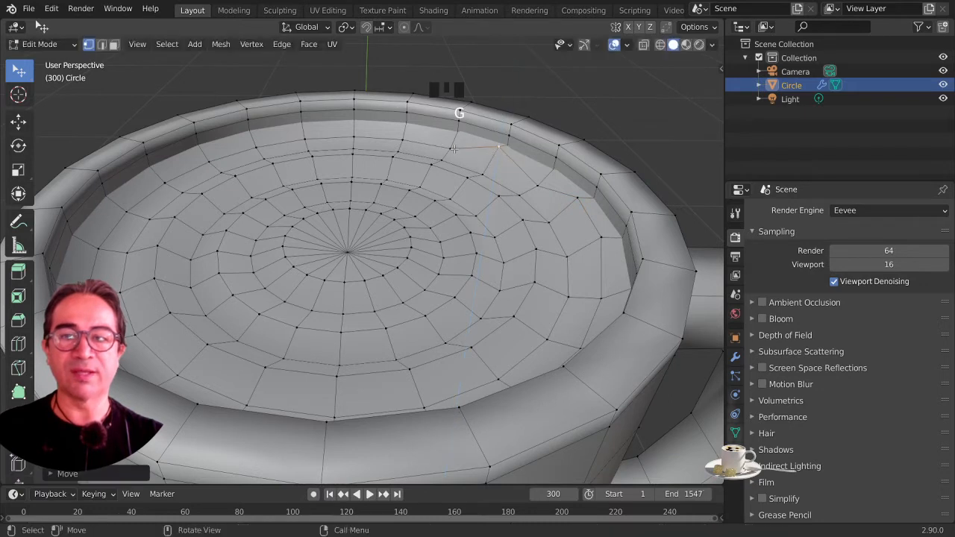
left_click(455, 148)
key("g")
key("z")
left_click(455, 139)
- Raise three more outer vertices of the coffee disc along Z on the side opposite the handle, the last by about 0.03 m
left_click(265, 142)
key("g")
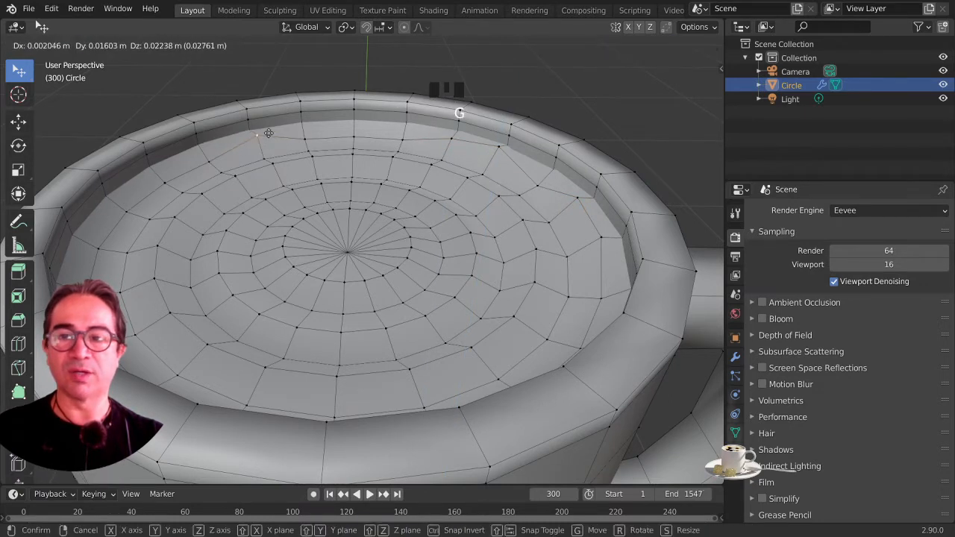
key("z")
left_click(249, 137)
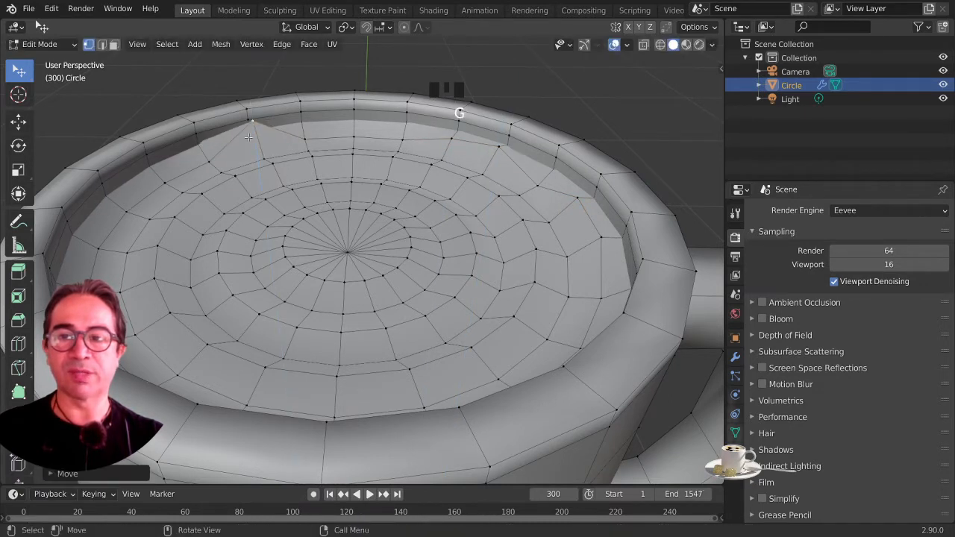
left_click(123, 246)
key("g")
key("z")
left_click(116, 225)
left_click(106, 240)
key("g")
key("z")
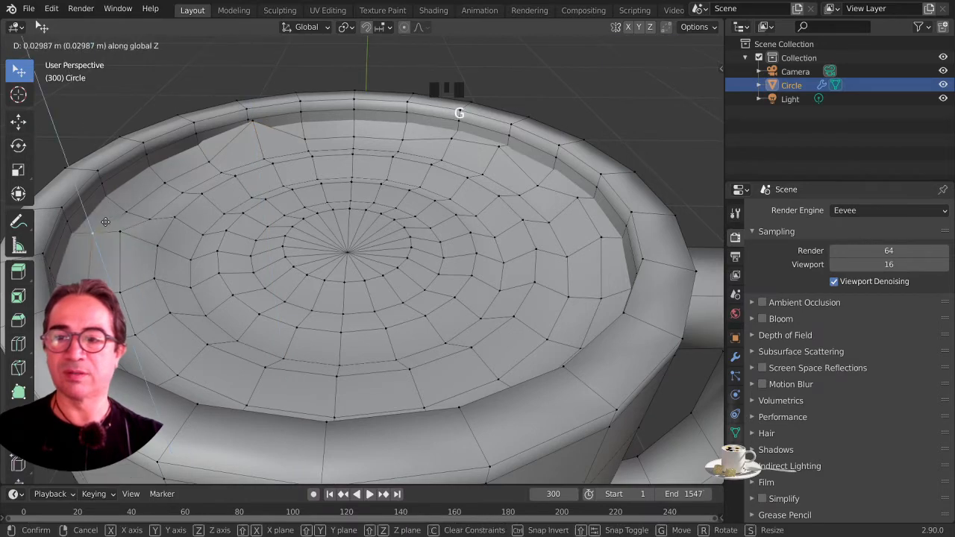
left_click(106, 220)
- From the mug's other side, raise two neighbouring outer vertices of the coffee disc along Z, the second by about 0.033 m
middle_click_drag(170, 304, 455, 363)
scroll(435, 284, "up", 2)
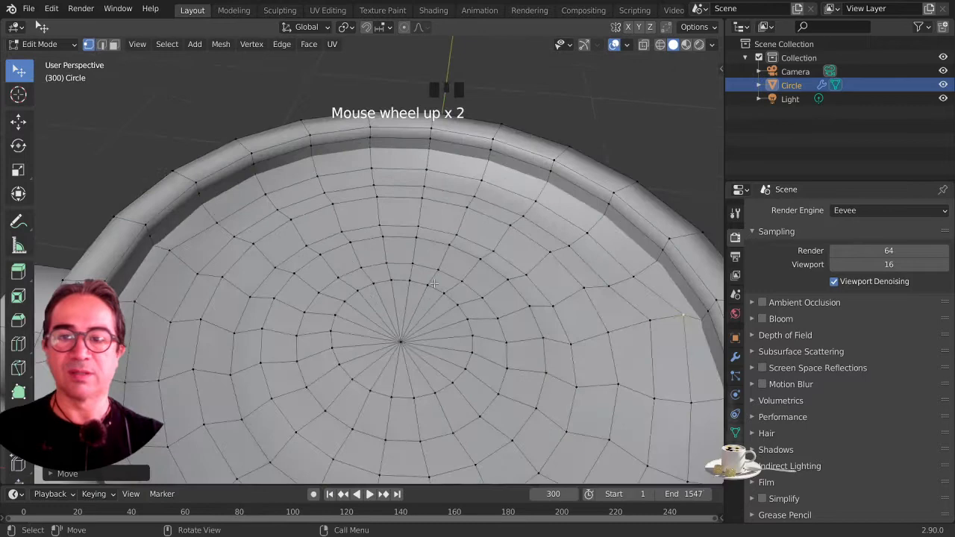
left_click(486, 171)
middle_click_drag(457, 298, 471, 283)
middle_click_drag(471, 284, 410, 330, "shift")
key("g")
key("z")
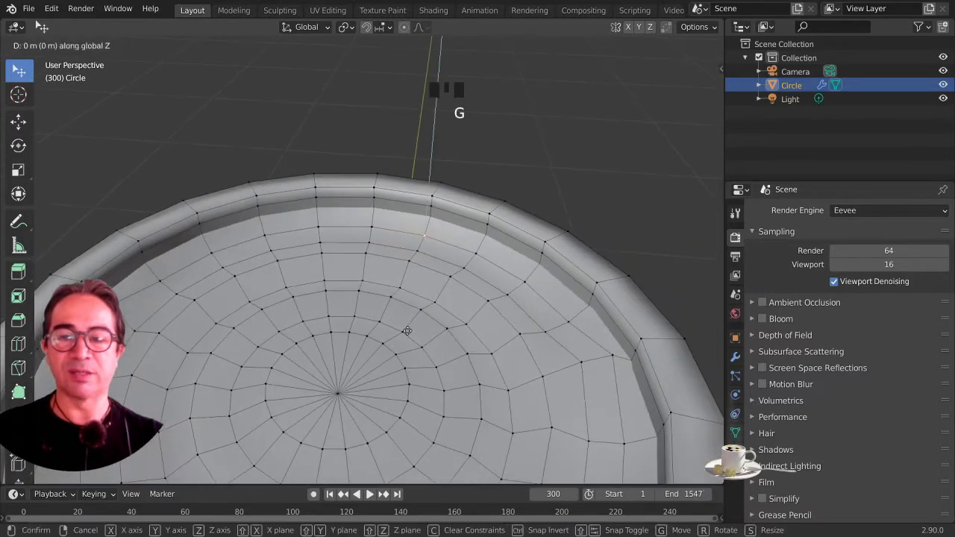
left_click(408, 315)
left_click(370, 233)
key("g")
key("z")
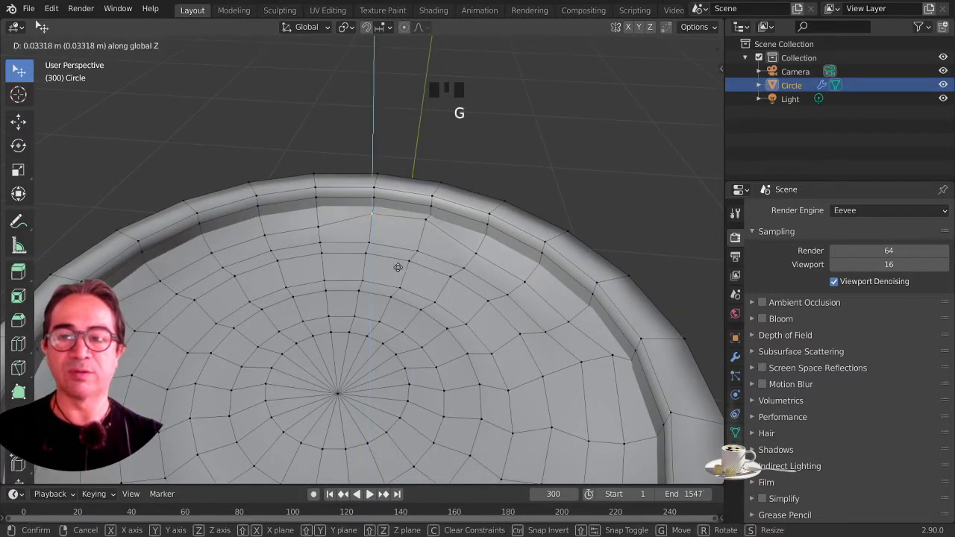
left_click(397, 267)
- Raise one more outer vertex of the coffee disc, nearer the handle, about 0.018 m along Z
middle_click_drag(397, 267, 306, 295)
left_click(273, 226)
key("g")
key("z")
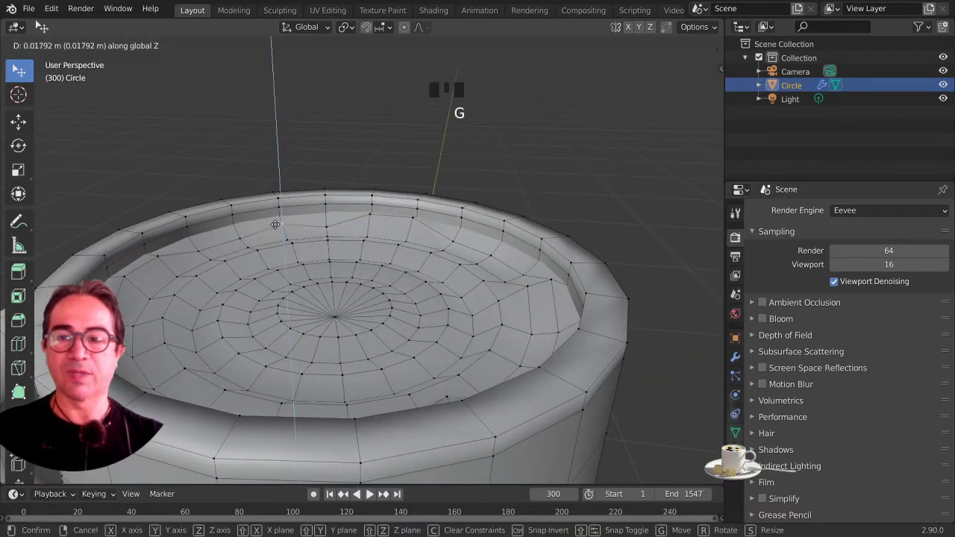
left_click(275, 225)
- Leave Edit Mode and examine the smoothed, rippled coffee surface from around the mug
scroll(339, 285, "down", 2)
key("Tab")
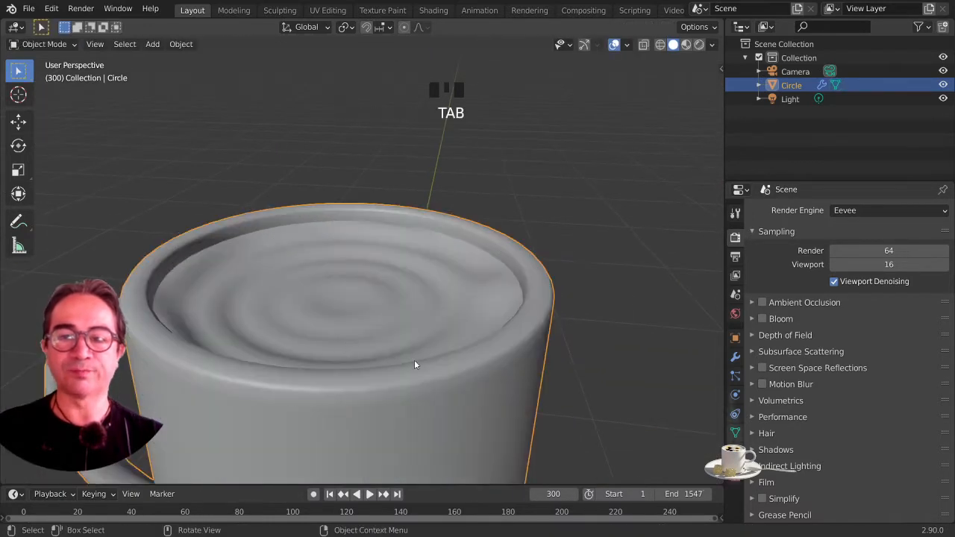
middle_click_drag(415, 364, 449, 374)
scroll(459, 371, "down", 2)
scroll(444, 366, "up", 2)
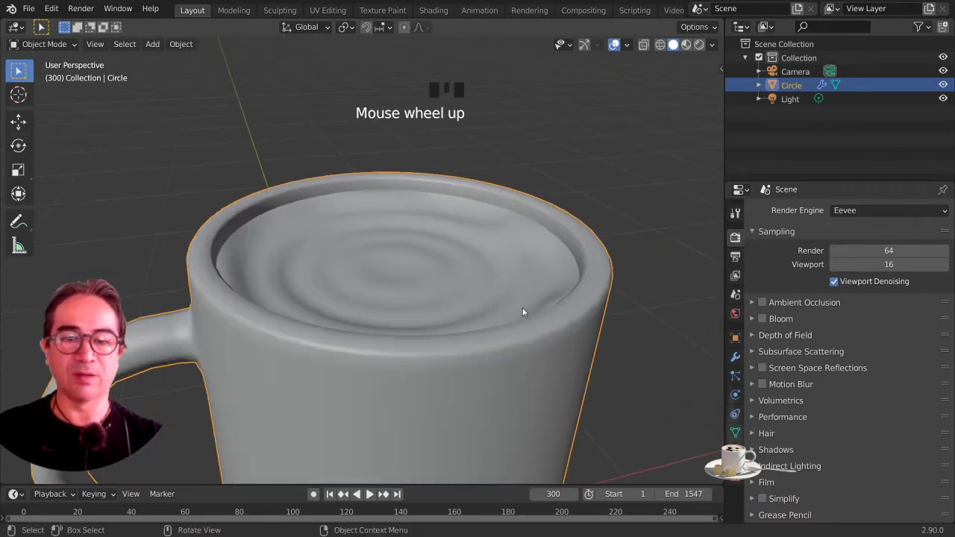
- Return to Edit Mode and enable proportional editing with the Smooth falloff
key("Tab")
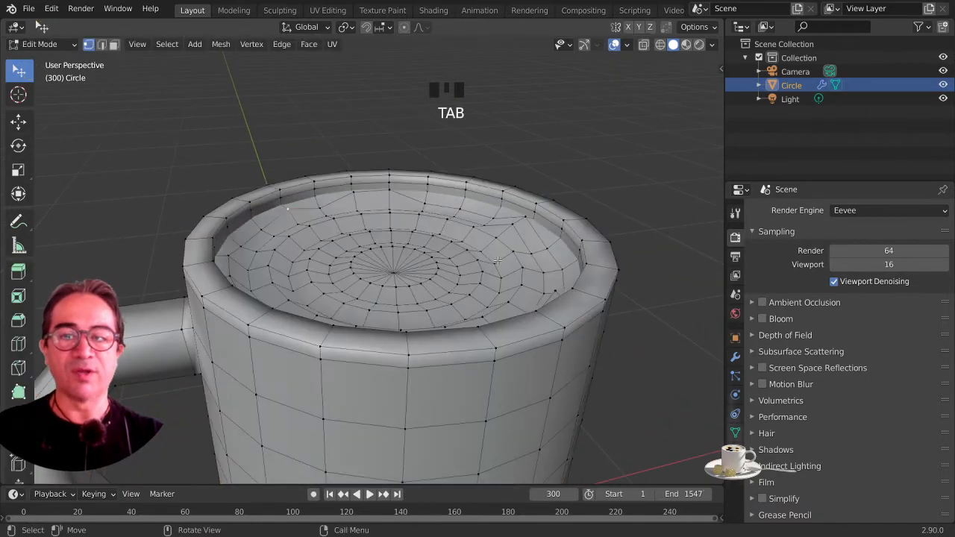
left_click(403, 28)
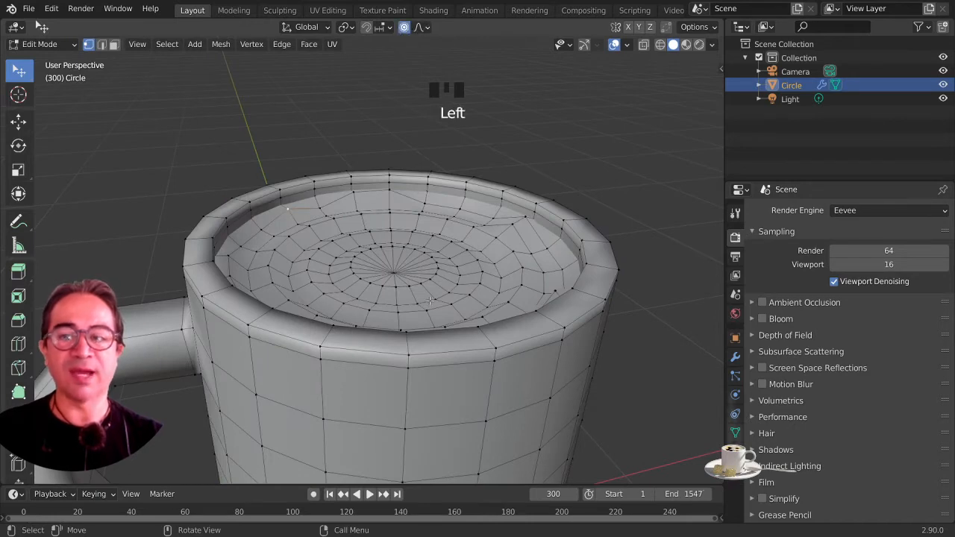
scroll(430, 301, "down", 2)
middle_click_drag(430, 300, 422, 45)
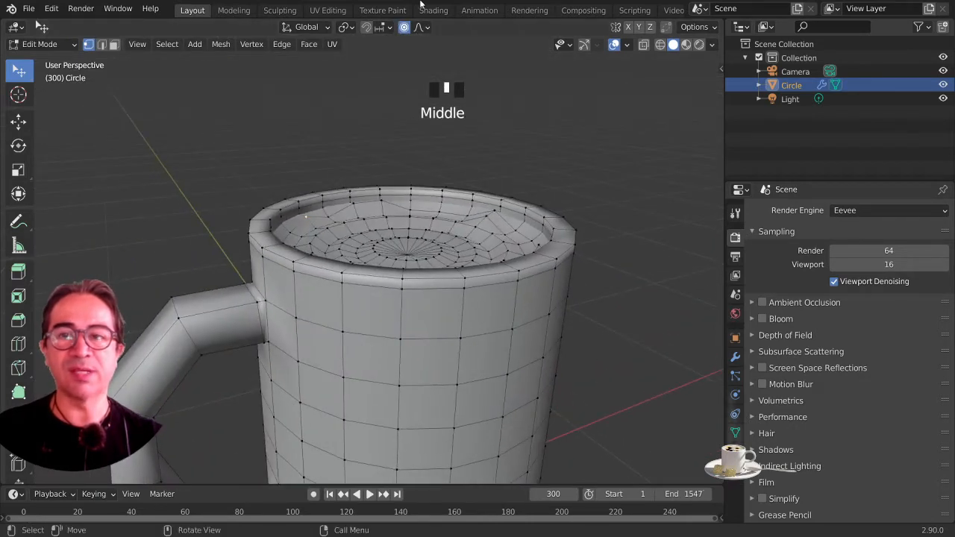
left_click(423, 27)
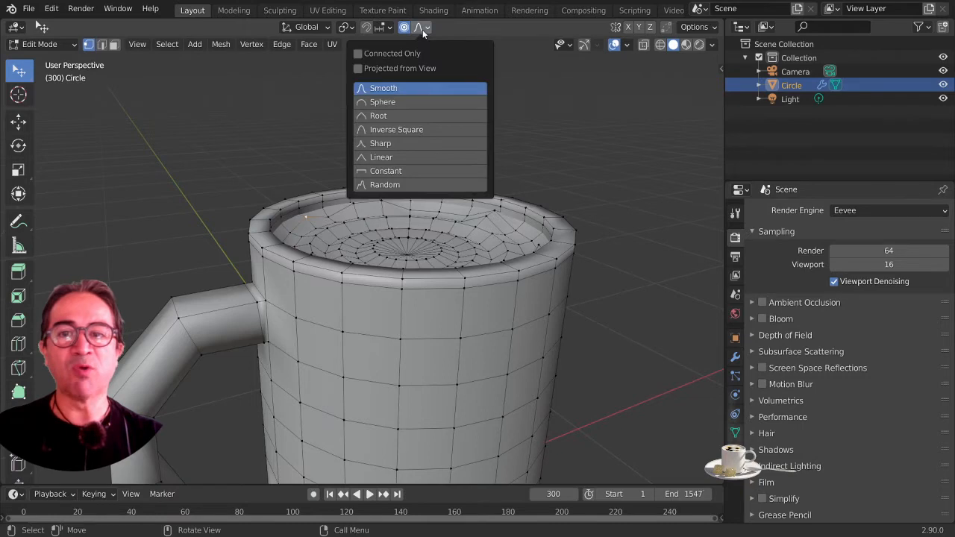
left_click(409, 87)
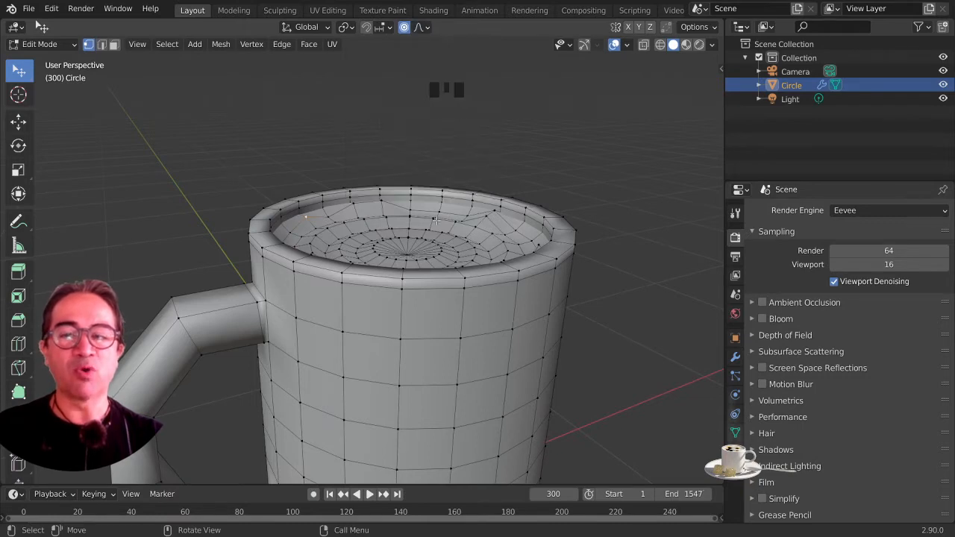
- Try to move an outer vertex of the coffee disc along Z with proportional size 1.00
middle_click_drag(482, 217, 498, 195)
scroll(499, 195, "up", 3)
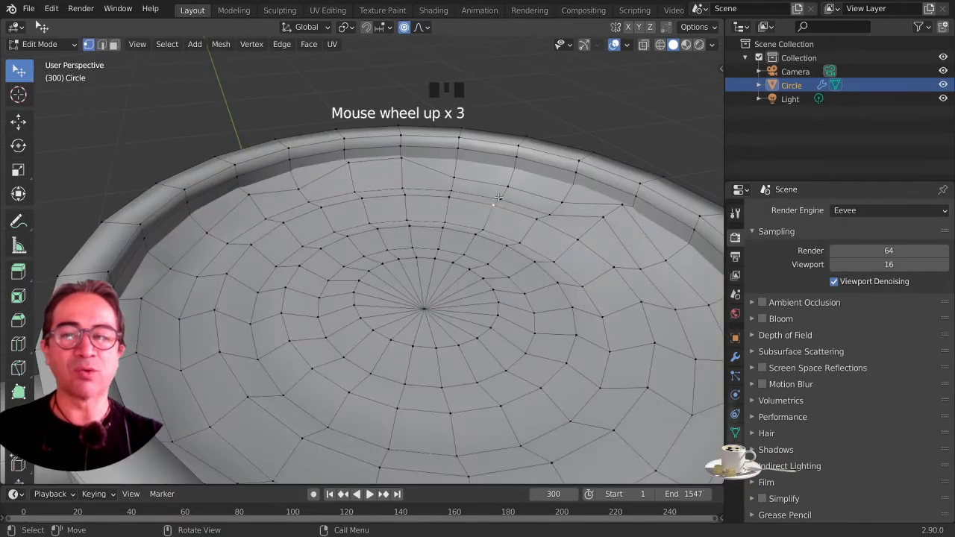
left_click(511, 195)
key("g")
key("z")
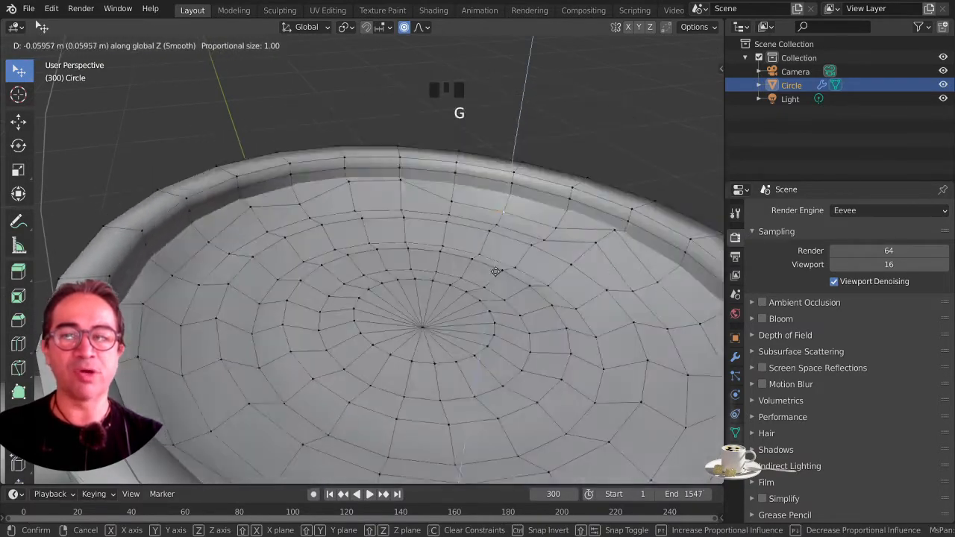
left_click(492, 228)
- Restrict proportional editing to connected geometry and raise the selected outer disc vertex along Z with proportional size 0.16
left_click(422, 27)
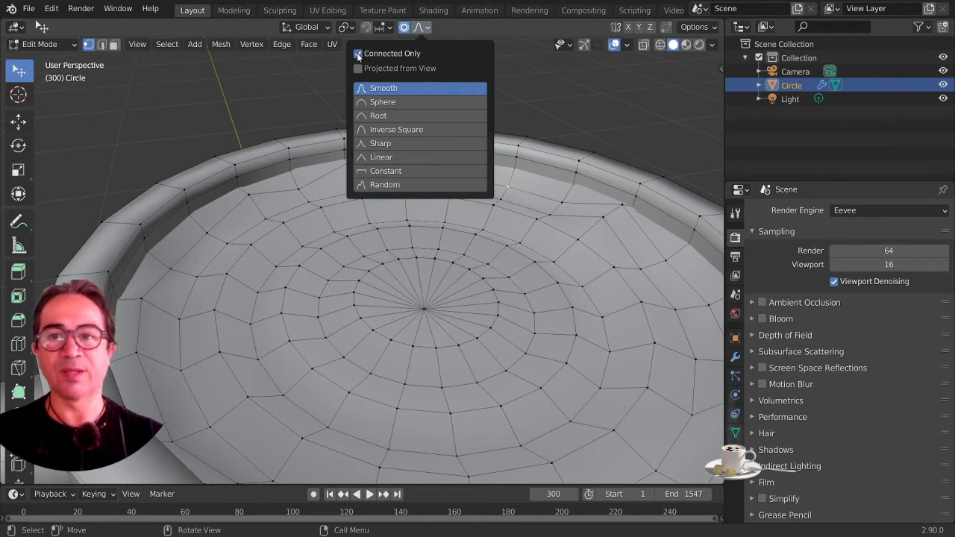
left_click(357, 53)
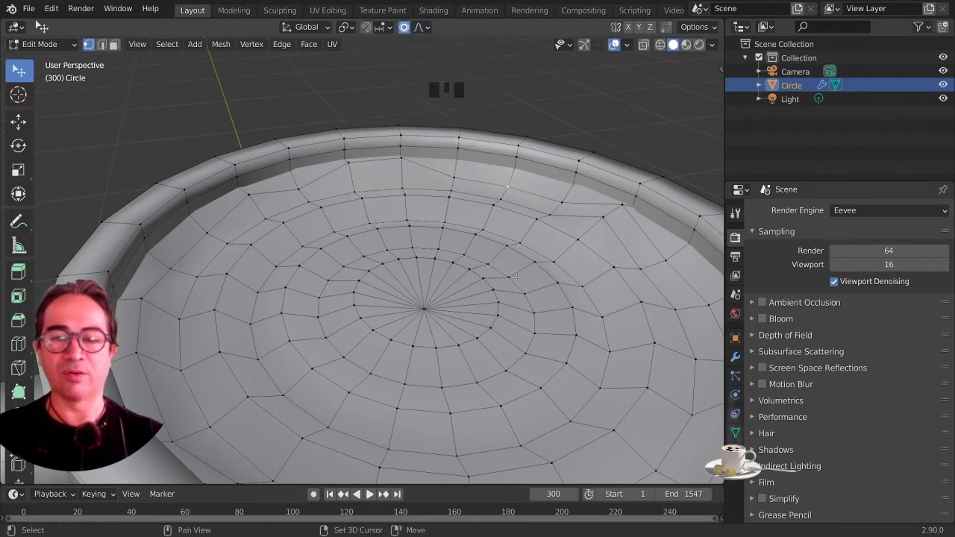
middle_click_drag(527, 255, 465, 319, "shift")
key("g")
key("z")
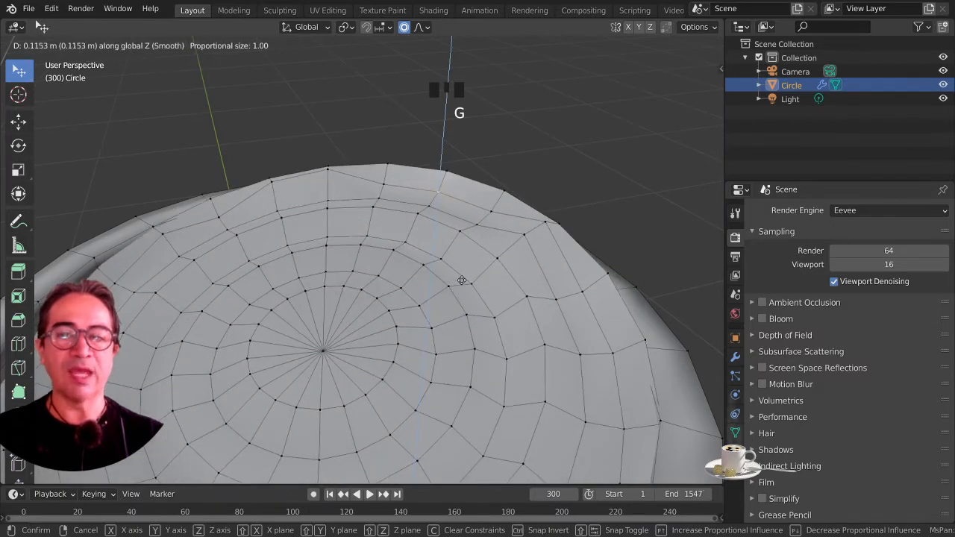
scroll(458, 305, "up", 16)
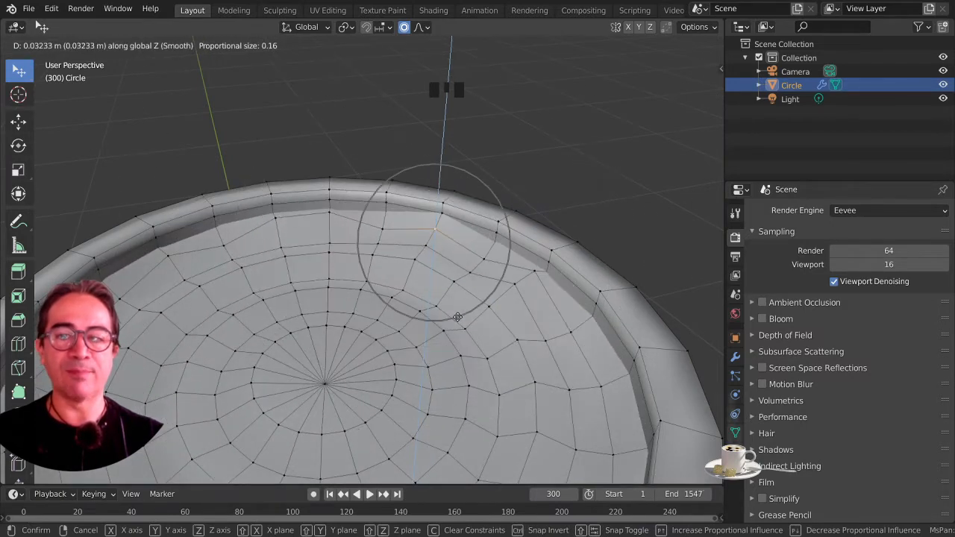
left_click(447, 297)
- Lower the neighbouring disc vertex nearer the centre along Z with proportional editing
left_click(415, 246)
key("g")
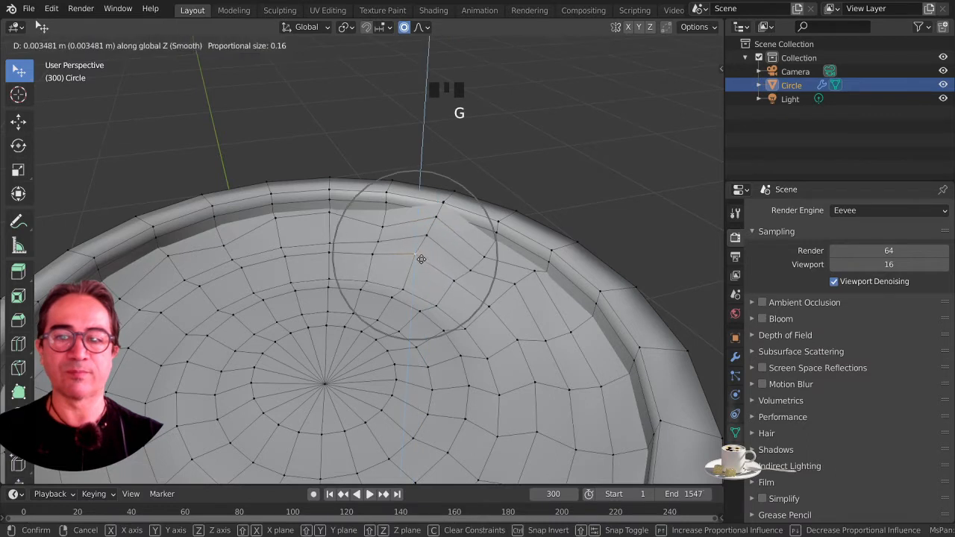
left_click(421, 259)
key("g")
key("z")
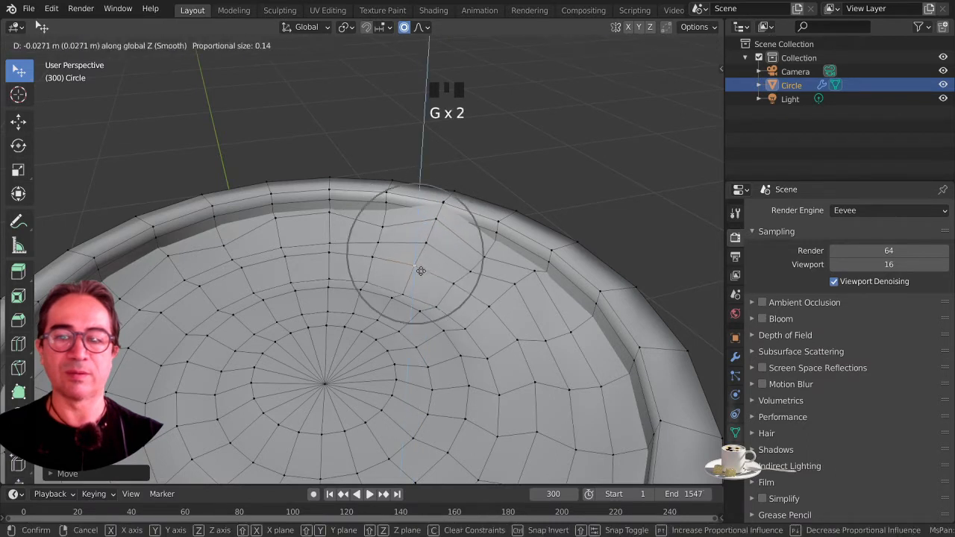
scroll(422, 269, "down", 5)
left_click(422, 282)
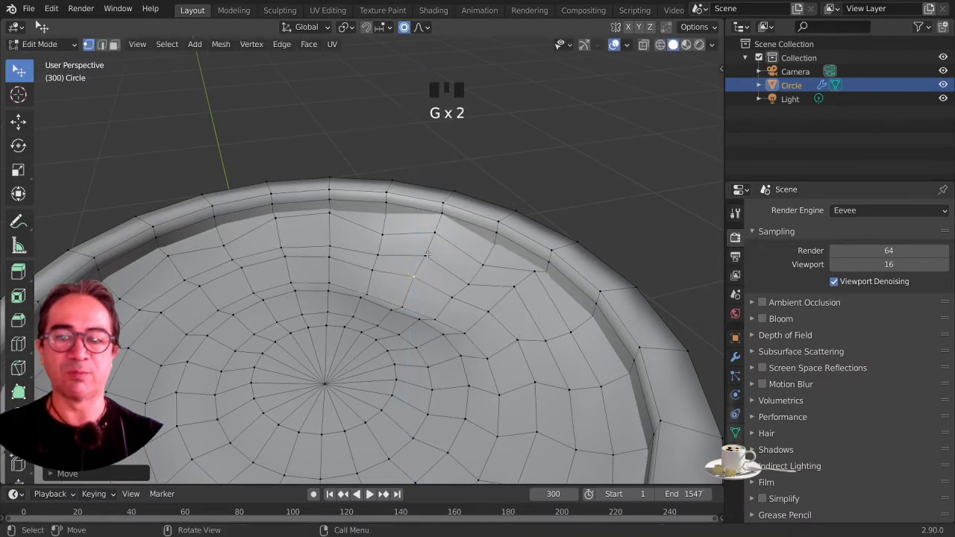
- Raise two more vertices beside the dip along Z, using proportional sizes of 0.11 and 0.15
key("g")
scroll(427, 254, "up", 10)
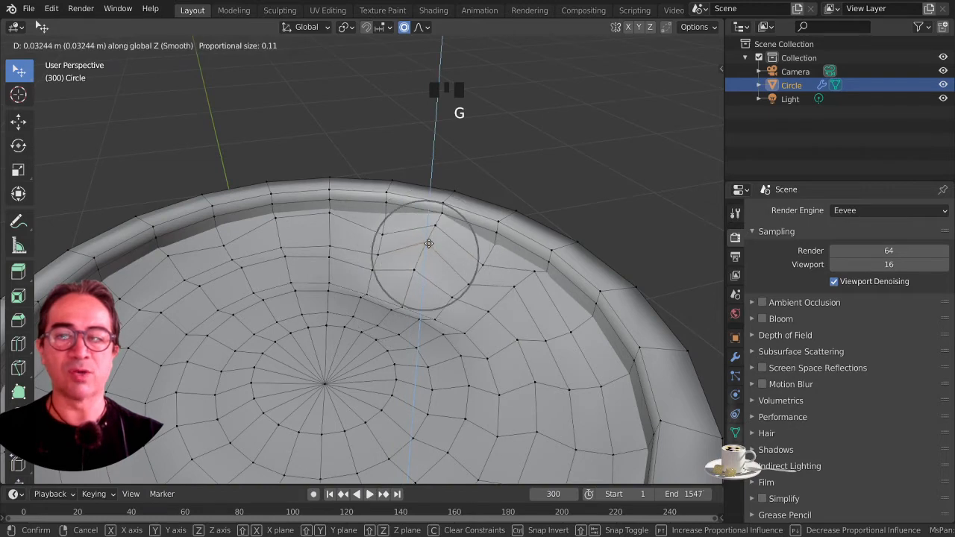
left_click(428, 237)
key("g")
scroll(379, 235, "down", 2)
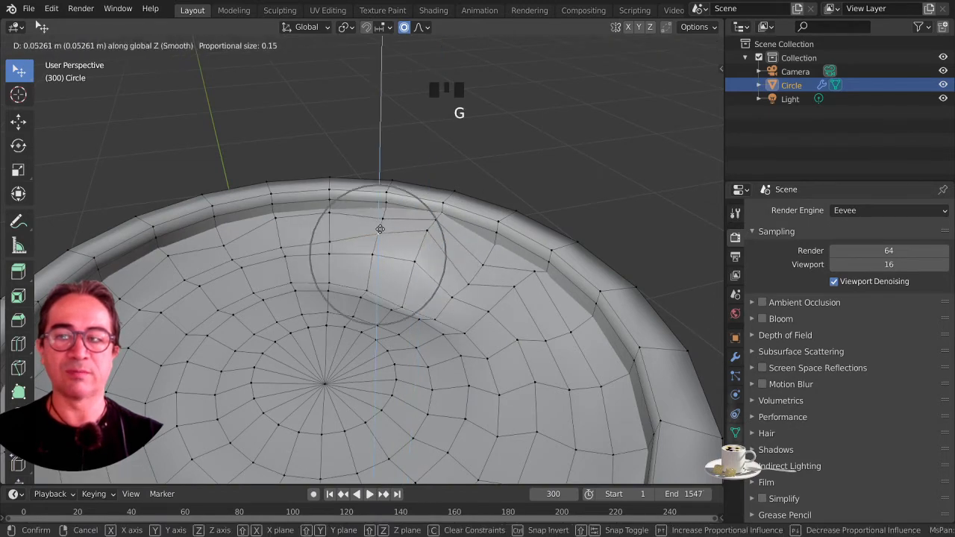
left_click(379, 196)
- From the handle side, raise more coffee disc vertices along Z with proportional size 0.22, the first by about 0.015 m
middle_click_drag(380, 196, 406, 265)
key("g")
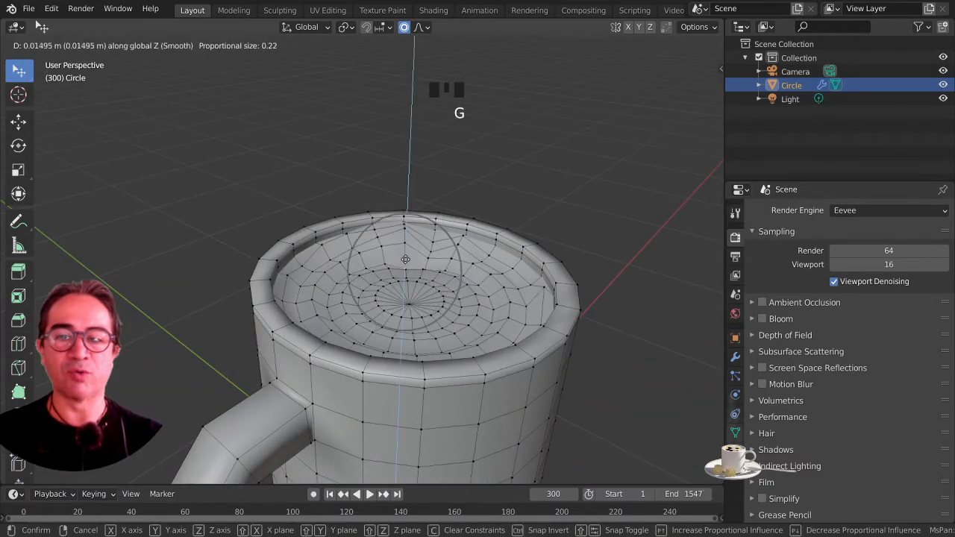
left_click(403, 256)
key("g")
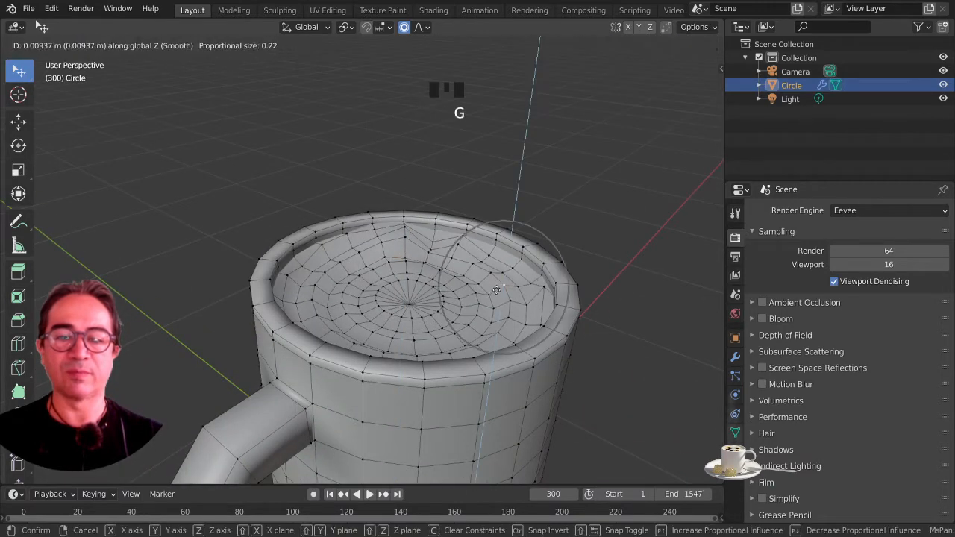
left_click(450, 320)
- Leave Edit Mode and inspect the reshaped coffee surface from above and from the side, including in a maximized viewport
middle_click_drag(451, 320, 455, 351)
key("Tab")
scroll(457, 363, "down", 2)
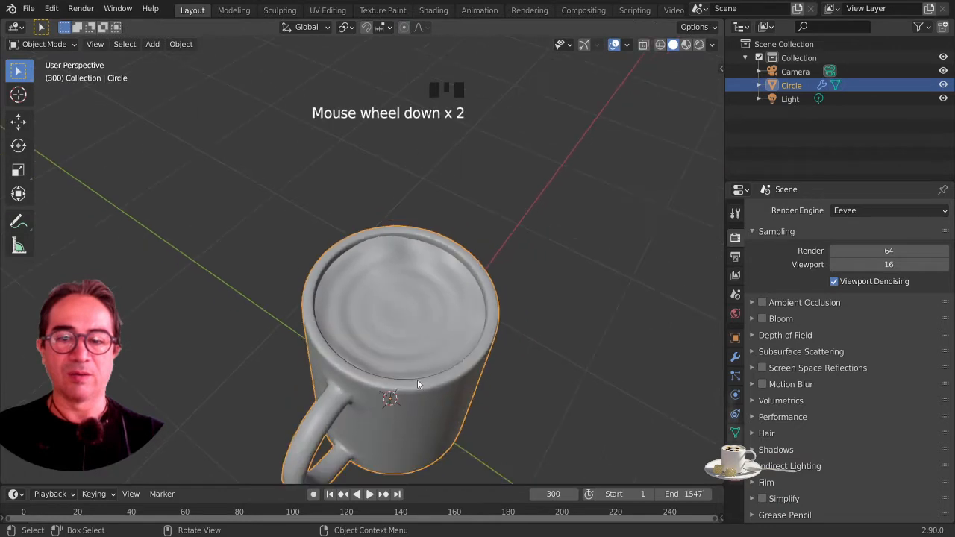
middle_click_drag(418, 383, 460, 360)
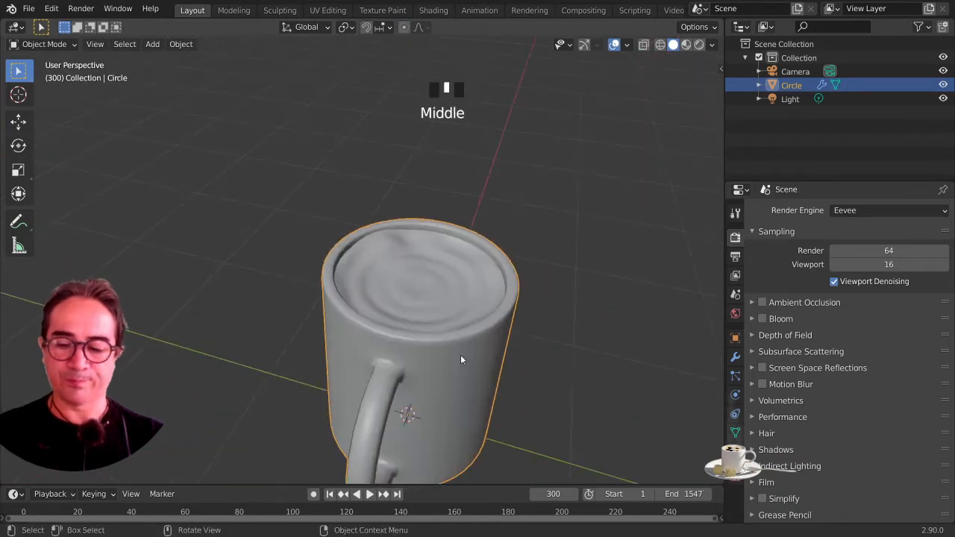
scroll(461, 359, "up", 2)
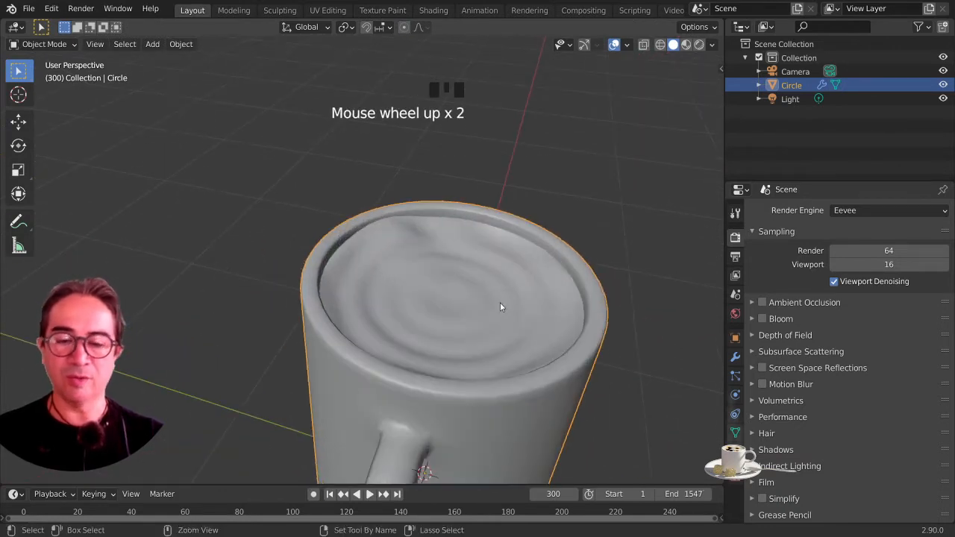
key("ctrl+space")
middle_click_drag(592, 350, 351, 296, "shift")
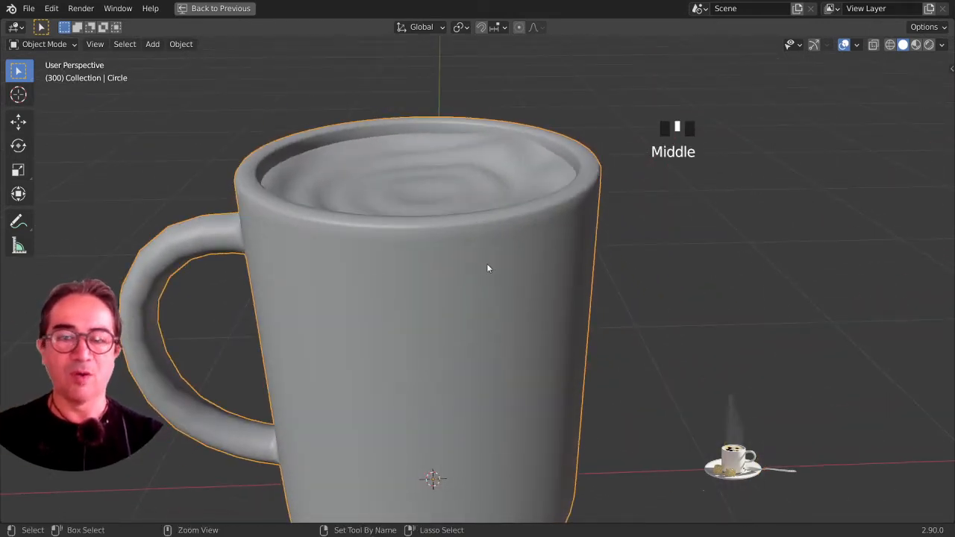
key("ctrl+space")
middle_click_drag(356, 338, 404, 320, "shift")
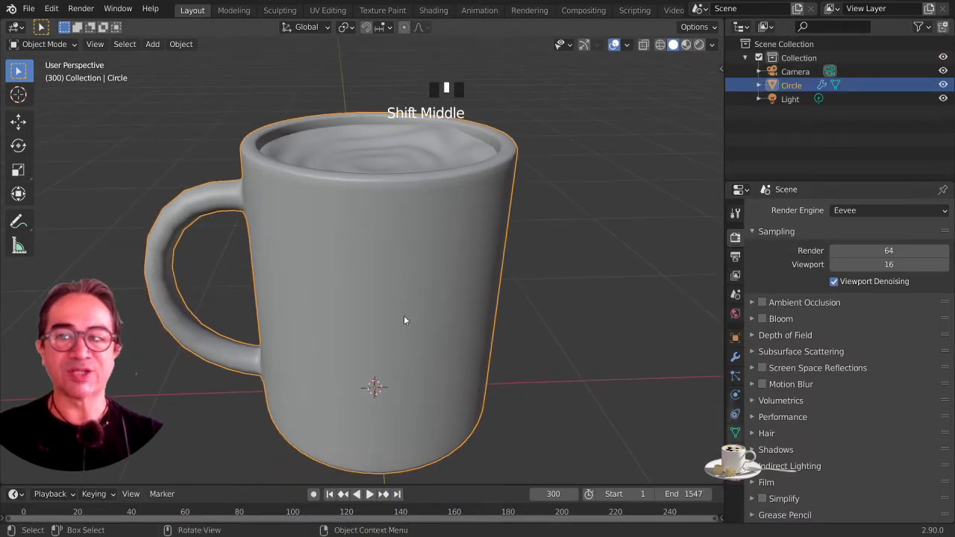
- Switch to the Shading workspace and inspect the mug and its mesh up close
left_click(433, 10)
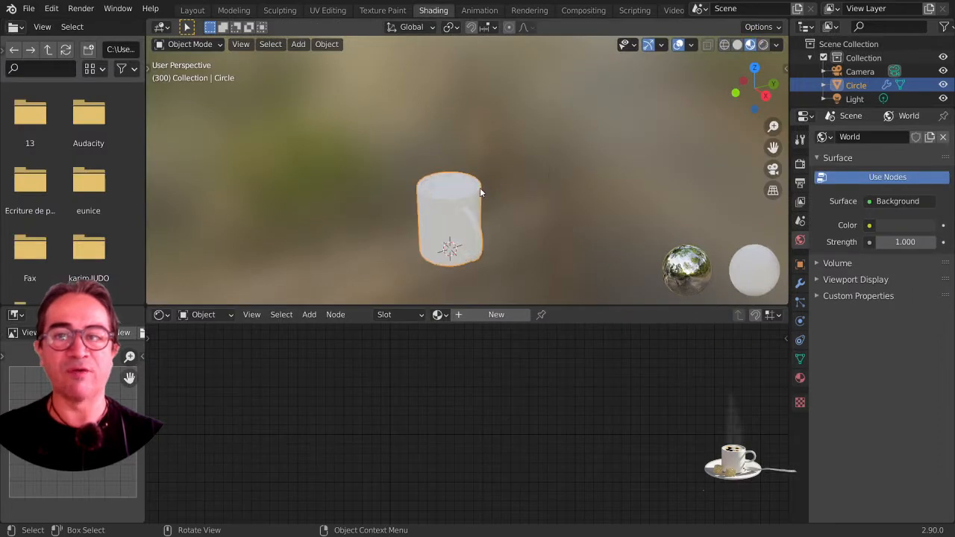
middle_click_drag(443, 241, 496, 260)
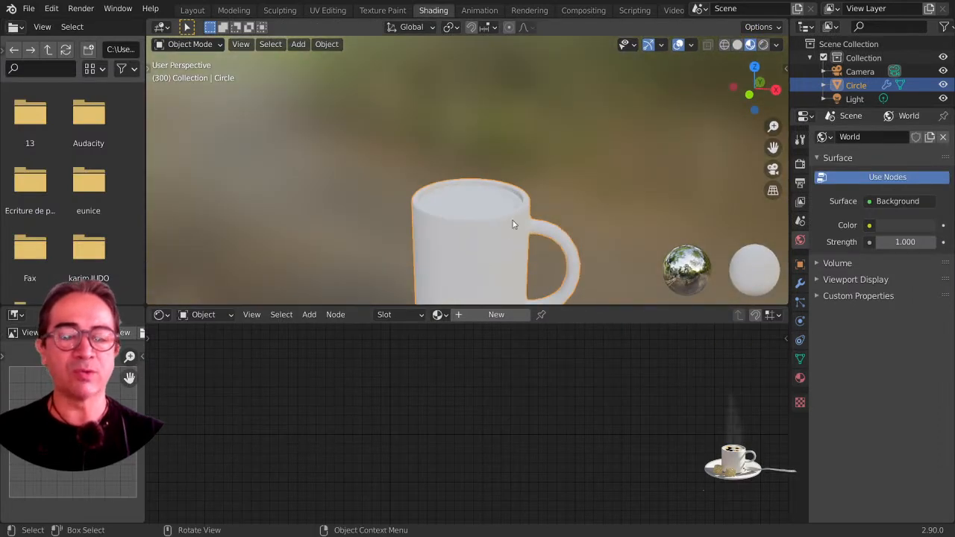
middle_click_drag(512, 224, 489, 234)
key("Tab")
scroll(552, 201, "up", 4)
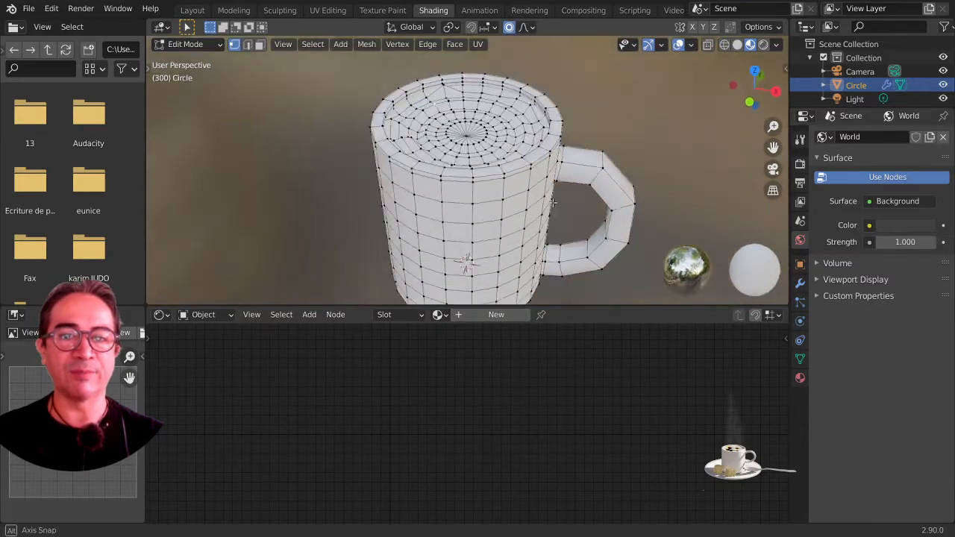
key("Tab")
middle_click_drag(545, 207, 477, 195)
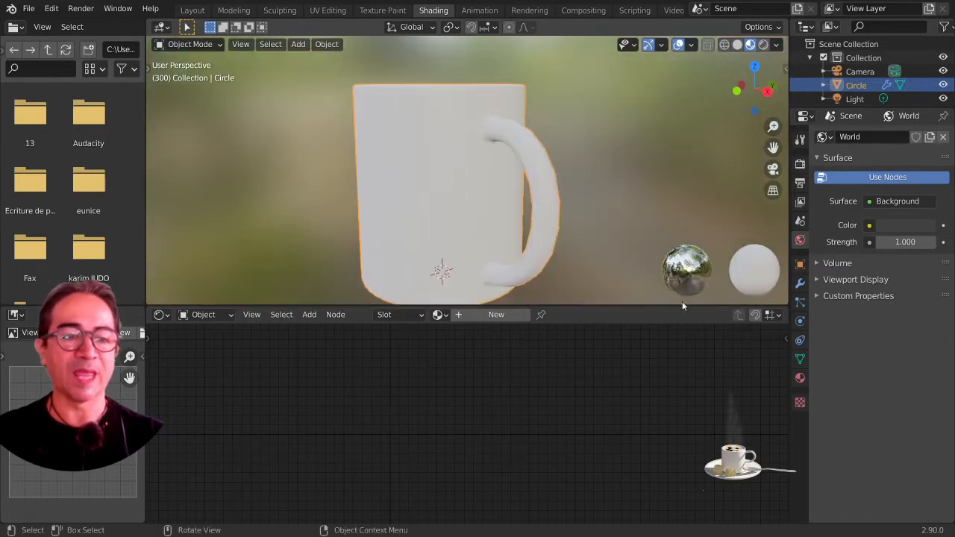
- Create a new material on the mug and name it tasse
left_click(801, 379)
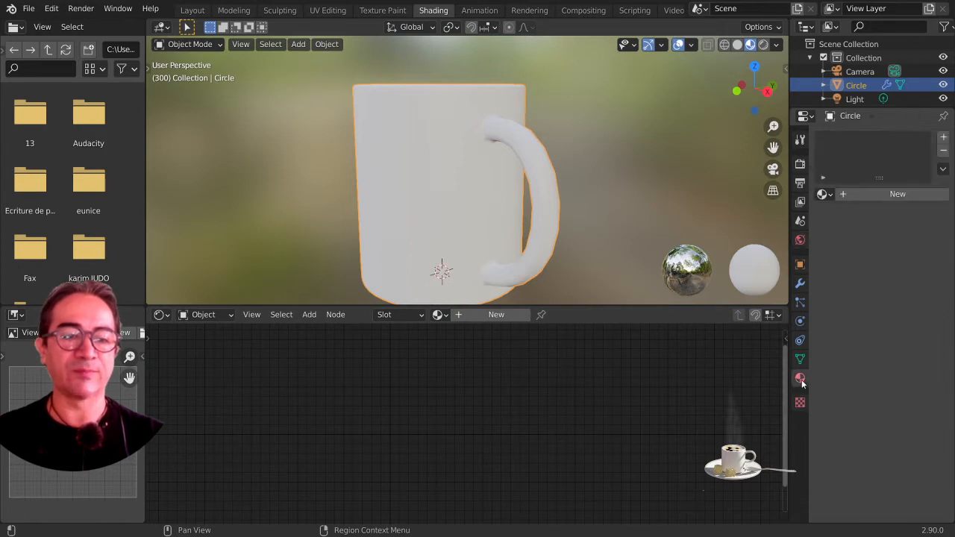
left_click(887, 196)
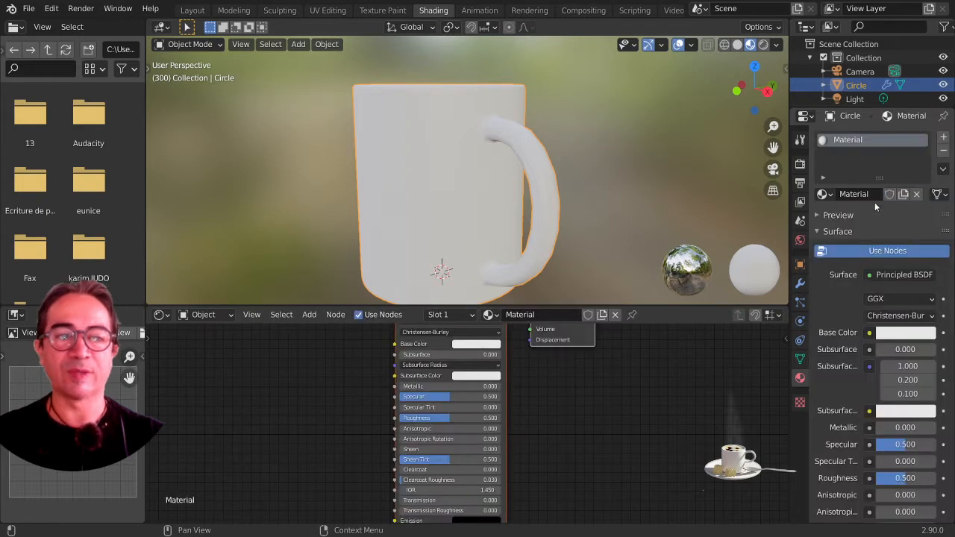
double_click(853, 195)
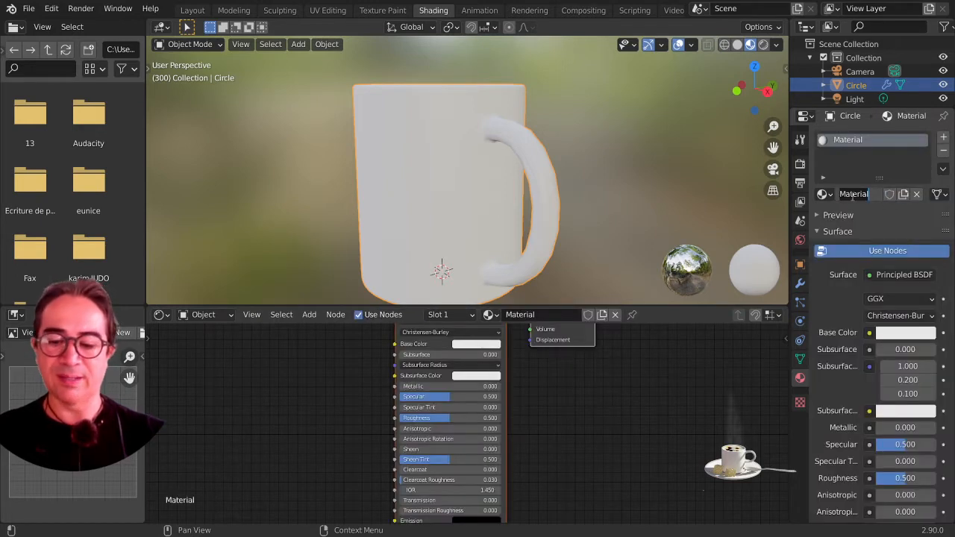
type("tasse")
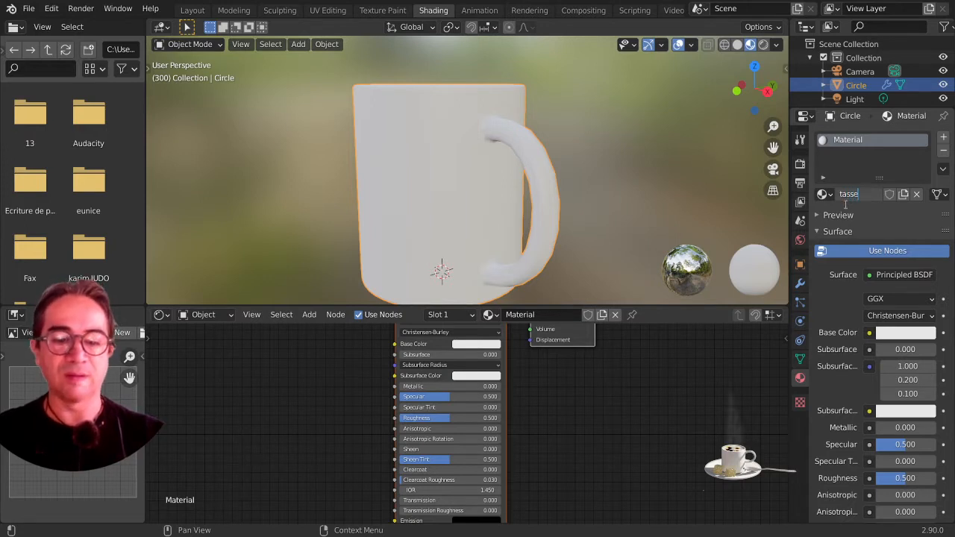
key("Return")
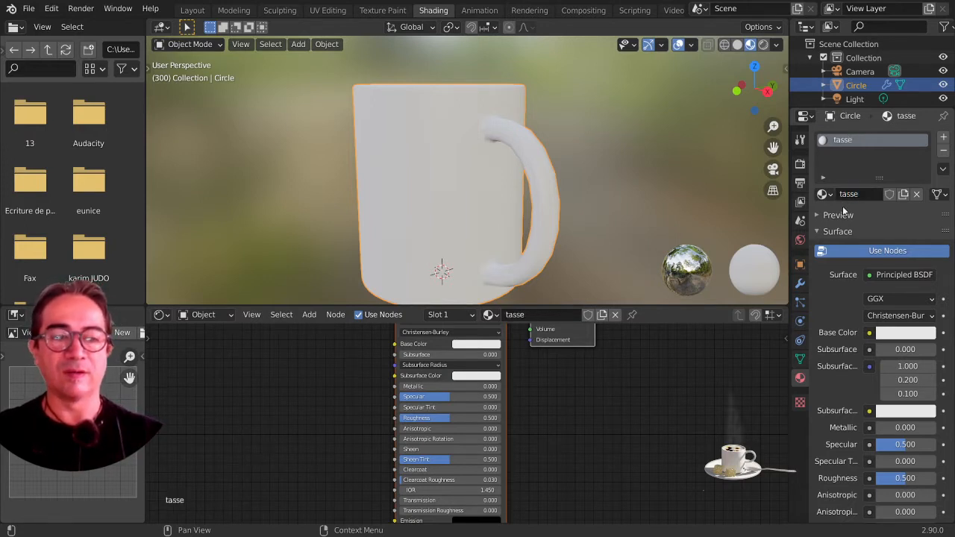
- Remove the tasse material slot from the mug
left_click_drag(856, 108, 856, 236)
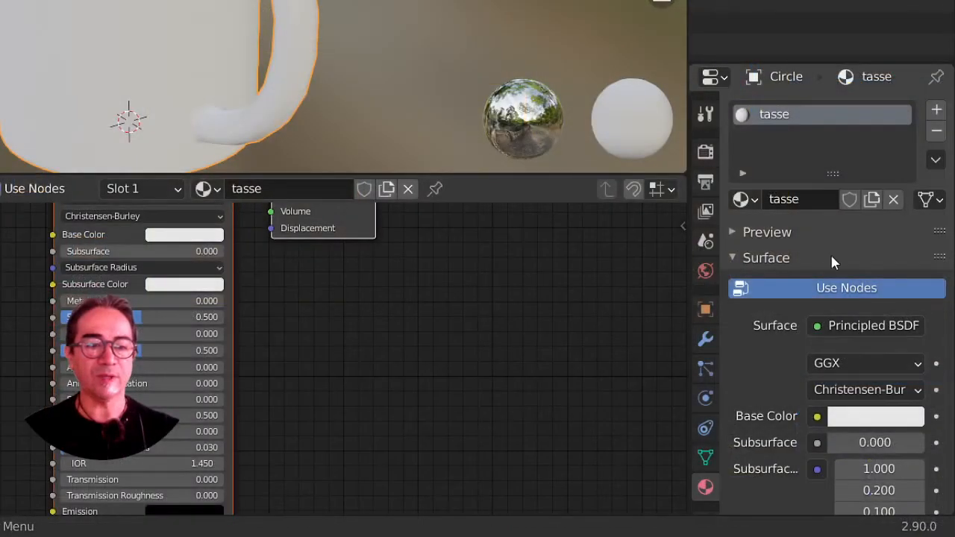
double_click(780, 199)
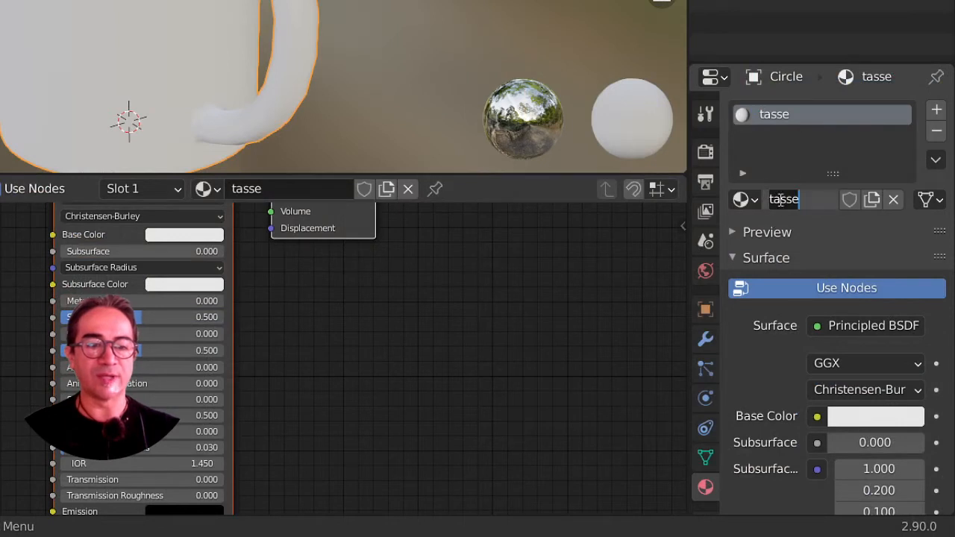
left_click(936, 130)
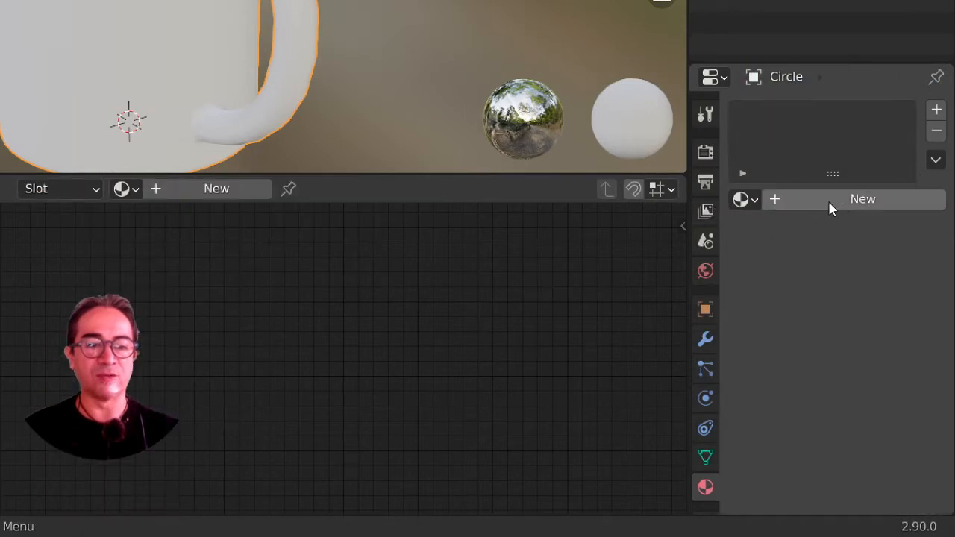
- Assign the existing tasse material back to the mug
left_click(743, 199)
left_click(637, 227)
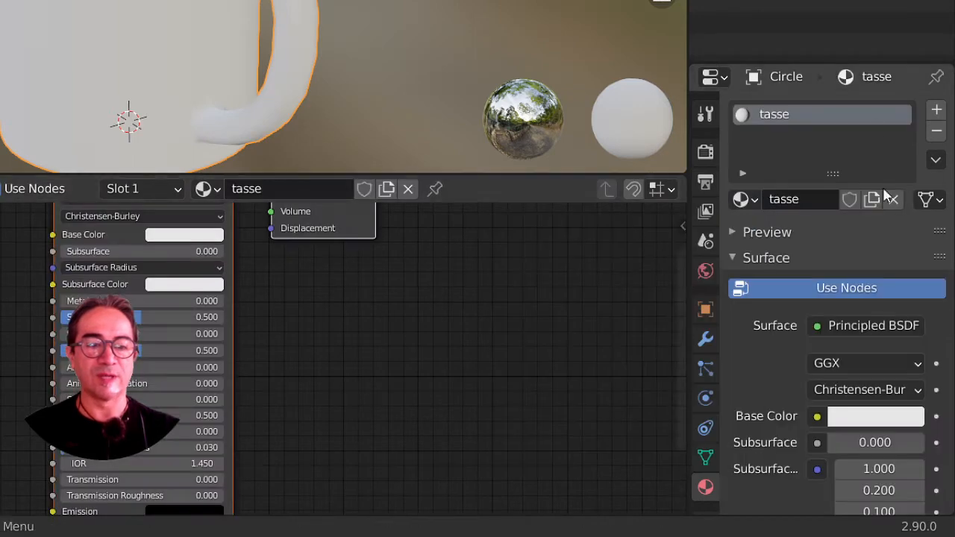
double_click(793, 199)
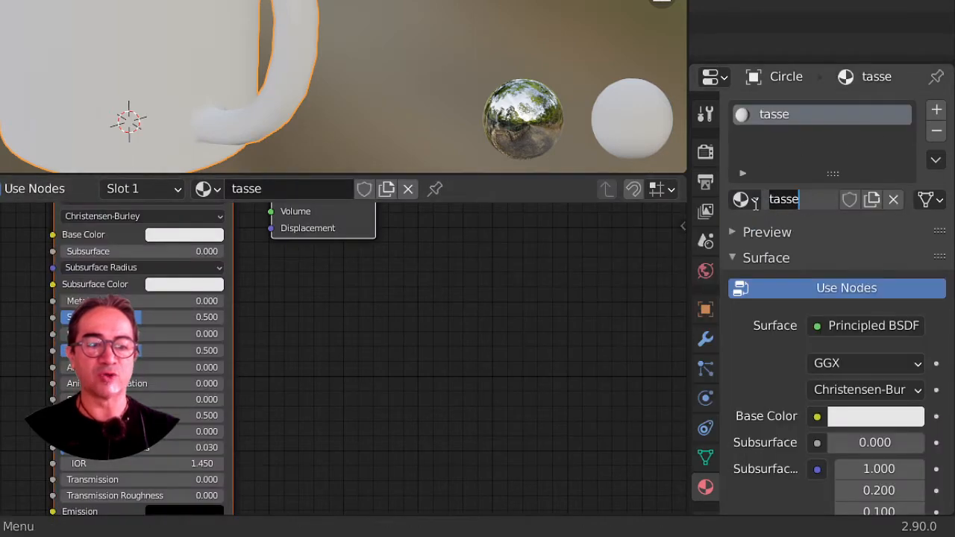
left_click(778, 192)
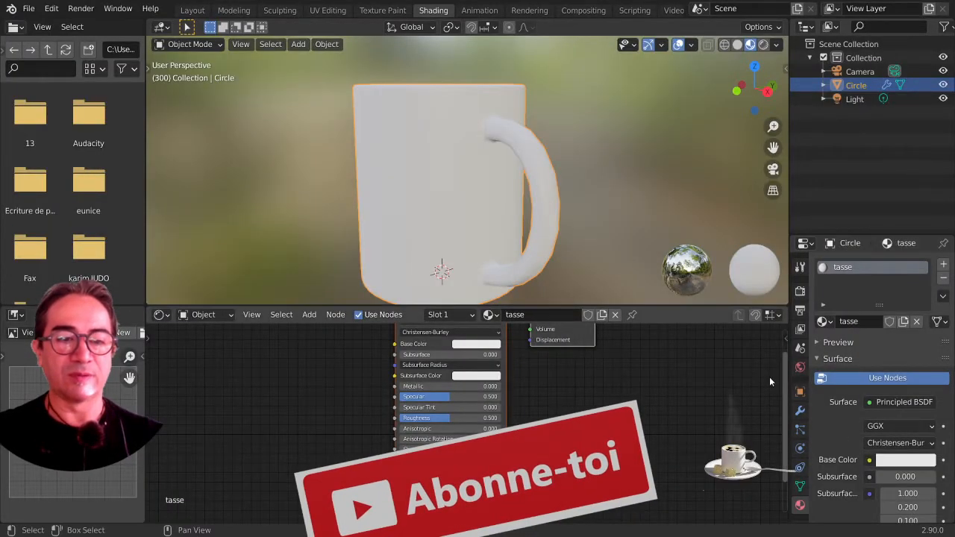
- Select all scene objects and add a second material slot to the mug with a new material named cafe creme
left_click(603, 216)
key("a")
scroll(601, 212, "down", 2)
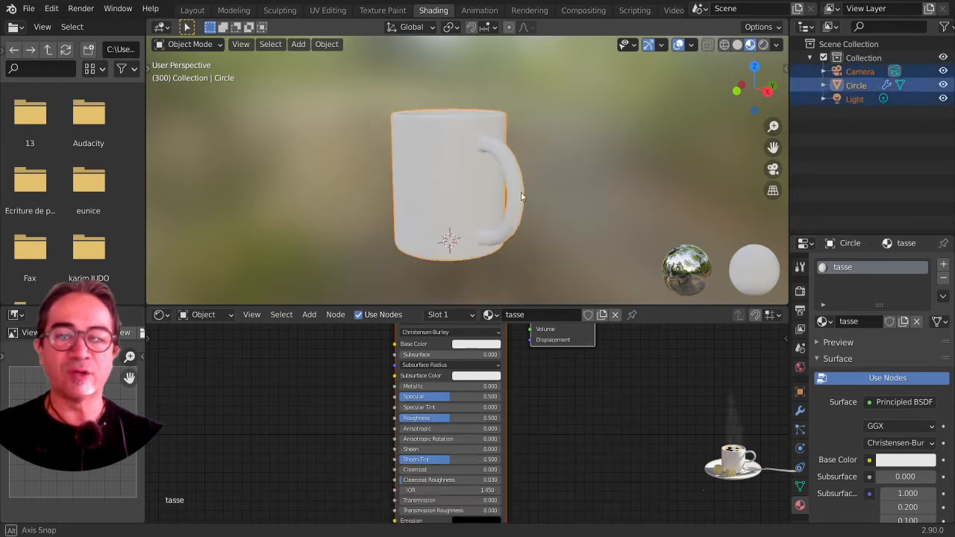
middle_click_drag(480, 176, 536, 193)
scroll(510, 193, "up", 2)
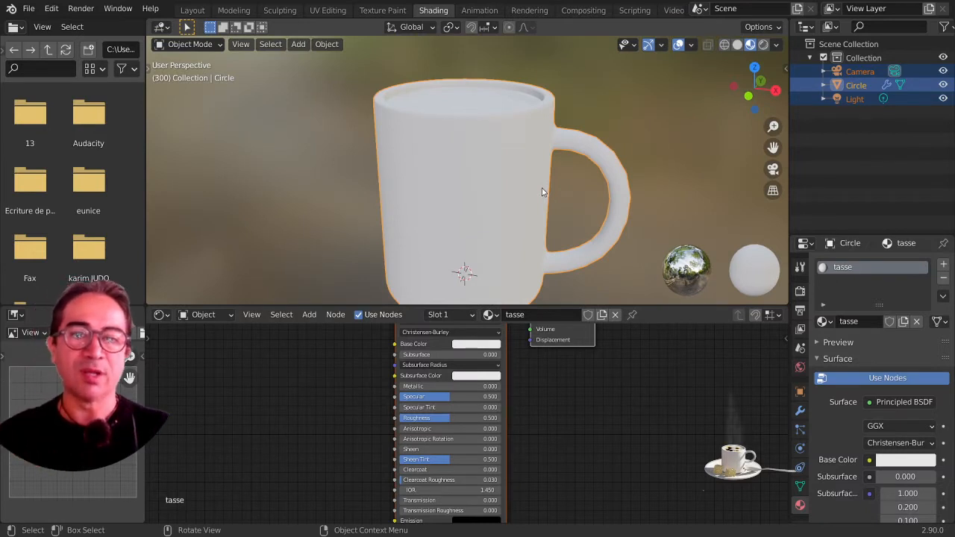
left_click(943, 265)
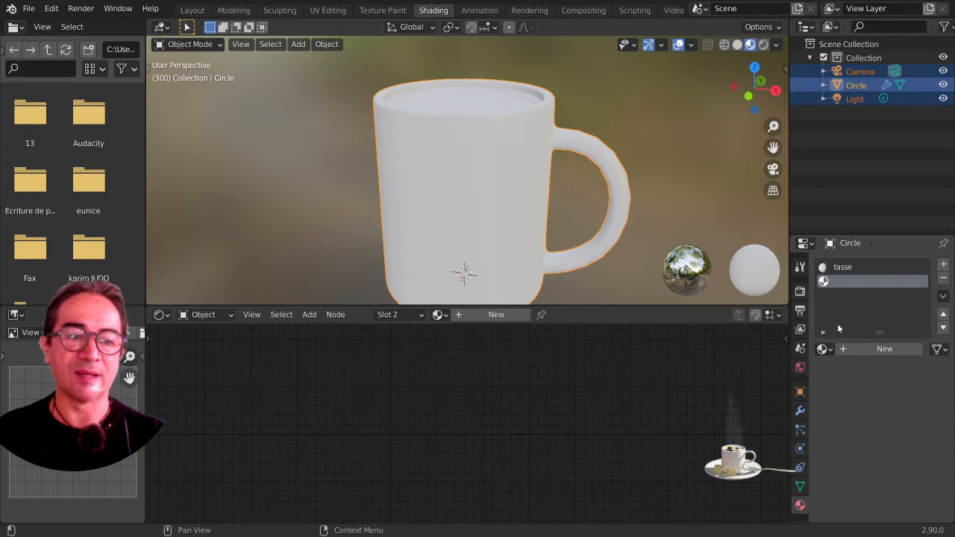
left_click(870, 350)
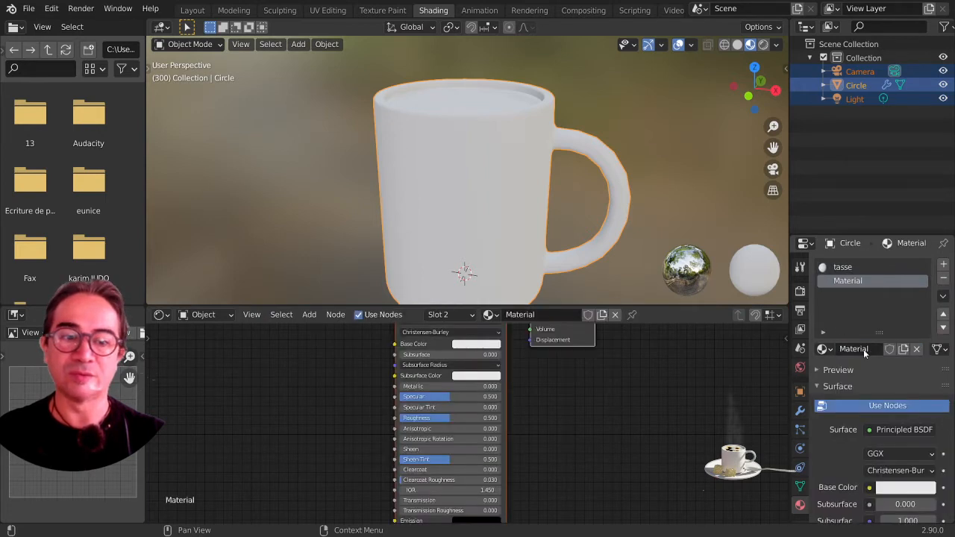
type("cafe creme")
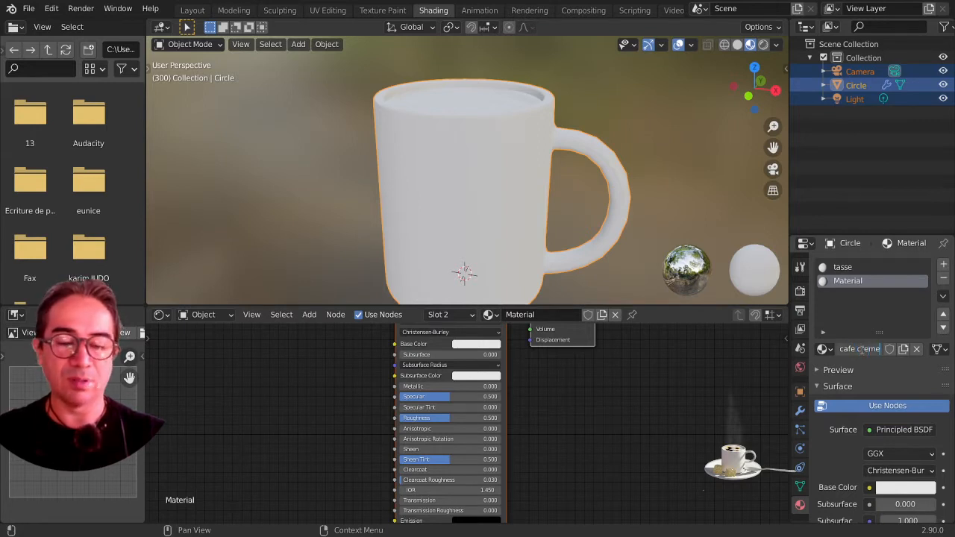
key("Return")
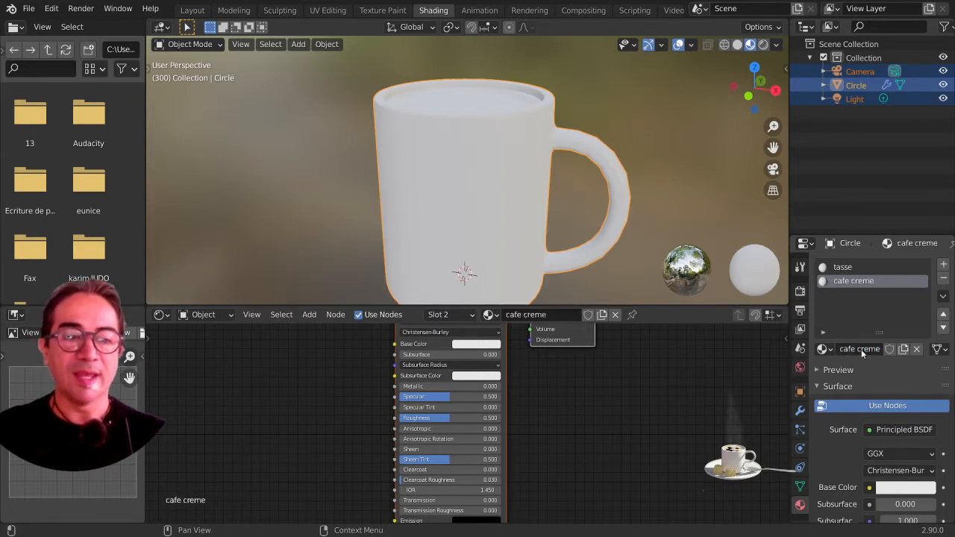
- Enter Edit Mode on the mug with its coffee surface in view
middle_click_drag(523, 171, 498, 123)
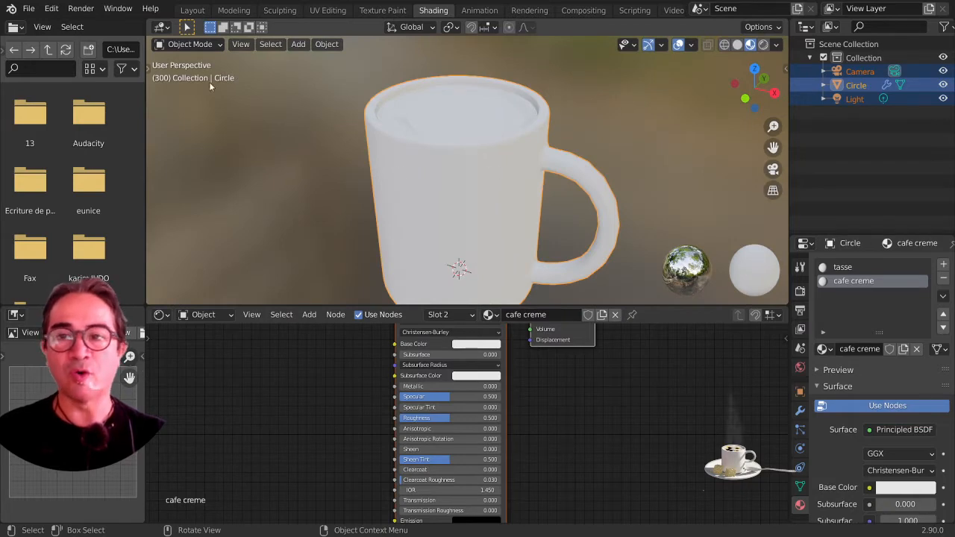
left_click(190, 44)
left_click(185, 73)
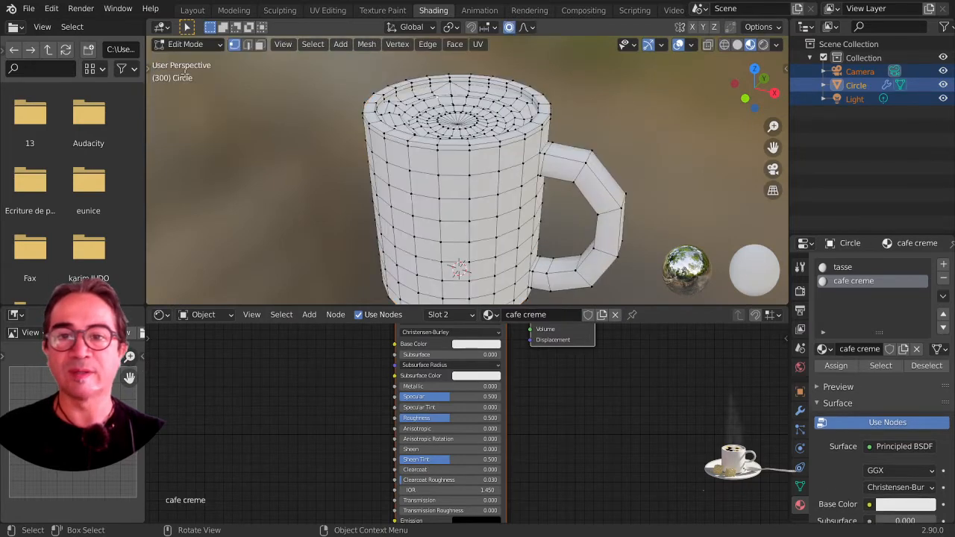
middle_click_drag(509, 109, 483, 121)
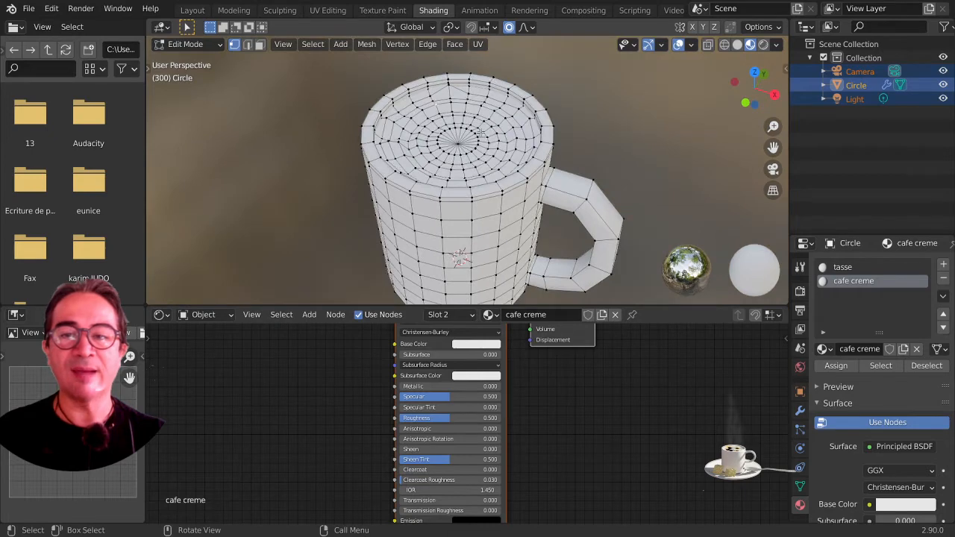
scroll(480, 131, "up", 3)
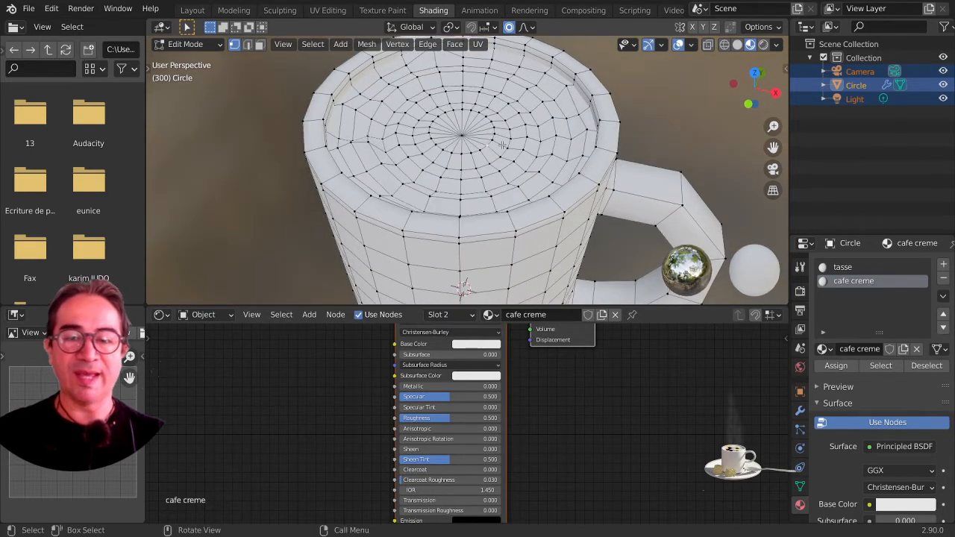
scroll(606, 150, "down", 2)
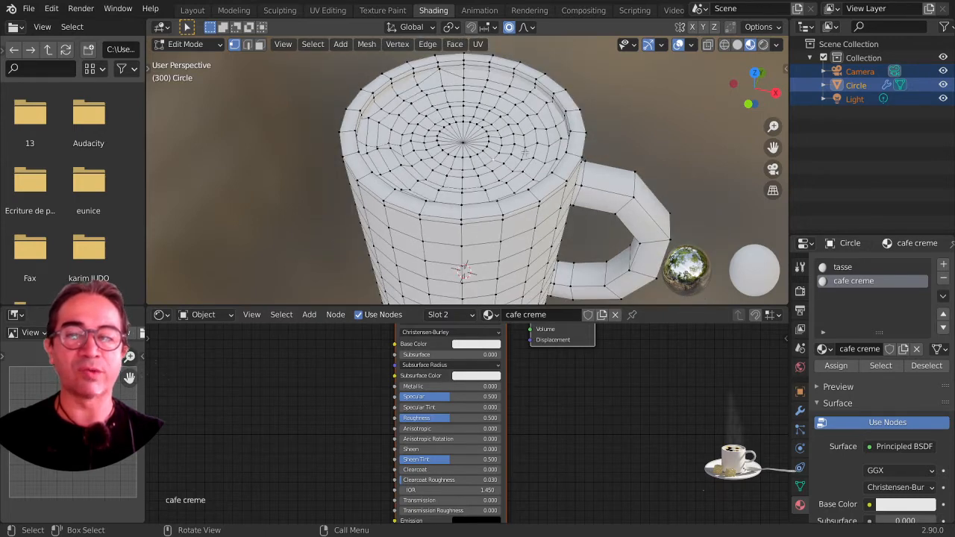
- Select the whole linked coffee surface inside the mug and assign the cafe creme material to it
key("ctrl+l")
scroll(496, 170, "down", 1)
mouse_move(494, 161)
middle_mouse_down()
mouse_move(493, 108)
mouse_move(492, 162)
middle_mouse_up()
middle_click_drag(505, 216, 527, 95)
key("l")
left_click(489, 118)
key("l")
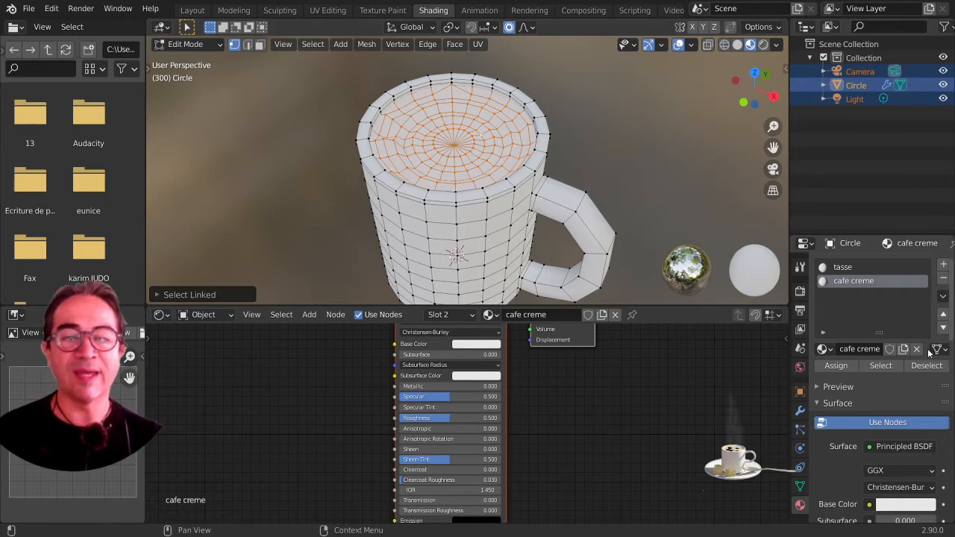
left_click(841, 366)
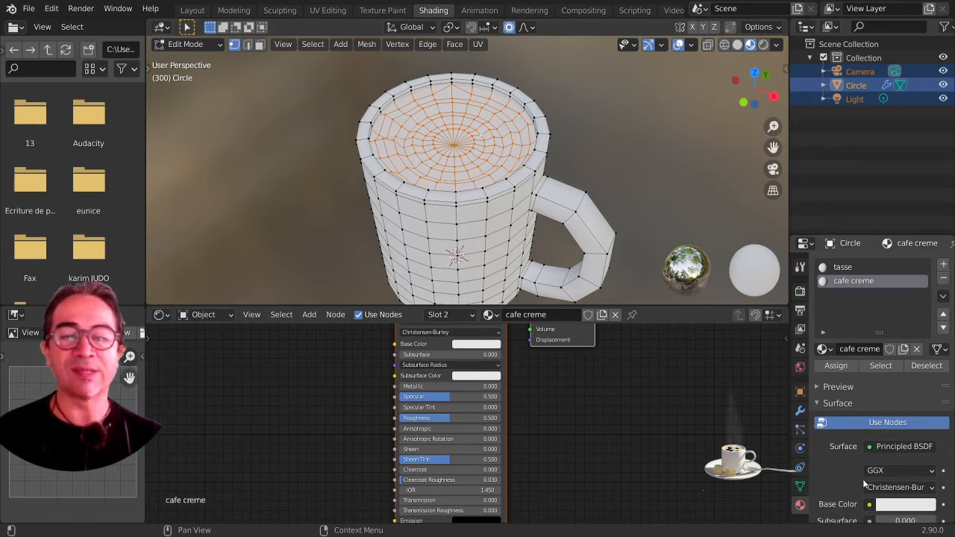
- Space out the cafe creme shader nodes by moving Material Output farther from Principled BSDF
scroll(865, 485, "down", 2)
middle_click_drag(493, 346, 520, 450)
scroll(585, 453, "down", 2)
scroll(554, 386, "up", 4)
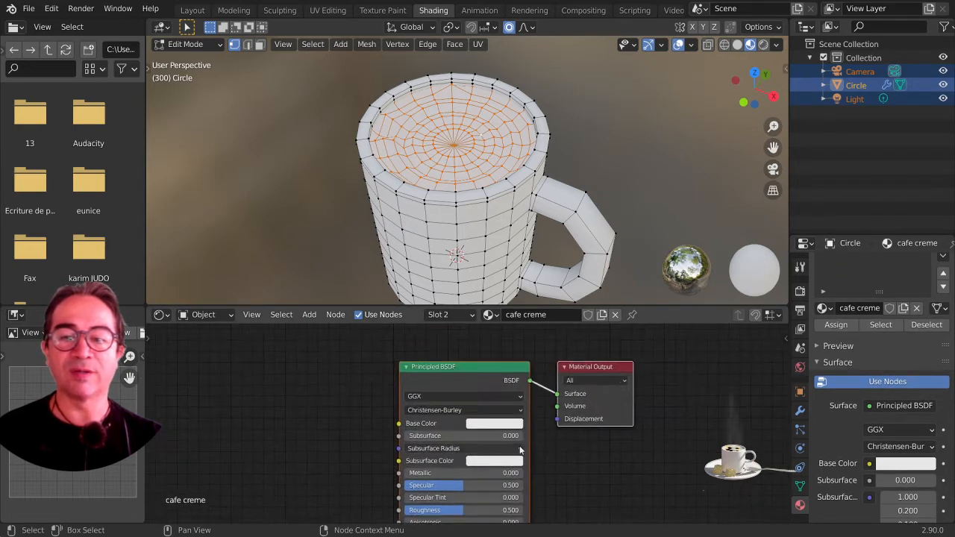
scroll(520, 450, "up", 1)
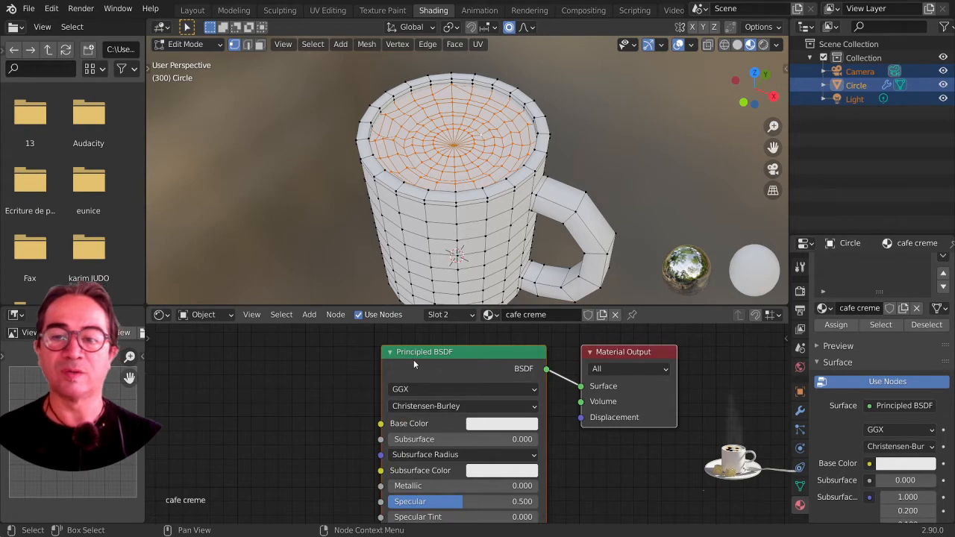
left_click_drag(439, 358, 437, 350)
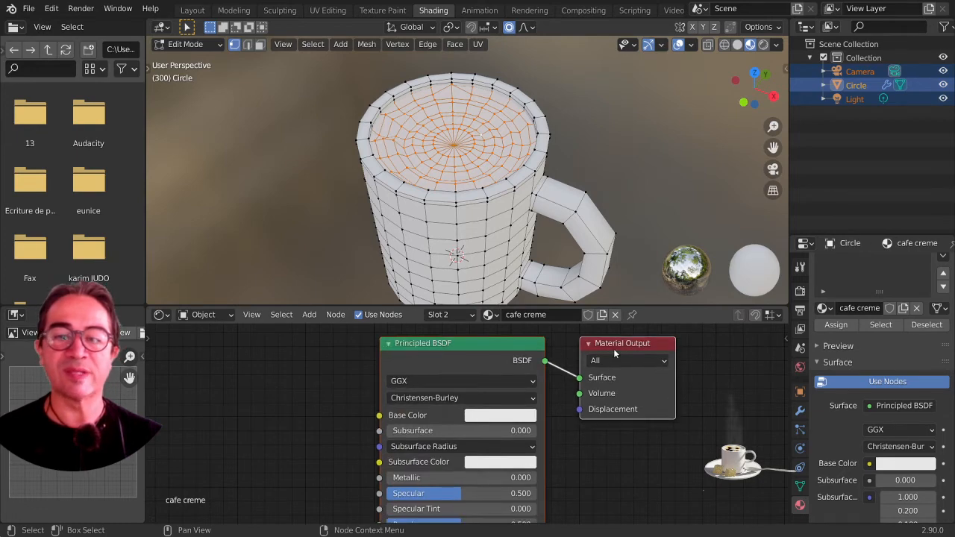
left_click_drag(614, 354, 652, 355)
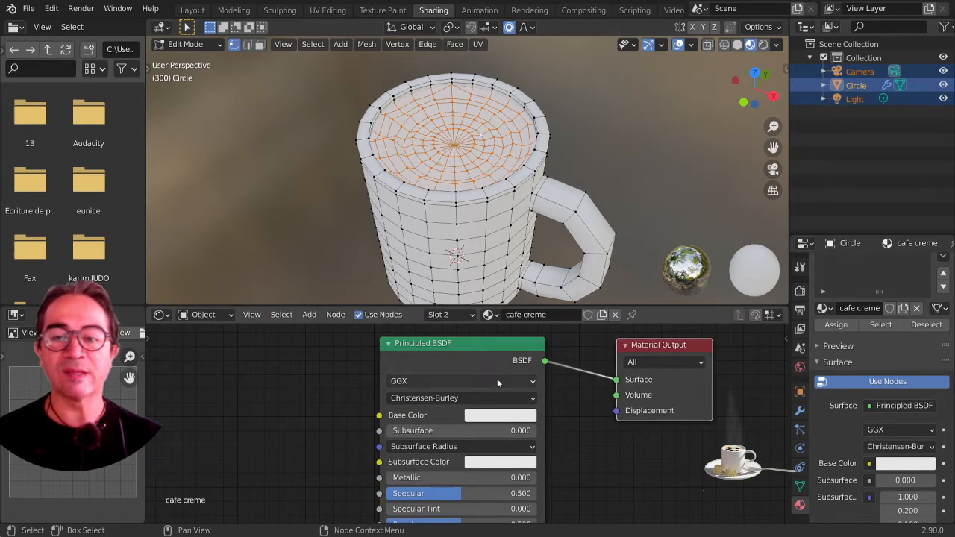
- Set the cafe creme base color to a very dark reddish brown with hue 0.015 and saturation 0.614
middle_click_drag(479, 449, 490, 419)
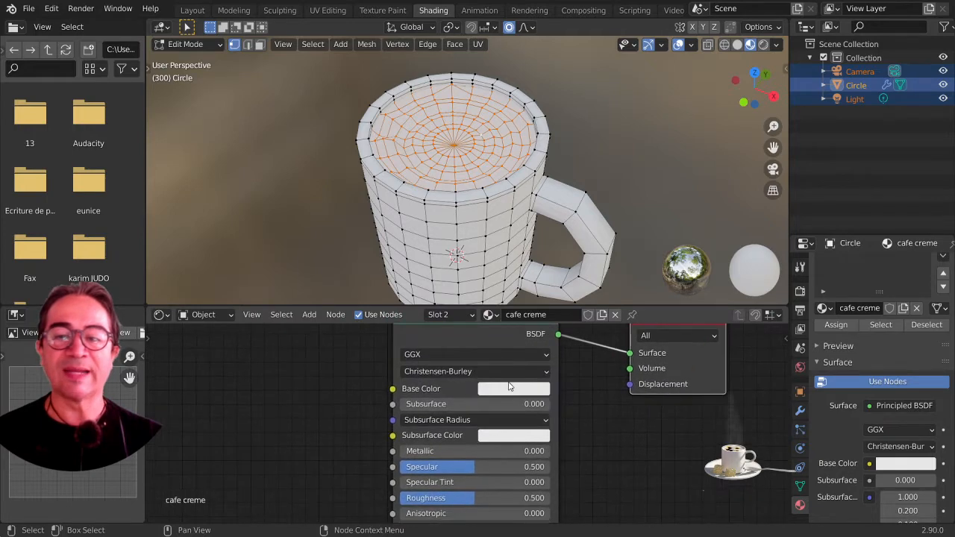
left_click(510, 392)
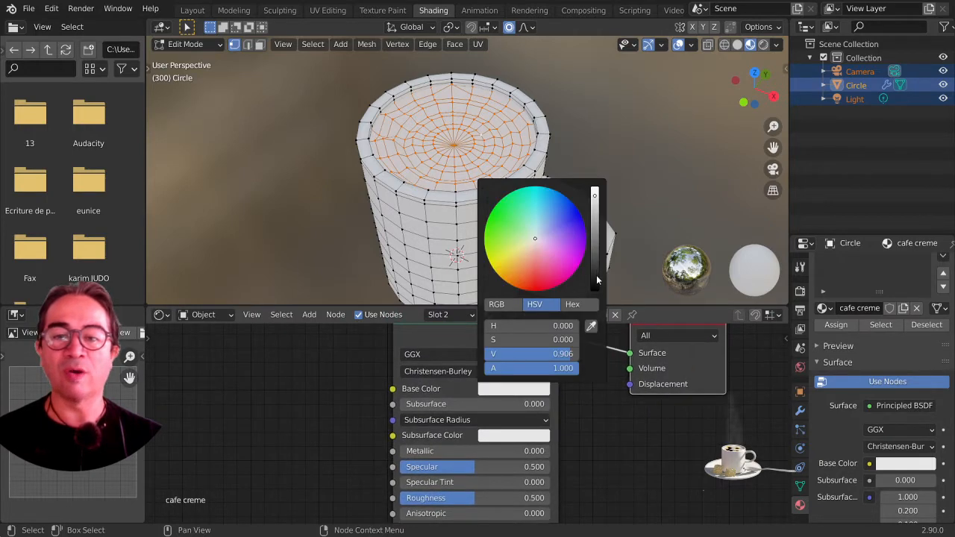
left_click(595, 277)
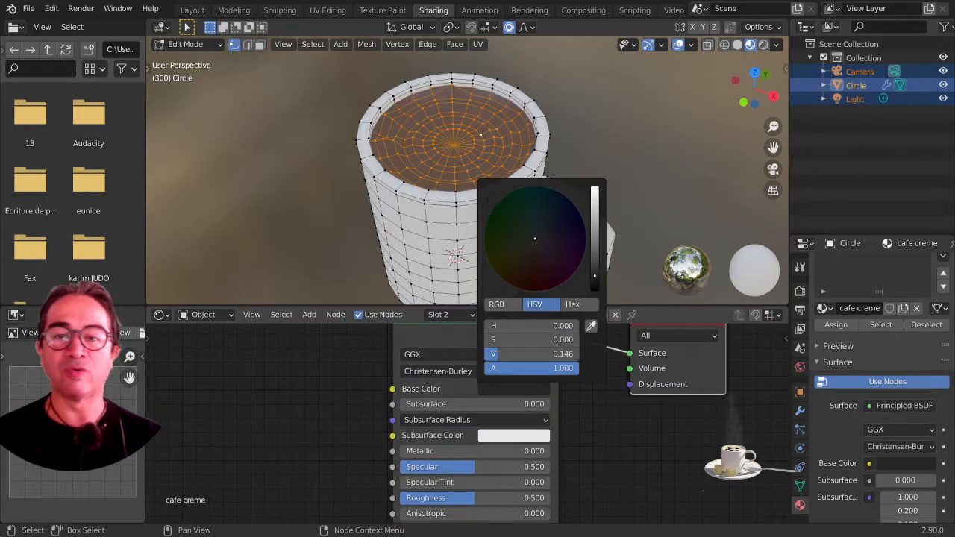
left_click(595, 239)
left_click(532, 270)
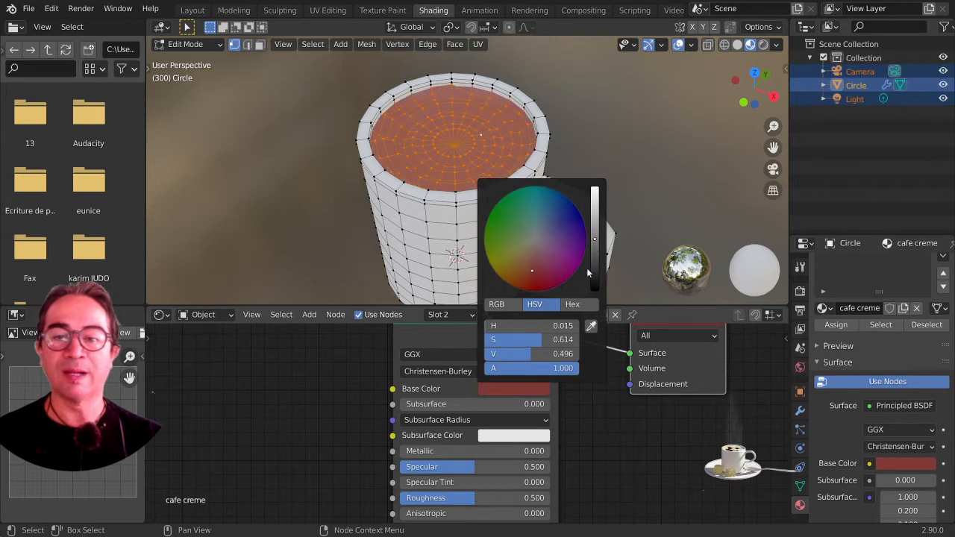
left_click(595, 284)
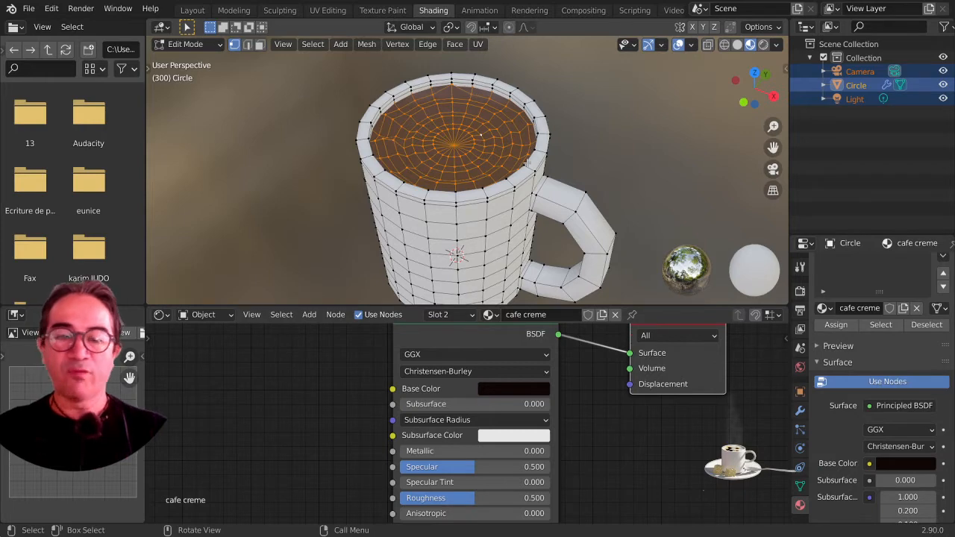
- Return to Object Mode and inspect the dark coffee surface up close
key("Tab")
mouse_move(527, 163)
middle_mouse_down()
mouse_move(477, 160)
mouse_move(472, 230)
mouse_move(442, 177)
middle_mouse_up()
key("Tab")
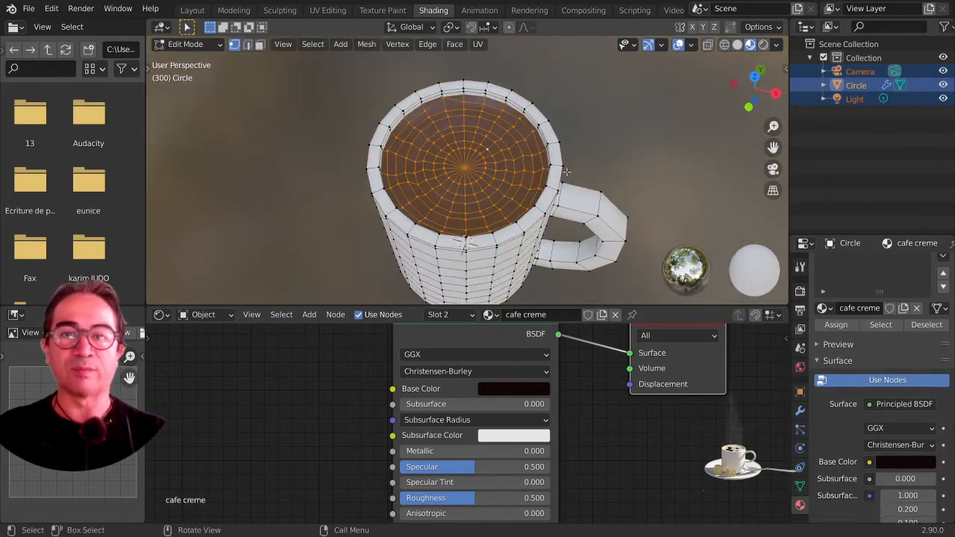
key("Tab")
middle_click_drag(566, 156, 532, 173, "shift")
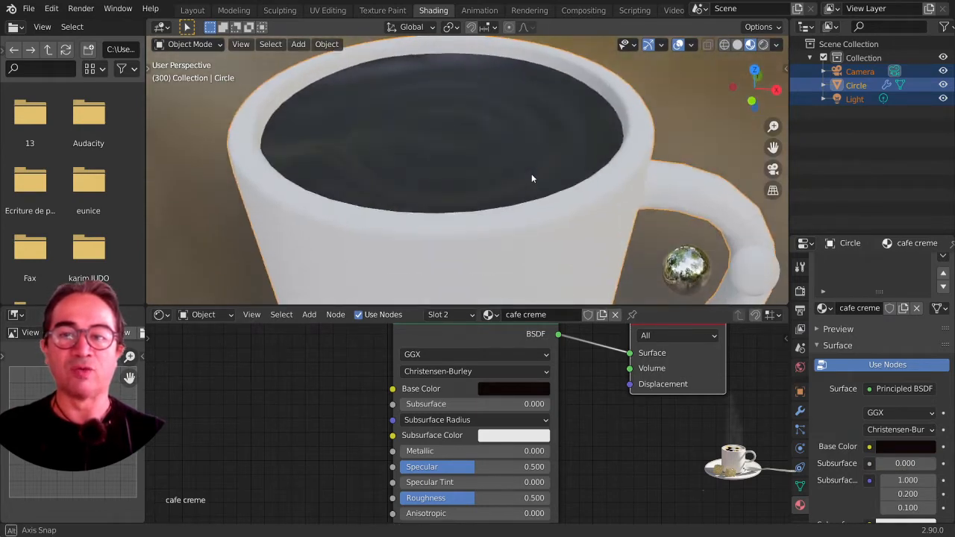
- Set the cafe creme material's Metallic to 0.007 and its Roughness to 0.212
scroll(531, 173, "down", 2)
mouse_move(472, 410)
middle_mouse_down()
mouse_move(493, 442)
mouse_move(458, 398)
middle_mouse_up()
scroll(493, 442, "up", 3)
left_click_drag(396, 421, 429, 421)
left_click_drag(481, 480, 425, 480)
- View the whole mug and enlarge the shader node editor at the expense of the 3D viewport
middle_click_drag(432, 164, 498, 163)
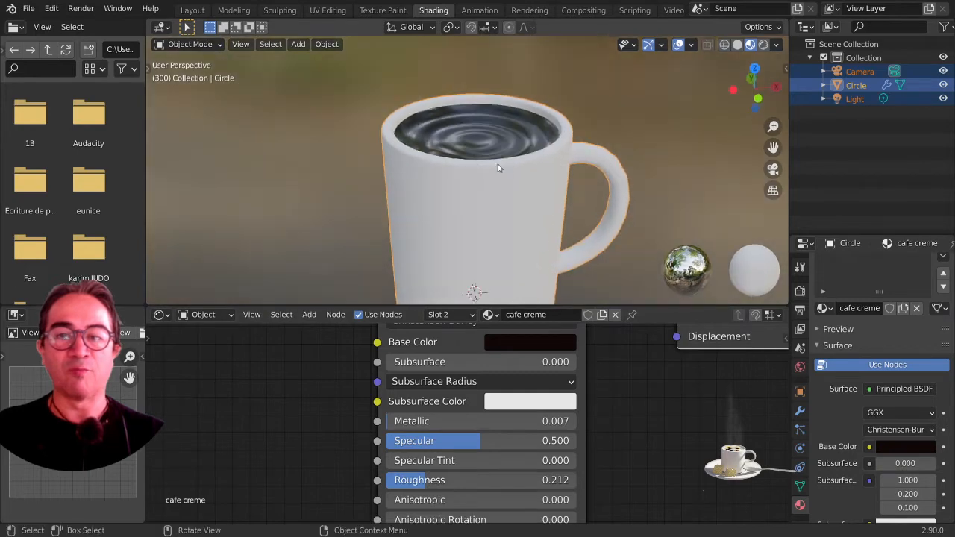
scroll(538, 192, "down", 3)
middle_click_drag(538, 193, 515, 174)
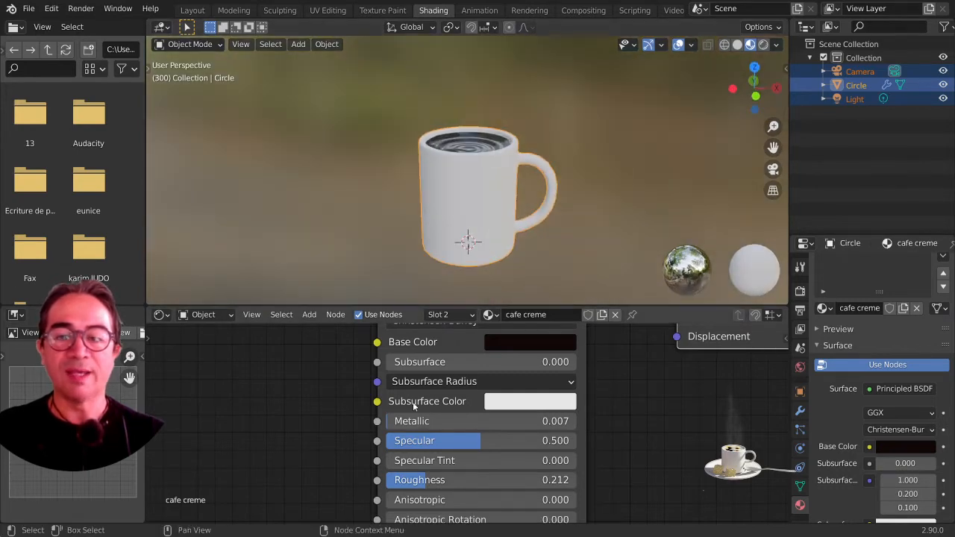
scroll(529, 462, "down", 5)
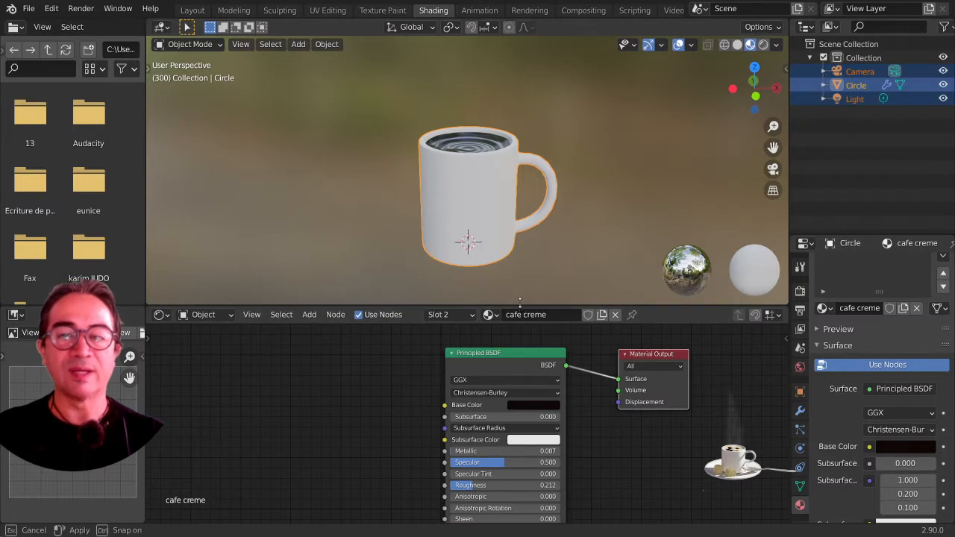
left_click_drag(521, 304, 519, 255)
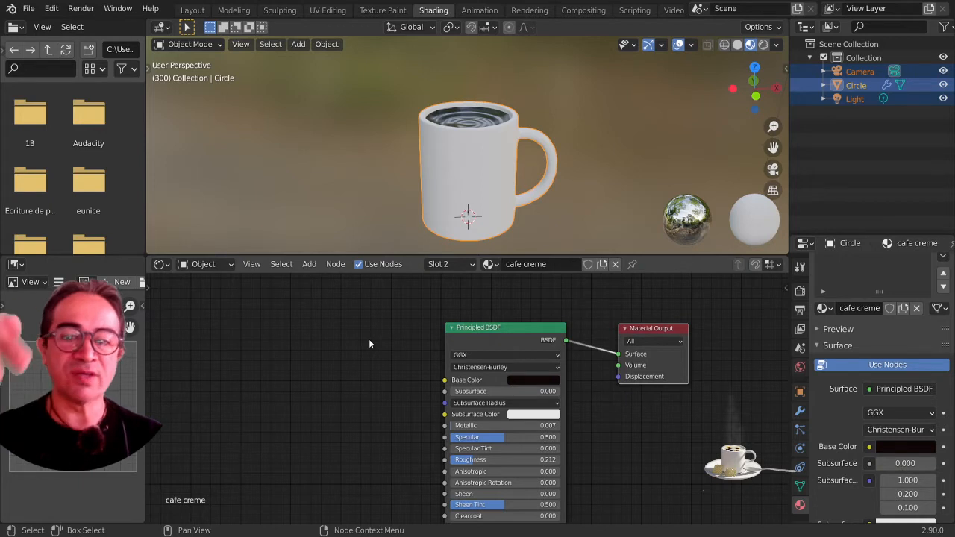
middle_click_drag(377, 341, 431, 332)
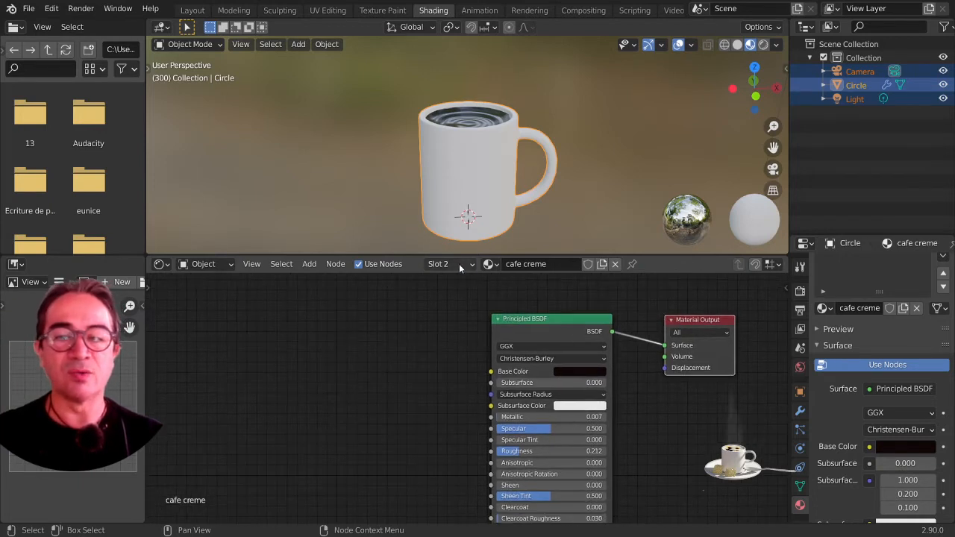
- Switch to the tasse material slot and set its base color to pale cream with hue 0.125 and saturation 0.234
left_click(459, 263)
left_click(398, 295)
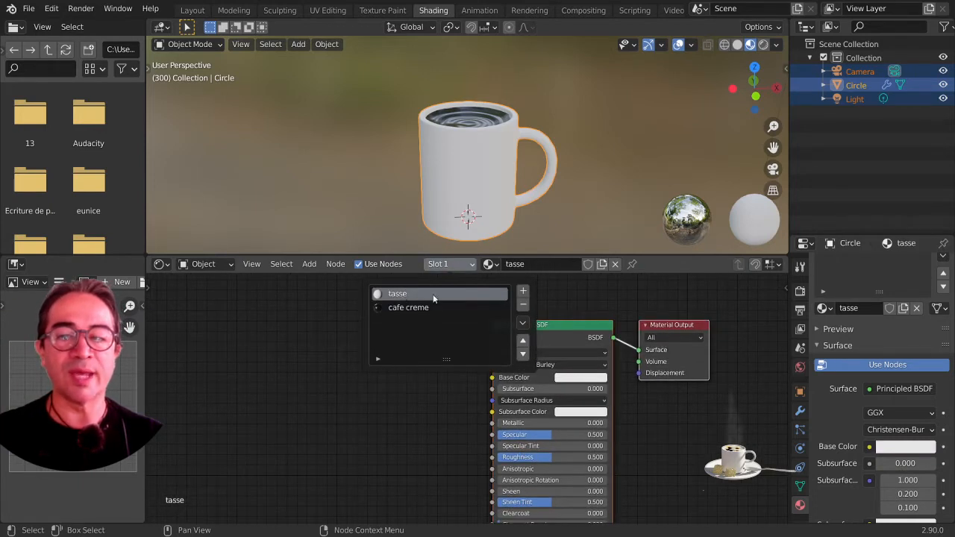
left_click(571, 378)
left_click(593, 282)
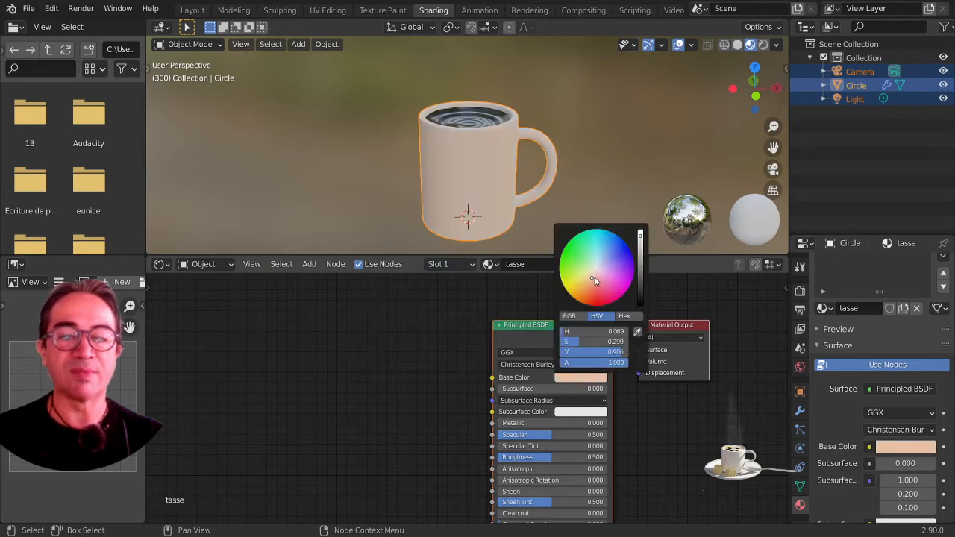
left_click_drag(595, 280, 590, 274)
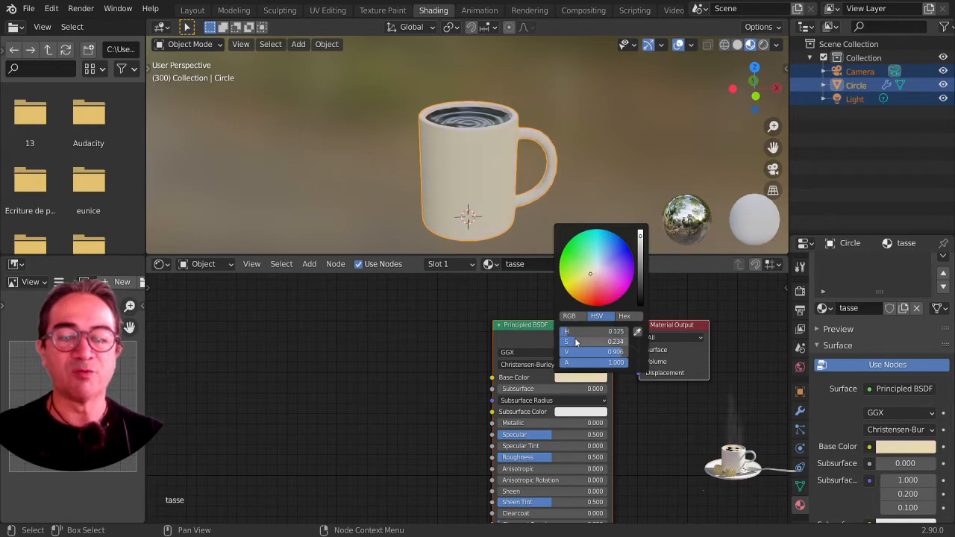
- Set the tasse material's base color to a lighter cream with RGB values 0.800, 0.738 and 0.569
mouse_move(575, 342)
left_mouse_down()
mouse_move(587, 342)
mouse_move(572, 342)
left_mouse_up()
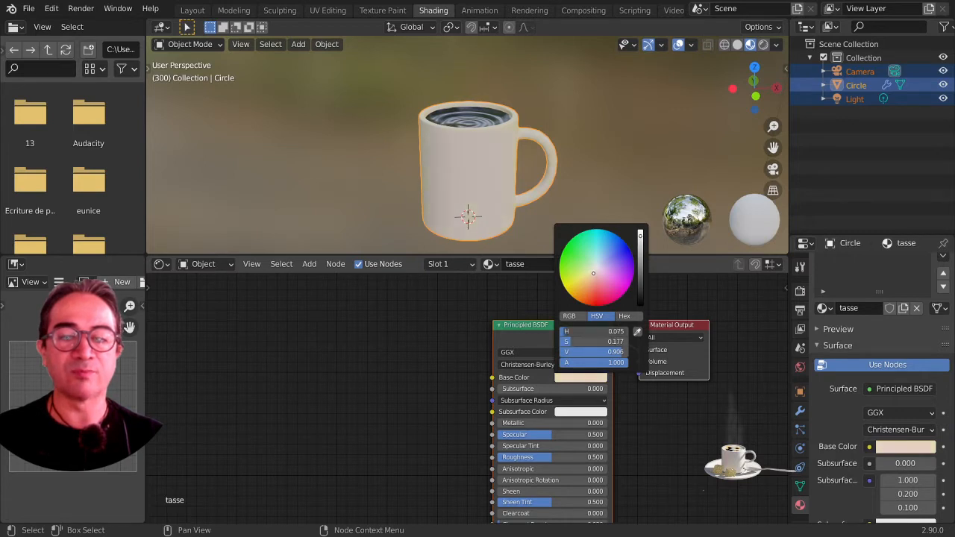
left_click_drag(594, 274, 591, 272)
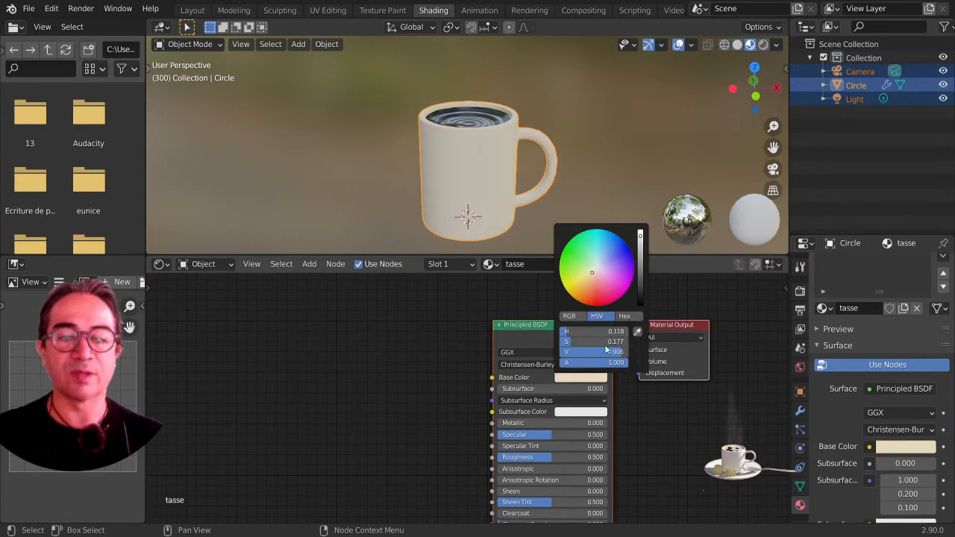
left_click(570, 317)
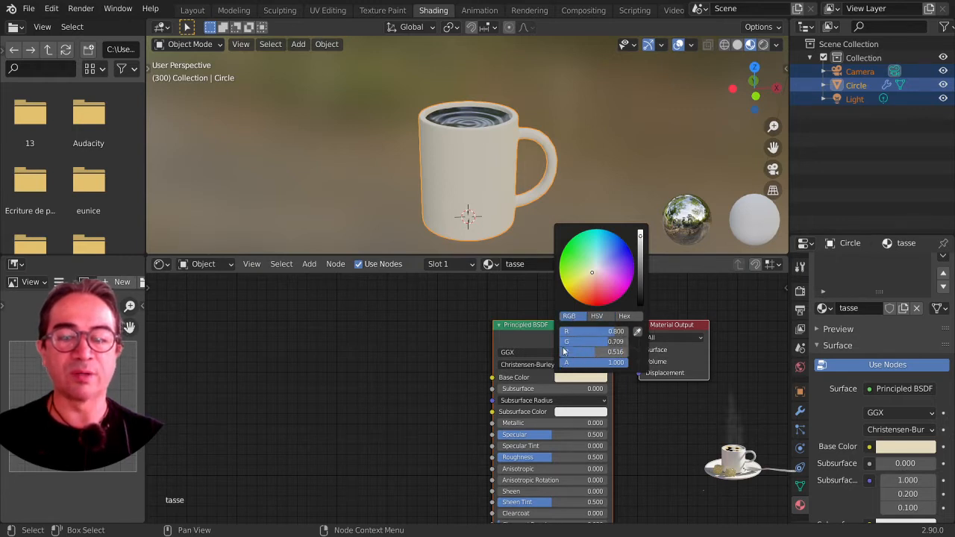
left_click_drag(586, 363, 580, 363)
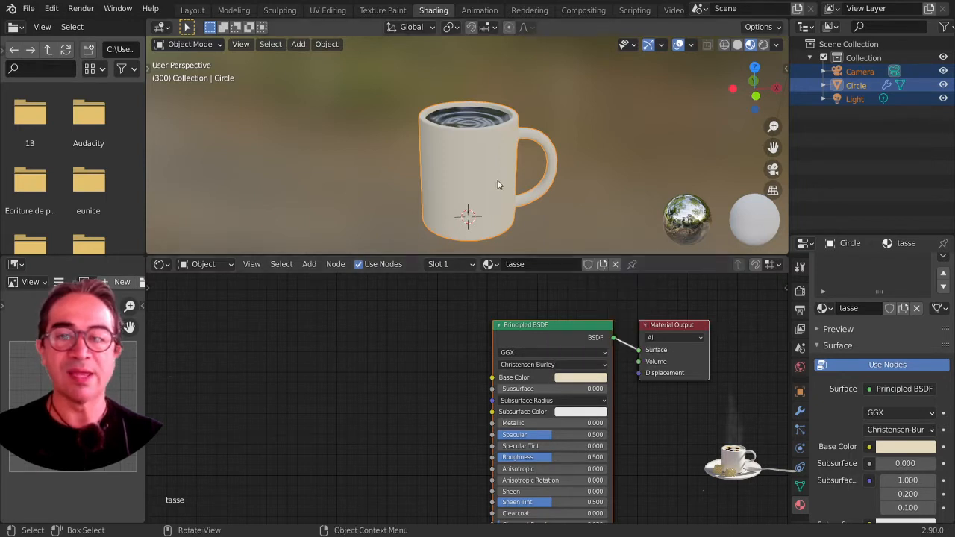
scroll(496, 175, "up", 3)
middle_click_drag(494, 162, 494, 200)
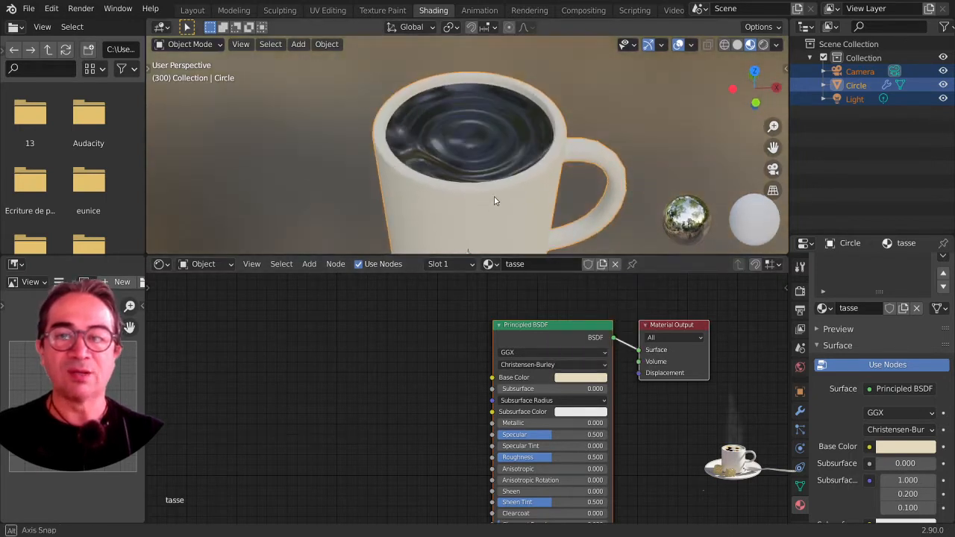
left_click(581, 379)
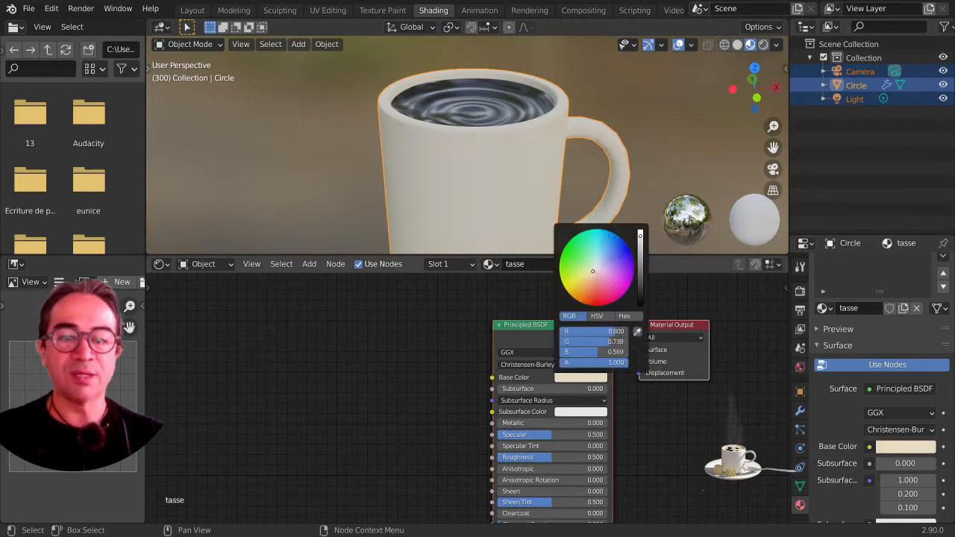
- Select only the mug and switch the shader editor to the cafe creme material slot, leaving free space beside its nodes
left_click(465, 108)
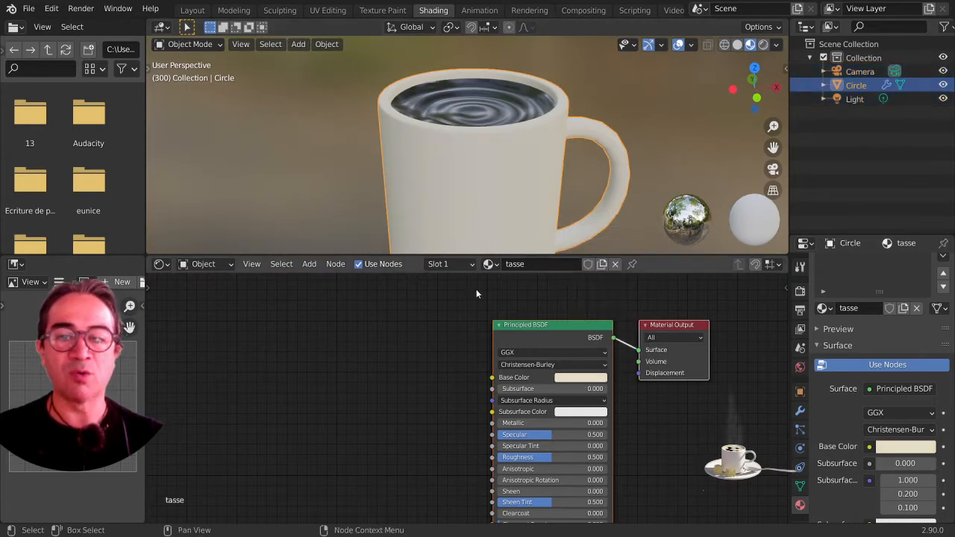
left_click(446, 266)
left_click(417, 311)
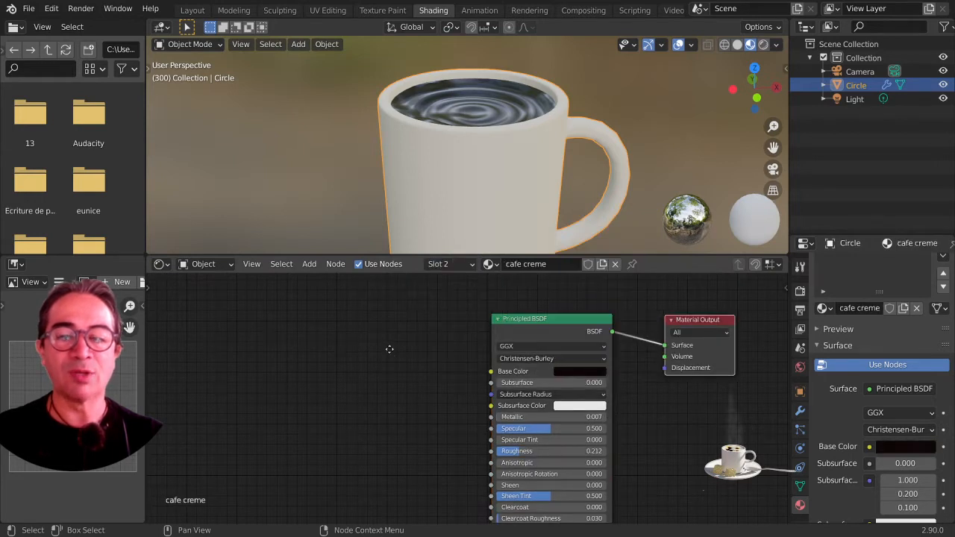
middle_click_drag(418, 331, 448, 322)
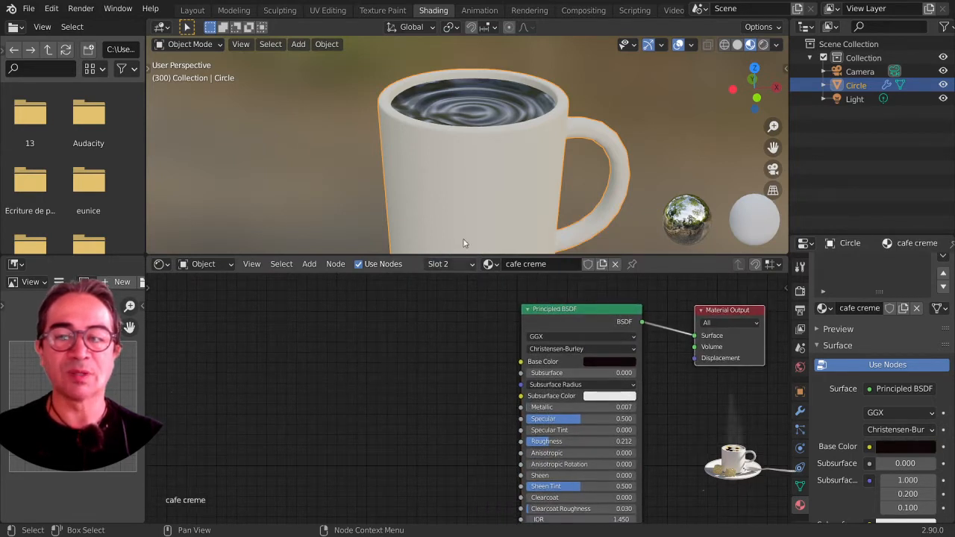
middle_click_drag(492, 96, 508, 97)
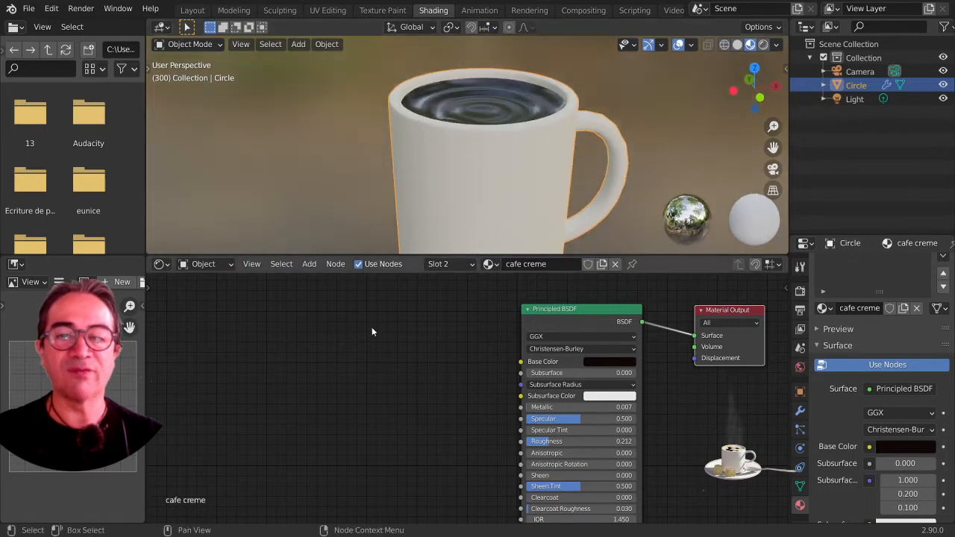
scroll(302, 361, "down", 1)
scroll(261, 351, "up", 1, "ctrl")
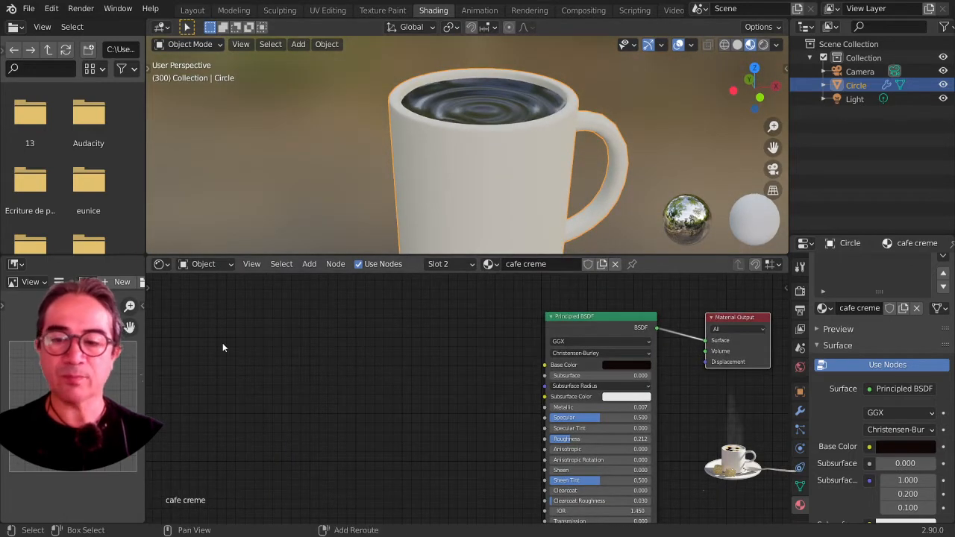
key("shift+a")
left_click(309, 266)
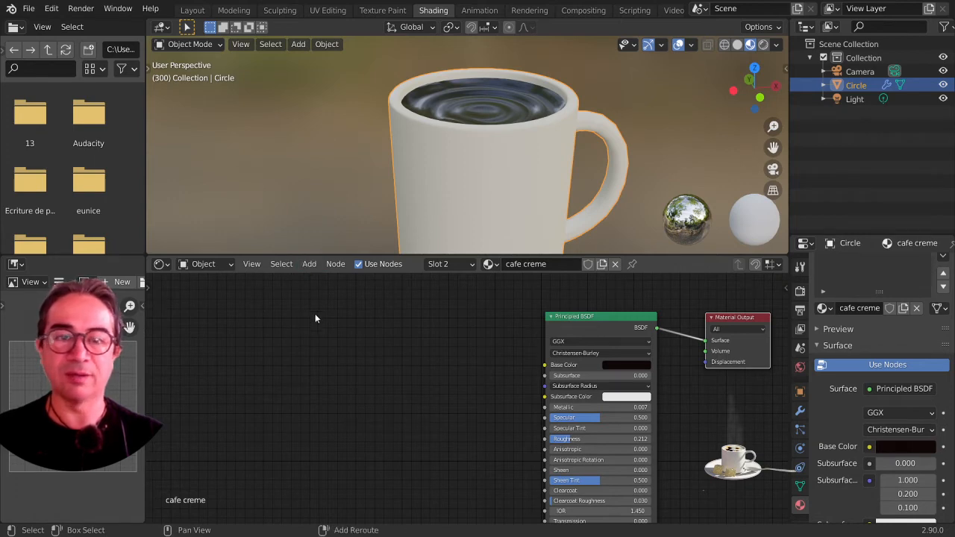
- Open the Shortcut VUr add-on settings in the 3D viewport and set its Offset X to 36
scroll(664, 127, "down", 2)
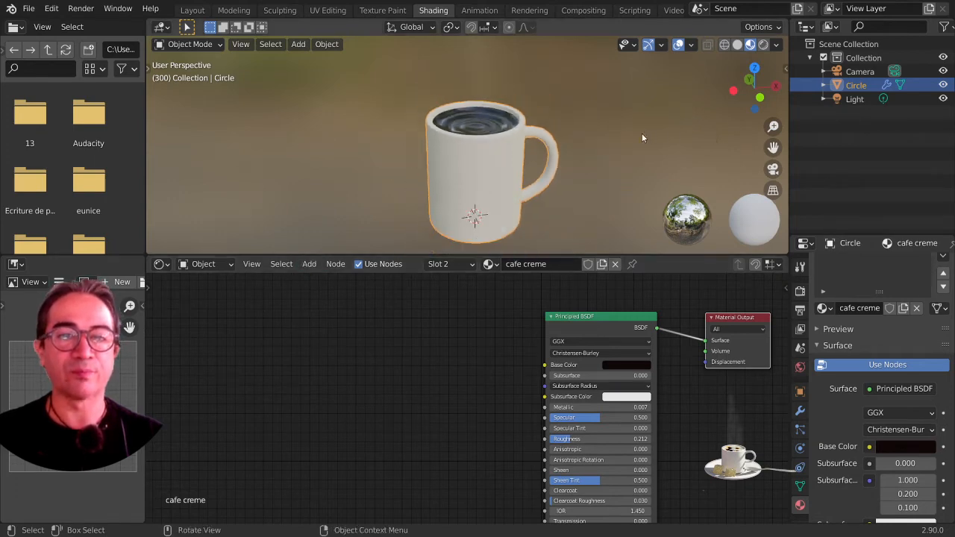
left_click(784, 69)
left_click(779, 168)
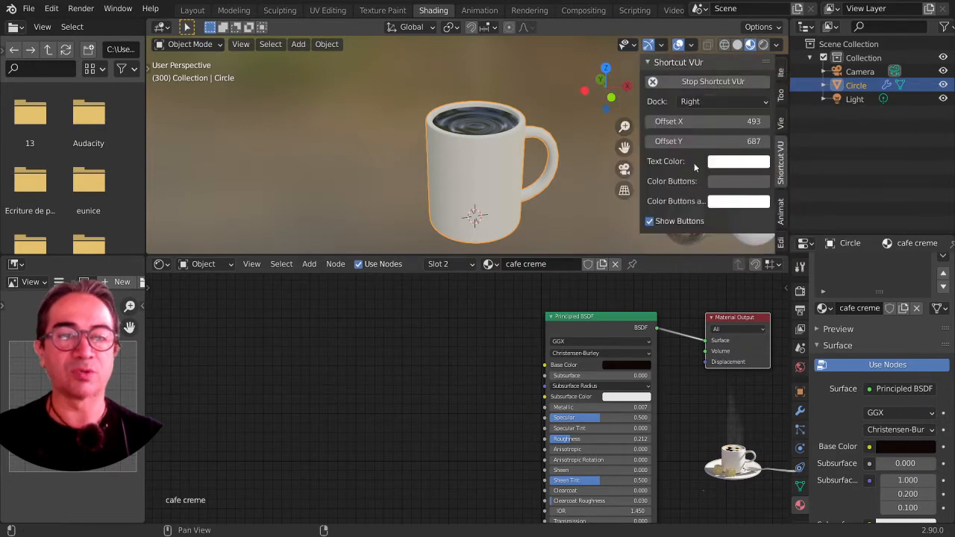
left_click_drag(723, 121, 667, 85)
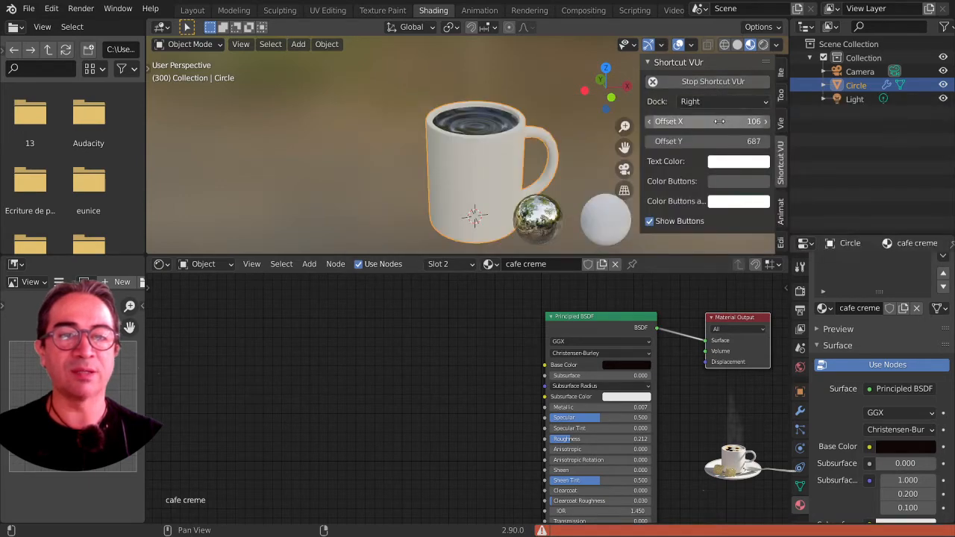
mouse_move(718, 121)
left_mouse_down()
mouse_move(742, 121)
mouse_move(702, 121)
left_mouse_up()
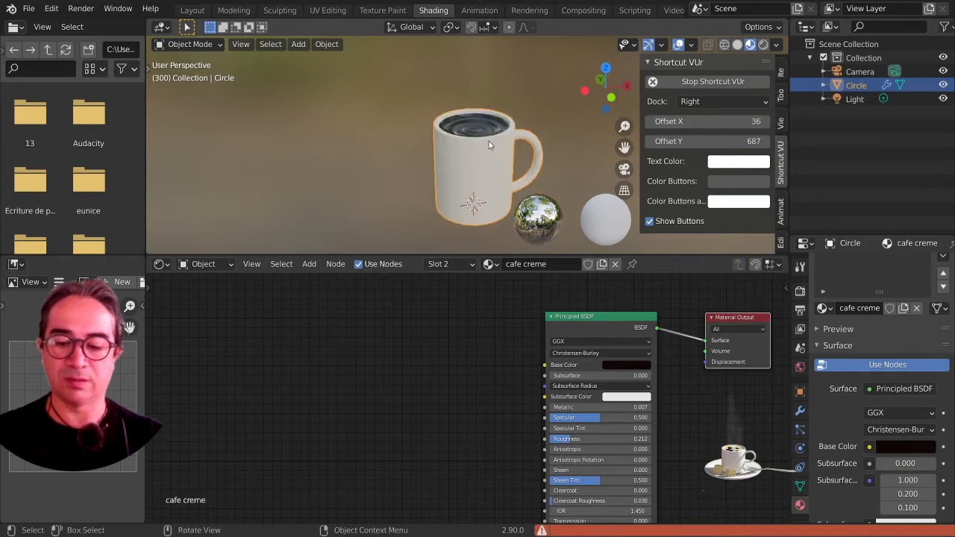
- Restart Shortcut VUr in the maximized 3D viewport, setting Offset X to 579 and Offset Y to 439, and restore the layout
key("ctrl+space")
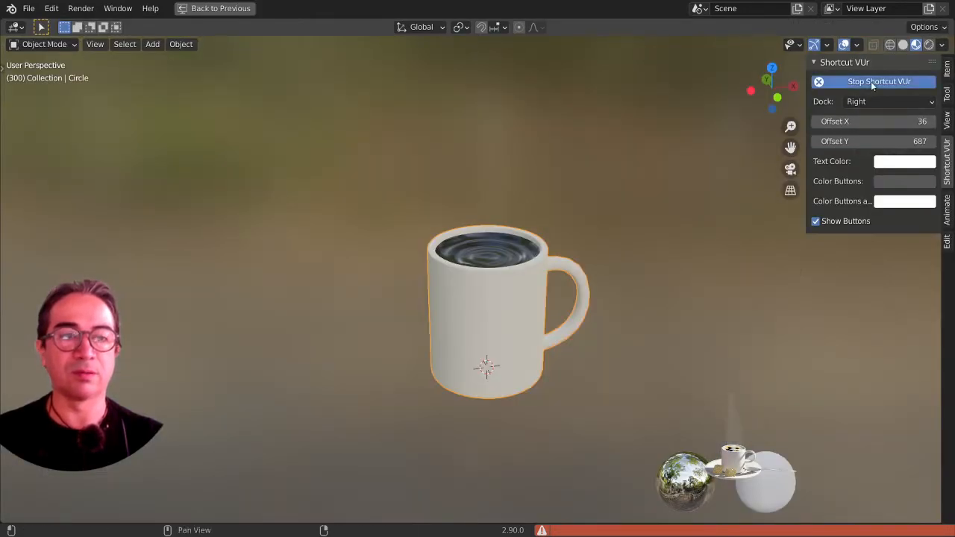
left_click_drag(858, 122, 825, 122)
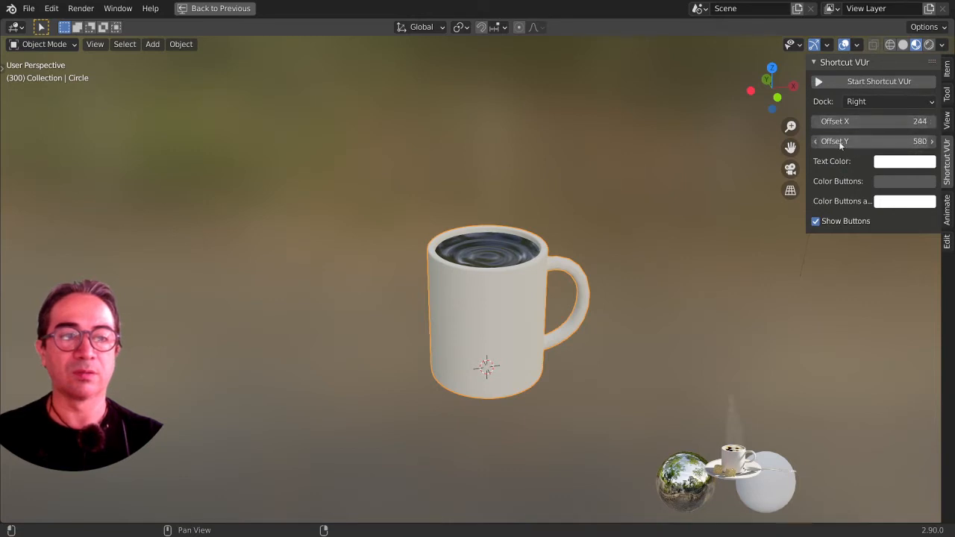
left_click_drag(841, 121, 858, 121)
left_click(835, 83)
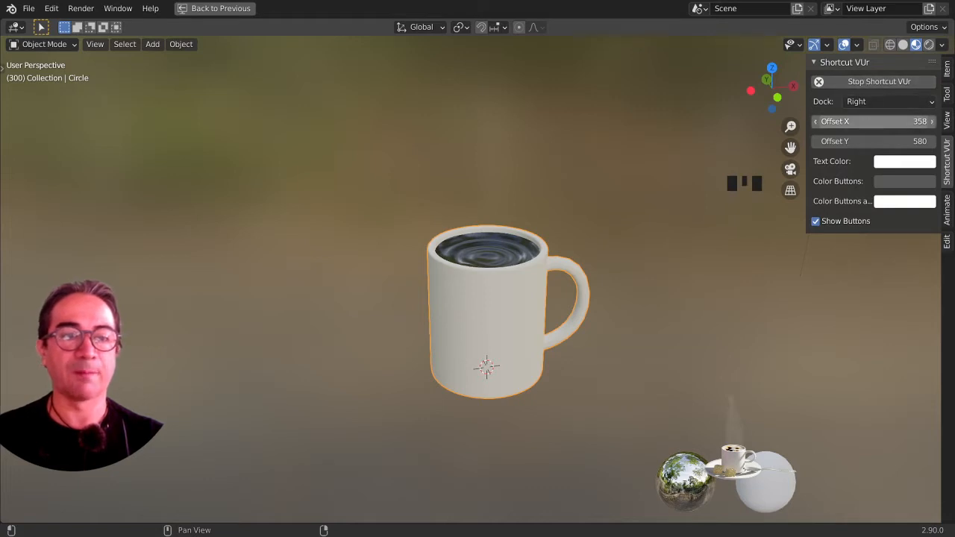
left_click_drag(864, 122, 946, 121)
left_click_drag(865, 141, 788, 145)
key("ctrl+space")
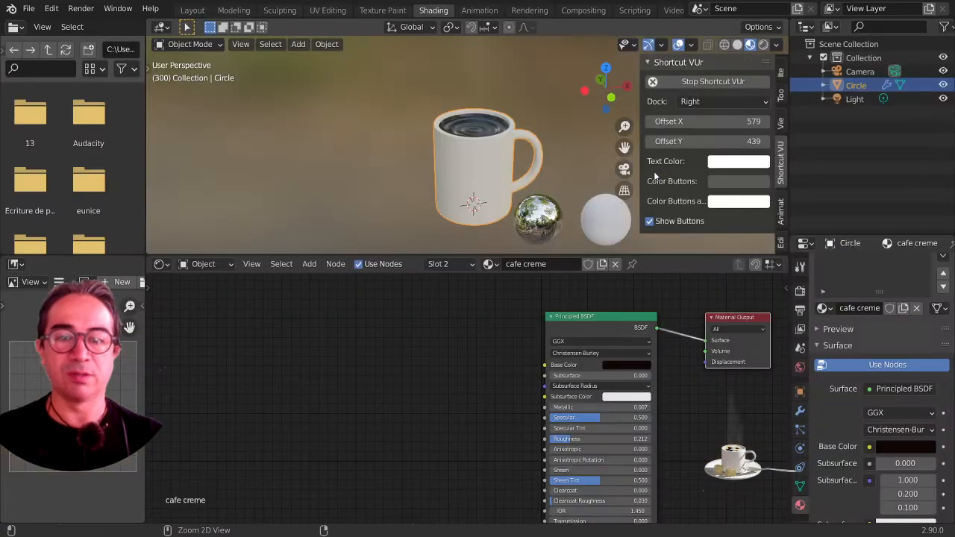
- Set the Shortcut VUr Offset Y to -147, restart the display, and deselect all objects
left_click_drag(697, 145, 649, 142)
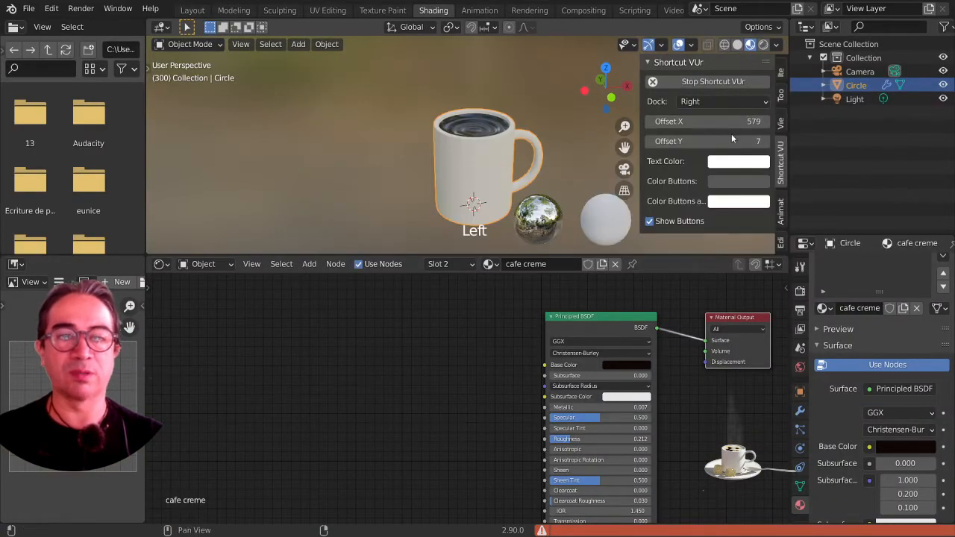
left_click_drag(705, 142, 730, 141)
left_click(724, 81)
left_click(712, 80)
key("alt+a")
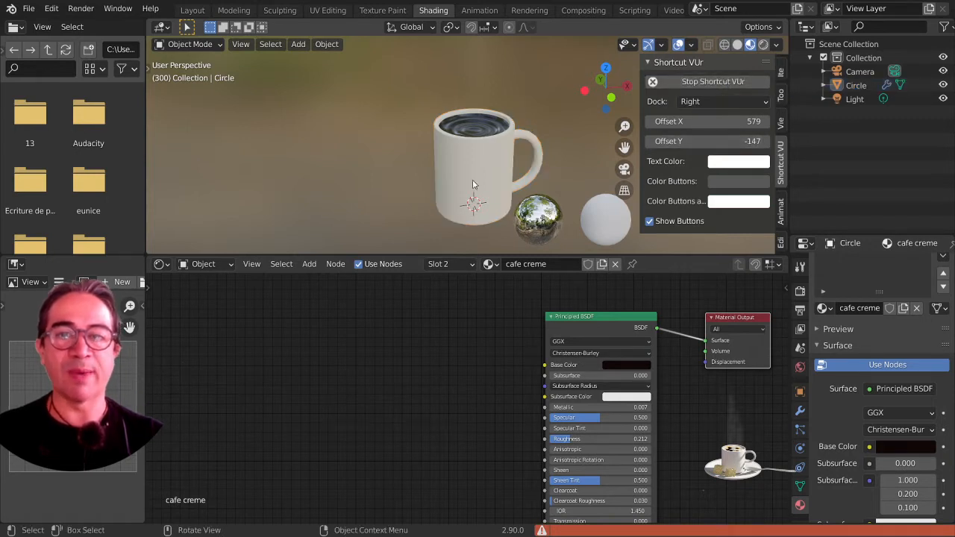
- Add a Texture Coordinate node to the cafe creme material, well ahead of the Principled BSDF, and widen it slightly
middle_click_drag(326, 182, 461, 138)
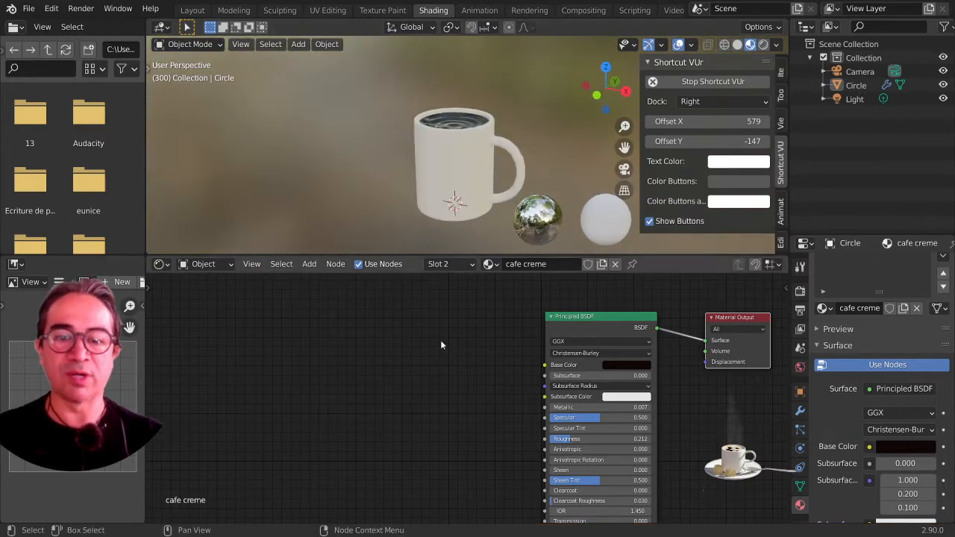
scroll(440, 344, "up", 1)
scroll(440, 342, "up", 1)
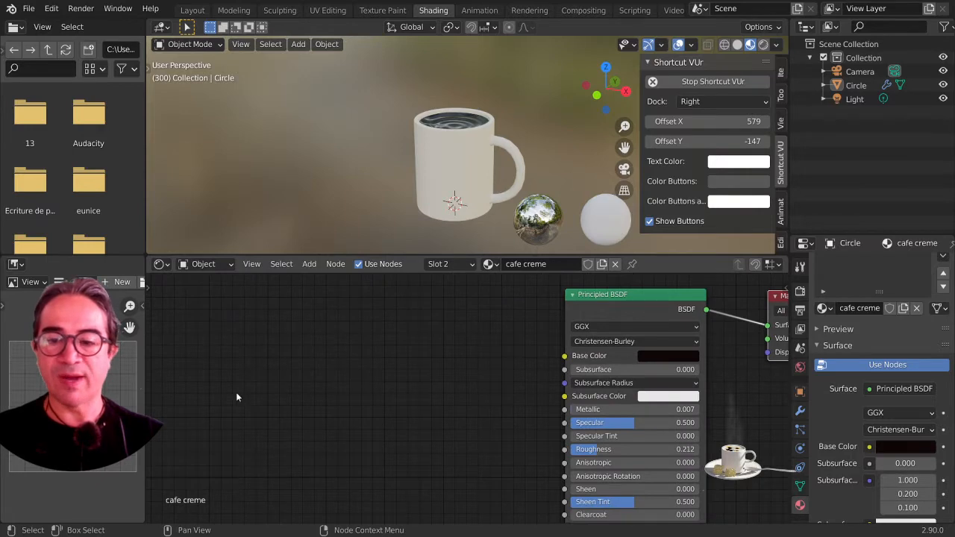
key("shift+a")
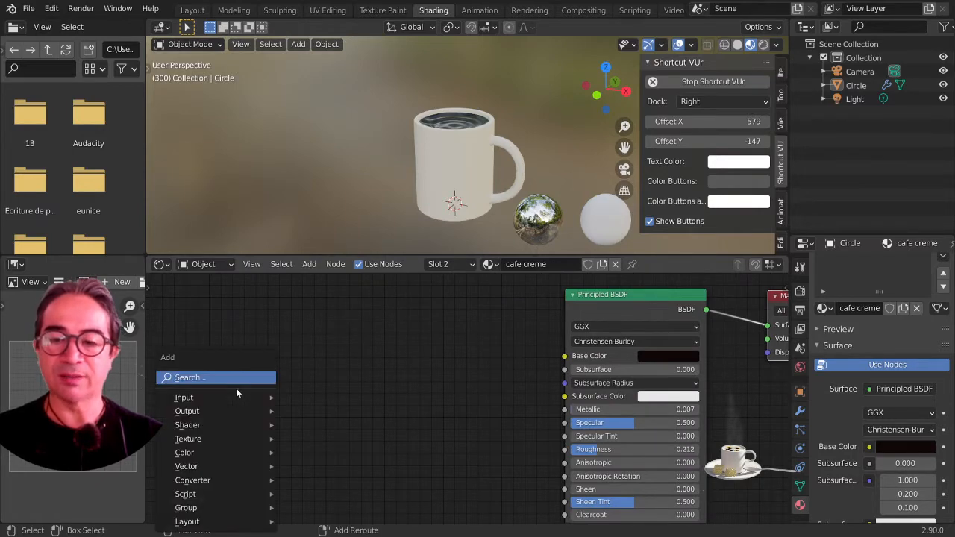
mouse_move(186, 403)
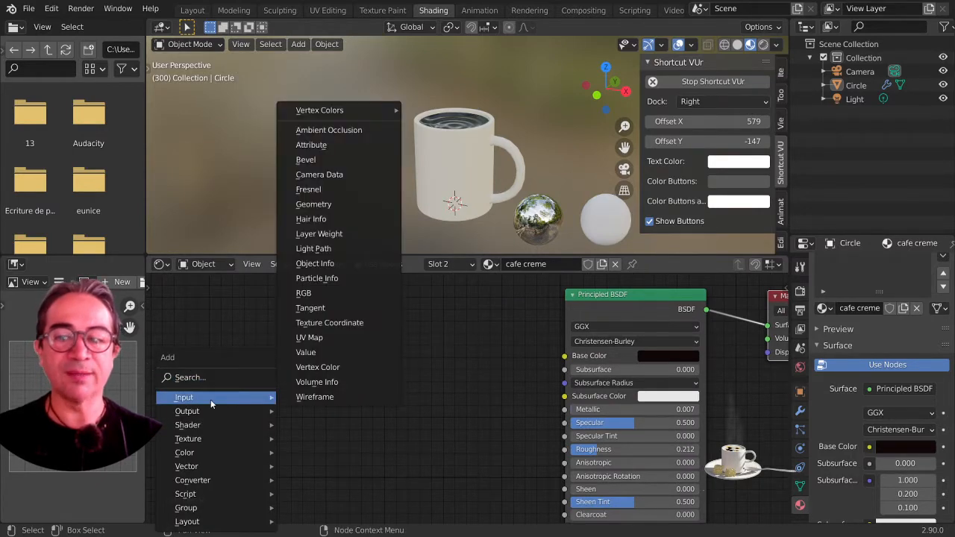
left_click(356, 323)
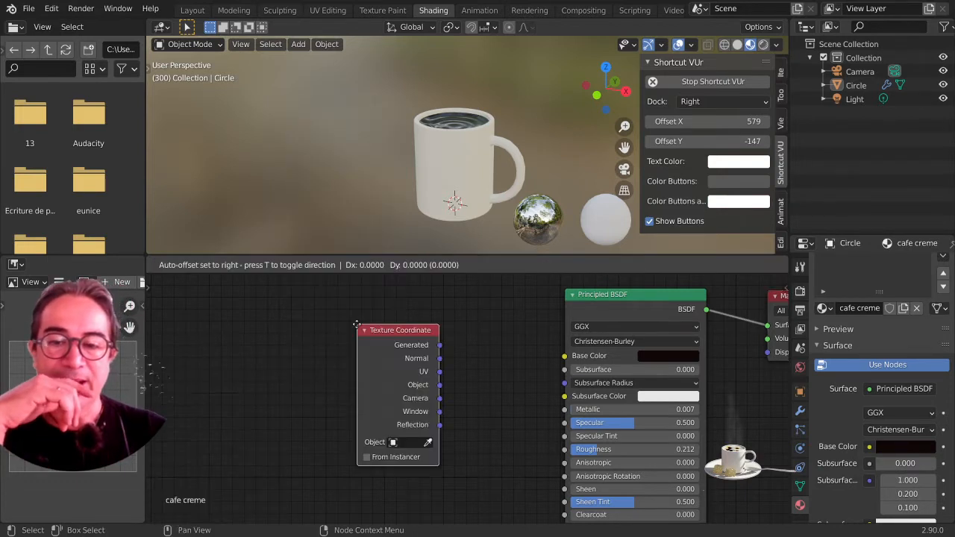
left_click(204, 292)
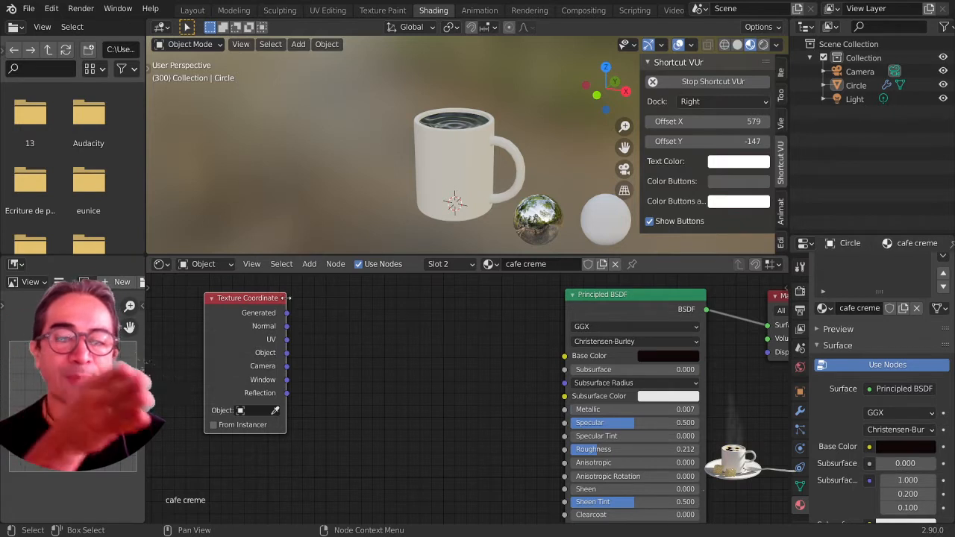
left_click_drag(285, 298, 299, 302)
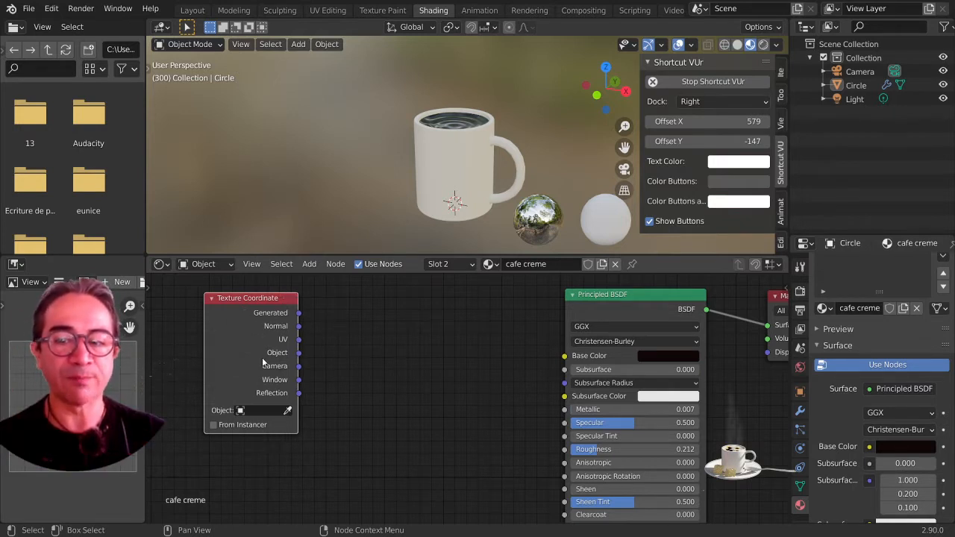
- Add a Gradient Texture node between the Texture Coordinate and Principled BSDF nodes
scroll(252, 339, "up", 2)
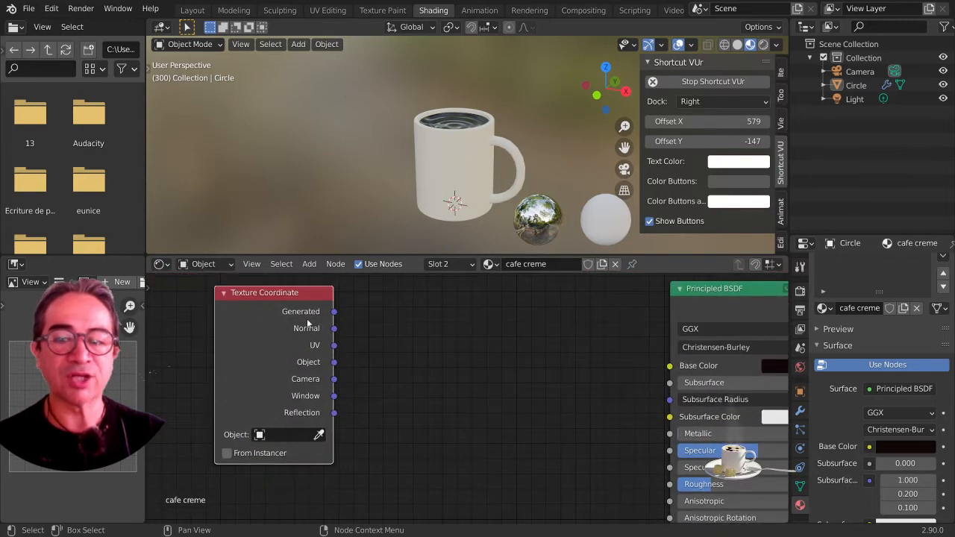
middle_click_drag(308, 322, 231, 340)
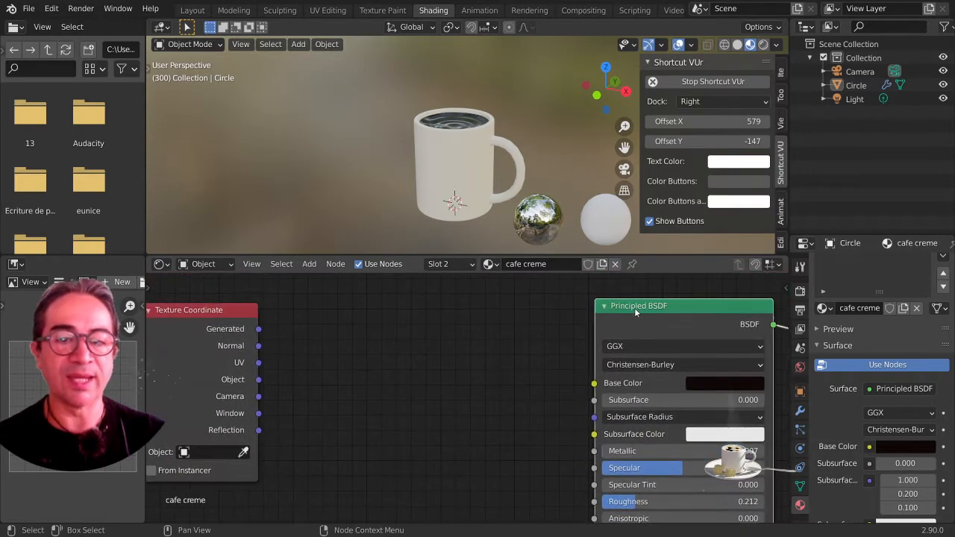
left_click_drag(634, 308, 634, 301)
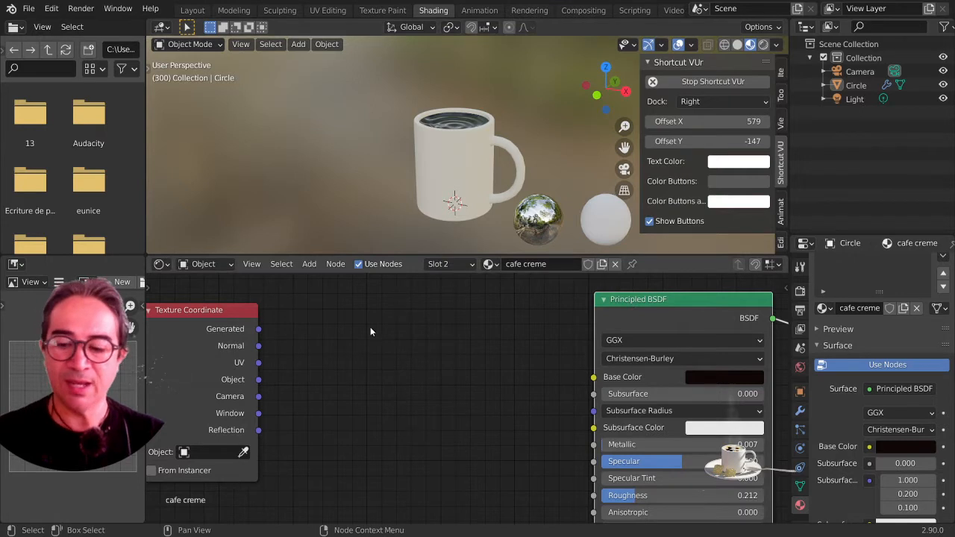
key("shift+a")
mouse_move(369, 329)
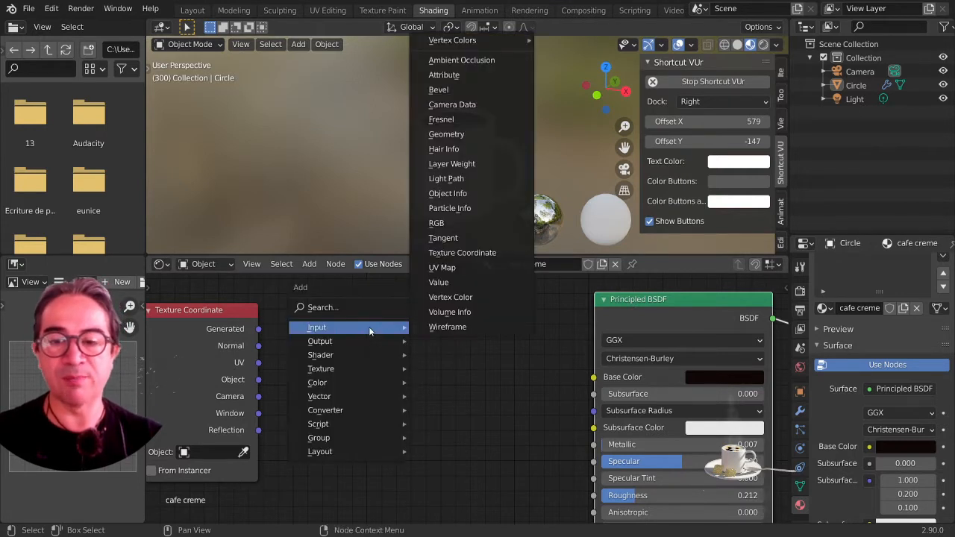
mouse_move(345, 370)
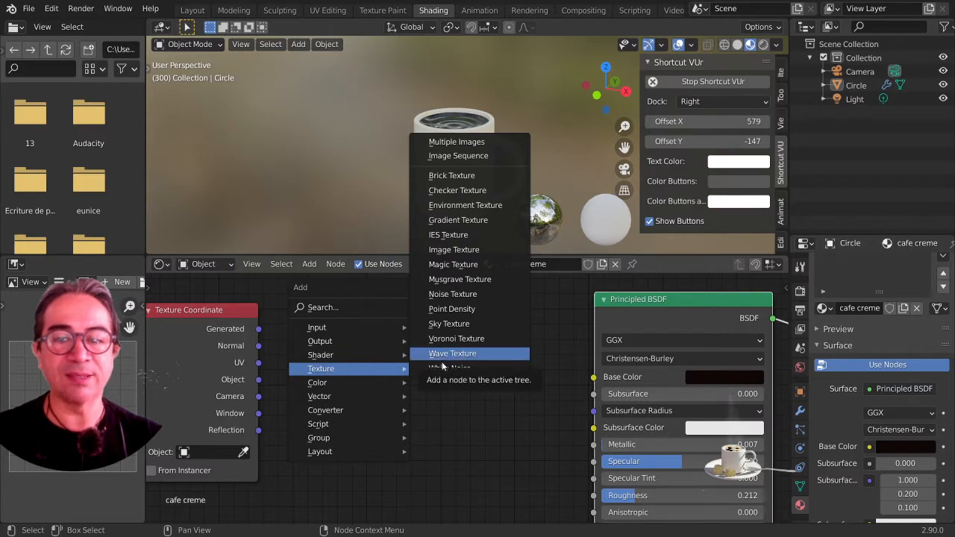
left_click(458, 220)
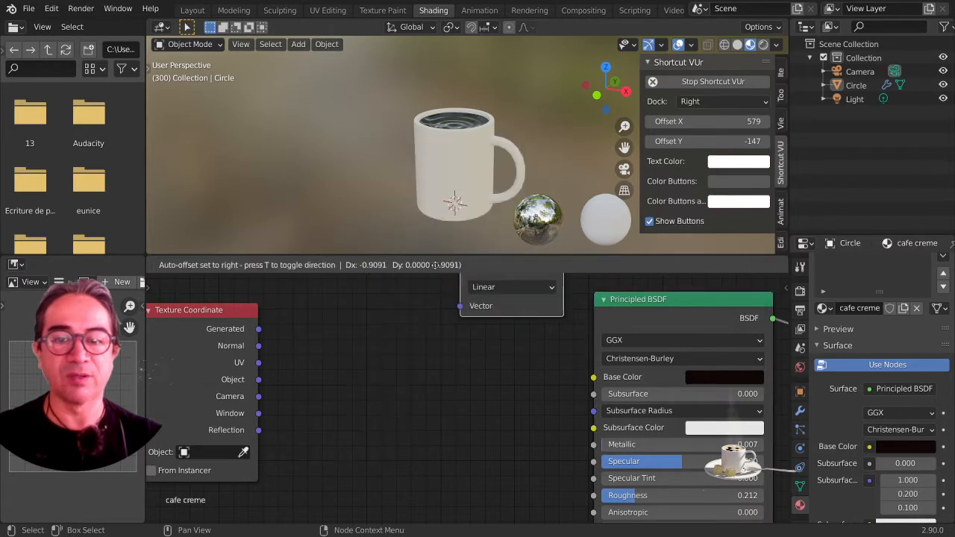
left_click(377, 350)
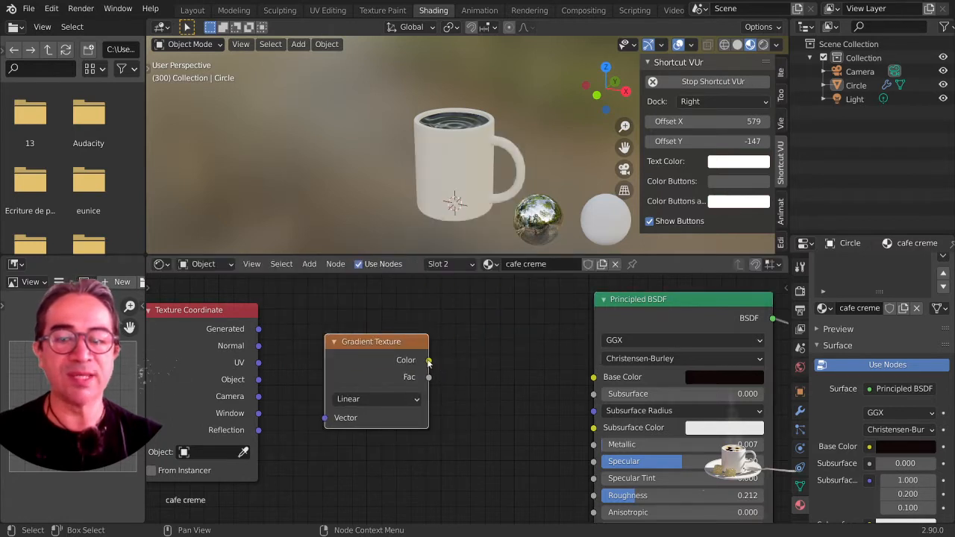
- Link the Gradient Texture's Color to the Principled BSDF's Base Color and space the Texture Coordinate and Gradient Texture nodes apart
left_click_drag(429, 362, 594, 376)
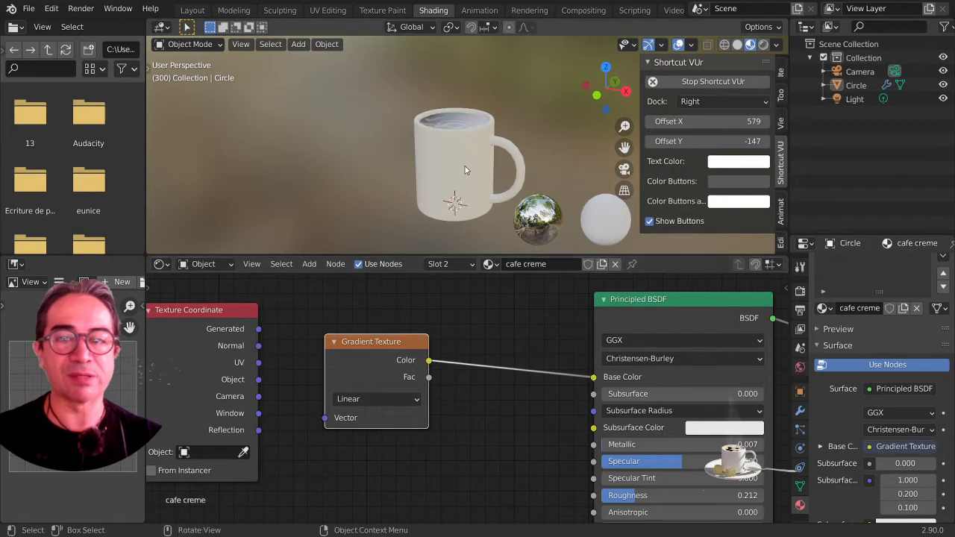
scroll(472, 181, "up", 4)
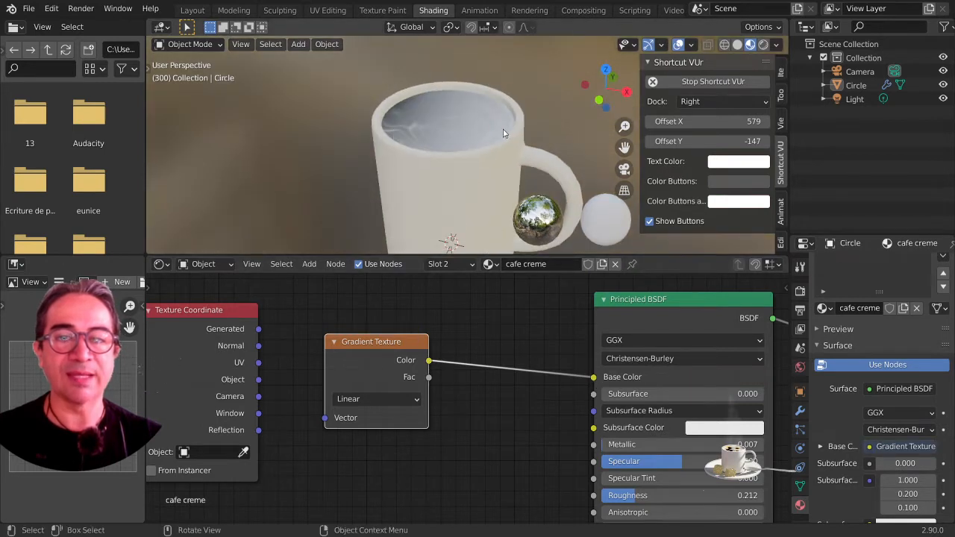
scroll(506, 132, "down", 2)
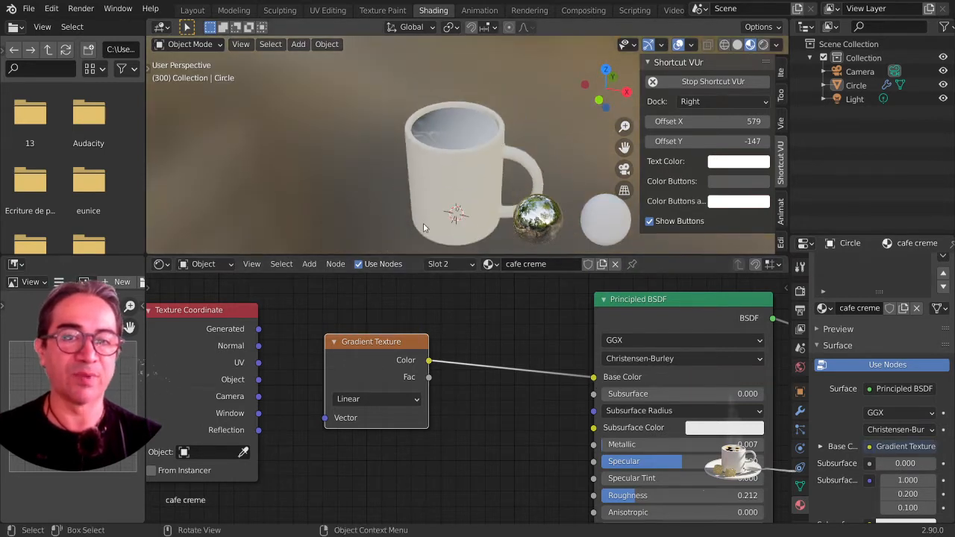
left_click_drag(388, 342, 431, 320)
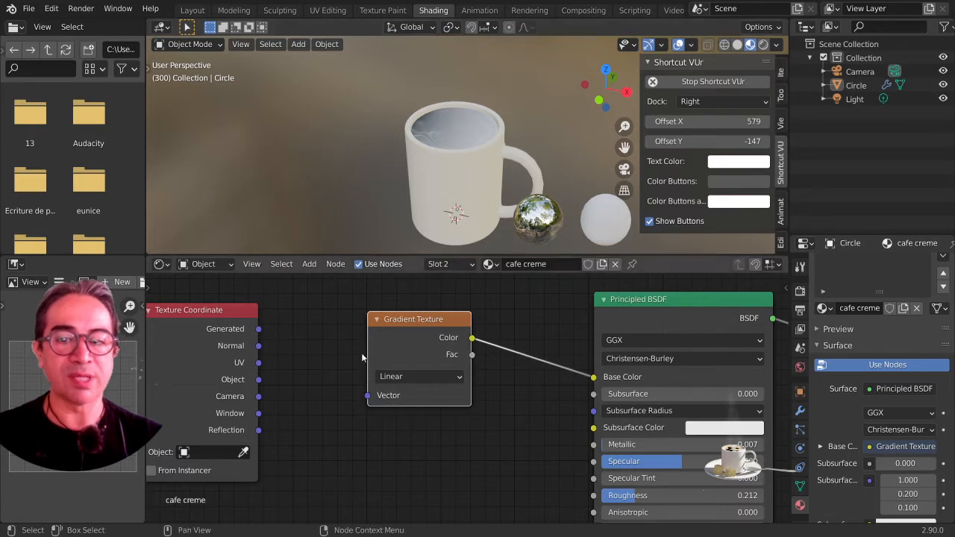
middle_click_drag(407, 317, 429, 309)
left_click_drag(429, 310, 364, 311)
left_click(276, 316)
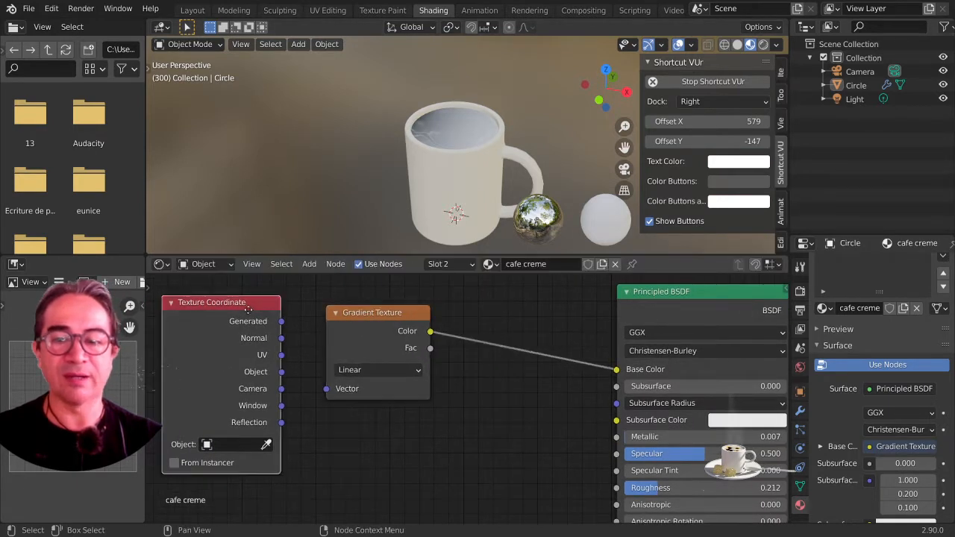
left_click_drag(276, 316, 248, 329)
- Add a Plain Axes empty and raise it about 1.28 m along Z to the mug's rim
middle_click_drag(389, 144, 429, 134)
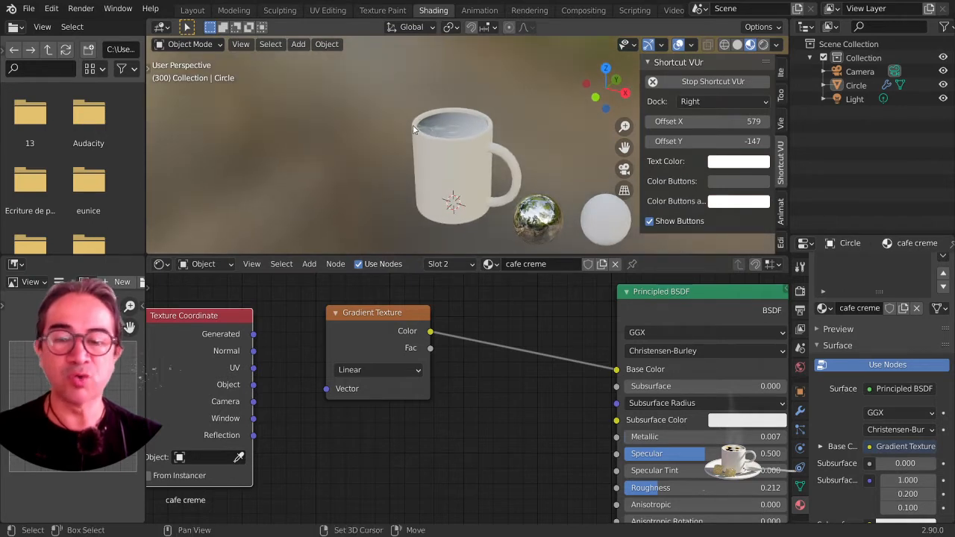
key("shift+a")
mouse_move(413, 124)
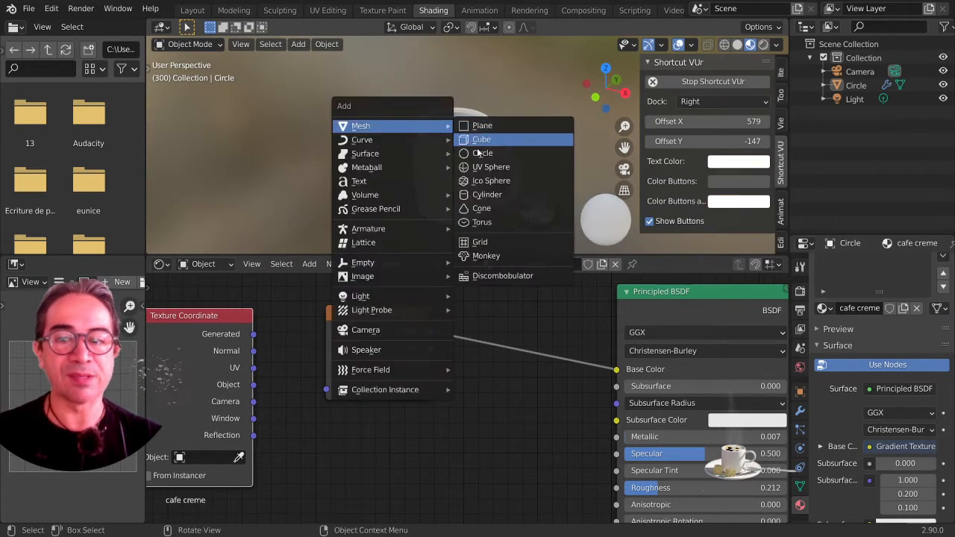
mouse_move(375, 267)
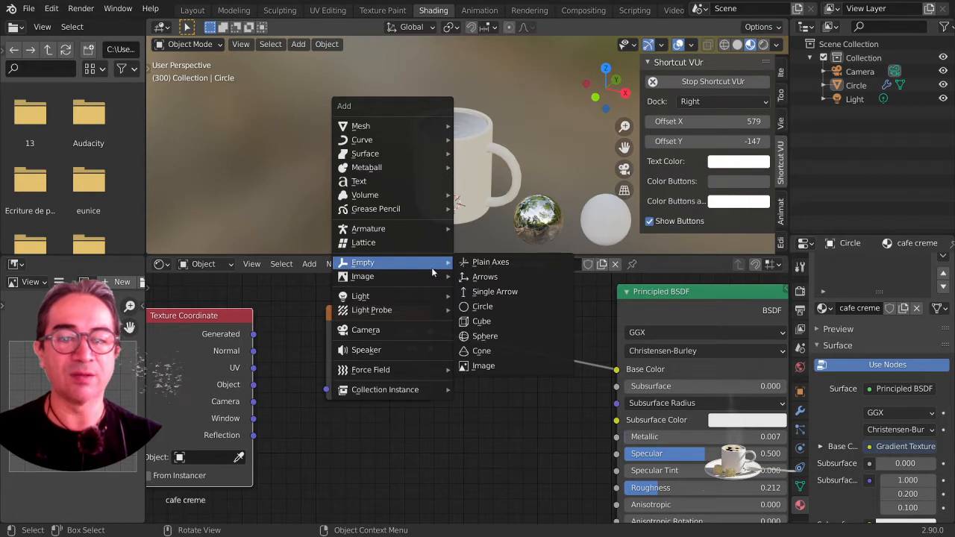
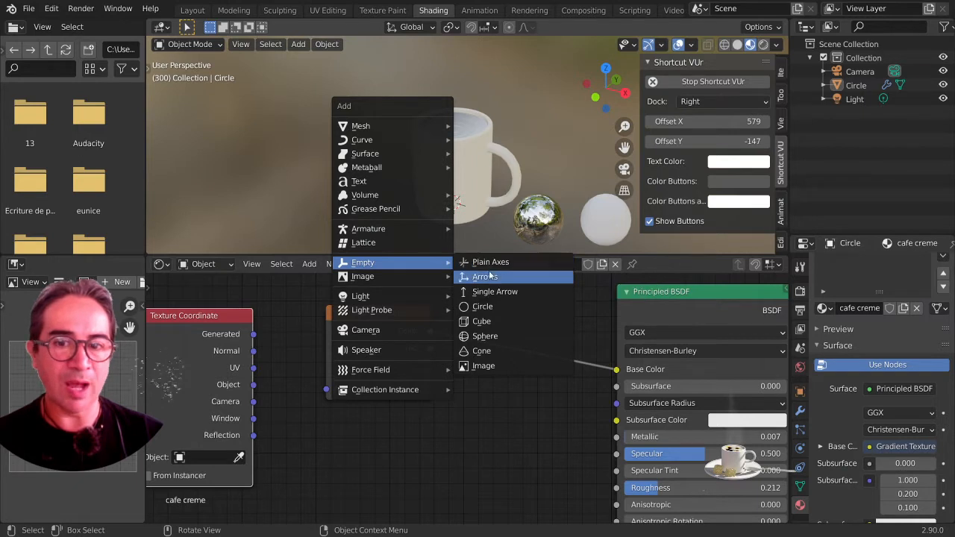
left_click(490, 264)
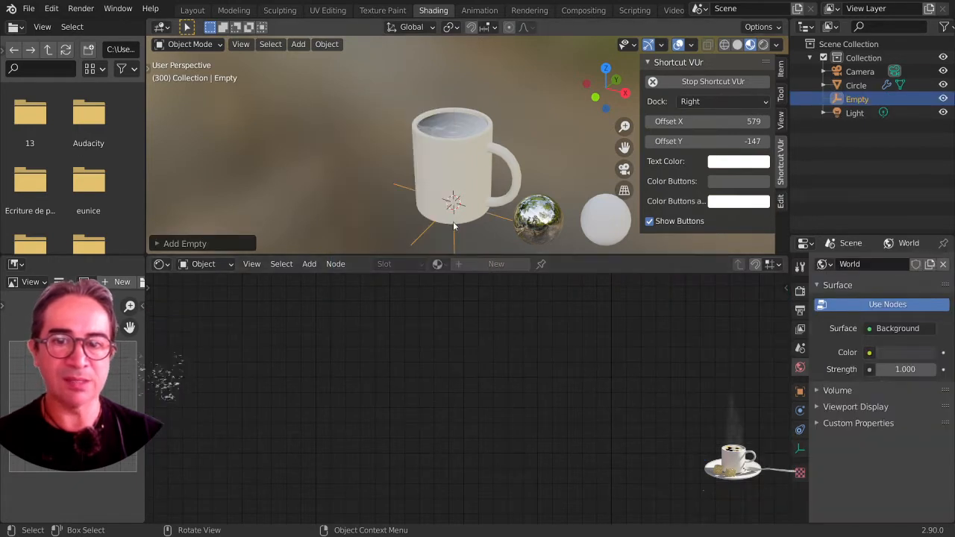
key("g")
key("z")
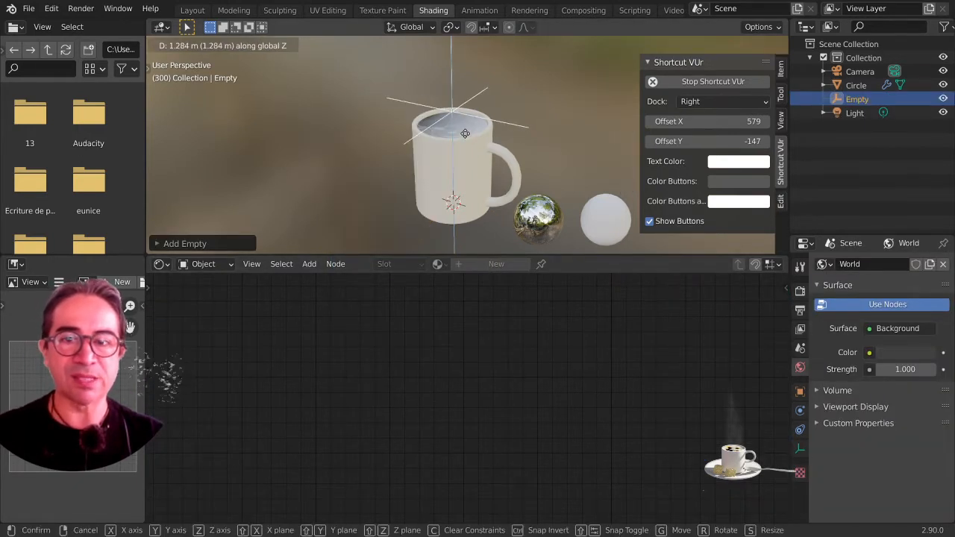
left_click(466, 133)
- Select the mug and assign the Empty as the Texture Coordinate node's Object
middle_click_drag(505, 157, 491, 190)
scroll(458, 150, "up", 3)
scroll(452, 188, "up", 2)
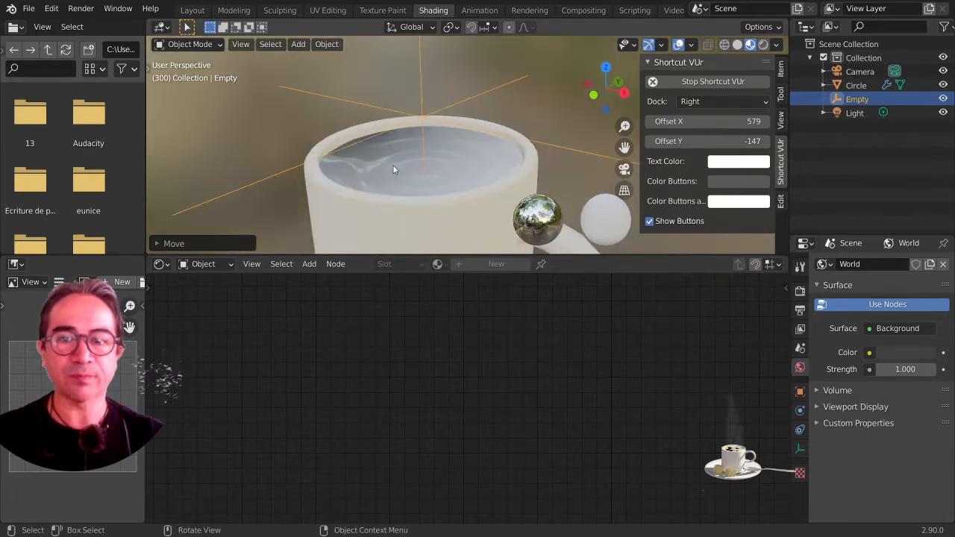
left_click(371, 170)
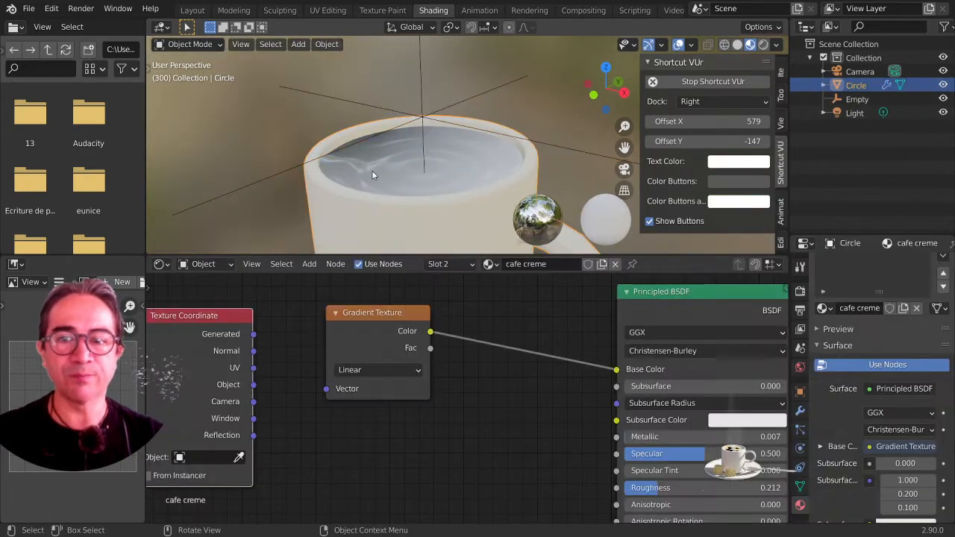
middle_click_drag(296, 365, 365, 367)
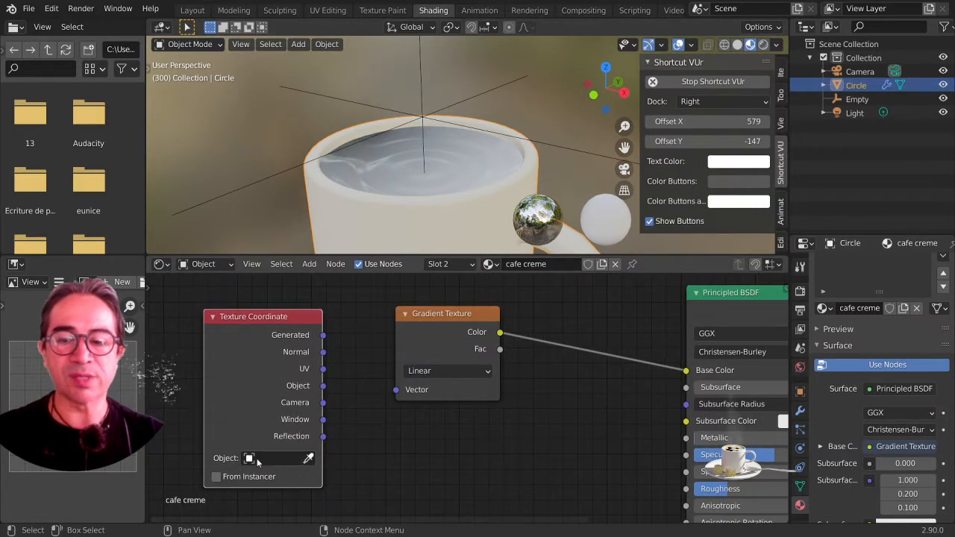
left_click(308, 458)
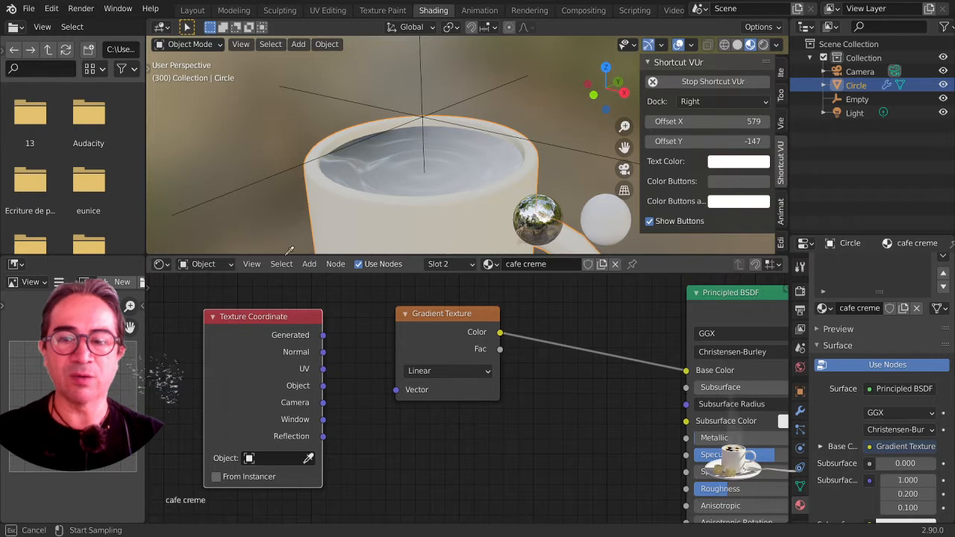
left_click(273, 172)
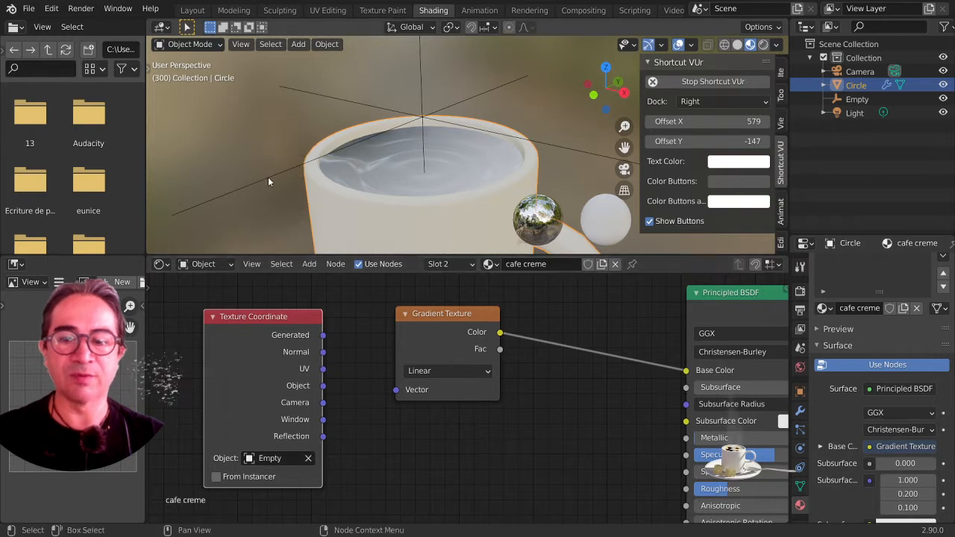
left_click(421, 77)
key("g")
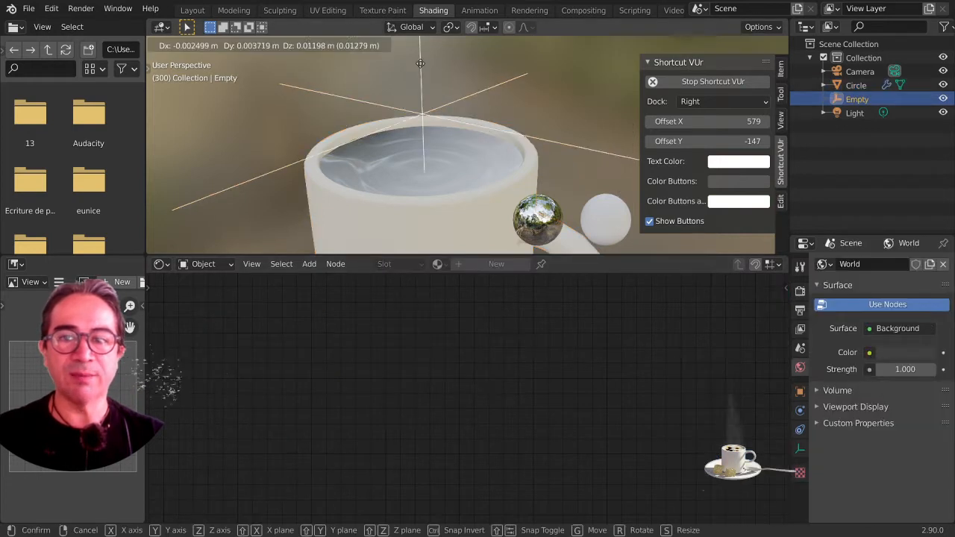
right_click(419, 87)
- Try the mug material's Generated coordinates on the Gradient Texture's Vector, and replace that link with the Texture Coordinate's Object output
left_click(387, 162)
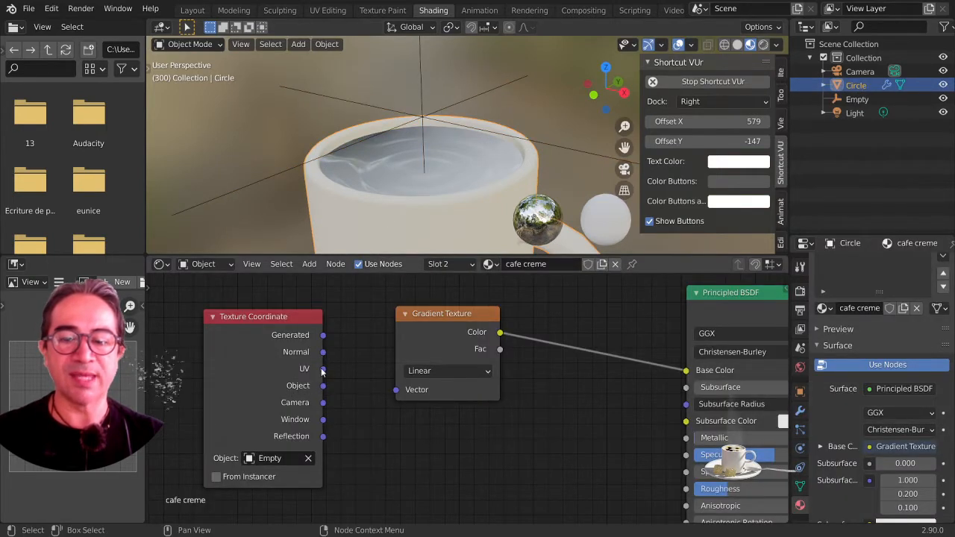
mouse_move(325, 336)
left_mouse_down()
mouse_move(412, 395)
mouse_move(398, 394)
left_mouse_up()
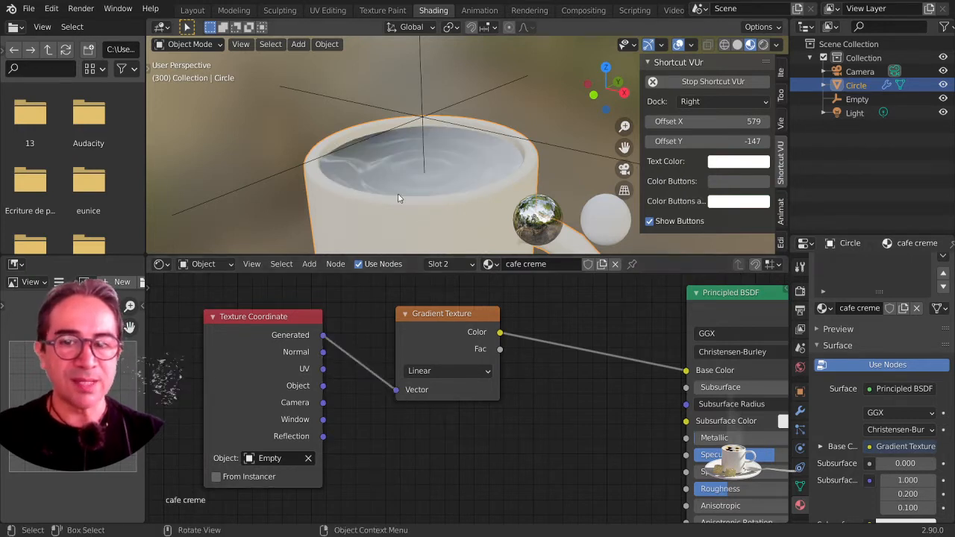
middle_click_drag(394, 176, 419, 142)
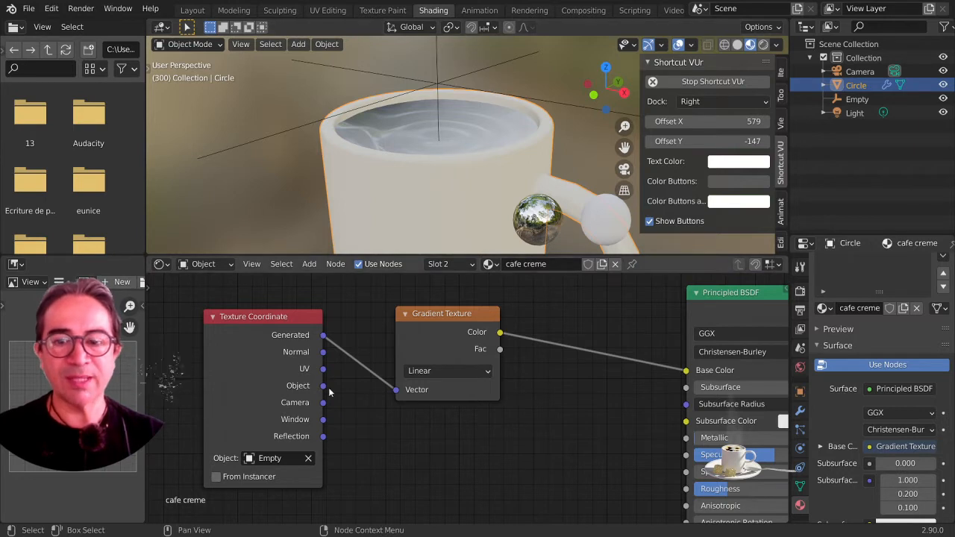
left_click_drag(323, 386, 403, 393)
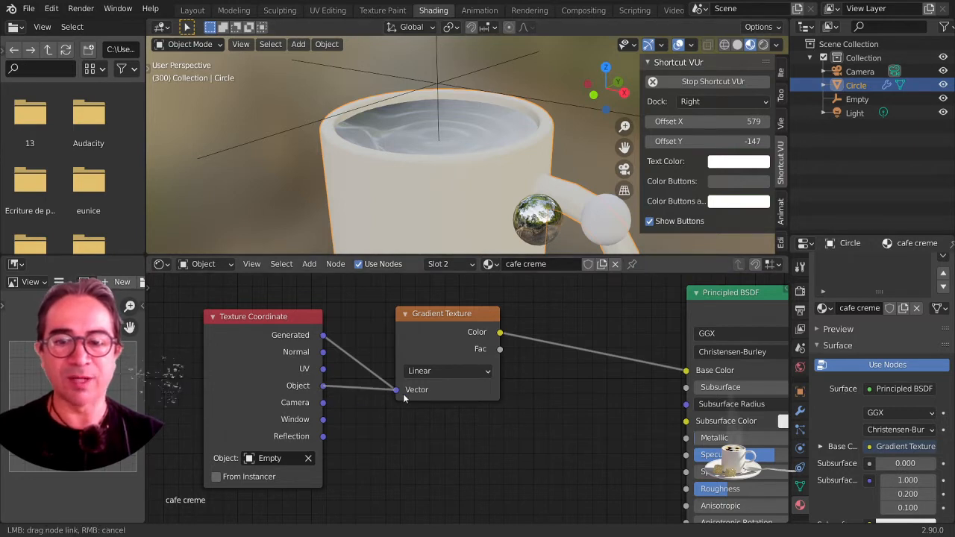
- Select the Empty and move it freely over the mug opening to shift the gradient across the coffee surface
left_click(433, 93)
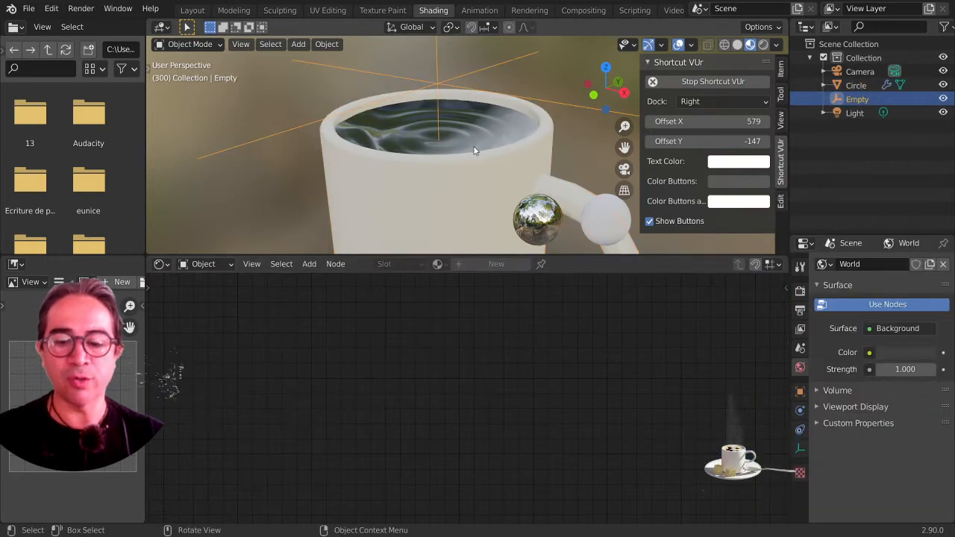
key("g")
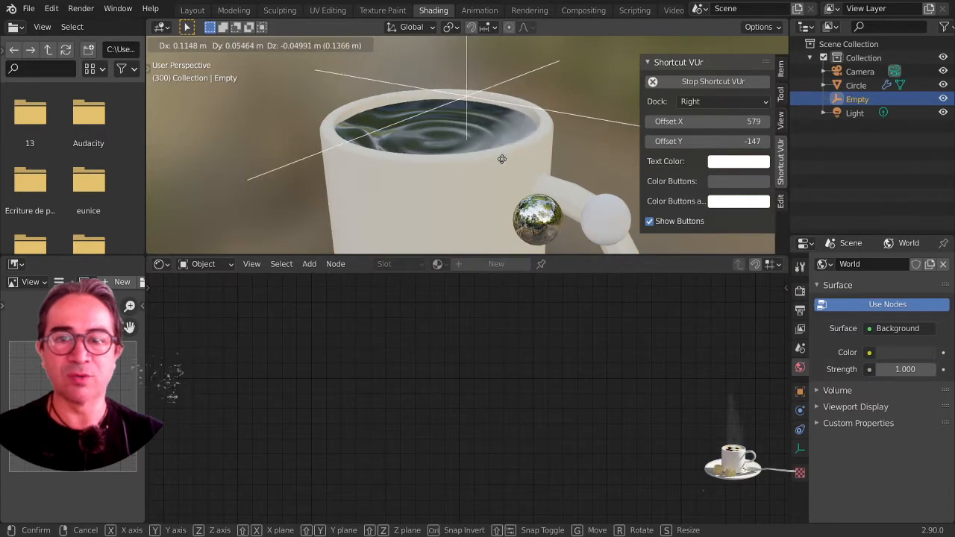
left_click(458, 149)
middle_click_drag(458, 150, 494, 171)
key("g")
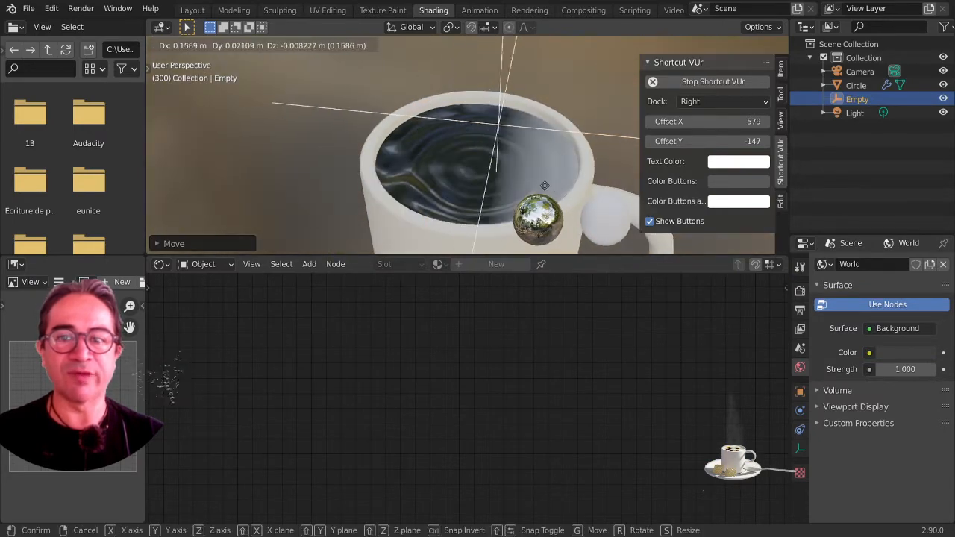
left_click(504, 190)
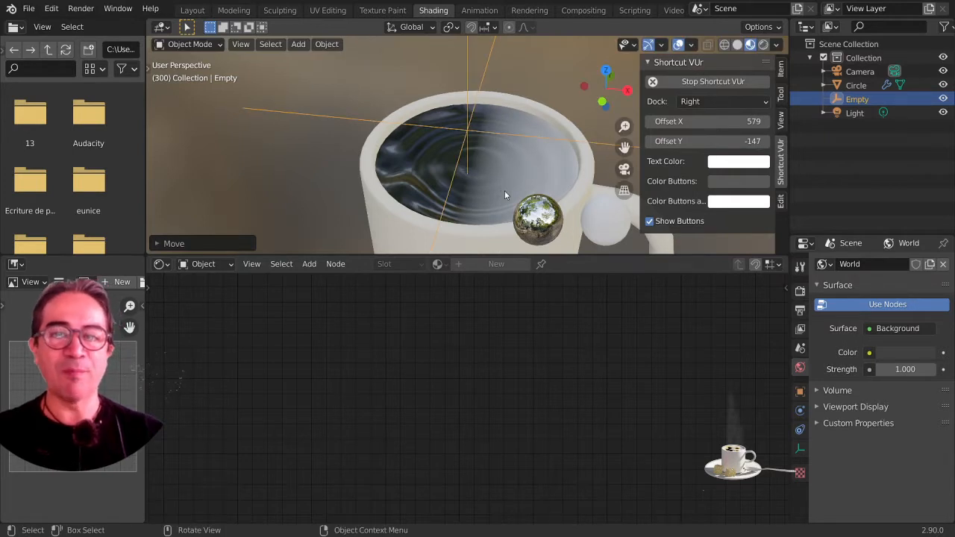
- Rotate the Empty 90° in the front orthographic view
key("KP_1")
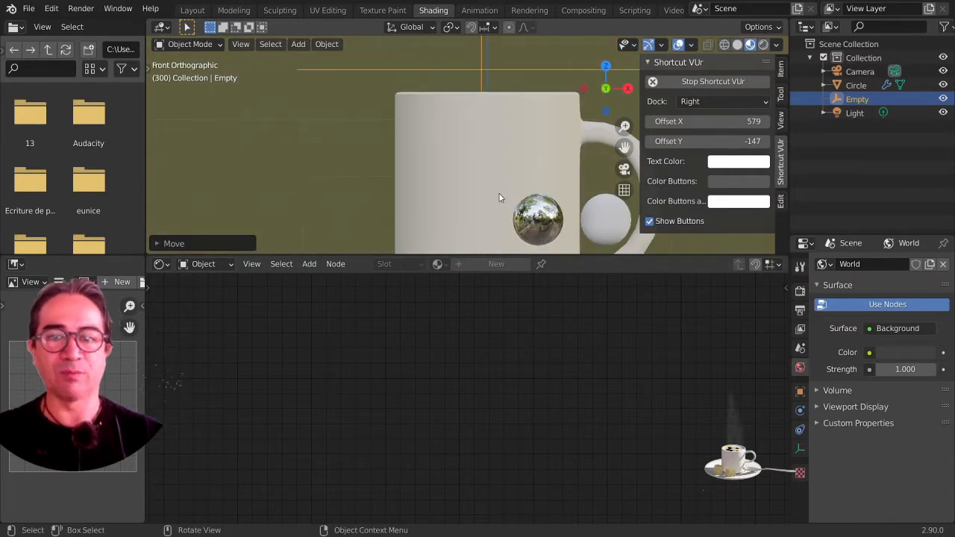
middle_click_drag(500, 197, 460, 214)
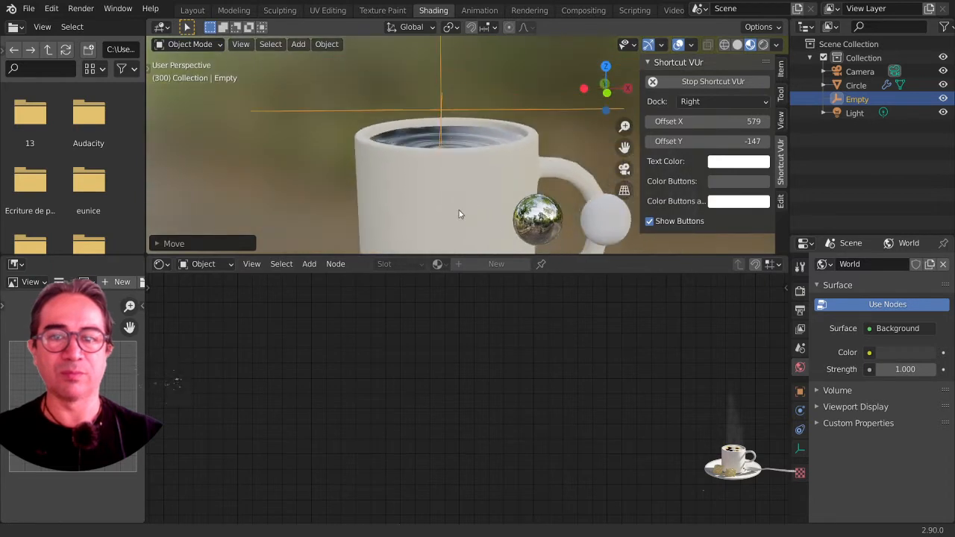
key("KP_1")
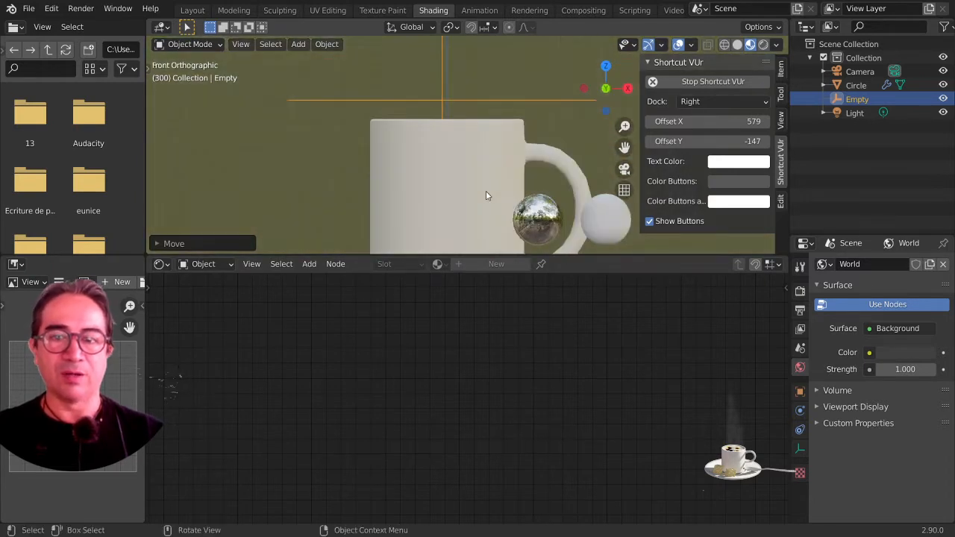
key("r")
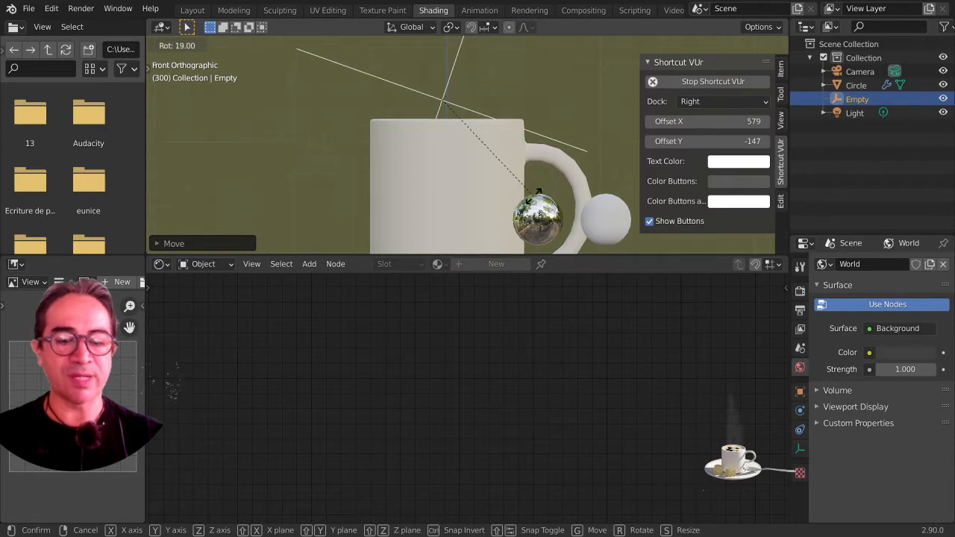
type("90")
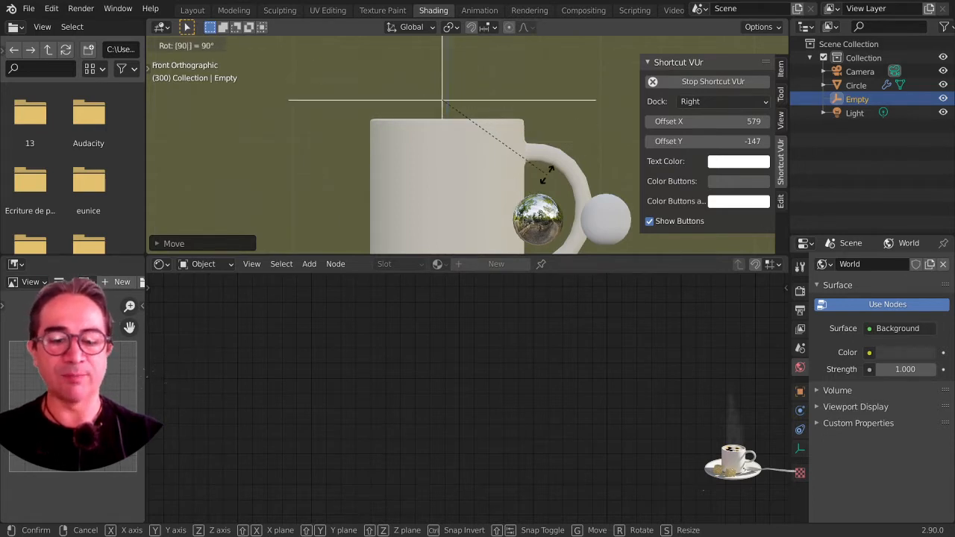
key("Return")
middle_click_drag(547, 174, 503, 186)
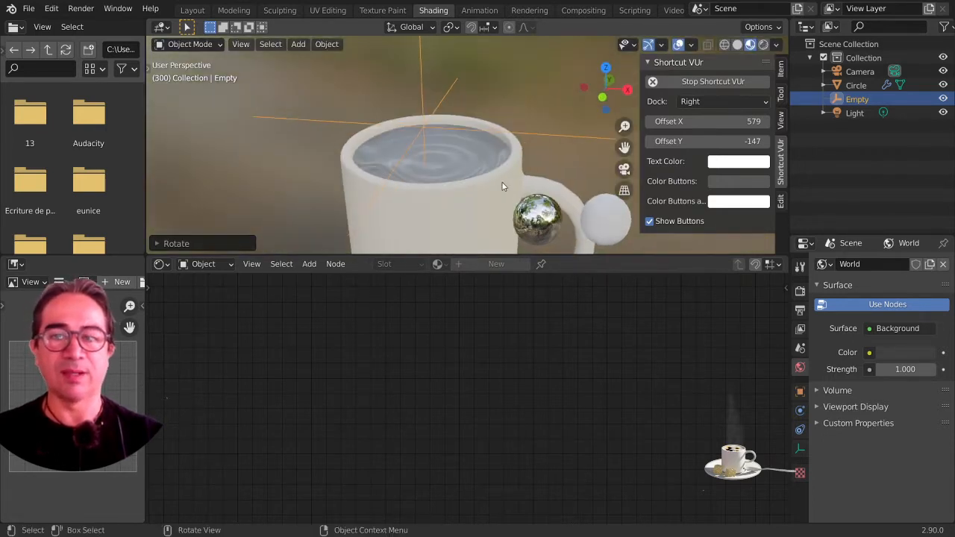
- Lower the Empty about 0.19 m along Z toward the coffee surface
key("g")
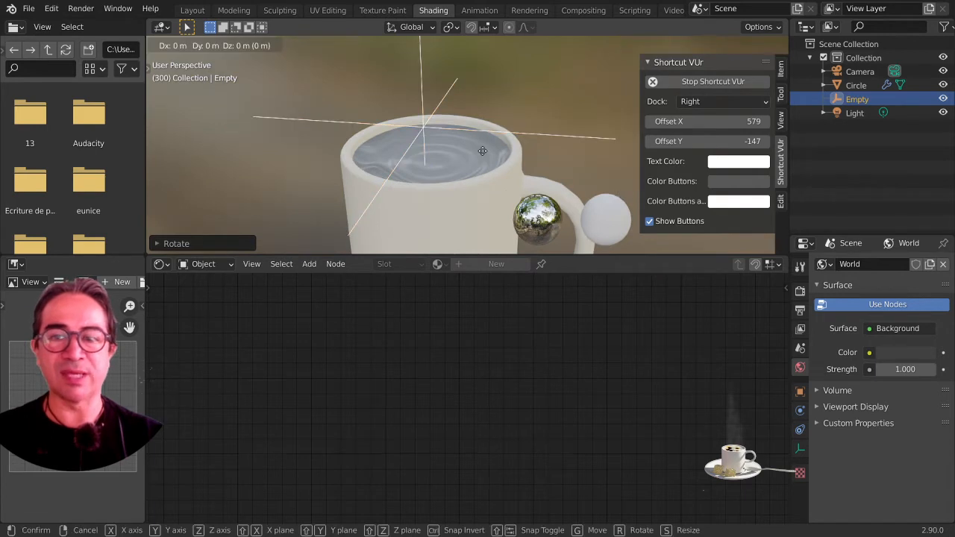
key("z")
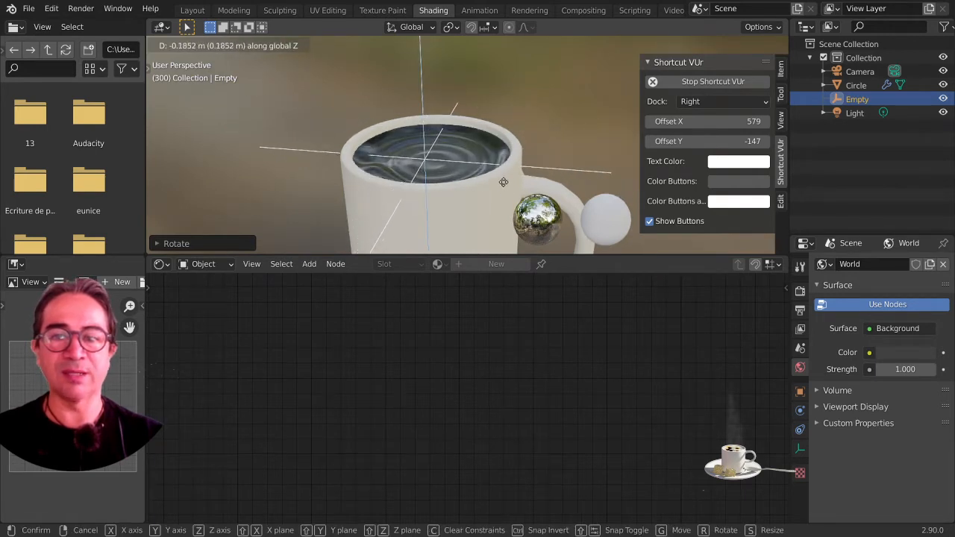
left_click(504, 183)
- Fine-tune the Empty's height at the coffee surface with small moves along Z
scroll(482, 153, "up", 4)
middle_click_drag(483, 153, 477, 183)
key("g")
key("z")
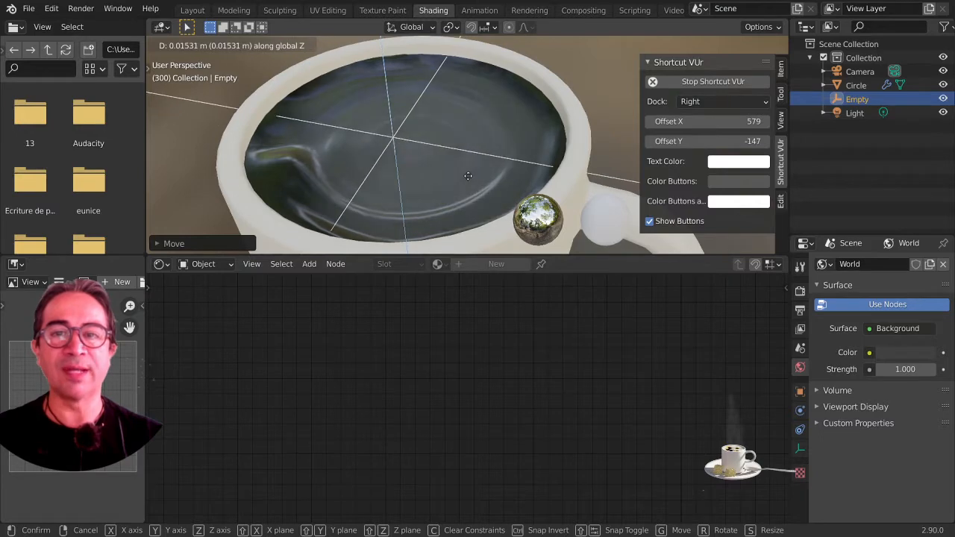
left_click(468, 176)
key("g")
key("z")
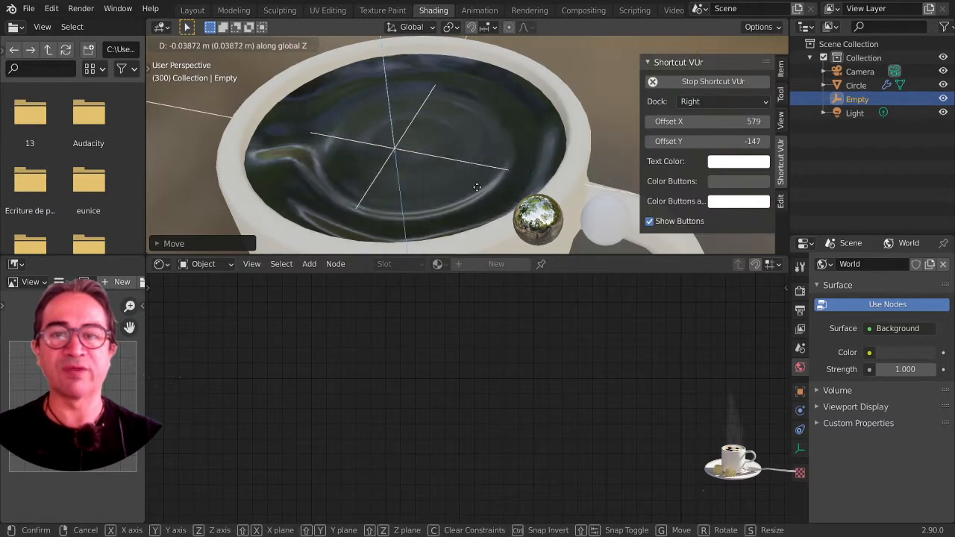
left_click(464, 187)
middle_click_drag(463, 187, 432, 153)
- Reselect the Empty and adjust its height along Z in a temporarily maximized 3D viewport, watching the coffee's shading
left_click(399, 128)
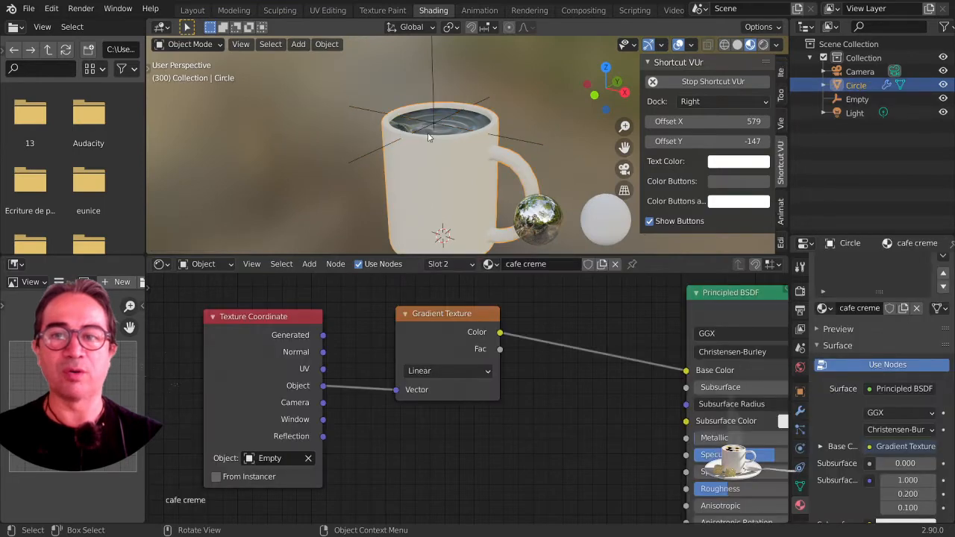
scroll(429, 137, "up", 3)
left_click(420, 78)
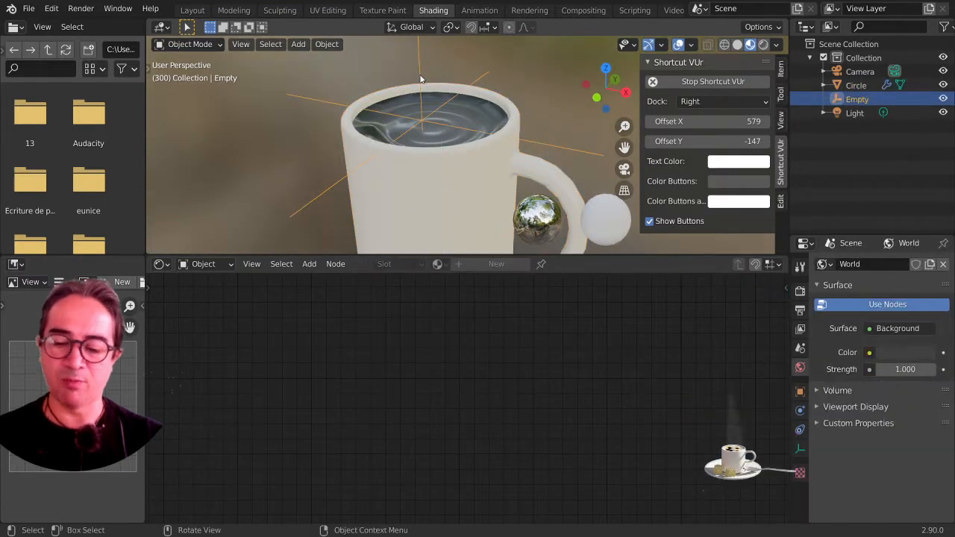
key("ctrl+space")
scroll(477, 281, "up", 2)
middle_click_drag(477, 280, 498, 292, "shift")
scroll(507, 292, "up", 3)
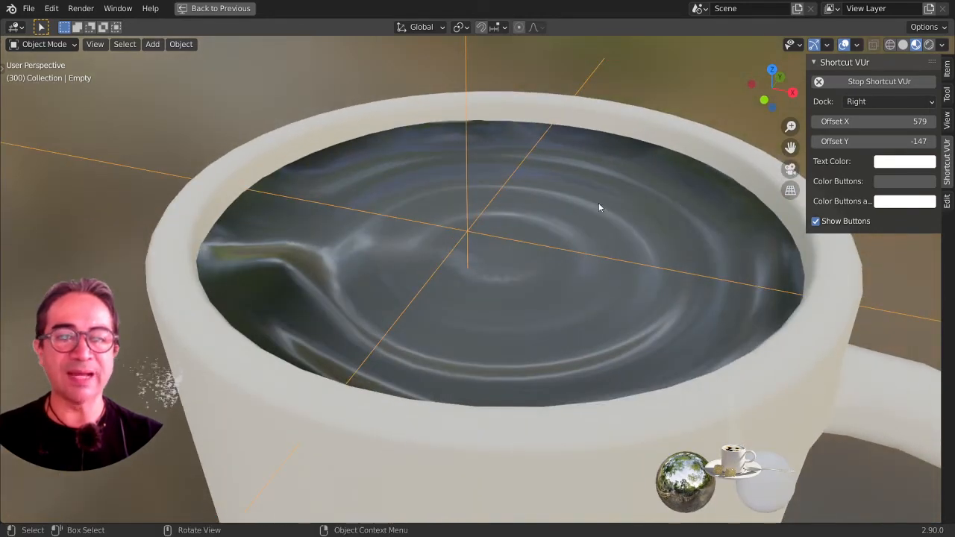
key("g")
key("z")
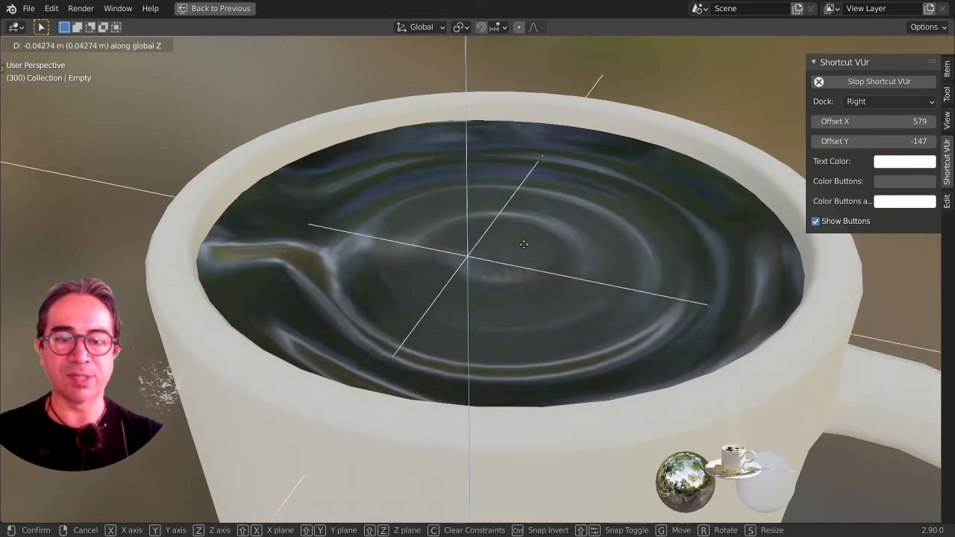
left_click(519, 228)
scroll(459, 270, "down", 5)
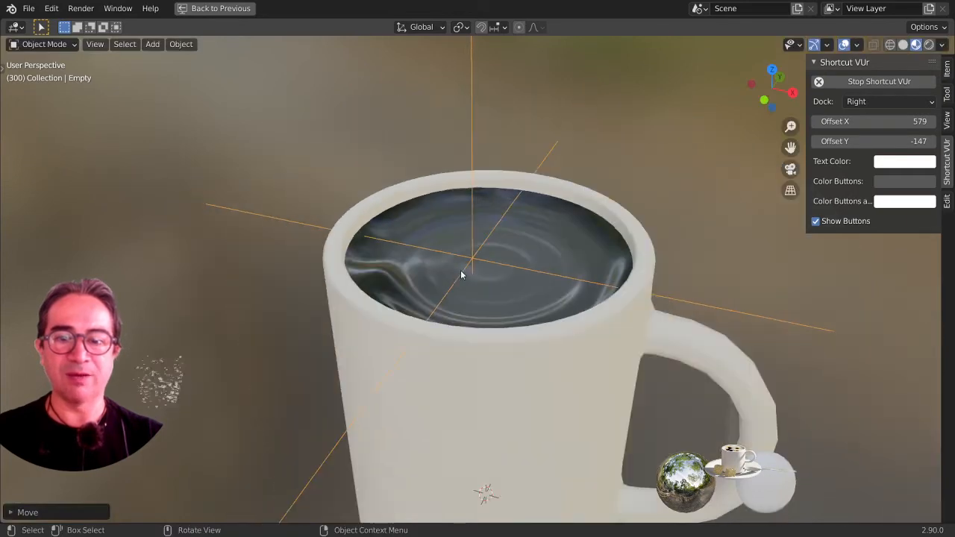
key("ctrl+space")
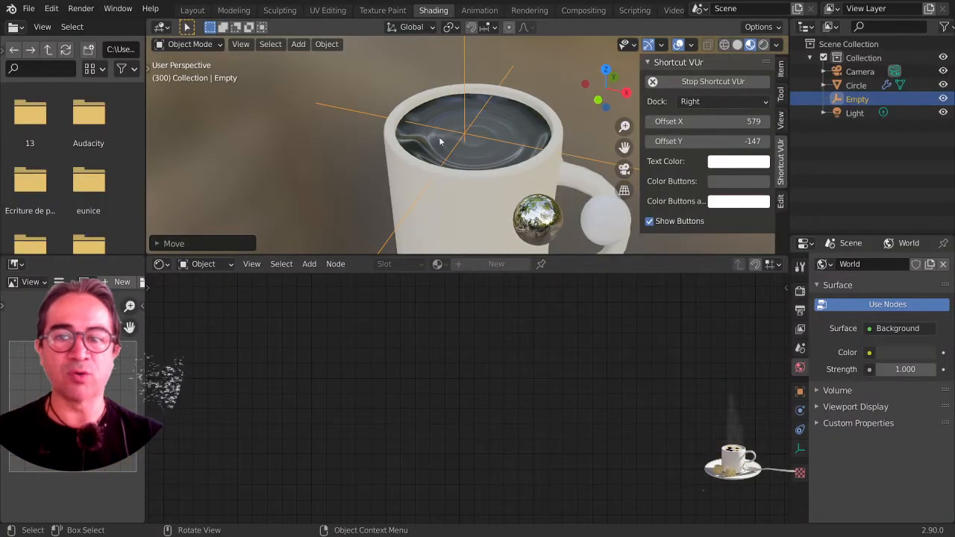
- Insert a ColorRamp node between the Gradient Texture and the Principled BSDF's Base Color in the mug's cafe creme material
left_click(417, 147)
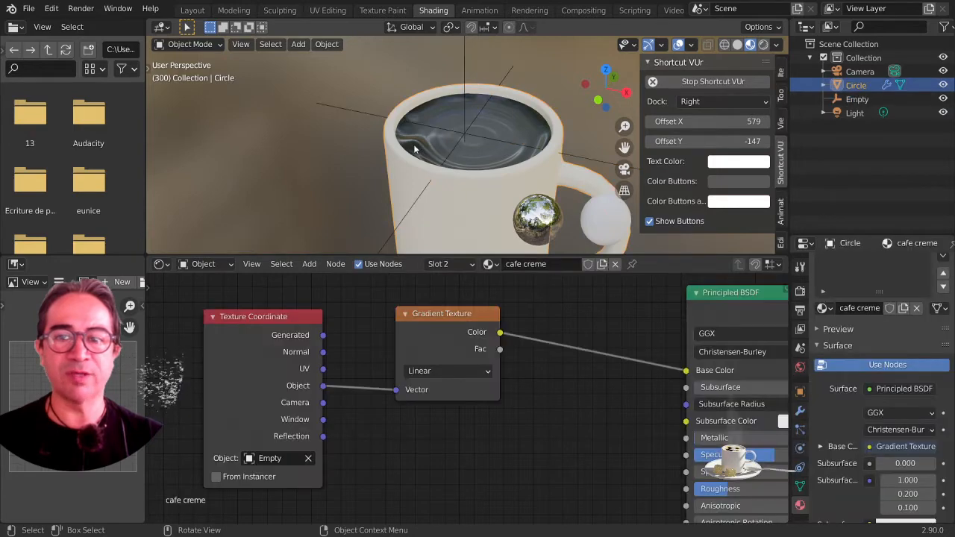
scroll(538, 394, "up", 2)
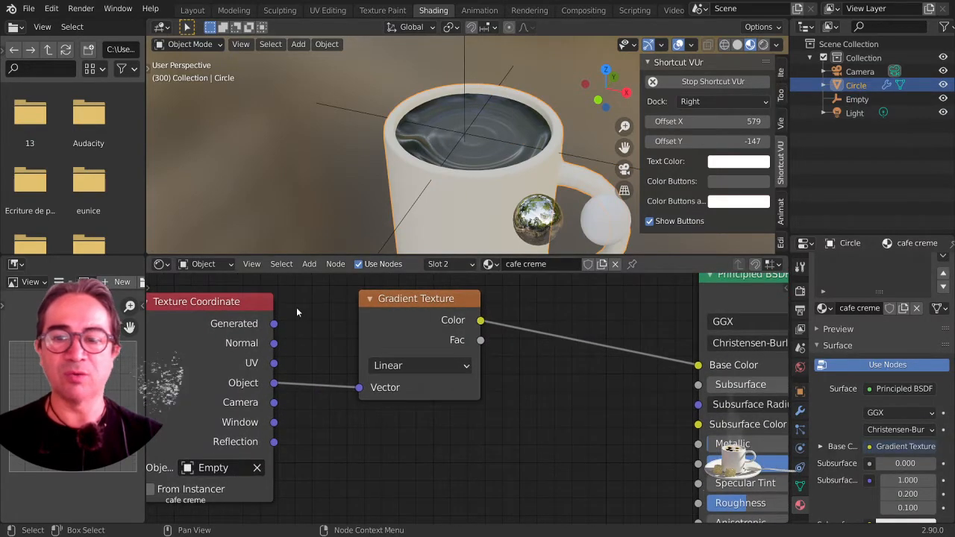
left_click_drag(426, 298, 294, 299)
scroll(408, 358, "down", 1)
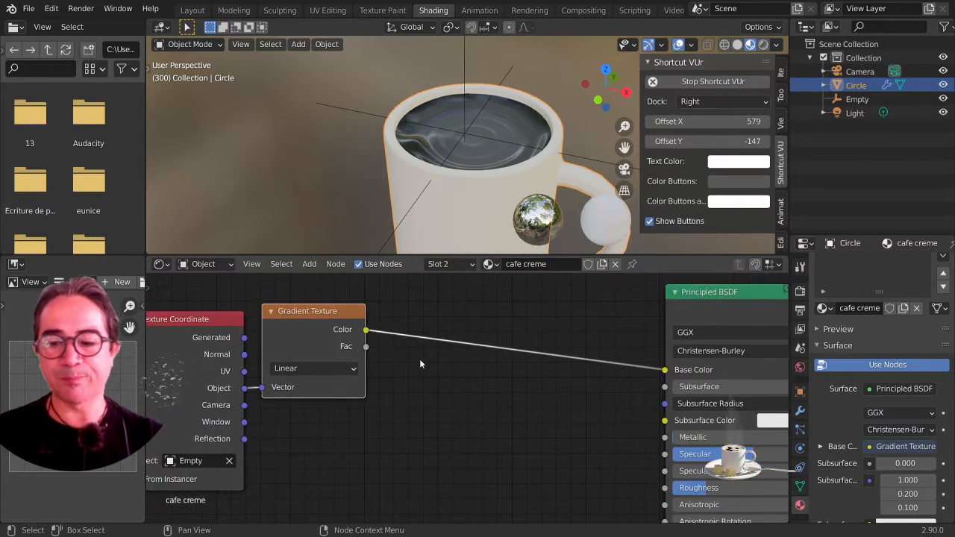
key("shift+a")
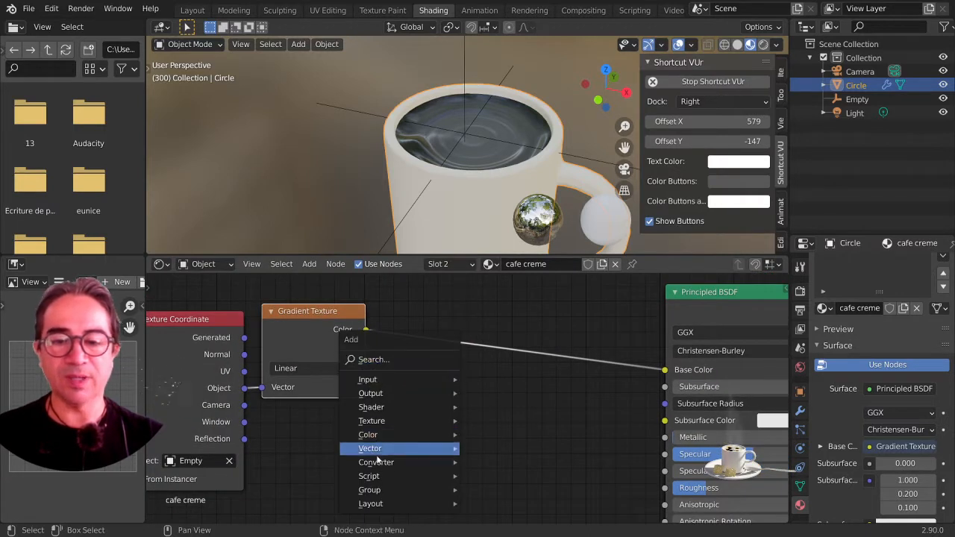
mouse_move(396, 464)
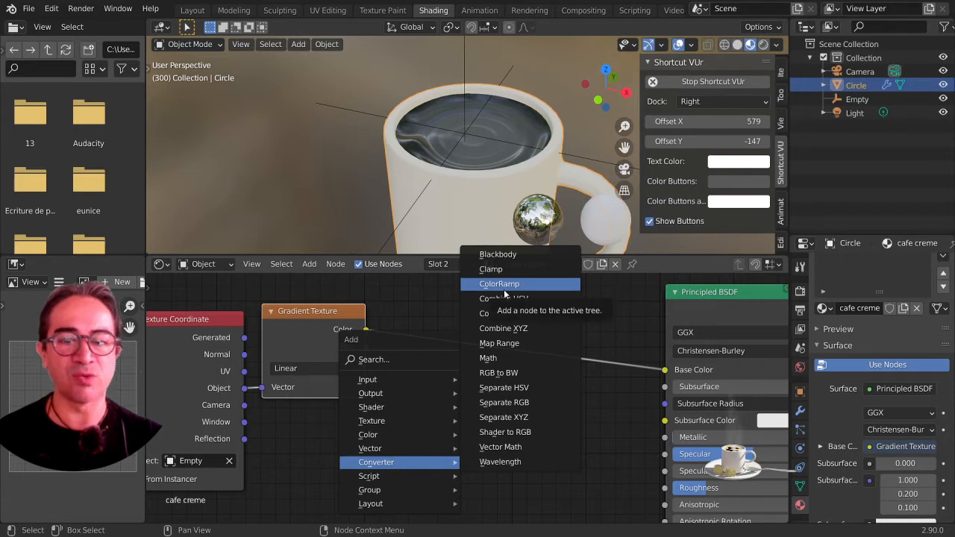
left_click(512, 285)
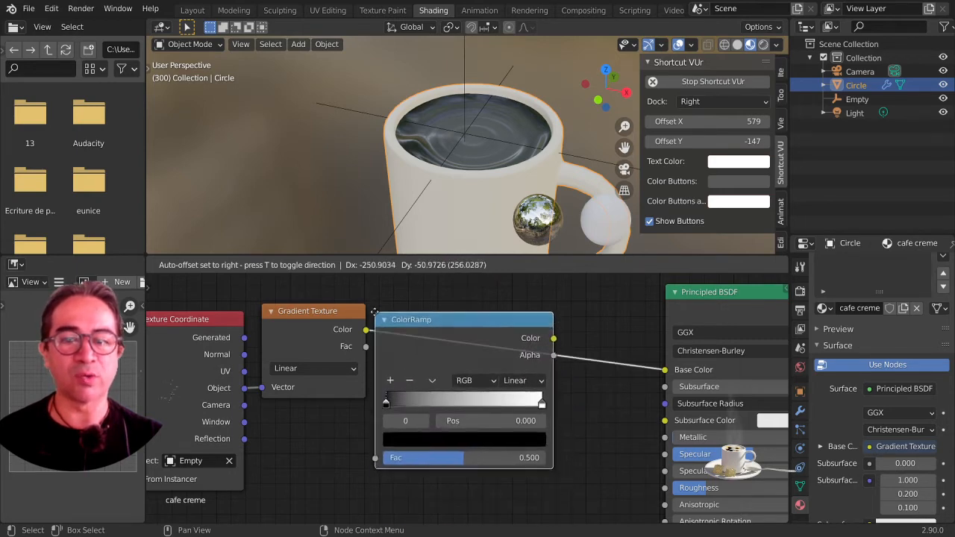
left_click(379, 303)
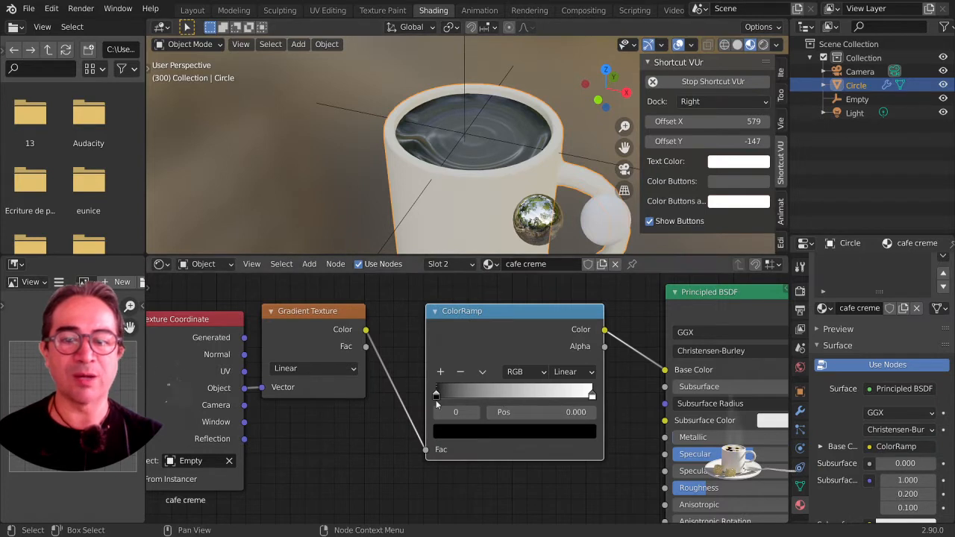
- Bring the ColorRamp's black and white stops close together near the start, with the white stop at position 0.160
left_click_drag(437, 394, 457, 395)
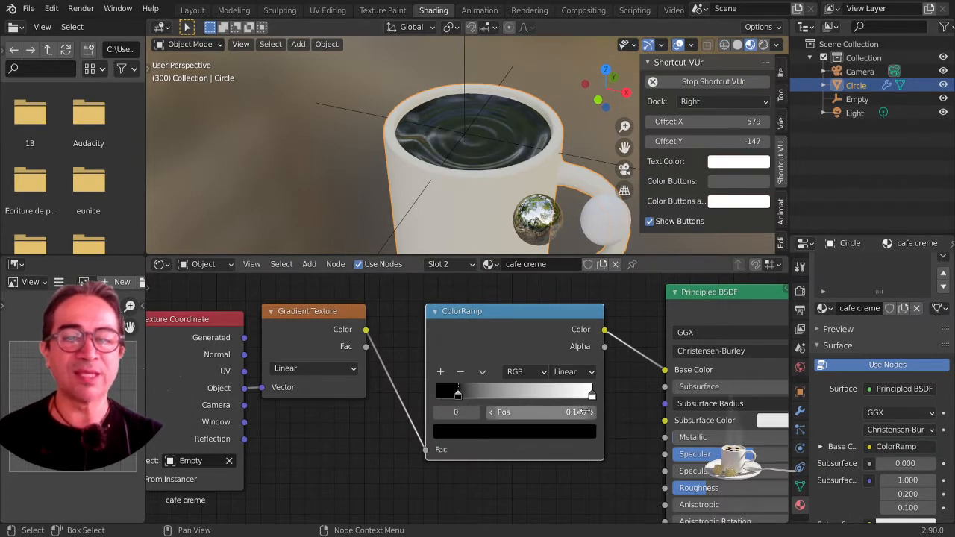
left_click(591, 394)
mouse_move(591, 395)
left_mouse_down()
mouse_move(429, 396)
mouse_move(457, 400)
left_mouse_up()
scroll(472, 393, "up", 1)
scroll(480, 375, "up", 2)
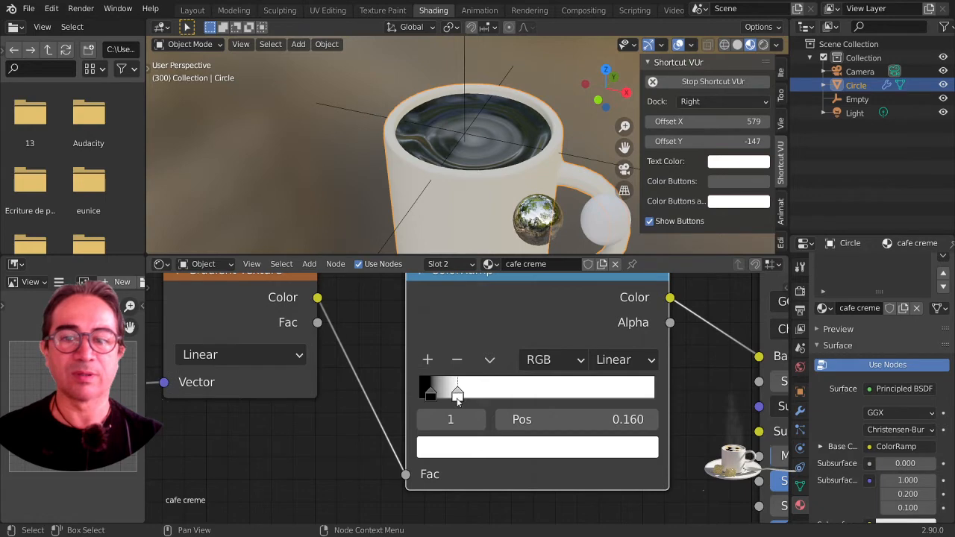
- Select the Empty and raise it along Z in two small moves to spread the light colour over the coffee
left_click(464, 71)
key("g")
key("z")
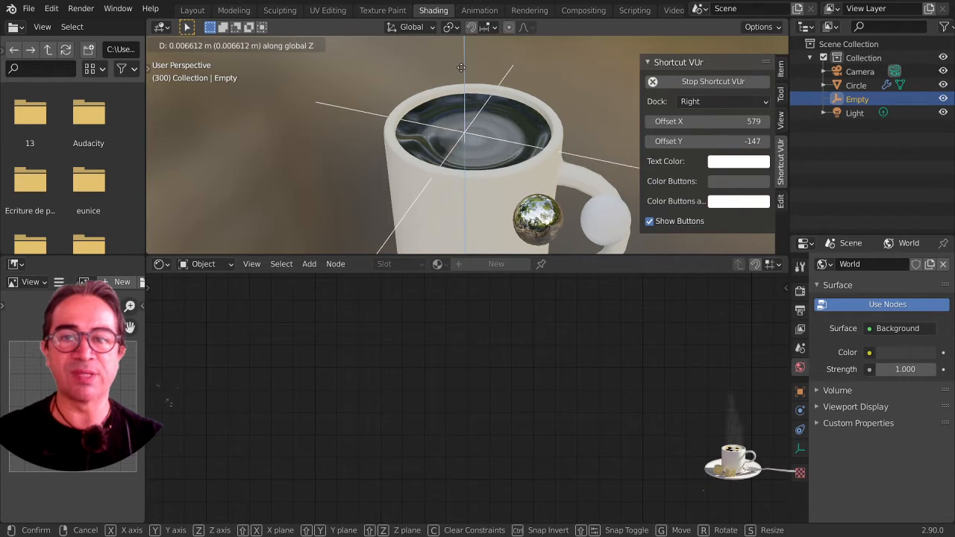
left_click(461, 68)
key("g")
key("z")
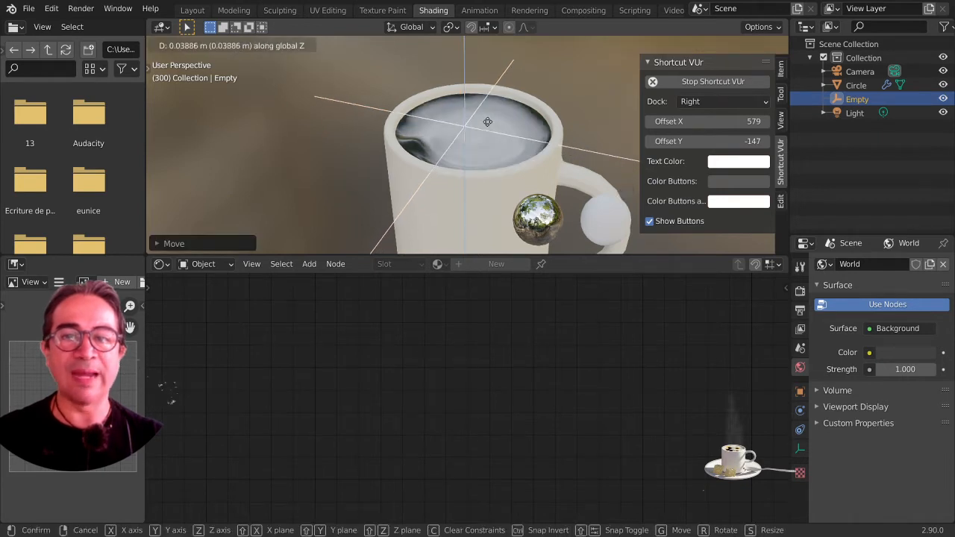
left_click(488, 123)
scroll(488, 126, "up", 1)
middle_click_drag(488, 126, 440, 148, "shift")
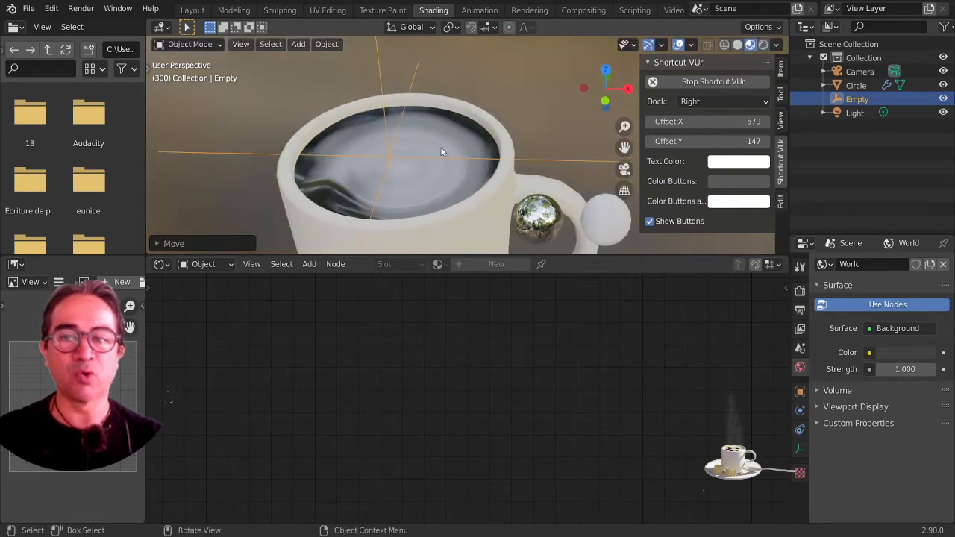
- Reverse the mug material's ColorRamp stops, with white at the start and the black stop at position 0.089
left_click(424, 199)
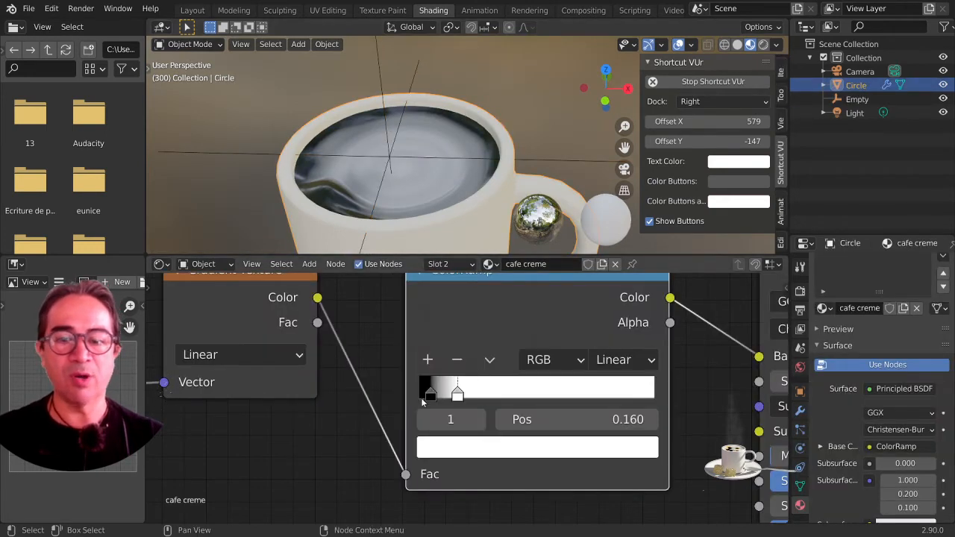
mouse_move(431, 394)
left_mouse_down()
mouse_move(478, 395)
mouse_move(422, 396)
mouse_move(448, 396)
mouse_move(438, 396)
left_mouse_up()
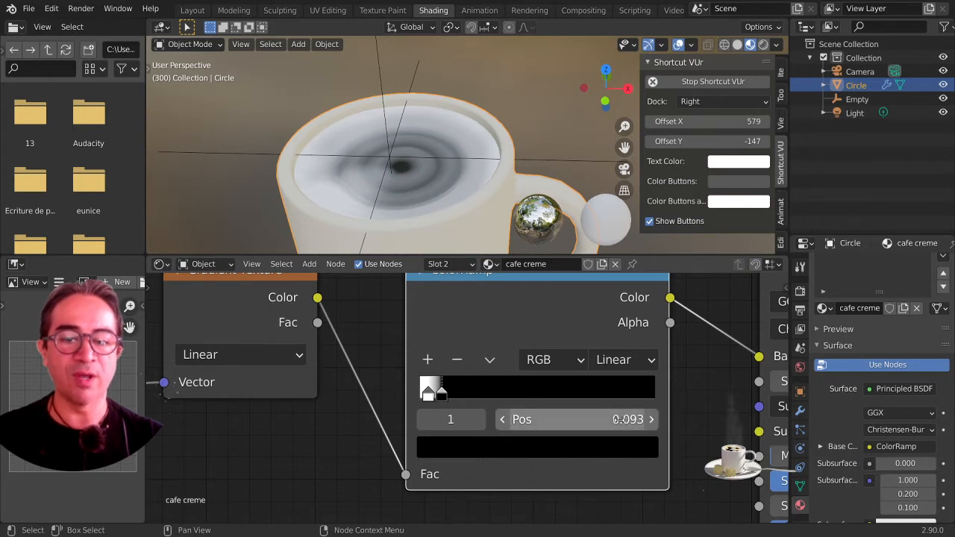
mouse_move(609, 422)
left_mouse_down()
mouse_move(684, 422)
mouse_move(618, 422)
left_mouse_up()
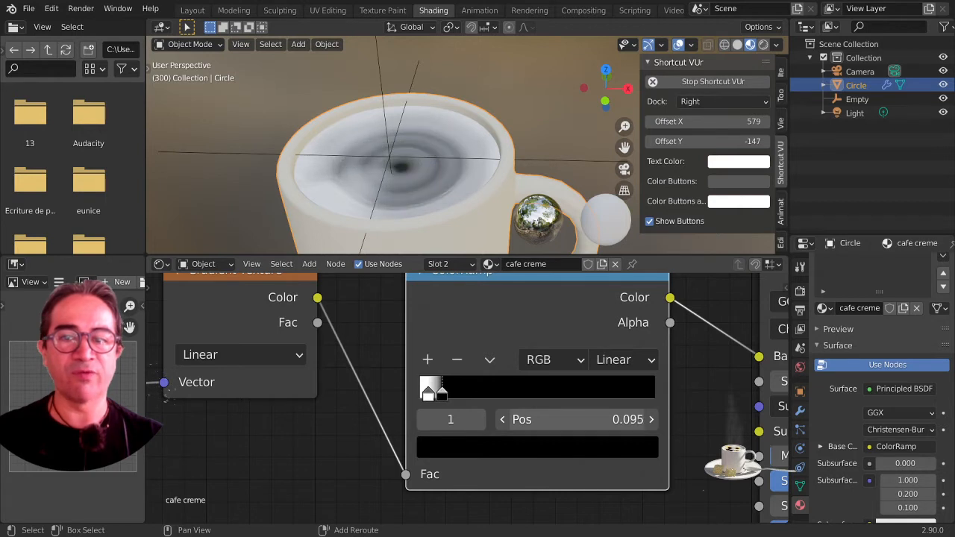
left_click_drag(423, 399, 440, 401)
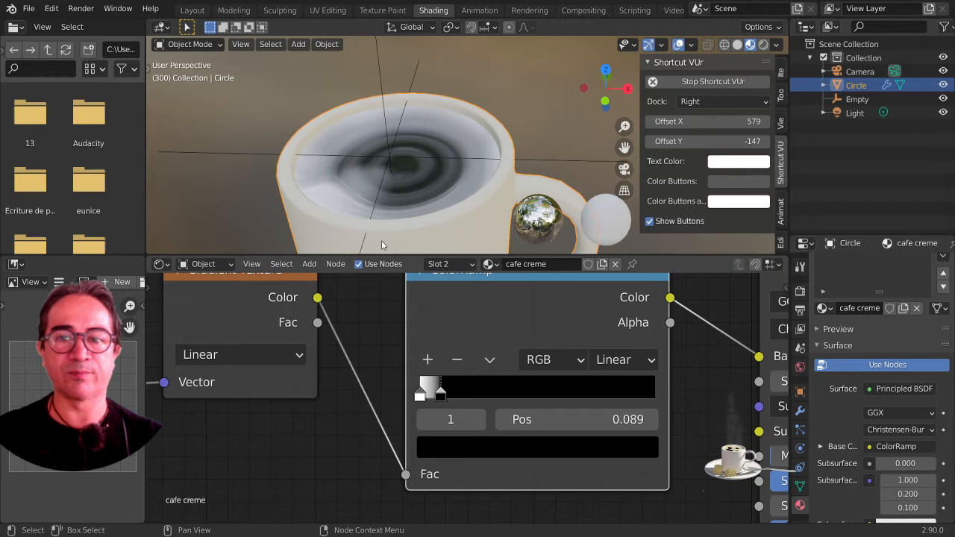
- Shift the Empty along Z to adjust the dark centre of the foam, and reselect the mug
left_click(381, 76)
key("g")
key("z")
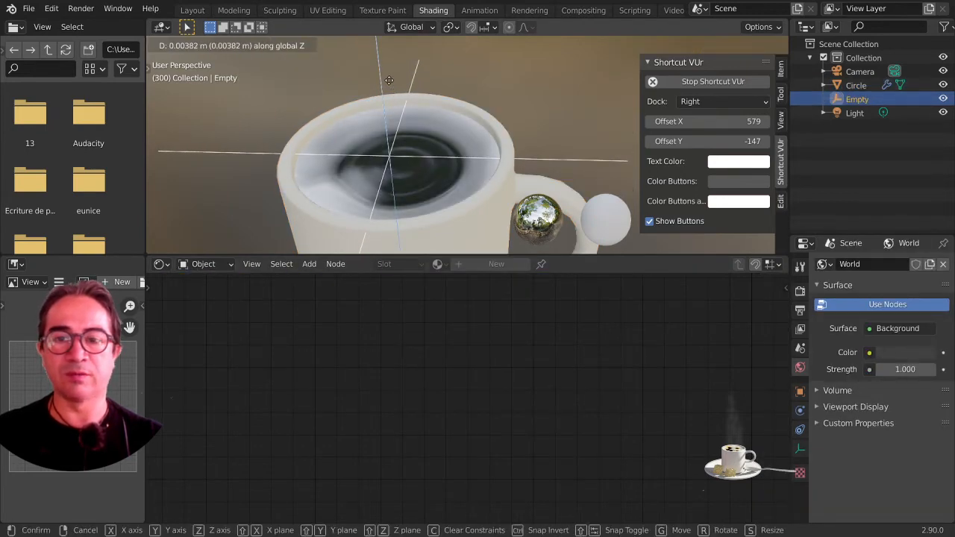
left_click(456, 218)
middle_click_drag(455, 218, 377, 189)
scroll(481, 191, "up", 3)
scroll(428, 197, "up", 3)
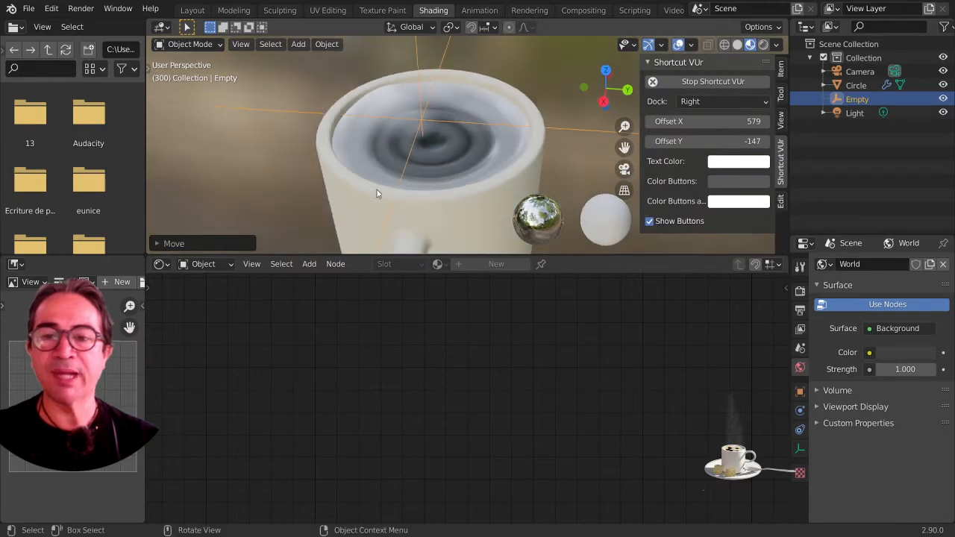
left_click(355, 132)
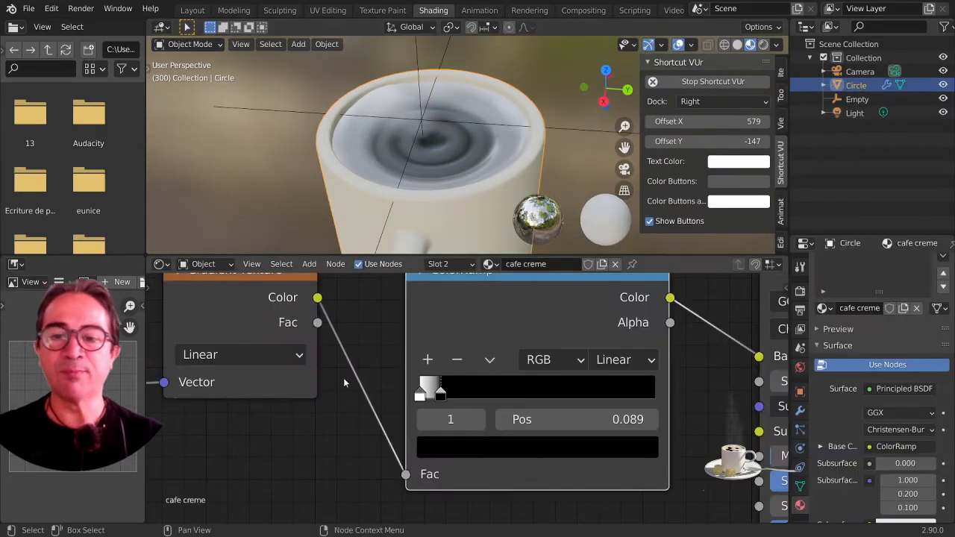
- Move the Texture Coordinate, Gradient Texture and ColorRamp nodes close together, away from the Principled BSDF, to free space before it
scroll(343, 378, "down", 5)
scroll(453, 393, "down", 1)
left_click_drag(329, 362, 238, 342)
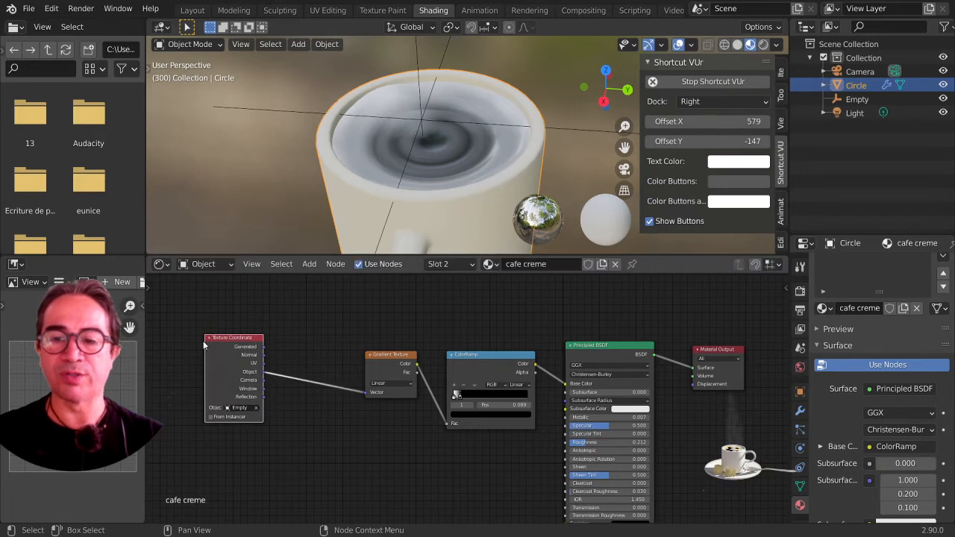
left_click_drag(390, 357, 288, 333)
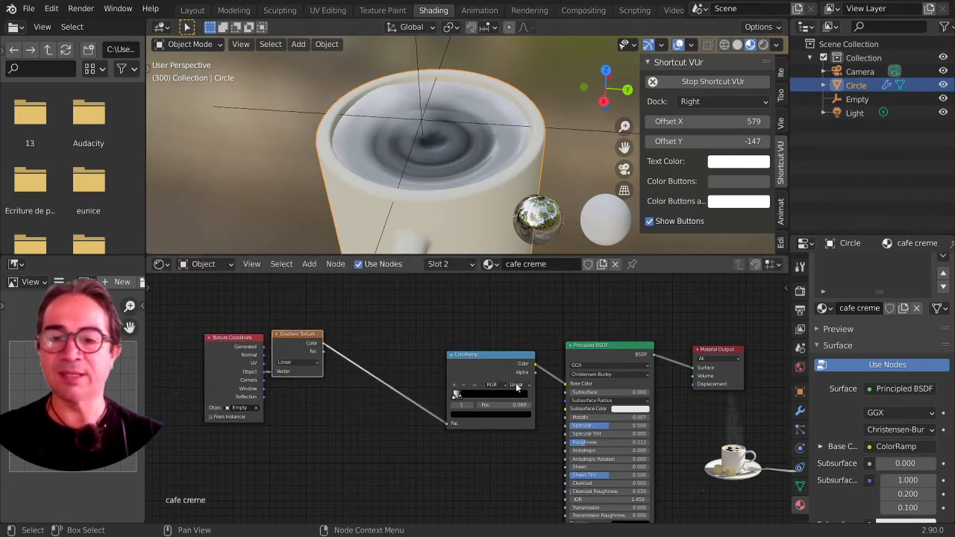
left_click_drag(506, 357, 394, 305)
scroll(391, 304, "up", 3)
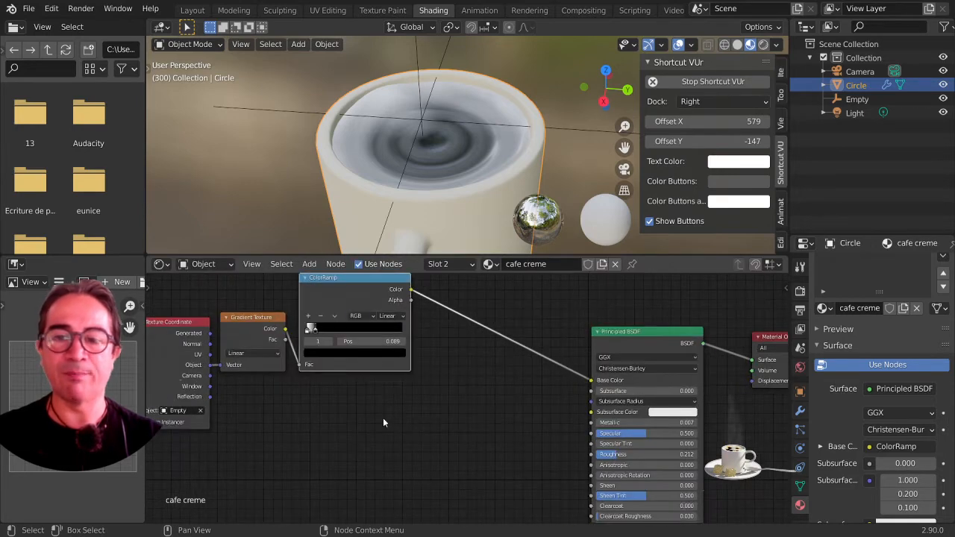
scroll(384, 422, "down", 3)
scroll(385, 433, "down", 1)
middle_click_drag(386, 433, 443, 411)
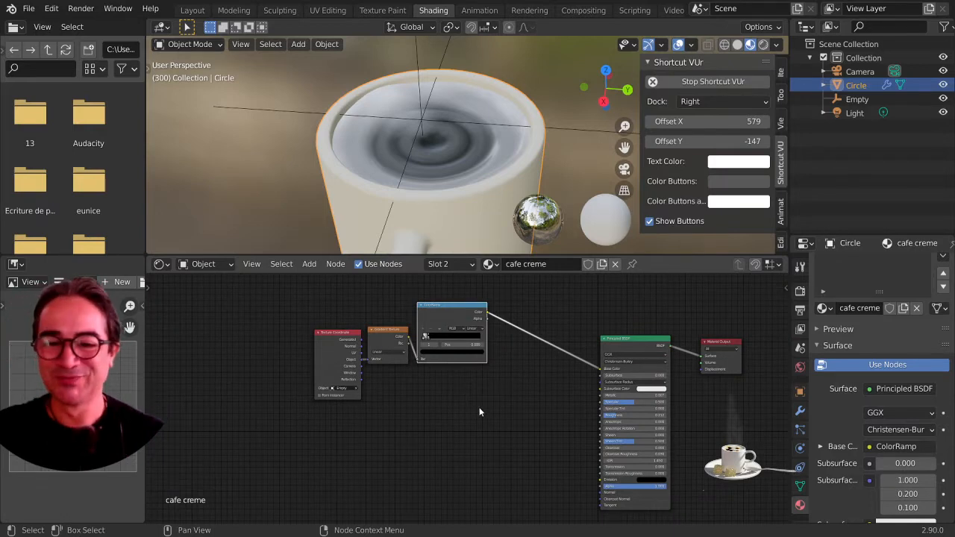
scroll(479, 408, "up", 4)
middle_click_drag(474, 456, 474, 373)
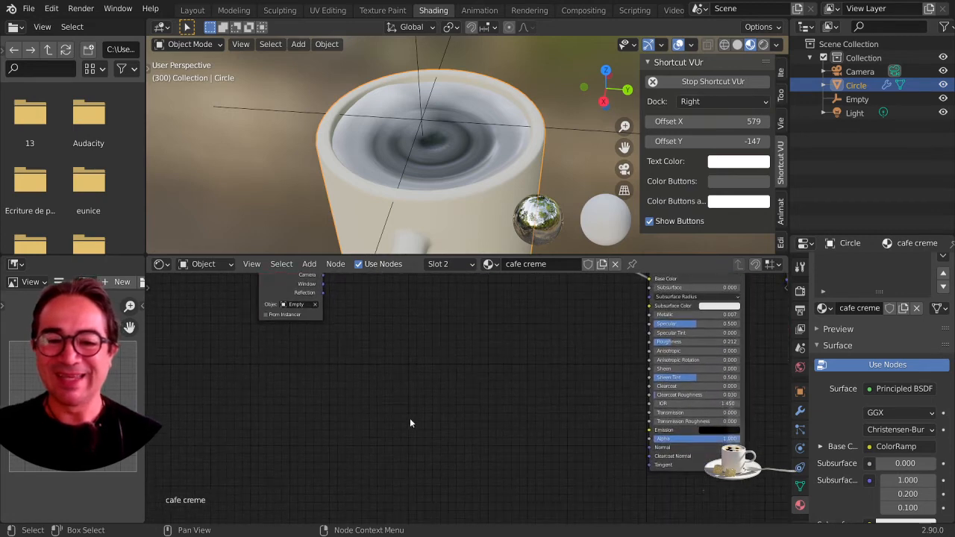
scroll(395, 419, "down", 1)
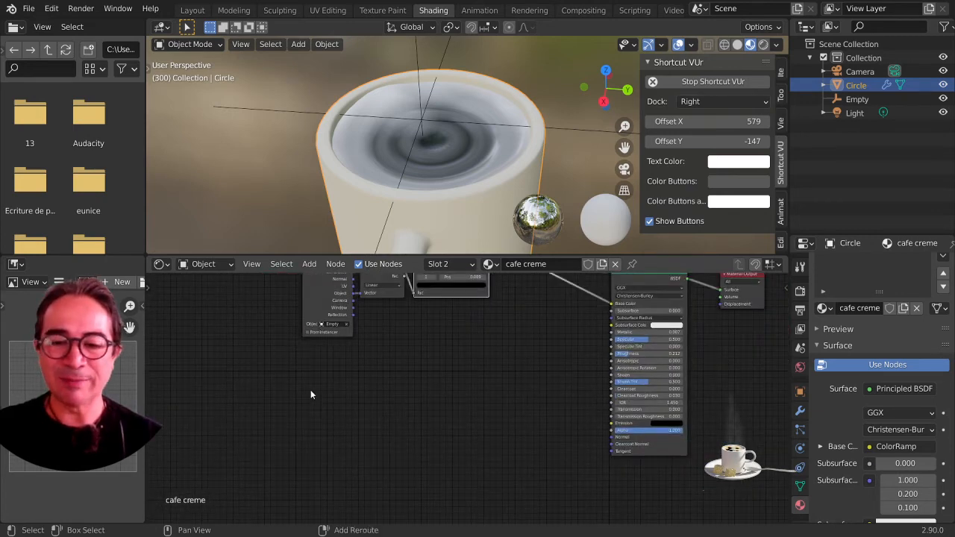
key("shift+a")
mouse_move(310, 388)
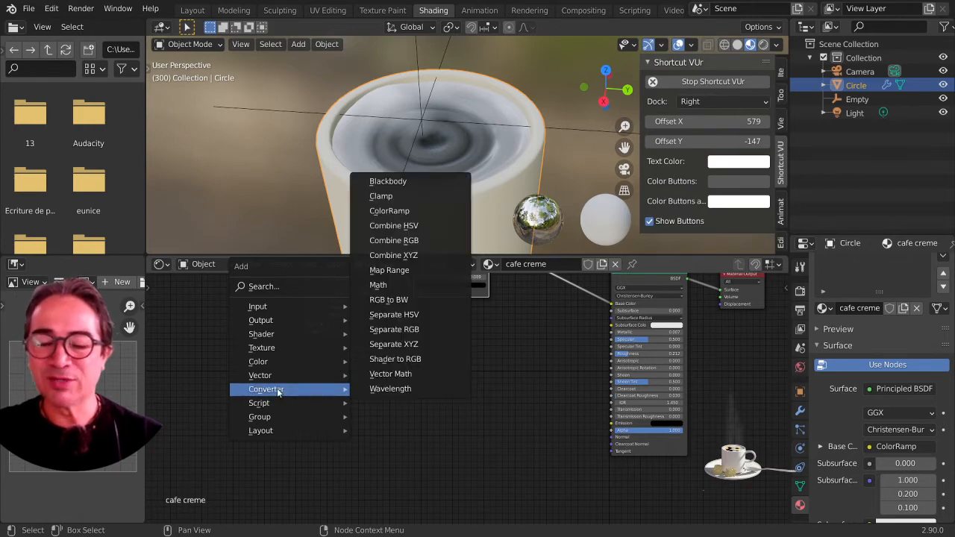
mouse_move(283, 354)
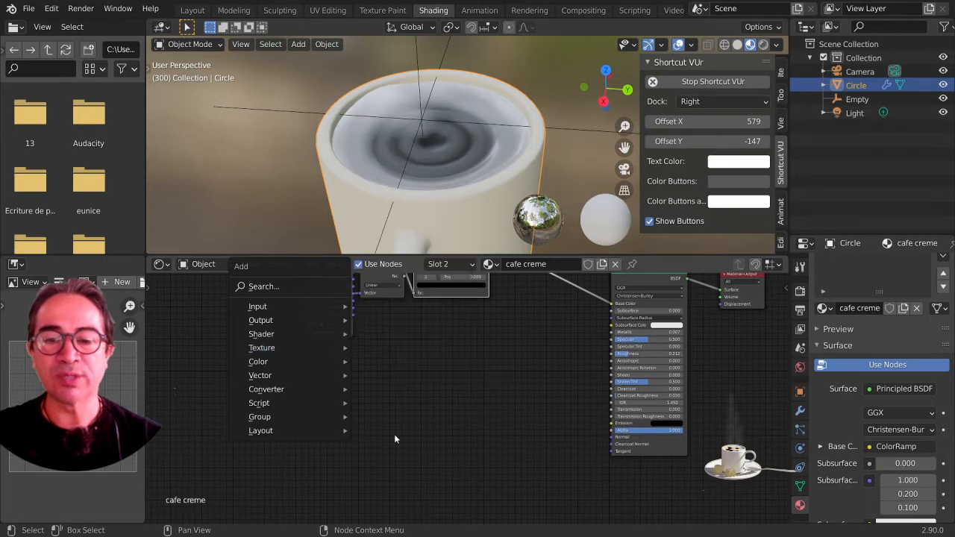
- Add a Magic Texture node below the Gradient Texture and preview its colour output on the coffee surface
scroll(398, 410, "up", 3)
middle_click_drag(379, 386, 388, 442)
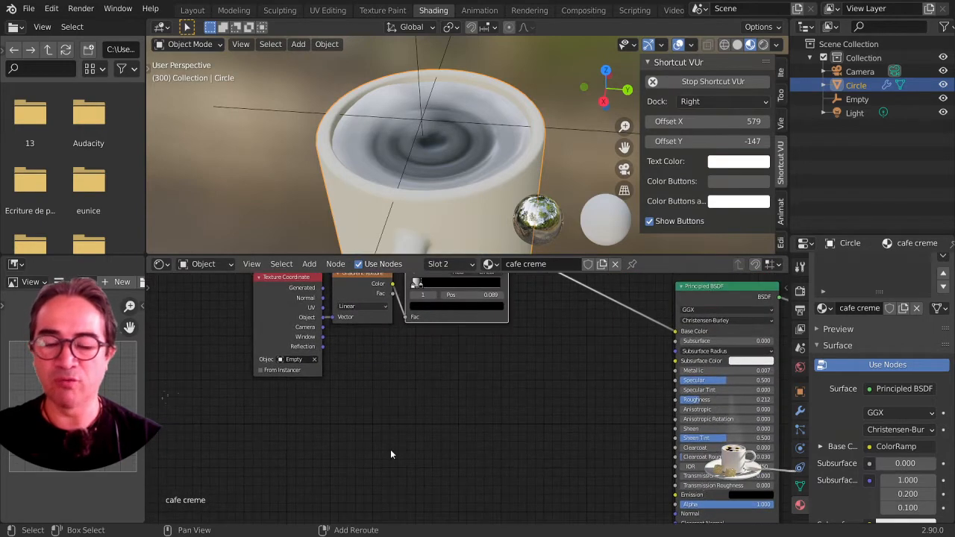
key("shift+a")
mouse_move(353, 419)
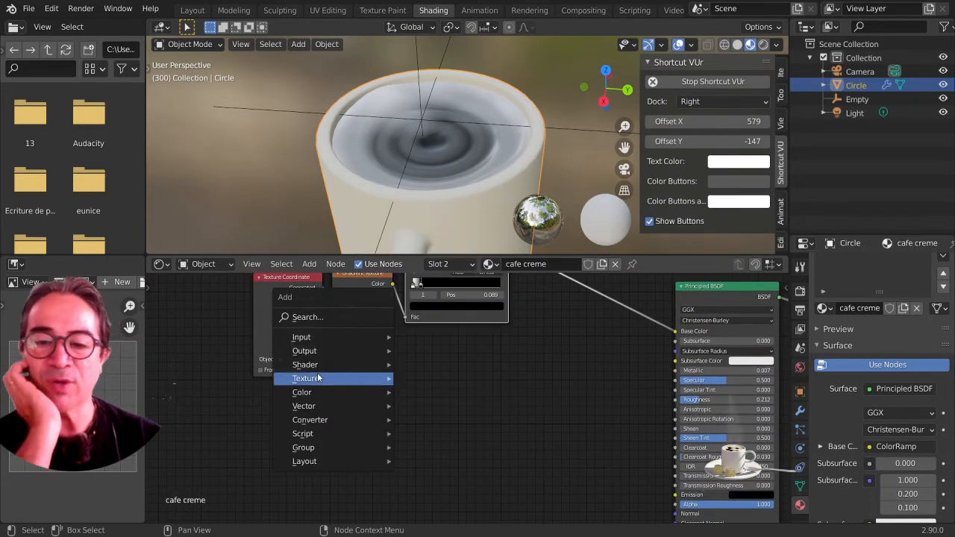
mouse_move(317, 382)
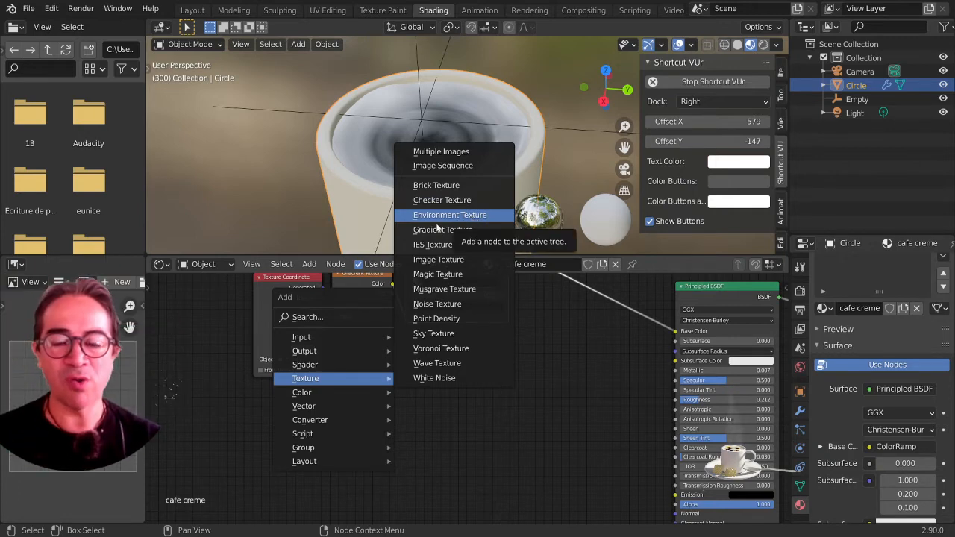
left_click(458, 276)
left_click(388, 375)
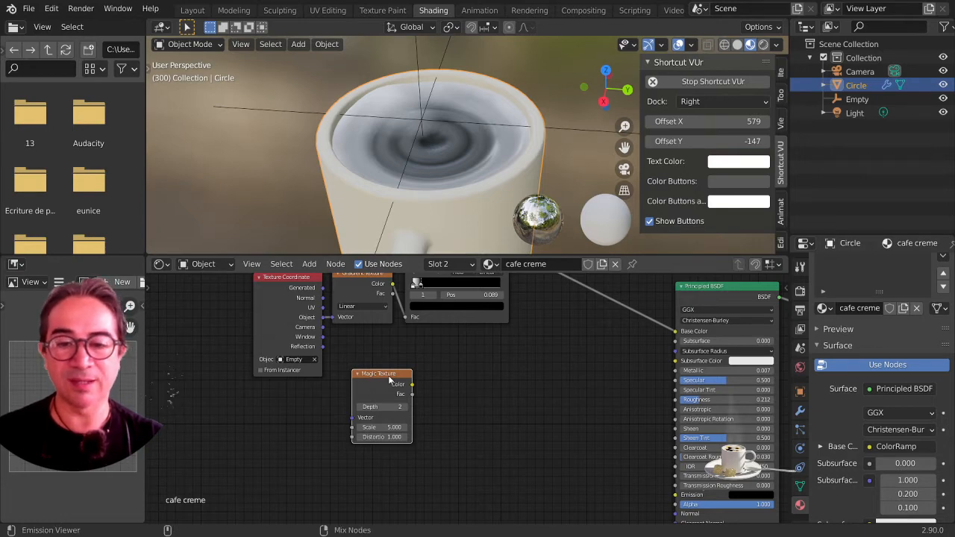
left_click(388, 375, "ctrl+shift")
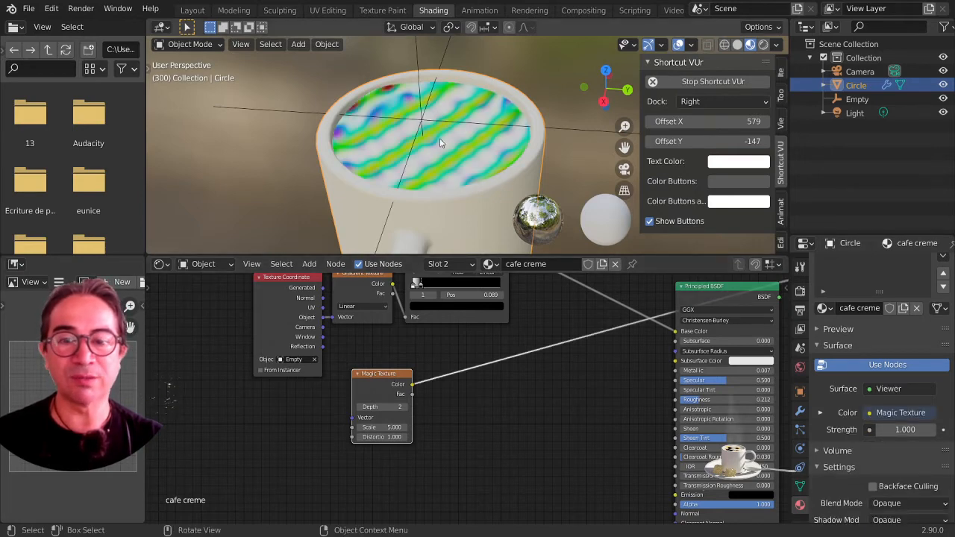
scroll(439, 143, "up", 1)
scroll(412, 361, "down", 2)
middle_click_drag(411, 363, 421, 401)
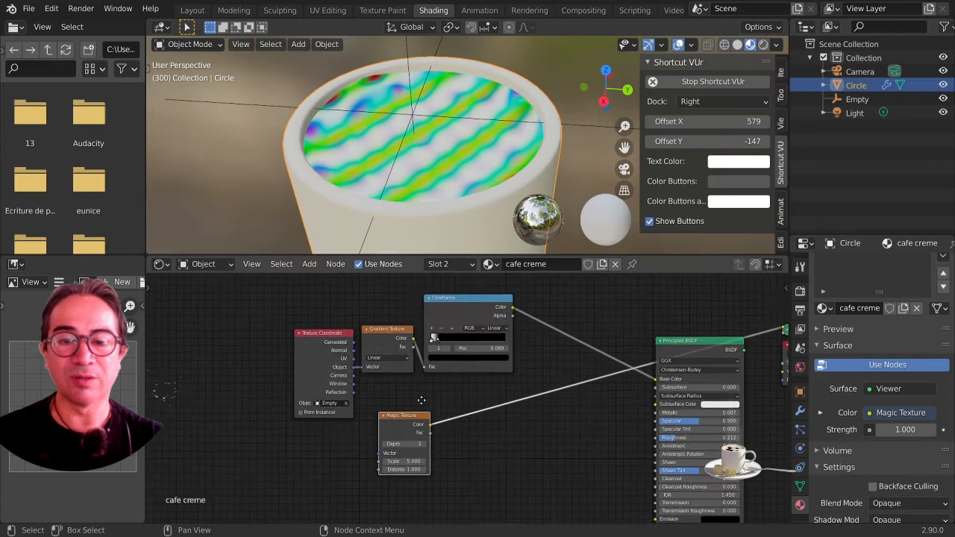
- Move the Texture Coordinate node away from the Gradient Texture, and preview the Gradient Texture and the Generated coordinates on the coffee
left_click(330, 336, "ctrl+shift")
left_click_drag(330, 336, 261, 331)
left_click(385, 331, "ctrl+shift")
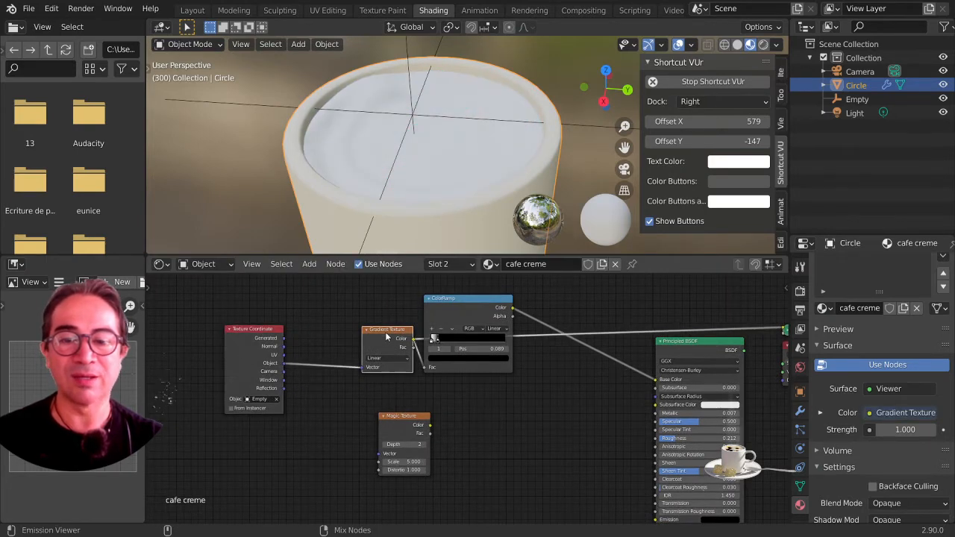
left_click(258, 334, "ctrl+shift")
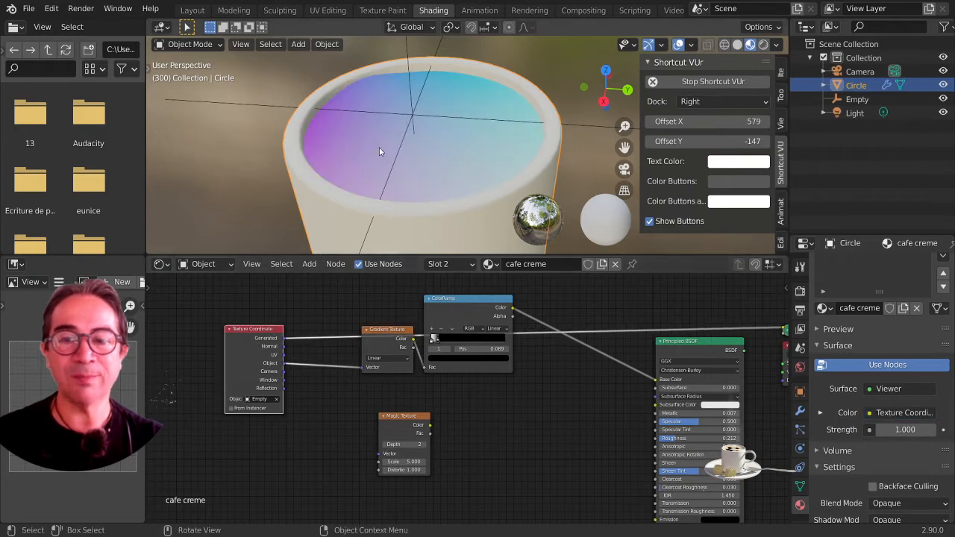
- Cycle the preview through the Texture Coordinate node's outputs, from Generated through Object and Camera and back to Generated
scroll(259, 339, "up", 2)
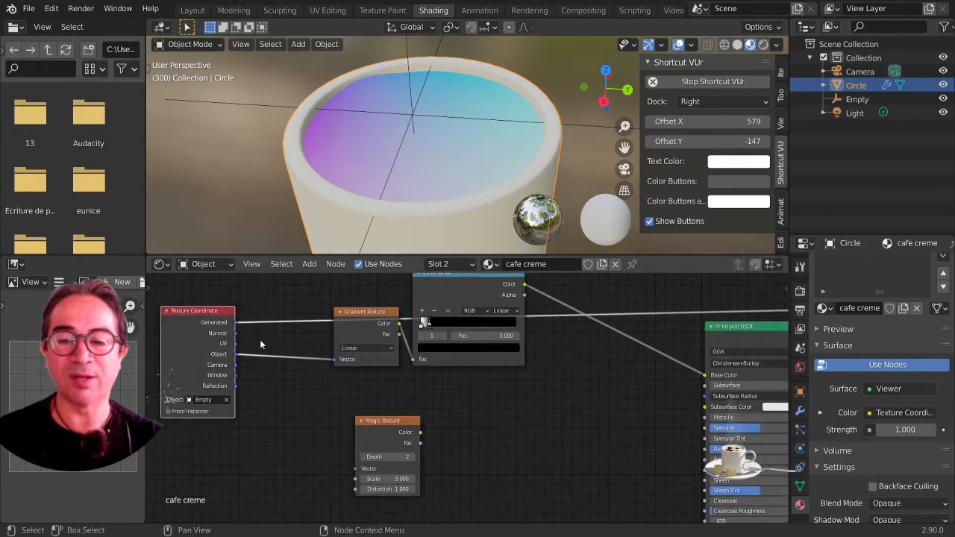
left_click(180, 303, "ctrl+shift")
left_click(179, 303, "ctrl+shift")
left_click(179, 304, "ctrl+shift")
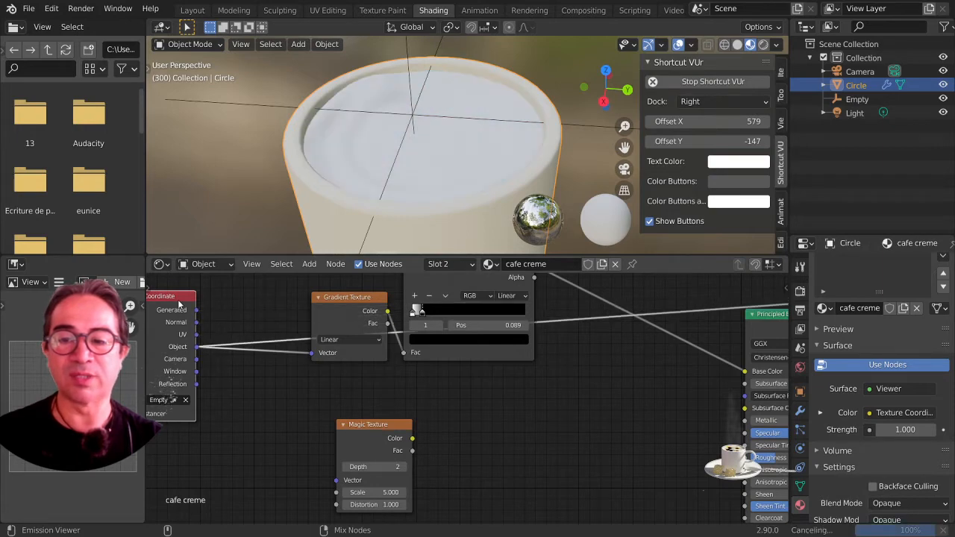
left_click(179, 304, "ctrl+shift")
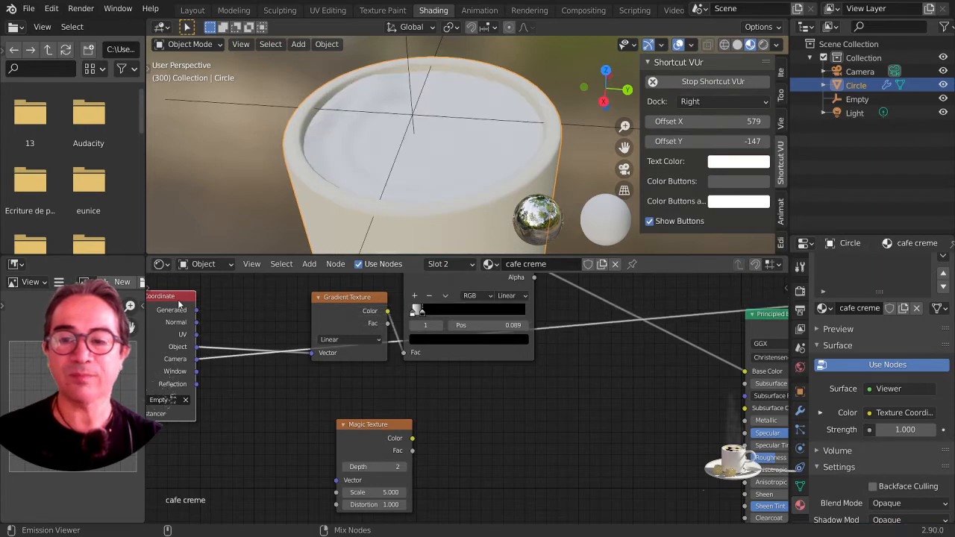
left_click(180, 304, "ctrl+shift")
left_click(179, 304, "ctrl+shift")
left_click(179, 304, "ctrl+shift")
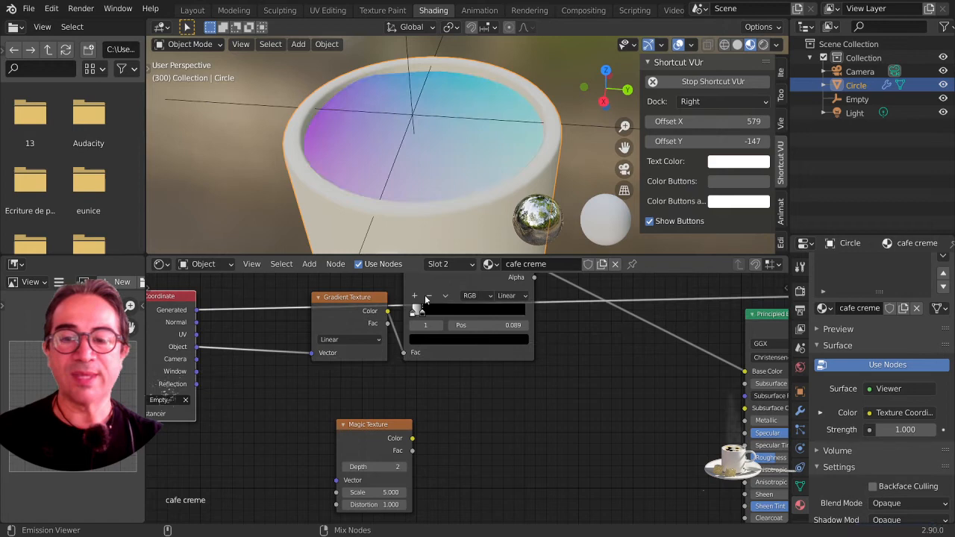
- Preview the Gradient Texture and ColorRamp outputs in turn on the coffee surface, ending with the Magic Texture colour output
left_click(333, 298, "ctrl+shift")
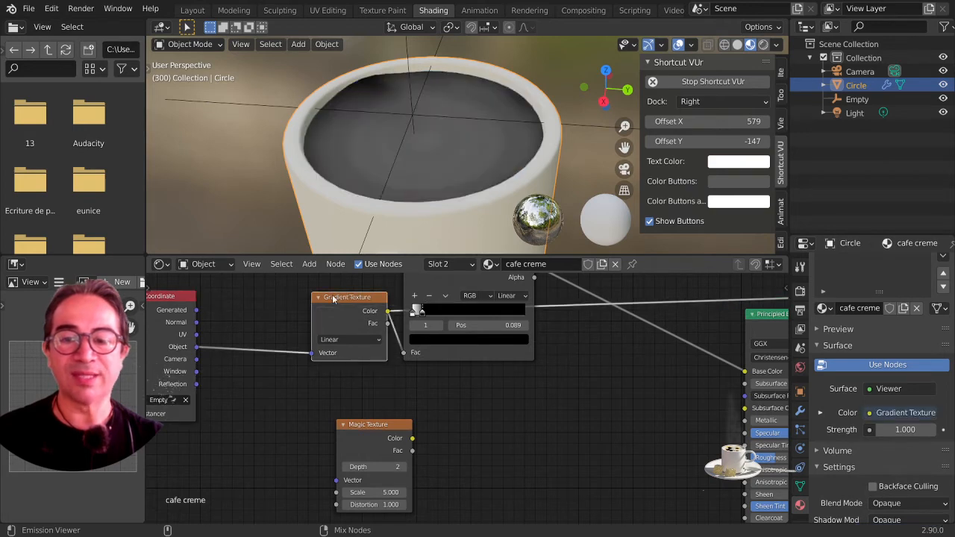
left_click(452, 283, "ctrl+shift")
scroll(421, 167, "down", 1)
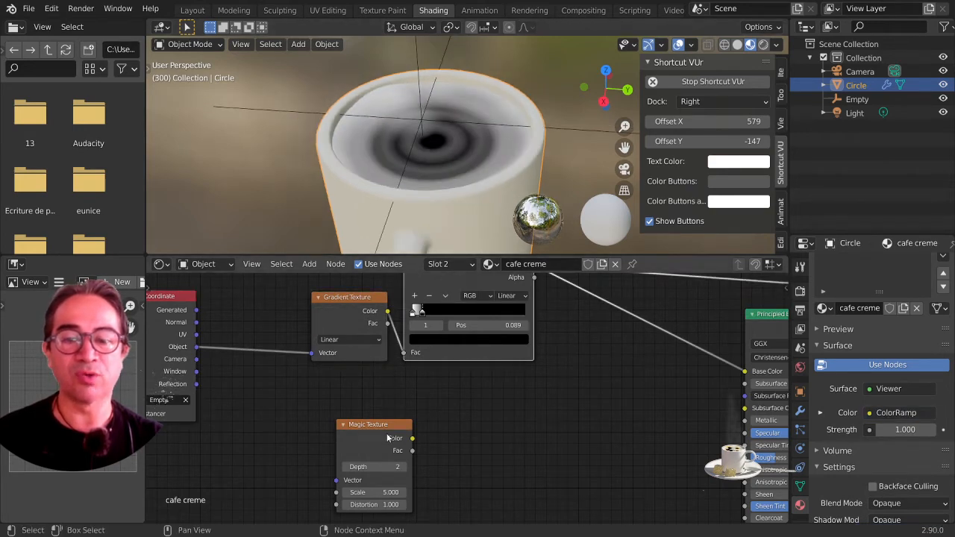
middle_click_drag(388, 438, 364, 510)
left_click(326, 382, "ctrl+shift")
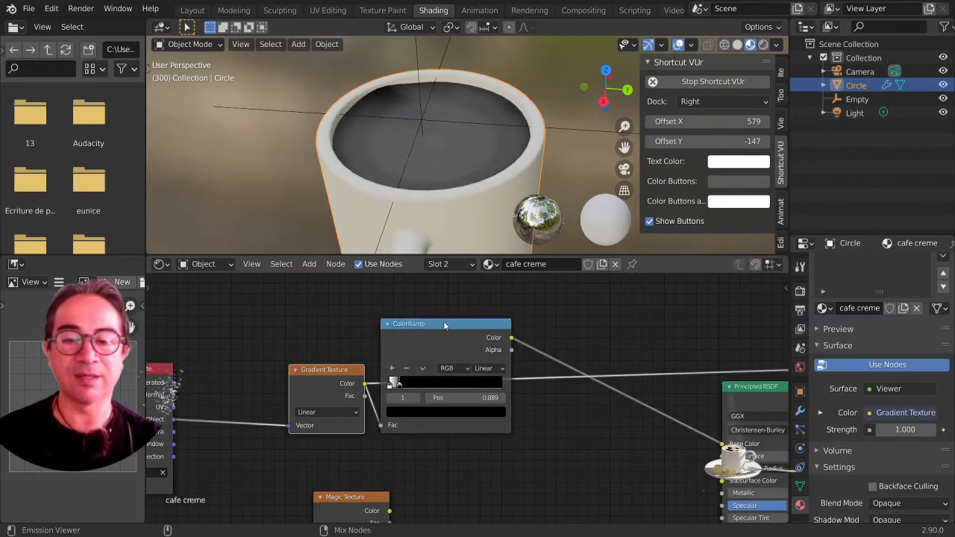
left_click(359, 498, "ctrl+shift")
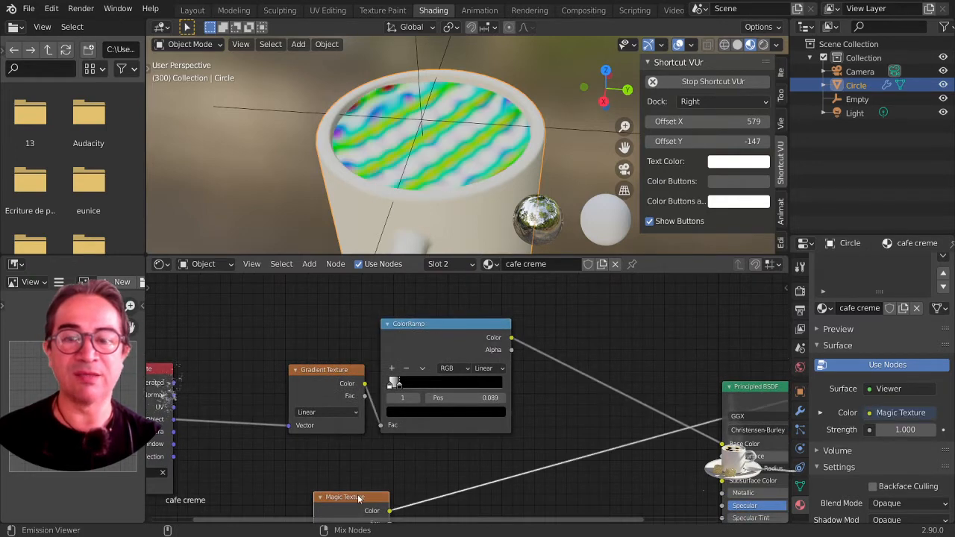
scroll(436, 463, "down", 2)
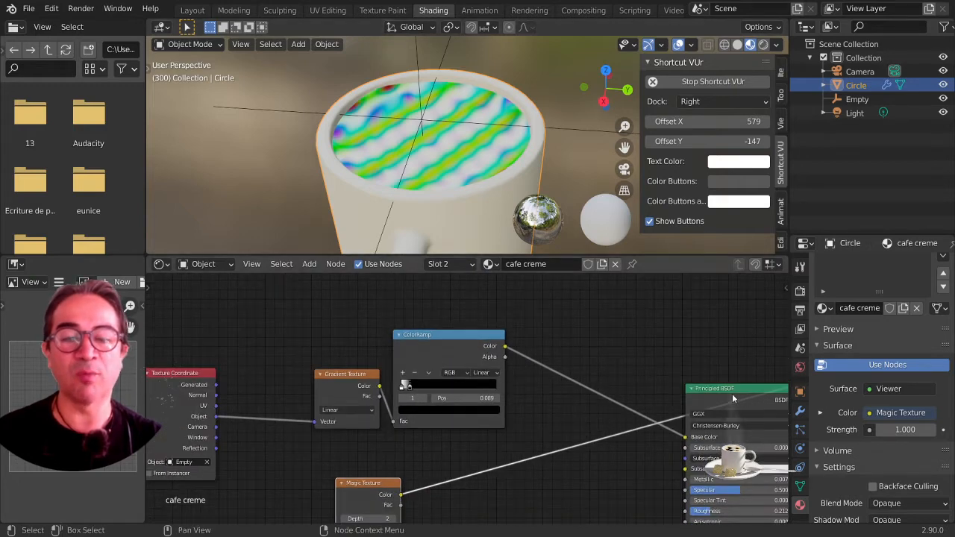
middle_click_drag(732, 394, 621, 354)
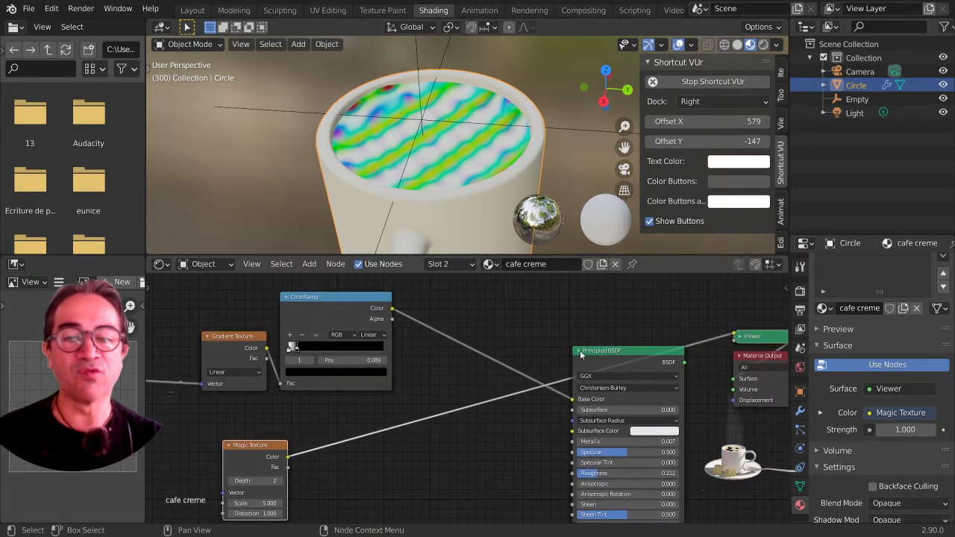
- Restore the Principled BSDF connection to the Material Output and delete the Magic Texture node
left_click(637, 350, "ctrl+shift")
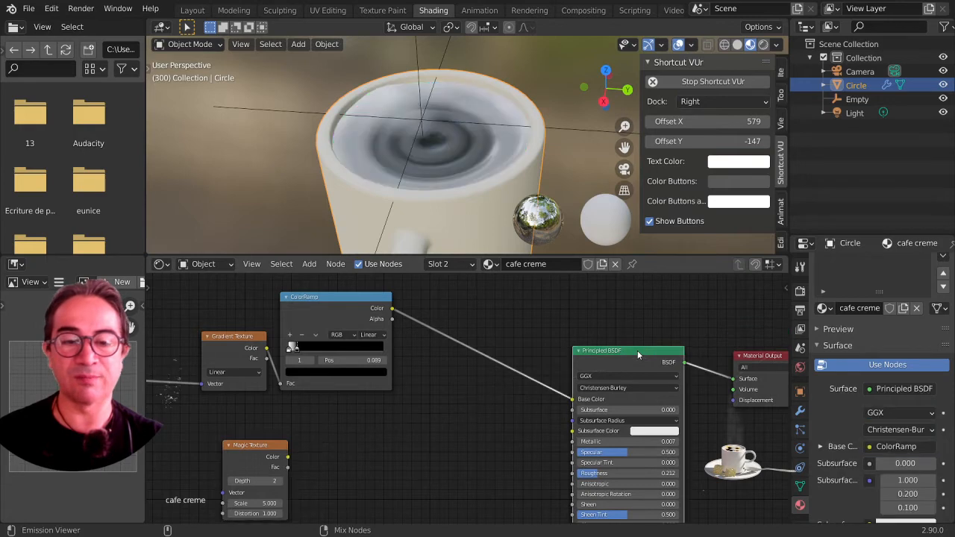
middle_click_drag(461, 458, 569, 440)
scroll(387, 439, "up", 5)
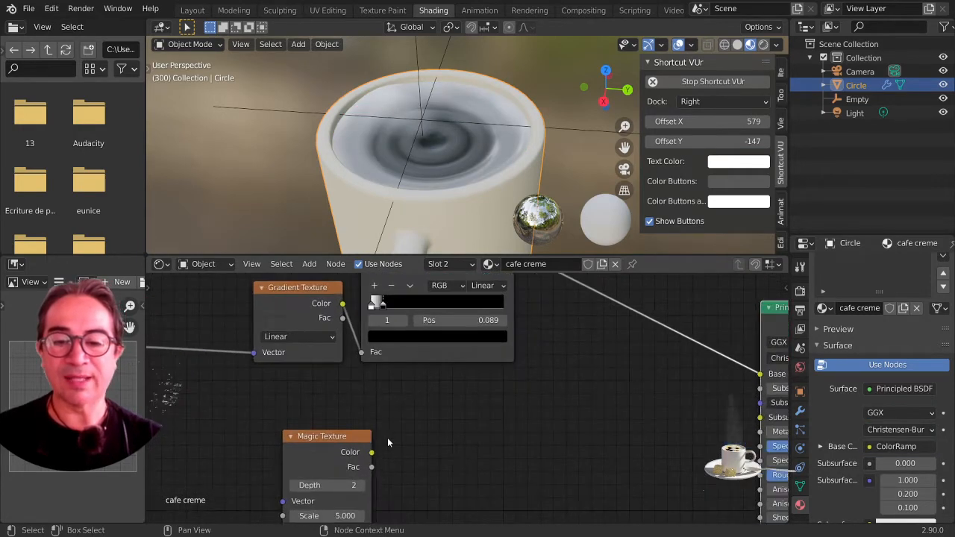
middle_click_drag(387, 437, 408, 420)
left_click(356, 424)
key("x")
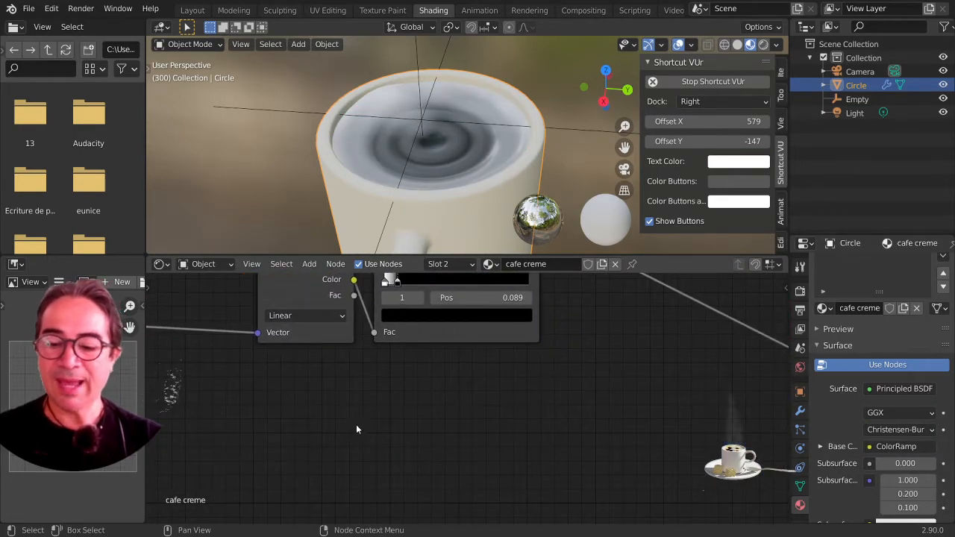
- Add a Musgrave Texture node below the Gradient Texture, preview it on the cup, and set its scale to 6.6
key("shift+a")
mouse_move(356, 425)
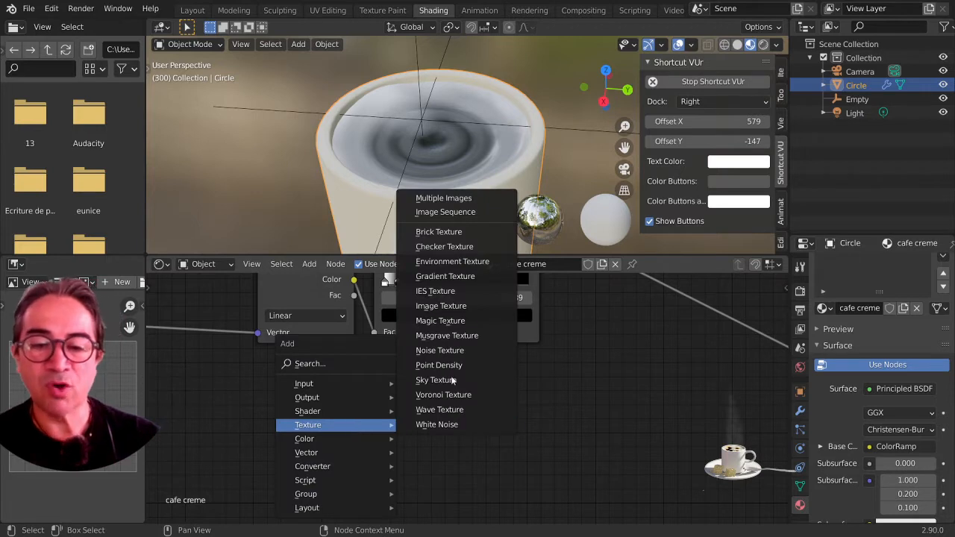
left_click(458, 337)
left_click(375, 389)
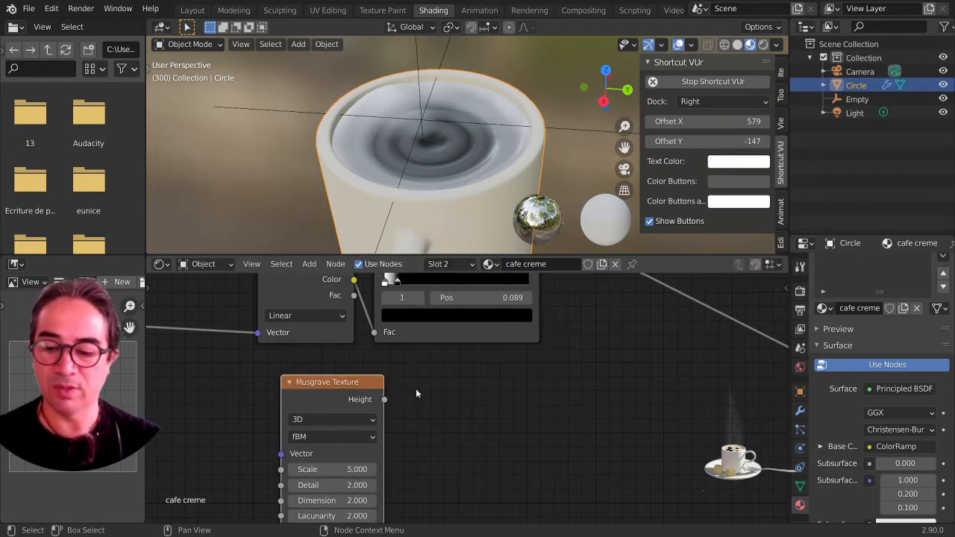
left_click(352, 386, "ctrl+shift")
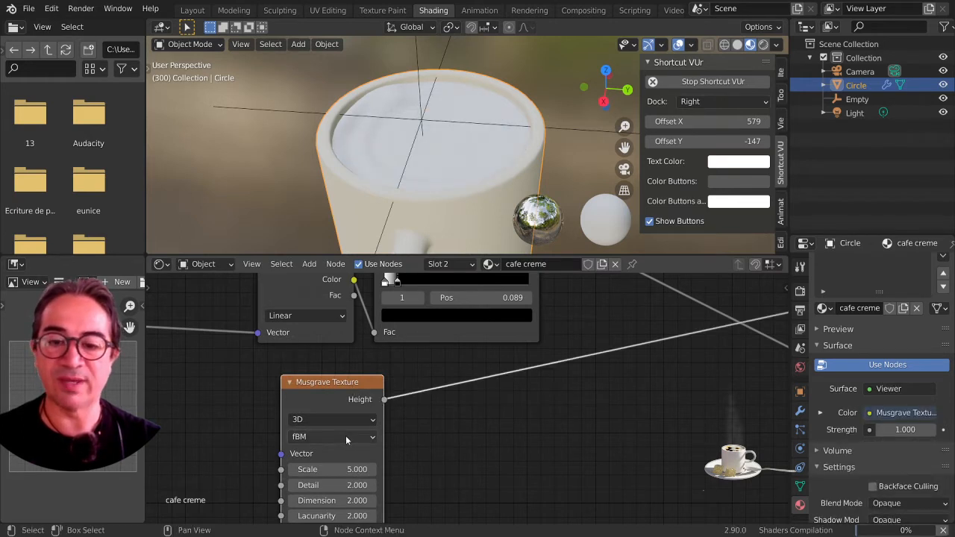
mouse_move(335, 469)
left_mouse_down()
mouse_move(299, 469)
mouse_move(343, 470)
mouse_move(326, 470)
left_mouse_up()
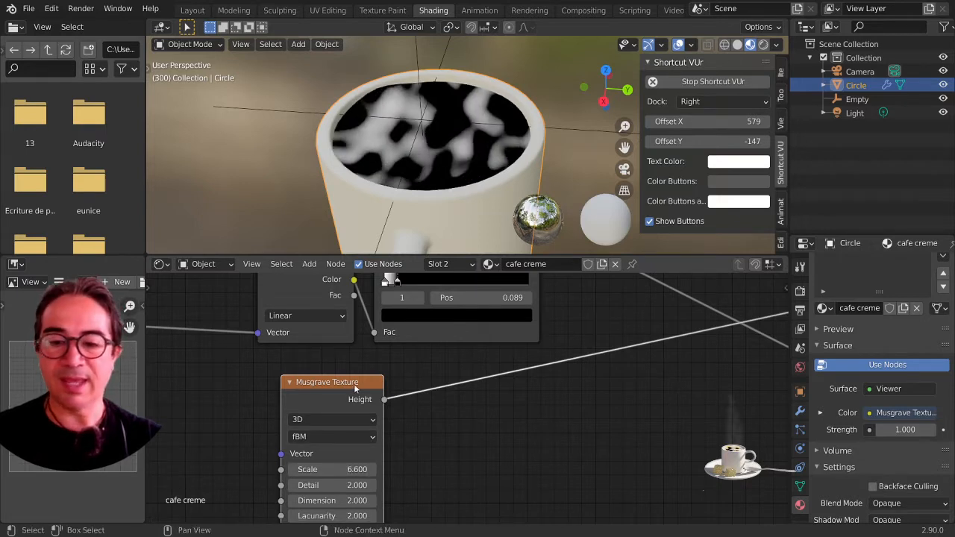
- Add a Noise Texture node beside the Musgrave Texture and preview it on the coffee surface
key("shift+a")
mouse_move(426, 421)
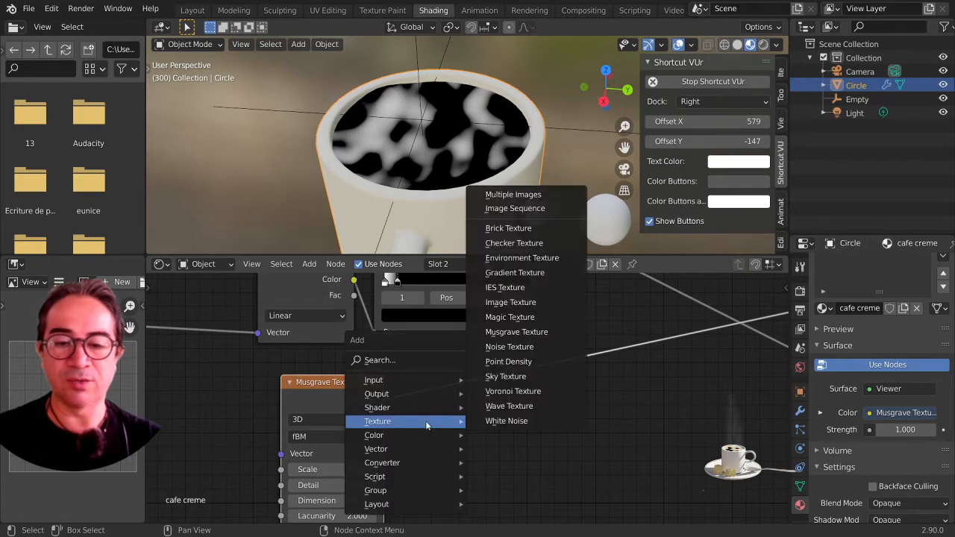
mouse_move(404, 463)
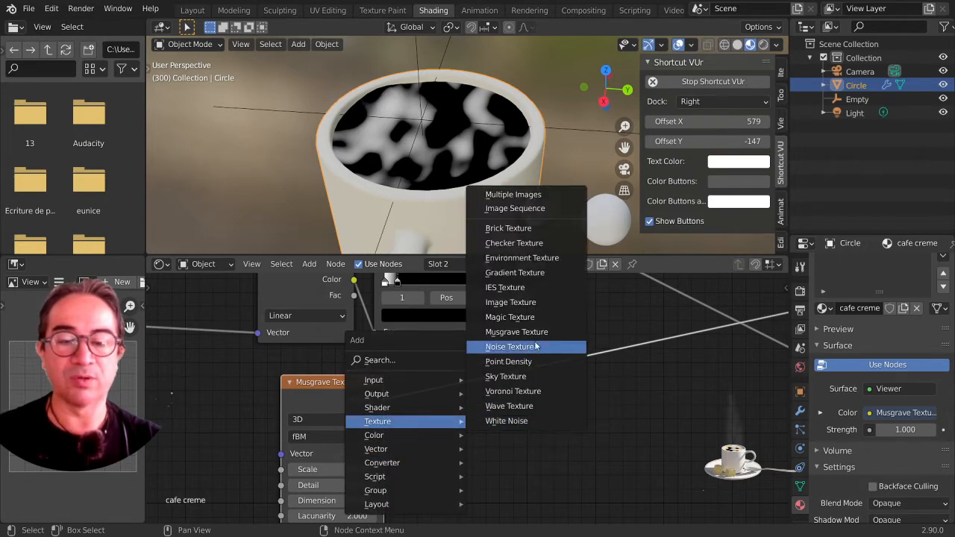
left_click(526, 346)
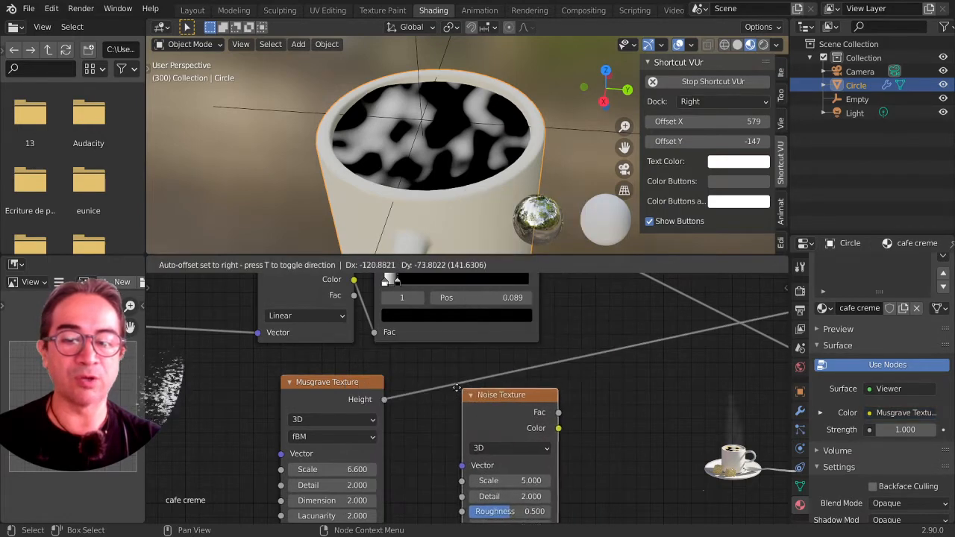
left_click(453, 394)
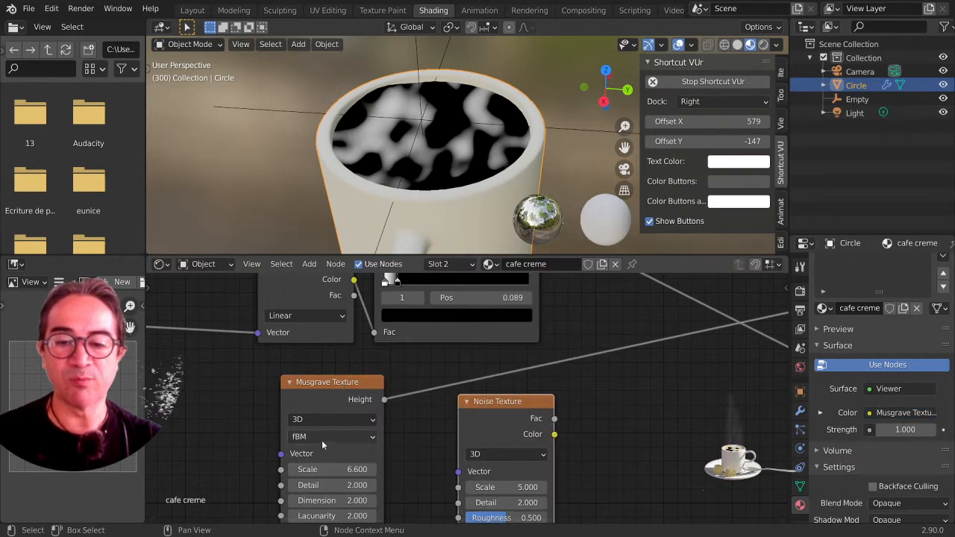
left_click(510, 408, "ctrl+shift")
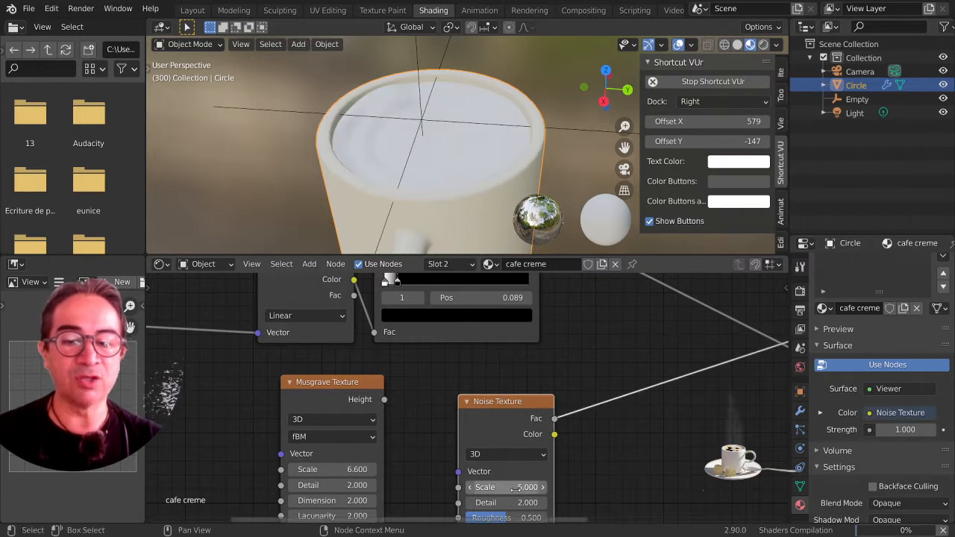
- Set the Noise Texture's scale to 8.5 and detail to 0, and compare its preview with the Musgrave Texture
left_click_drag(505, 487, 604, 488)
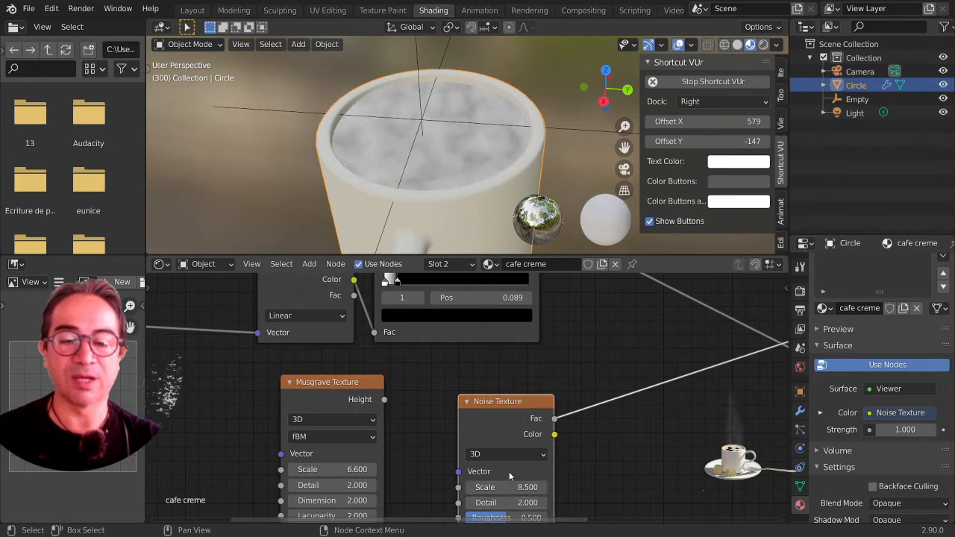
middle_click_drag(510, 475, 498, 446)
left_click_drag(517, 473, 493, 473)
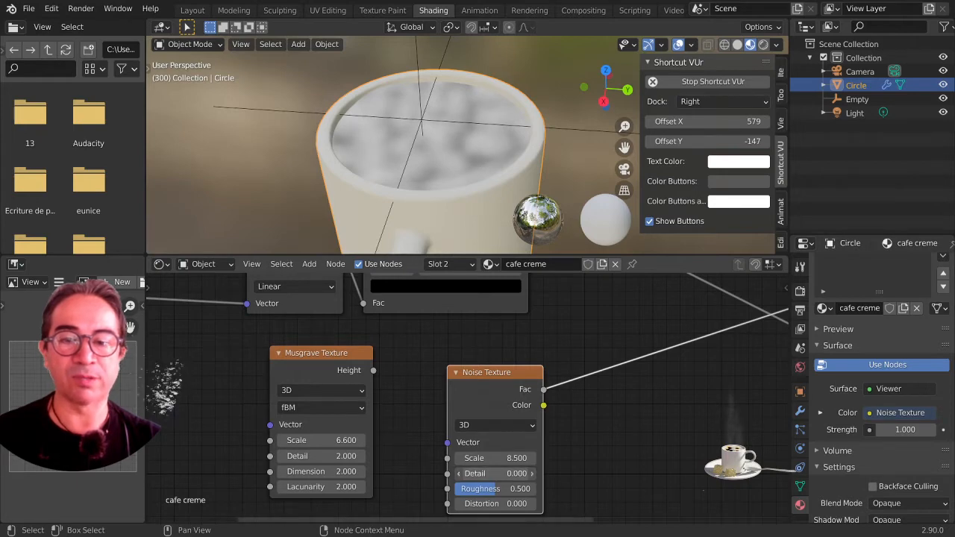
left_click(336, 362, "ctrl+shift")
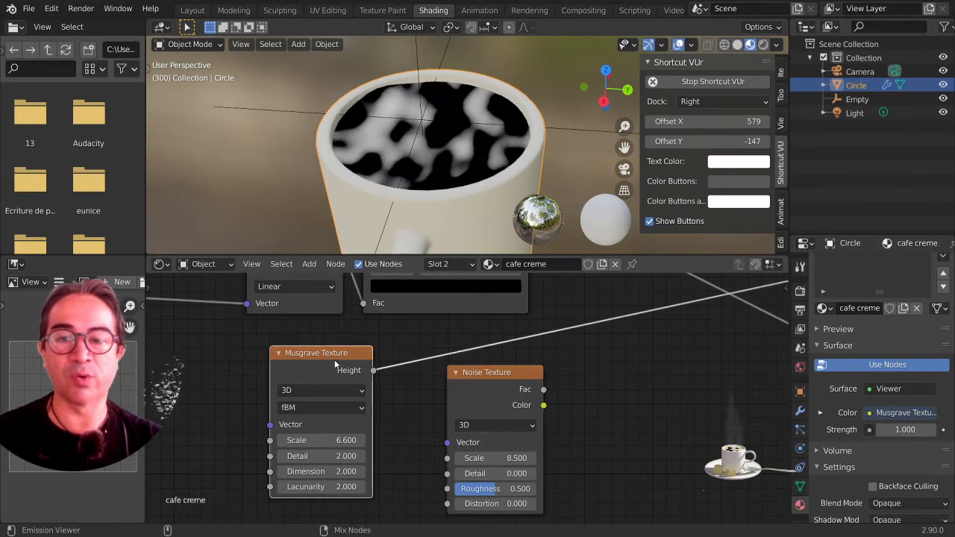
left_click(520, 389, "ctrl+shift")
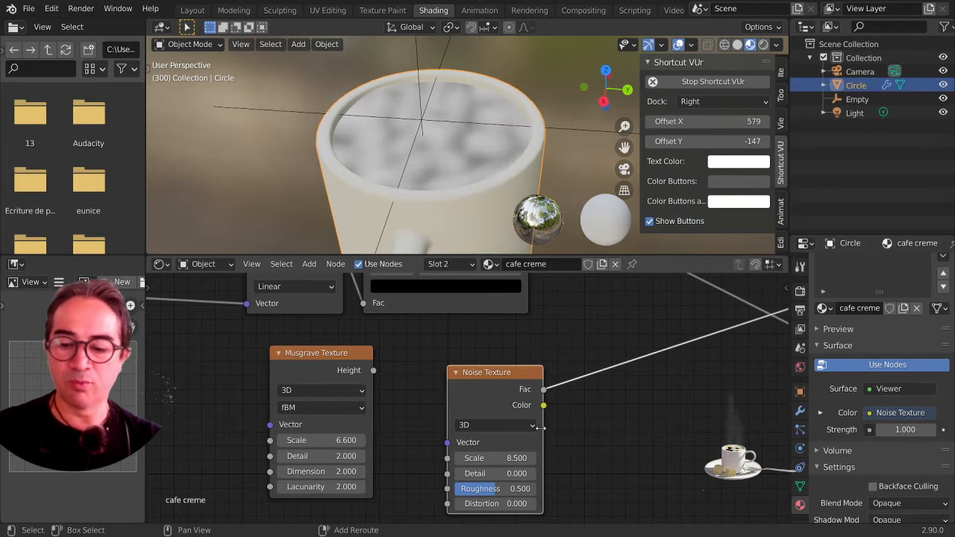
key("shift+a")
mouse_move(573, 452)
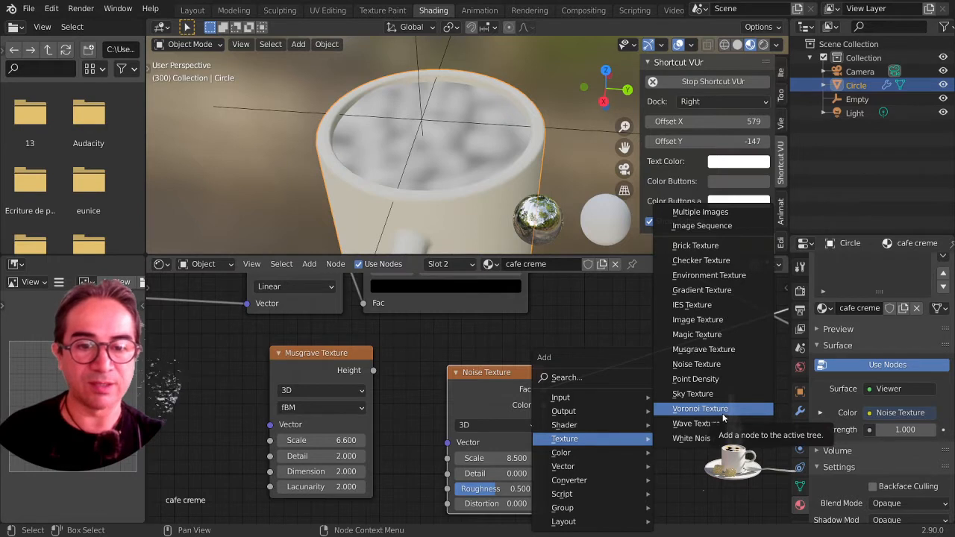
key("Escape")
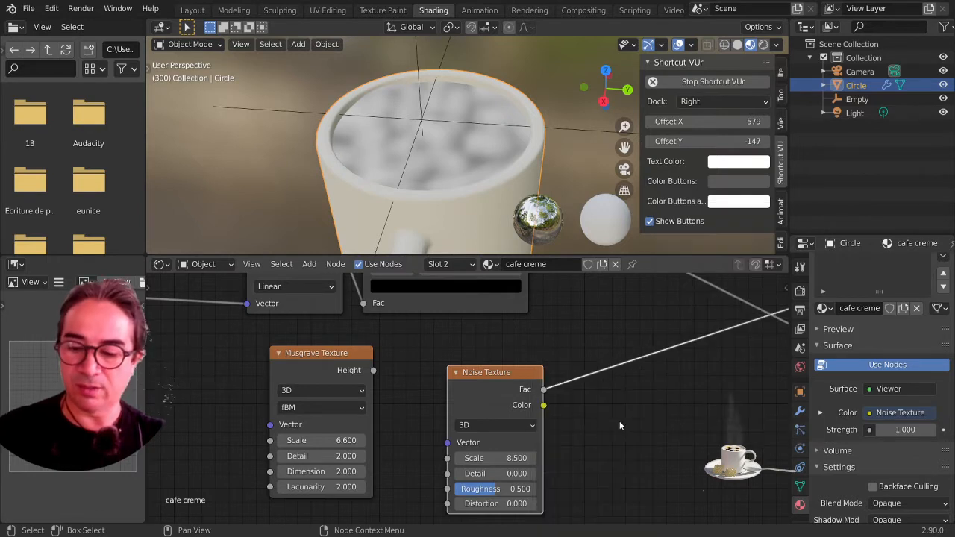
- Add a Wave Texture node beside the Noise Texture and preview it on the coffee surface
key("shift+a")
mouse_move(619, 421)
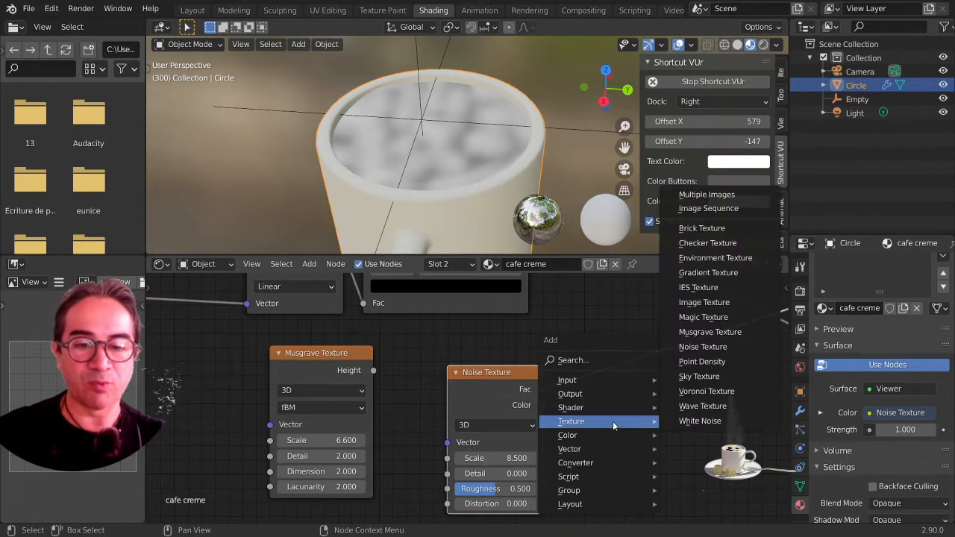
left_click(718, 413)
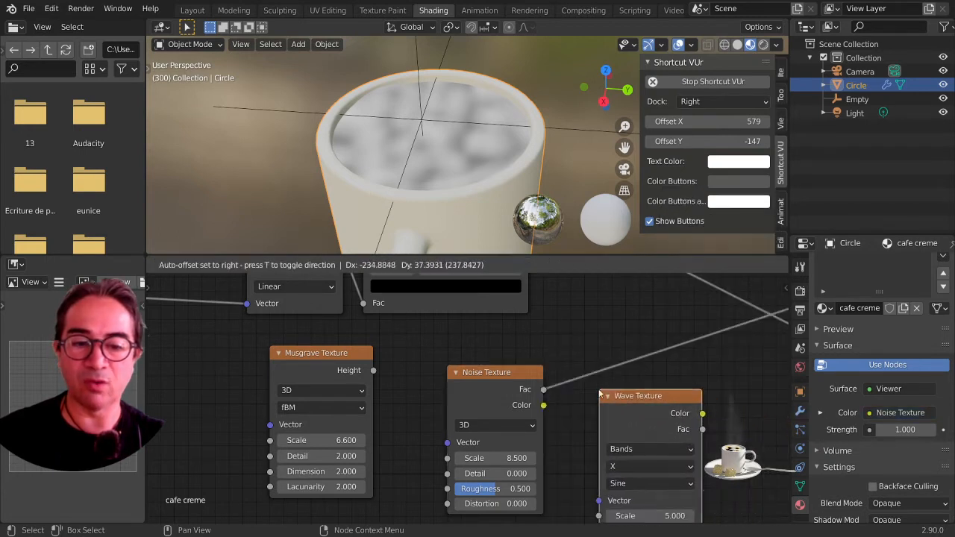
left_click(652, 404)
left_click(652, 398, "ctrl+shift")
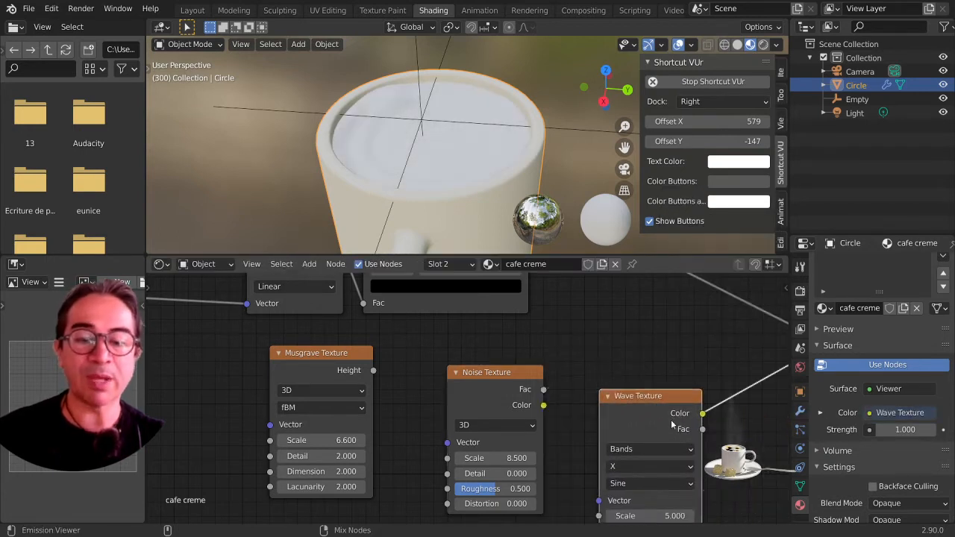
- Set the Wave Texture's type to Rings, its scale to 2.7 and its distortion to -5.7
middle_click_drag(653, 398, 590, 373)
left_click(572, 403)
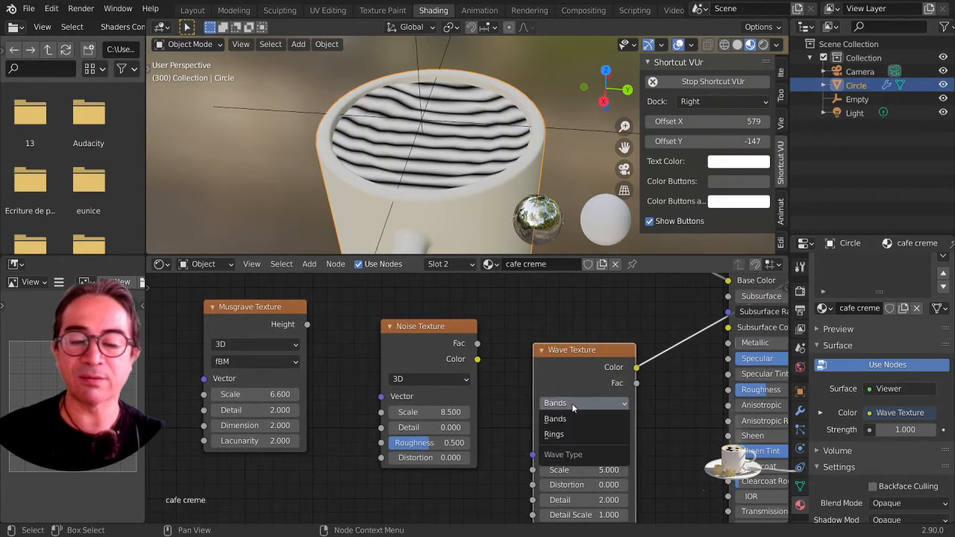
left_click(572, 420)
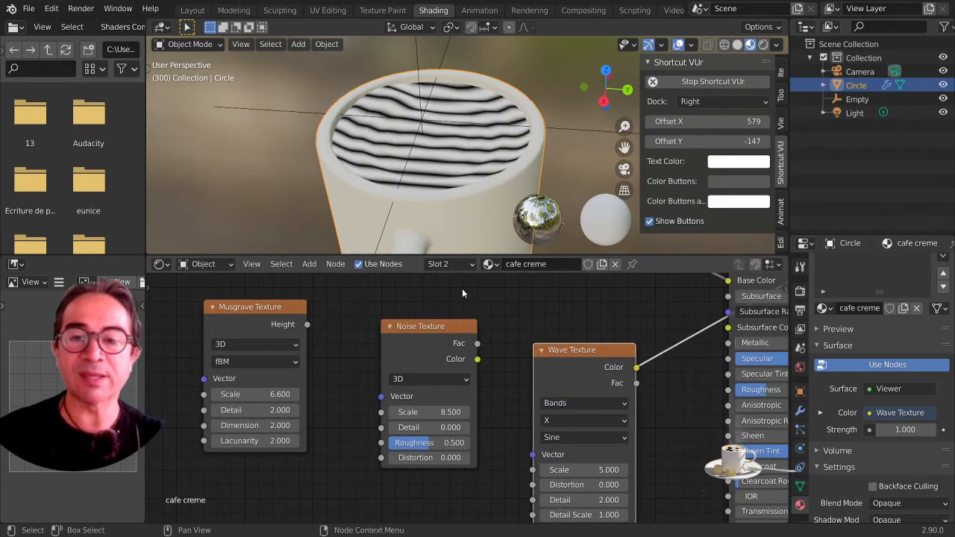
left_click(567, 403)
left_click(561, 435)
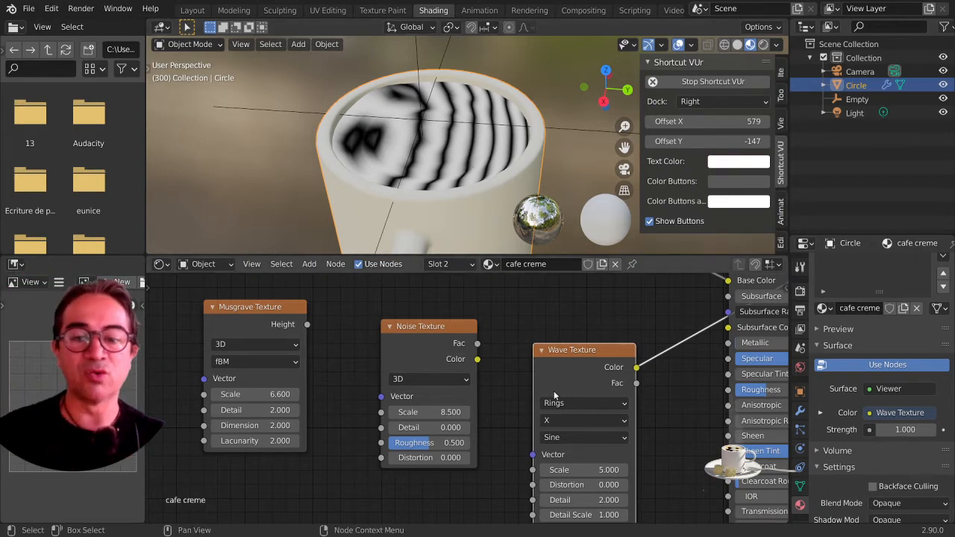
left_click_drag(590, 354, 570, 330)
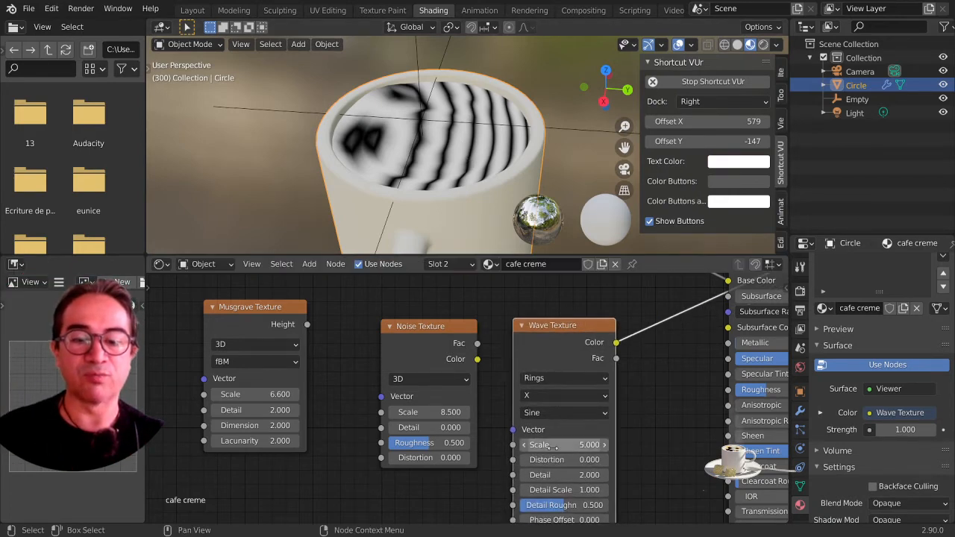
left_click_drag(552, 445, 526, 460)
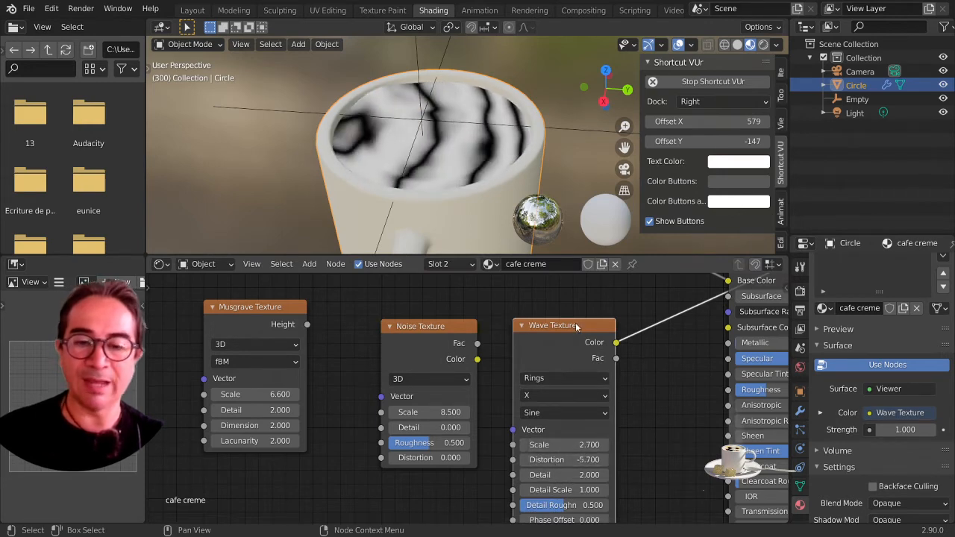
- Make room beside the Noise Texture, add a Voronoi Texture node there, and preview it on the coffee surface
scroll(576, 369, "down", 2)
left_click_drag(463, 342, 429, 325)
left_click_drag(528, 341, 517, 407)
key("shift+a")
mouse_move(517, 407)
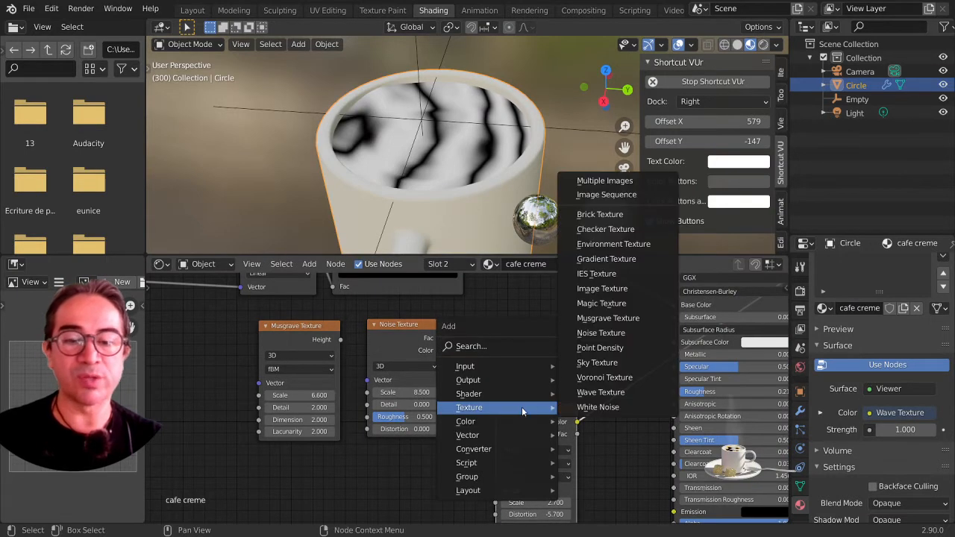
left_click(617, 387)
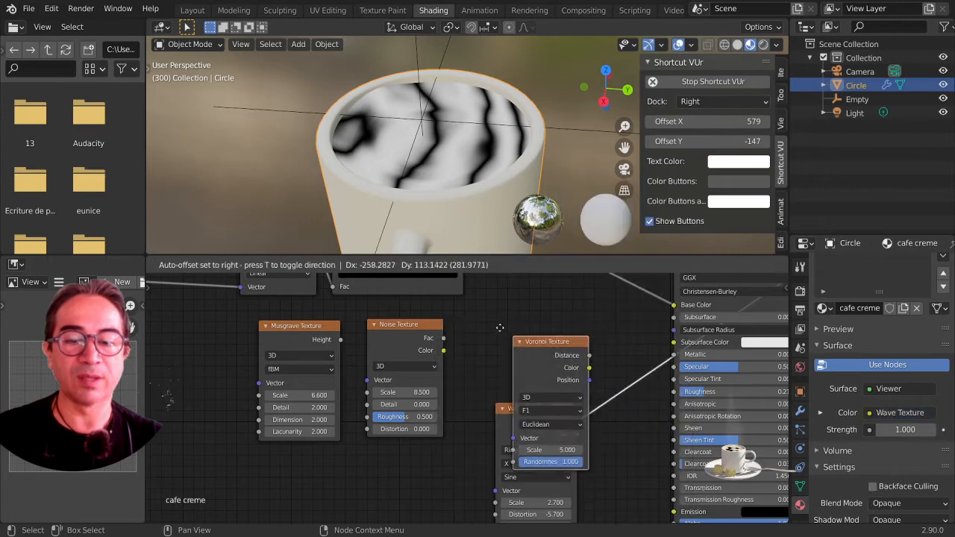
left_click(470, 315)
left_click(515, 321, "ctrl+shift")
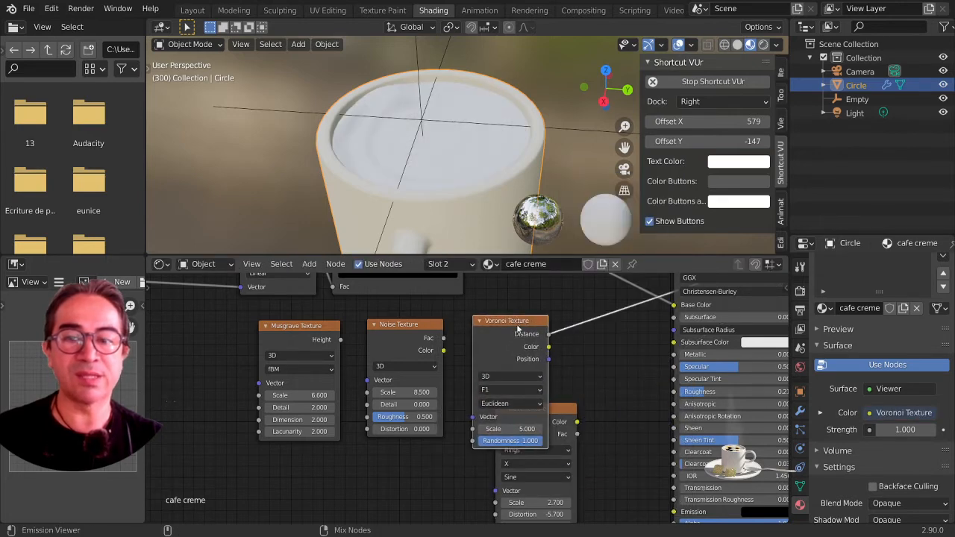
- Delete the Wave, Noise and Musgrave Texture nodes, keeping only the Voronoi Texture
left_click_drag(566, 409, 634, 364)
key("x")
left_click(414, 332)
key("x")
left_click(302, 326)
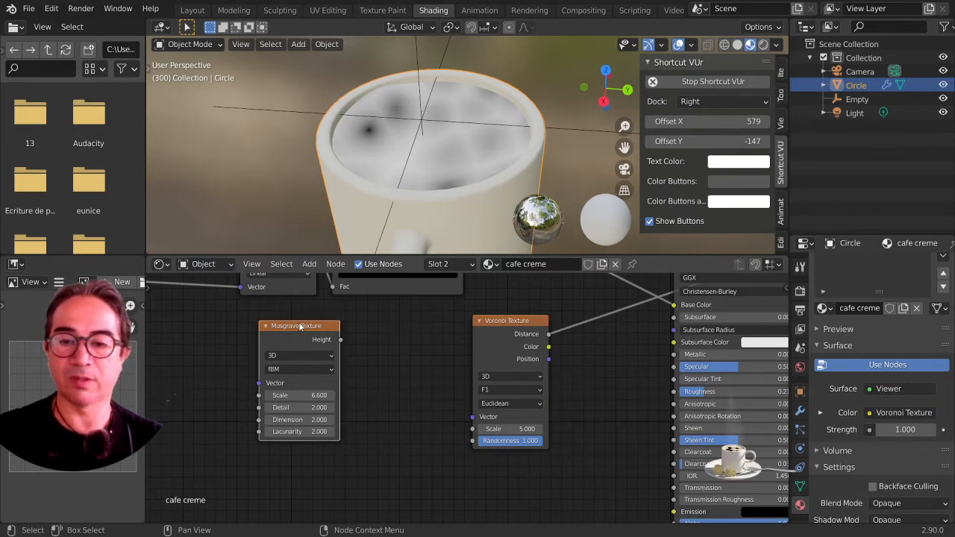
key("x")
- Move the Voronoi Texture node into the freed space below the Gradient Texture and set its scale to 9.3
left_click_drag(474, 321, 206, 356)
middle_click_drag(228, 374, 467, 344)
scroll(502, 370, "up", 4)
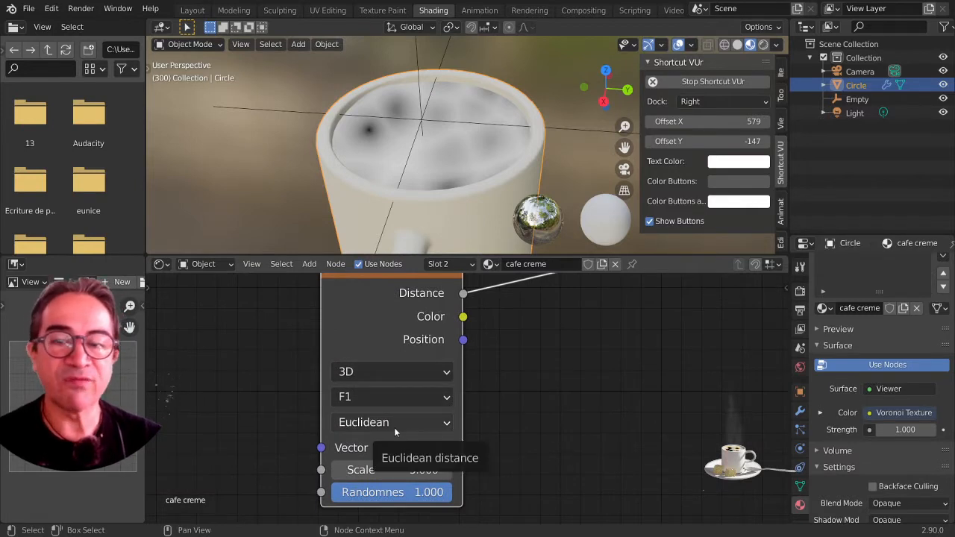
scroll(456, 162, "up", 2)
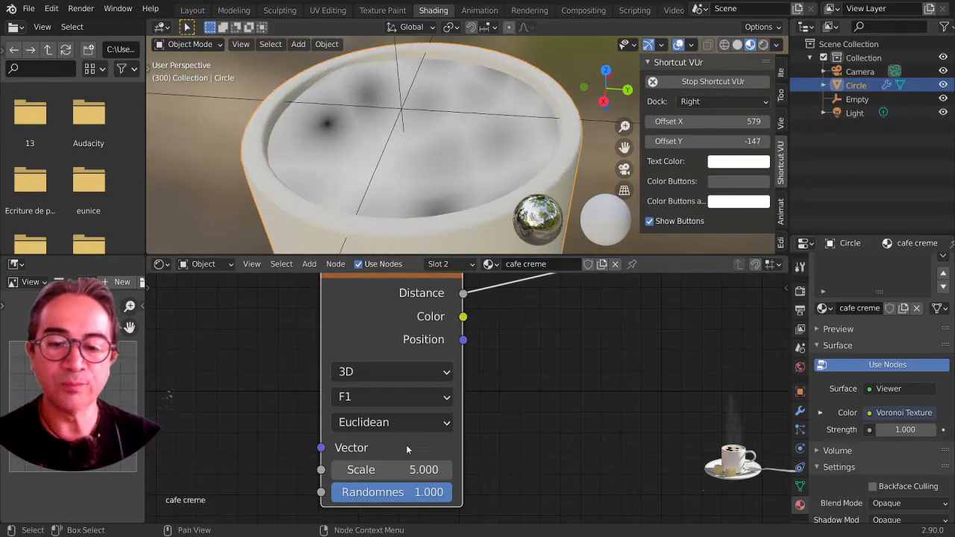
left_click_drag(407, 469, 462, 470)
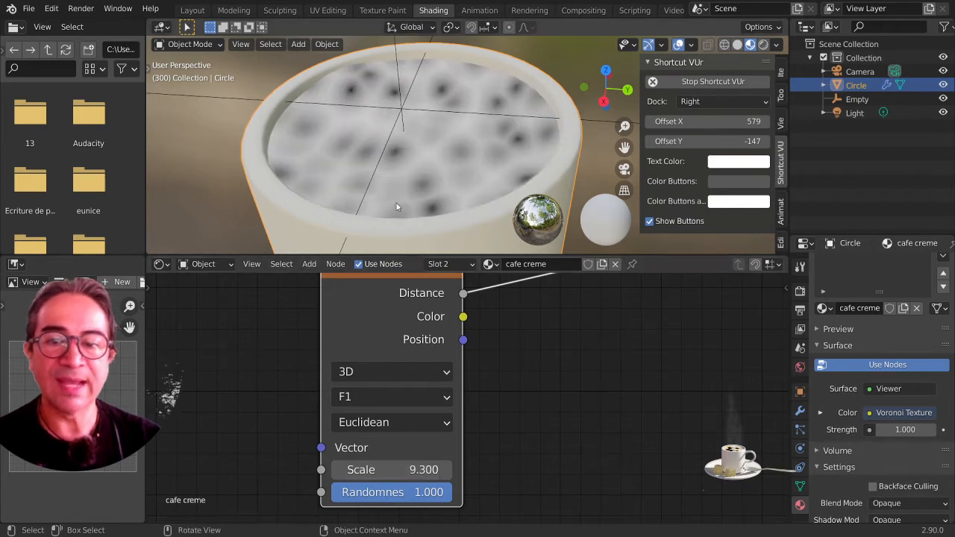
- Try the Manhattan, Chebychev and Minkowski distance metrics on the Voronoi Texture, and return it to Euclidean
left_click(381, 429)
left_click(382, 373)
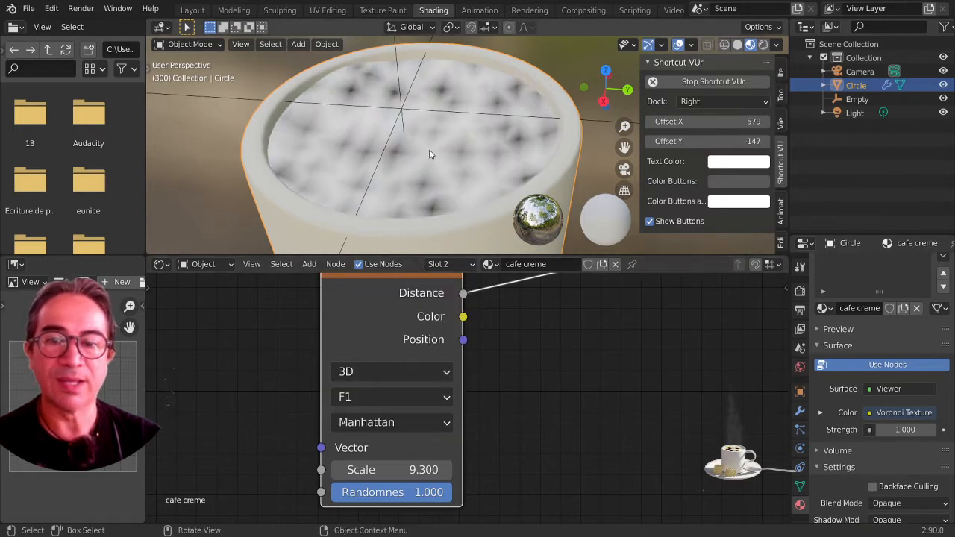
left_click(384, 422)
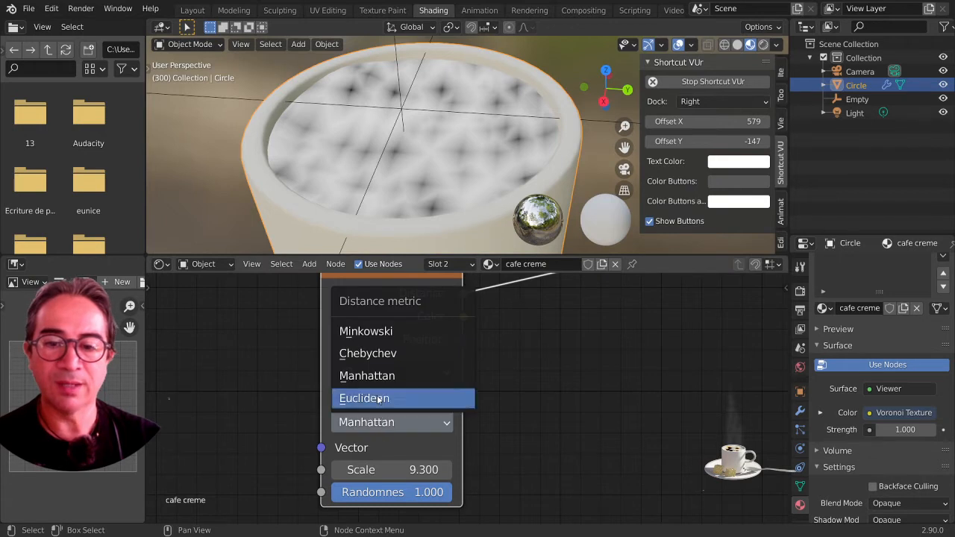
left_click(386, 355)
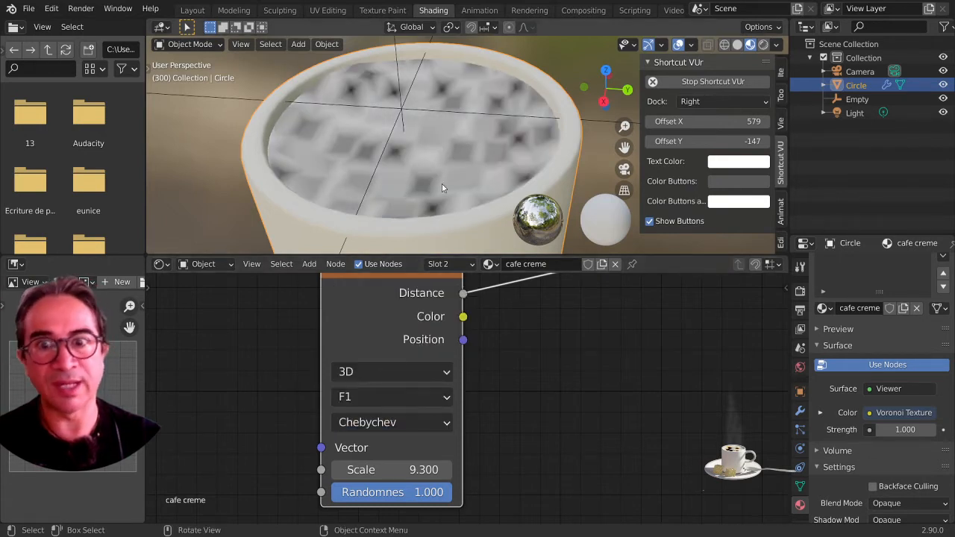
left_click(391, 424)
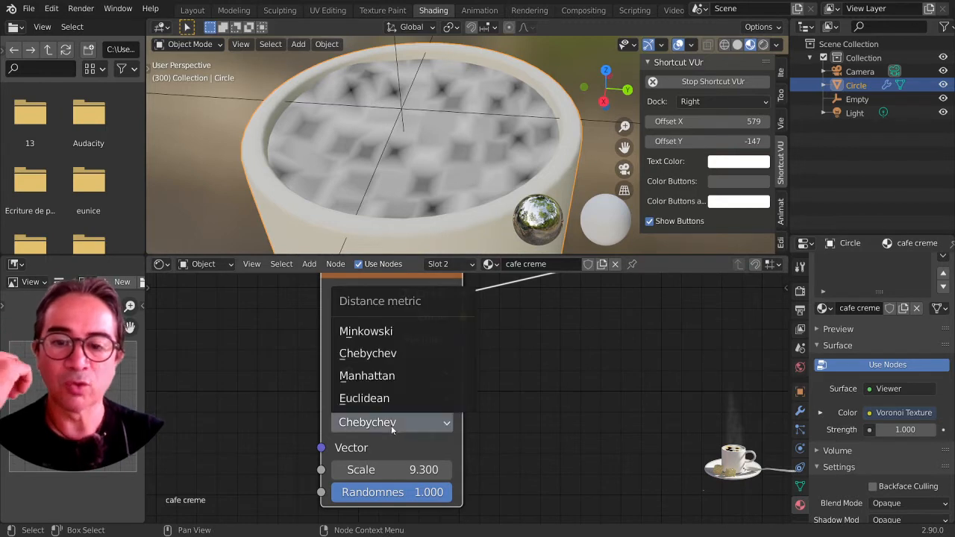
left_click(380, 332)
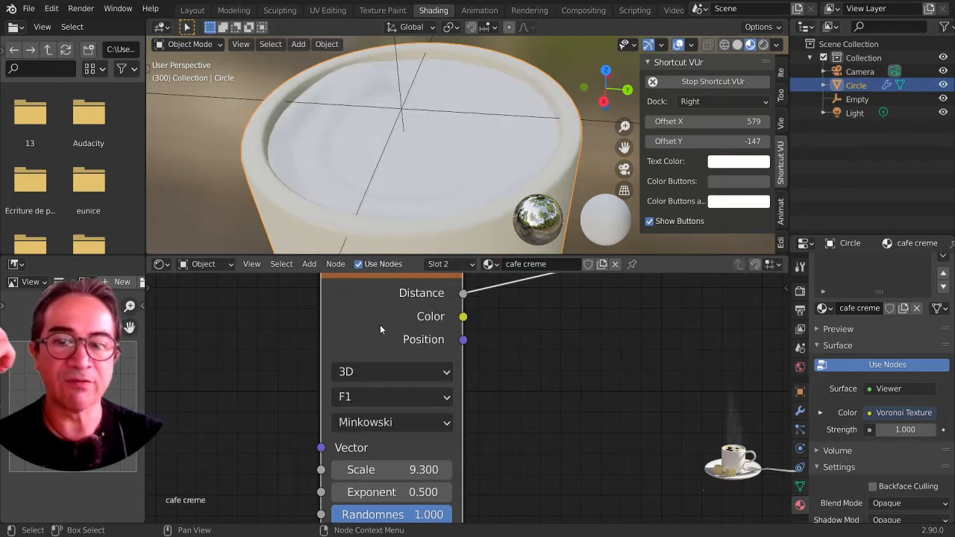
left_click(396, 422)
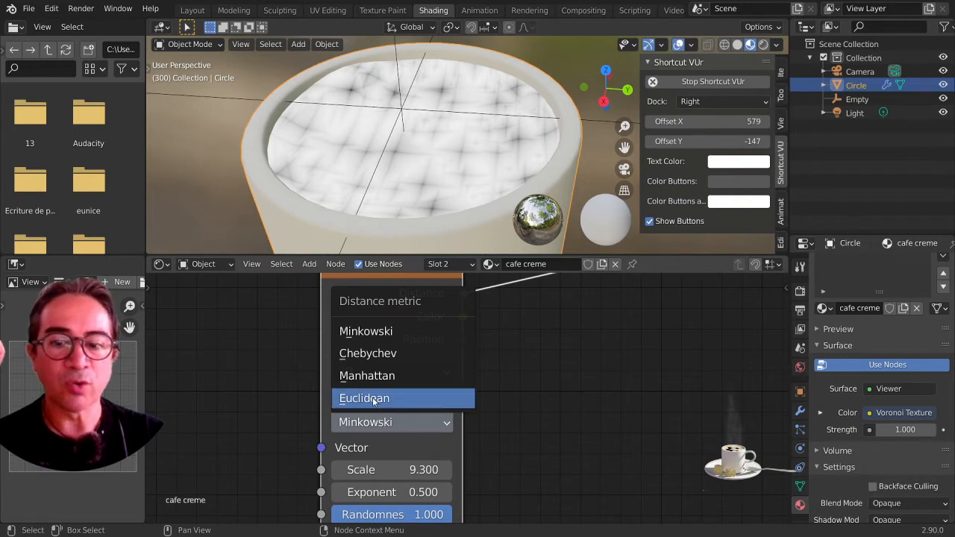
left_click(373, 399)
- Set the Voronoi Texture's feature output to Smooth F1 and its scale to 136.1
left_click(372, 395)
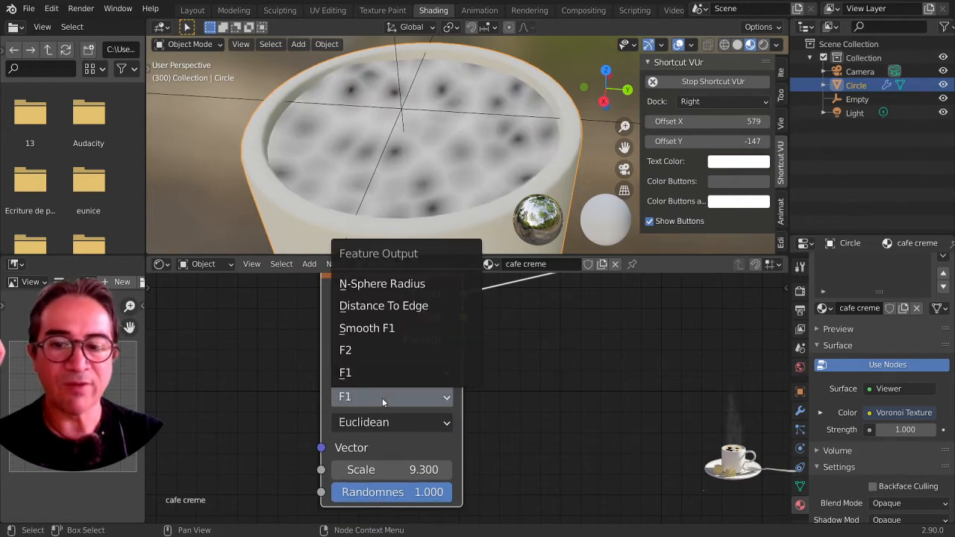
left_click(386, 328)
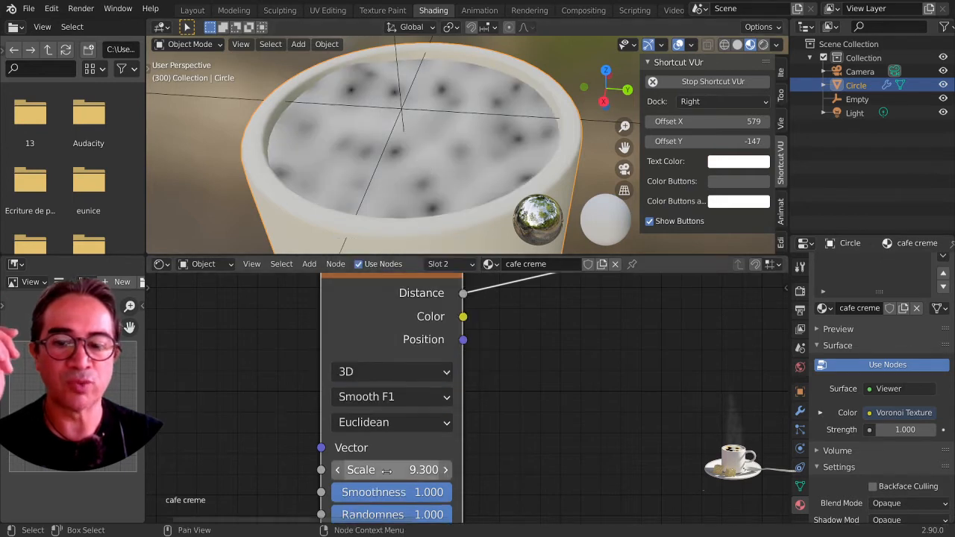
left_click_drag(392, 470, 594, 470)
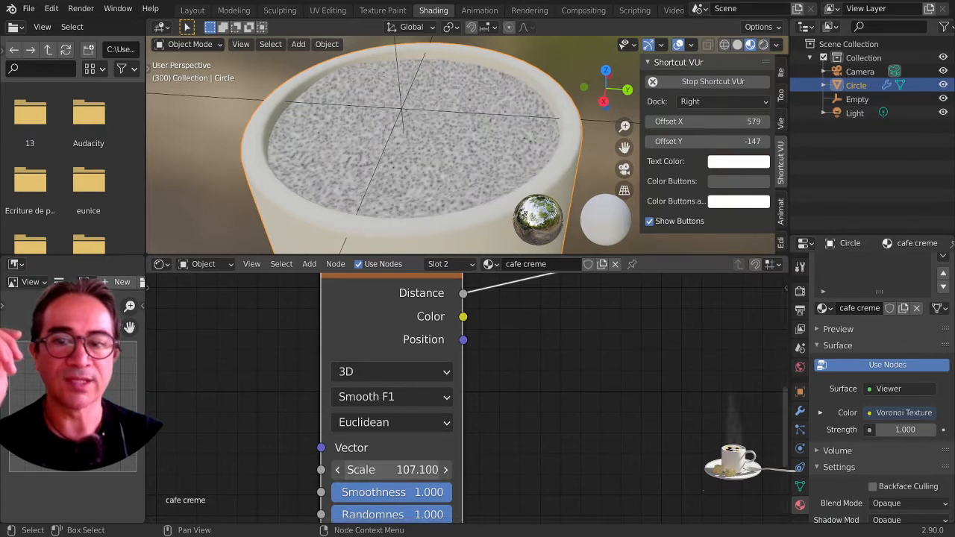
scroll(462, 147, "up", 2)
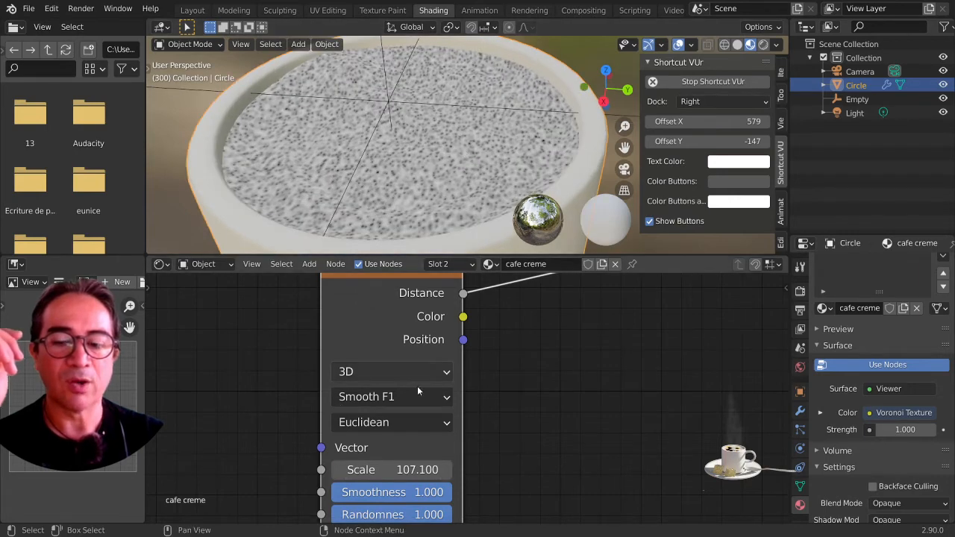
left_click_drag(404, 469, 663, 470)
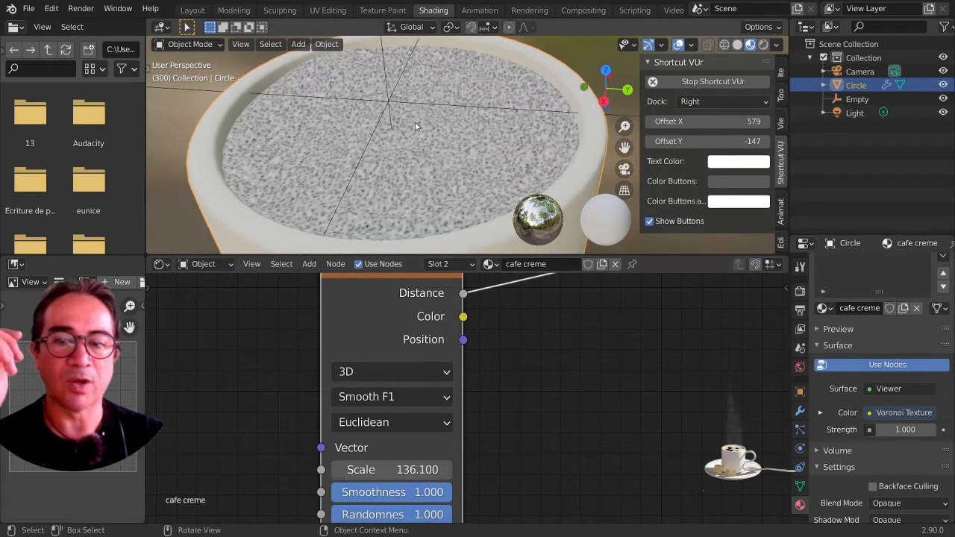
scroll(414, 123, "up", 3)
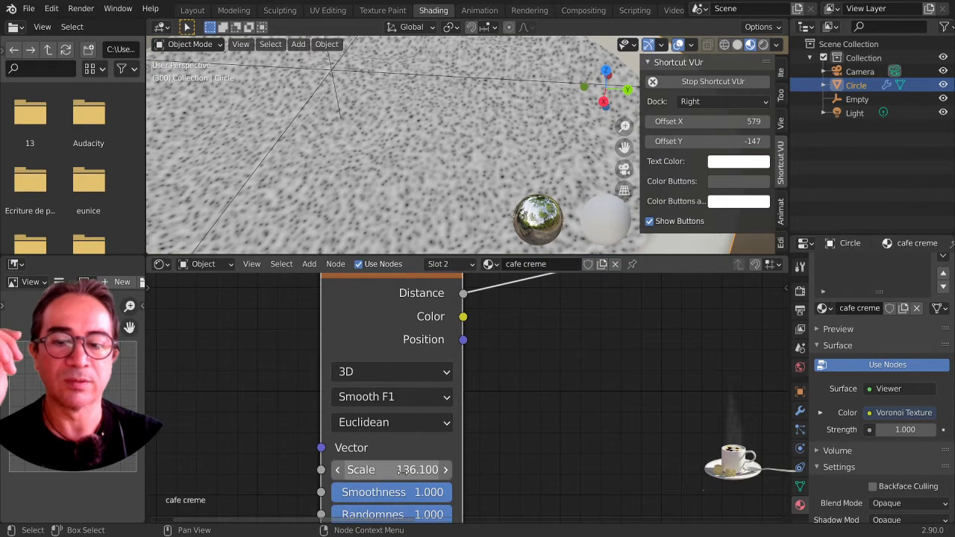
- Move the Voronoi Texture aside and insert a ColorRamp node on the link between its Distance output and the Viewer
scroll(509, 393, "down", 5)
middle_click_drag(509, 398, 359, 458)
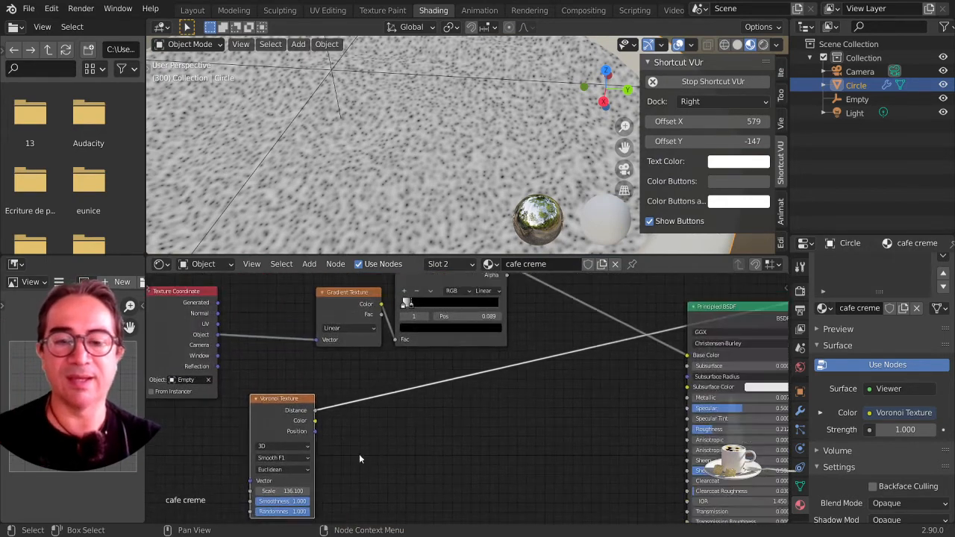
left_click_drag(291, 399, 229, 427)
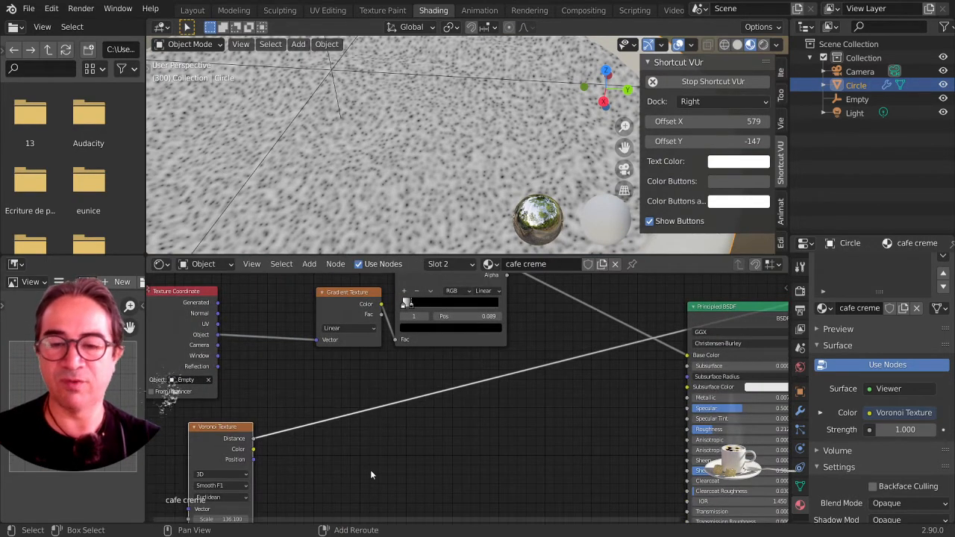
key("shift+a")
mouse_move(342, 483)
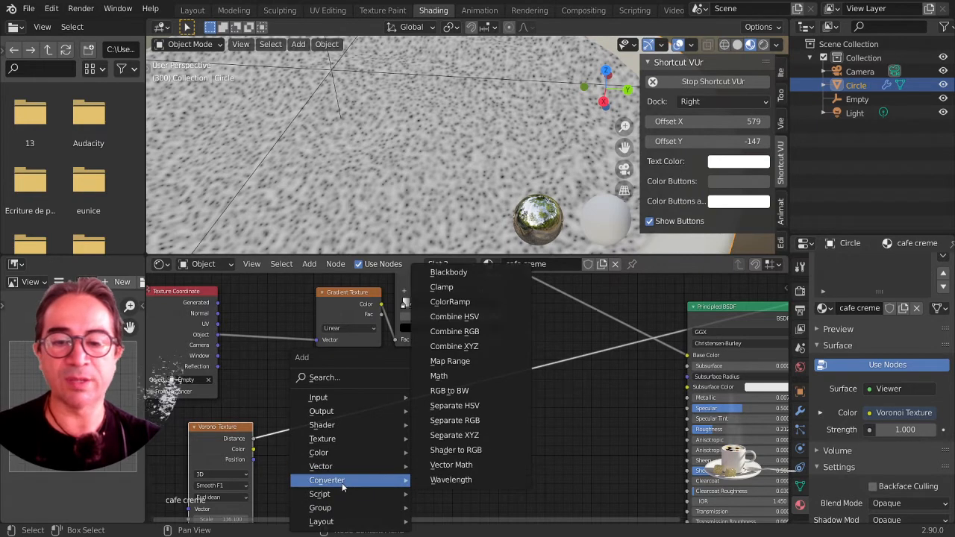
left_click(450, 301)
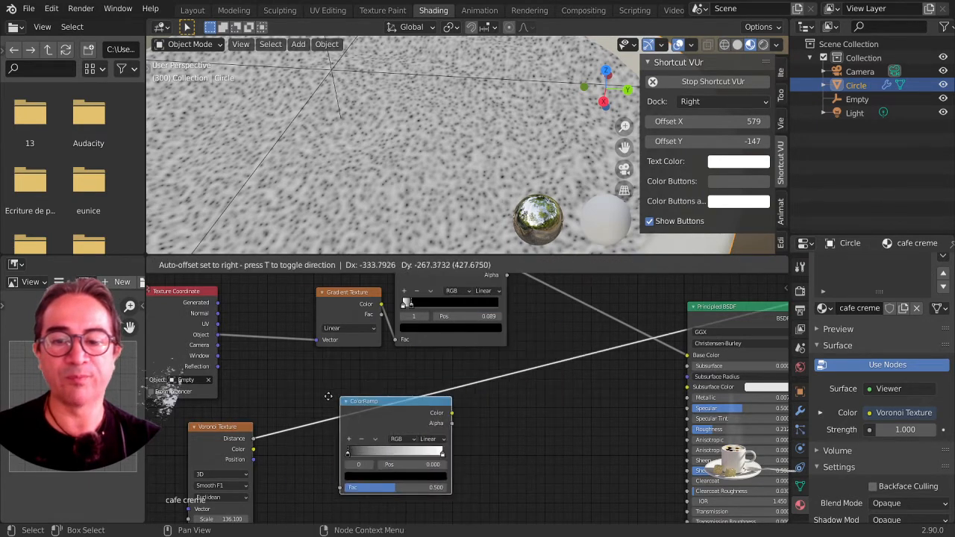
left_click(279, 393)
left_click_drag(334, 394, 356, 378)
- Reverse the Voronoi ColorRamp's gradient, with the white stop at position 0.253 and the black stop at 1.000
mouse_move(333, 426)
left_mouse_down()
mouse_move(427, 426)
mouse_move(315, 431)
left_mouse_up()
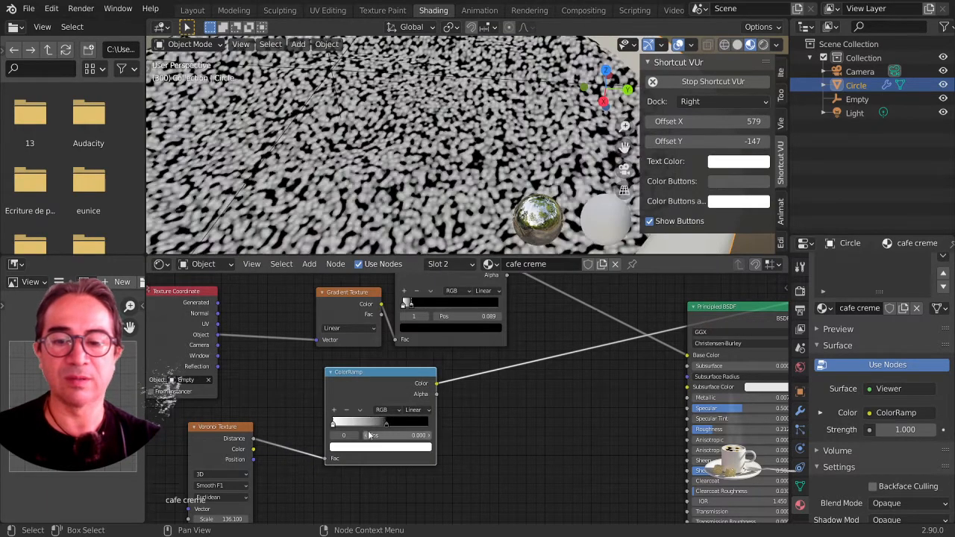
left_click_drag(387, 425, 429, 426)
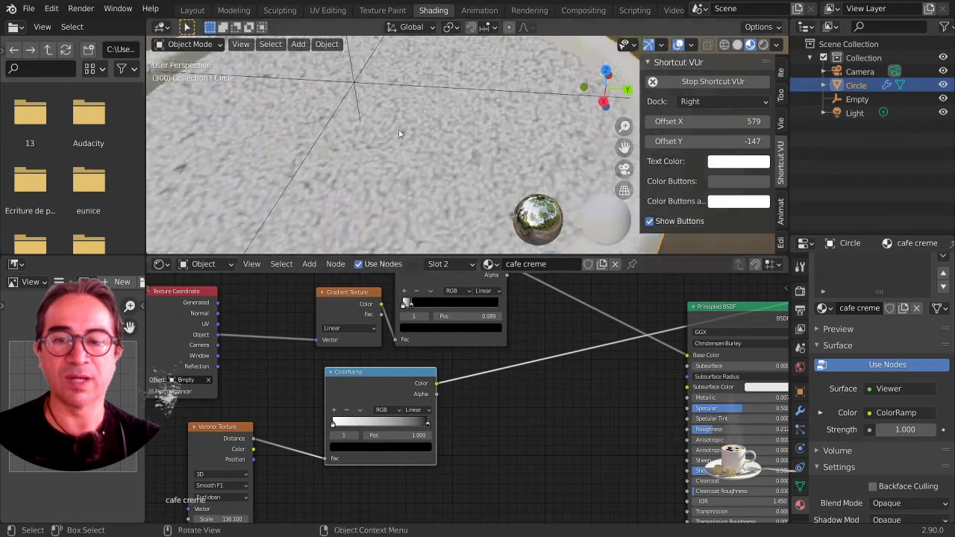
middle_click_drag(374, 188, 385, 153)
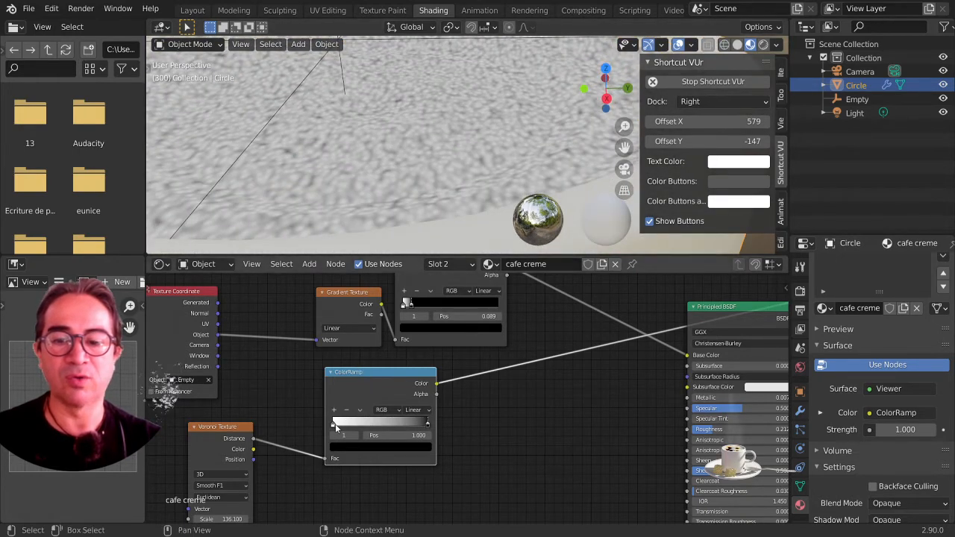
left_click_drag(334, 429, 372, 444)
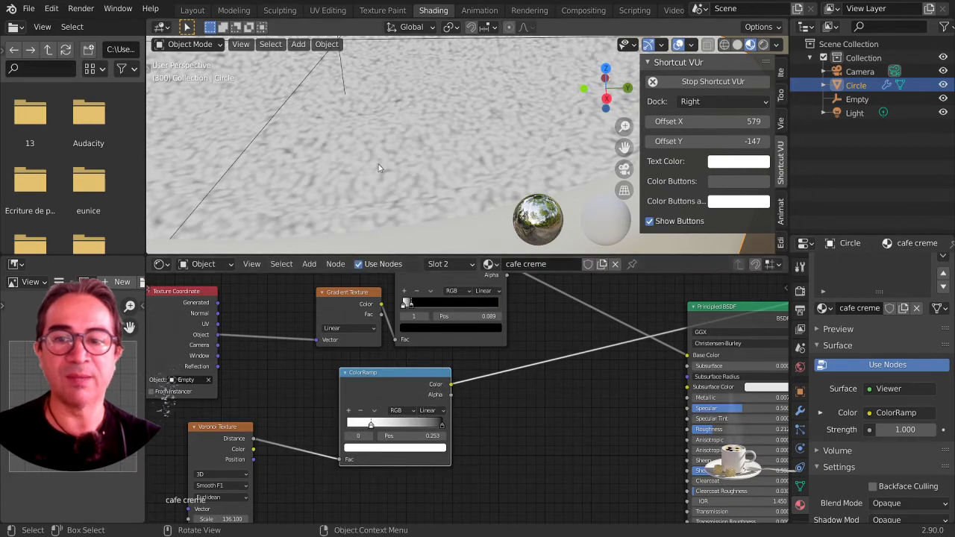
middle_click_drag(379, 164, 386, 136)
scroll(407, 179, "down", 9)
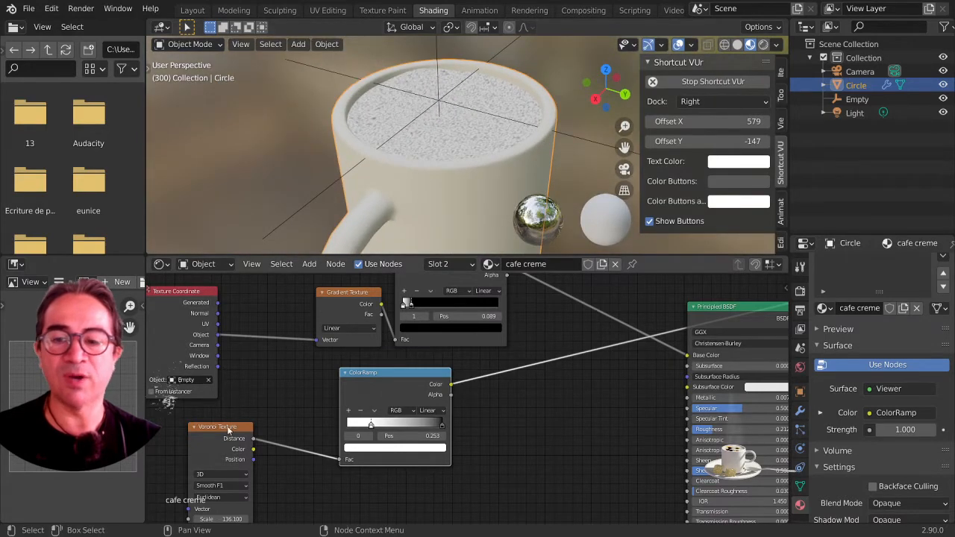
- Shift both texture nodes and their ColorRamps away from the Principled BSDF to make room, and preview each ColorRamp on the coffee surface
left_click_drag(229, 430, 185, 428)
left_click_drag(426, 373, 333, 392)
scroll(462, 387, "down", 1)
middle_click_drag(457, 301, 449, 340)
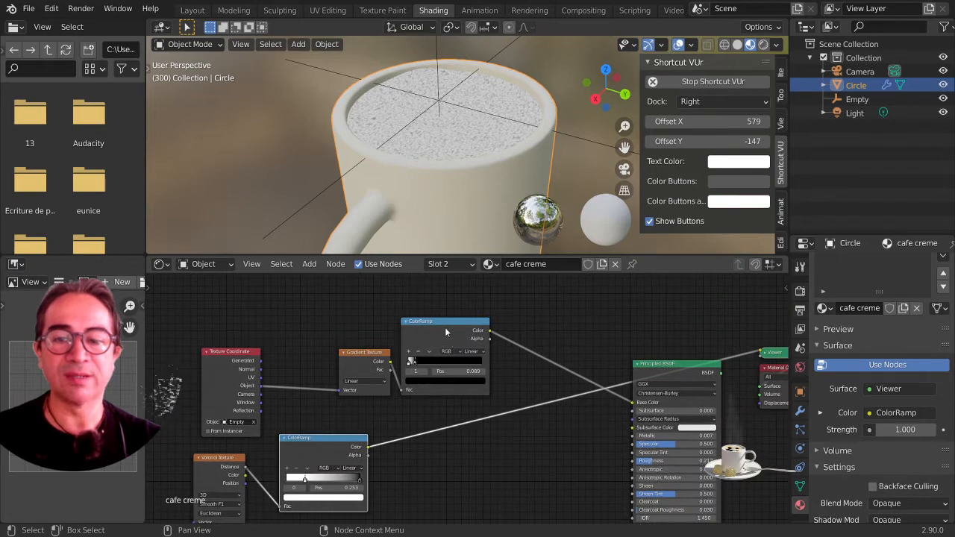
left_click(445, 328)
left_click_drag(351, 357, 299, 338)
left_click_drag(457, 326, 398, 324)
left_click(398, 323, "ctrl+shift")
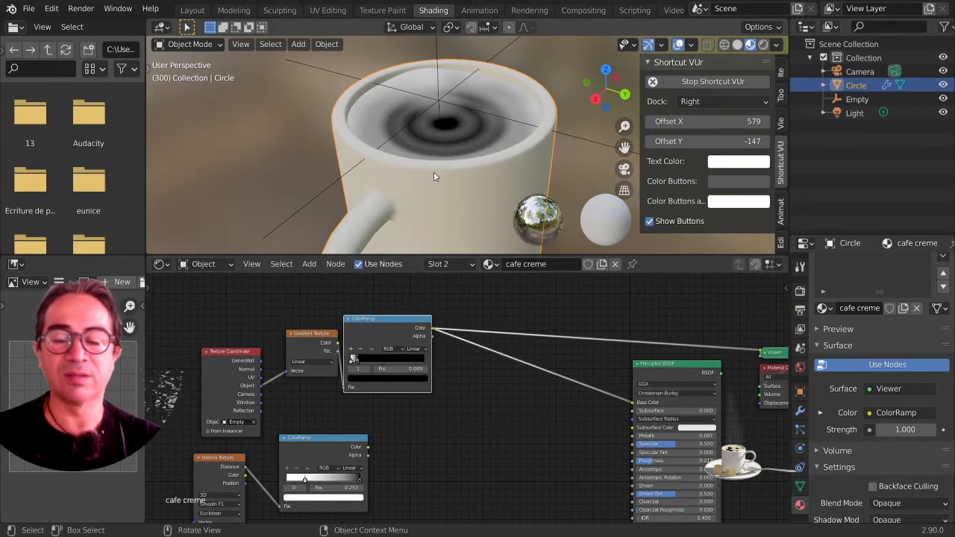
left_click(340, 439, "ctrl+shift")
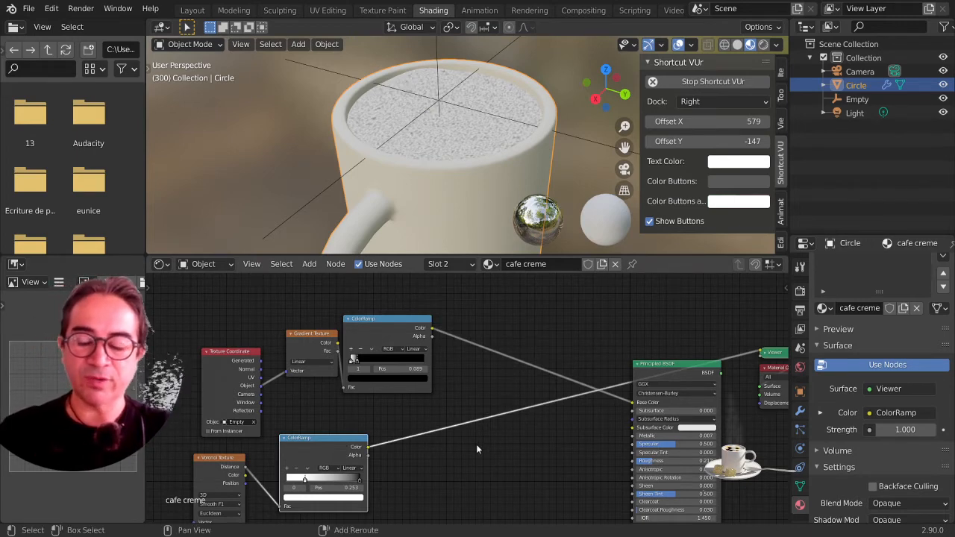
- Insert a MixRGB node on the link between the gradient's ColorRamp and the Principled BSDF's Base Color
left_click(309, 266)
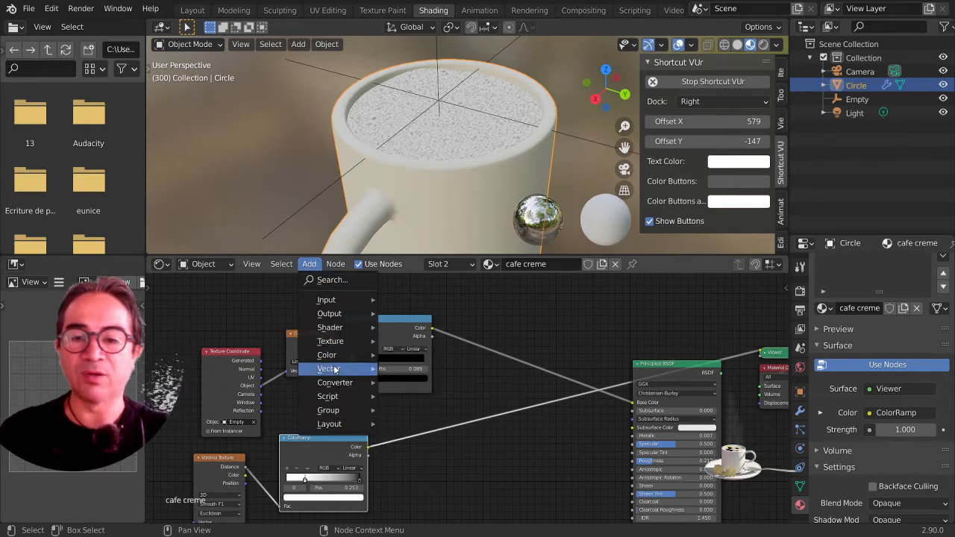
mouse_move(335, 369)
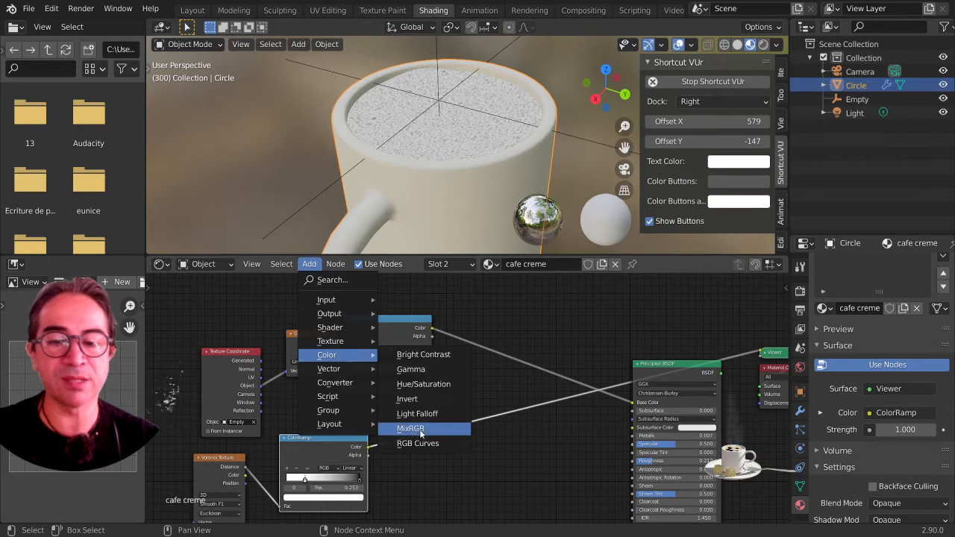
left_click(418, 429)
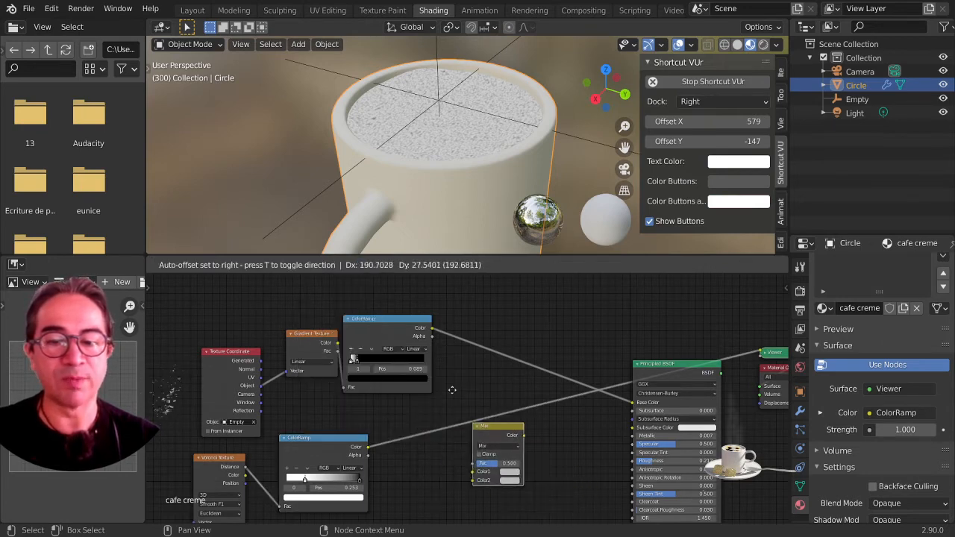
left_click(467, 329)
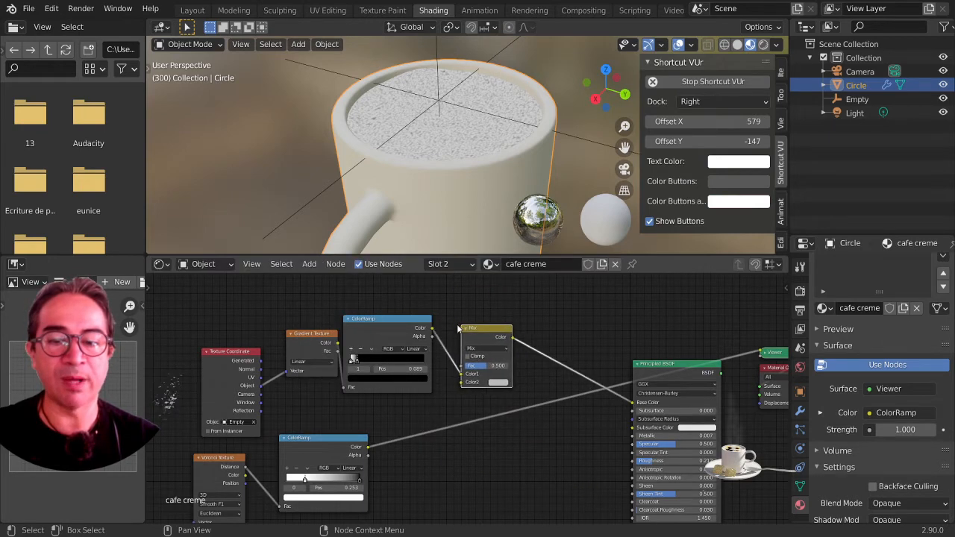
mouse_move(490, 338)
left_mouse_down()
mouse_move(516, 388)
mouse_move(502, 353)
left_mouse_up()
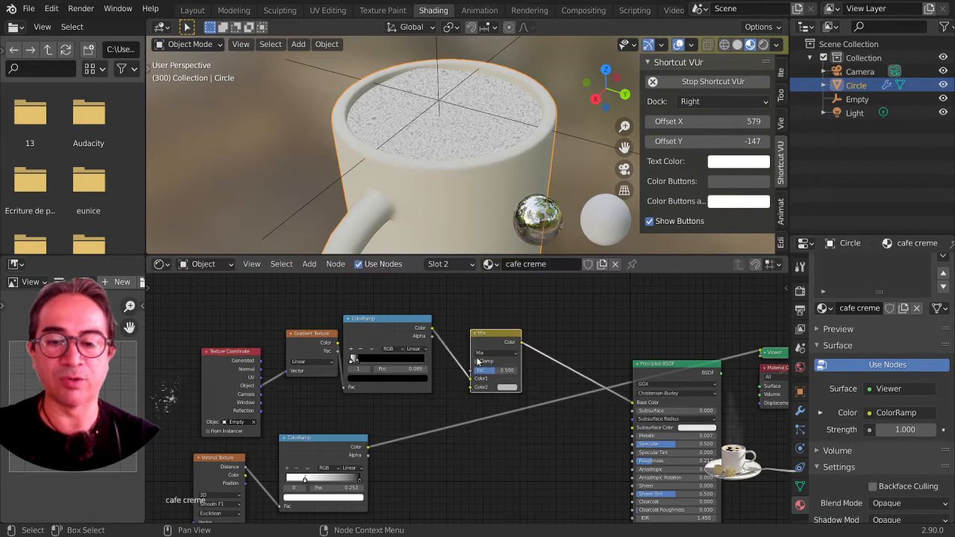
- Connect the Voronoi ColorRamp's Color output to the Mix node's Color2 input and preview the Mix node on the coffee surface
left_click_drag(367, 447, 427, 414)
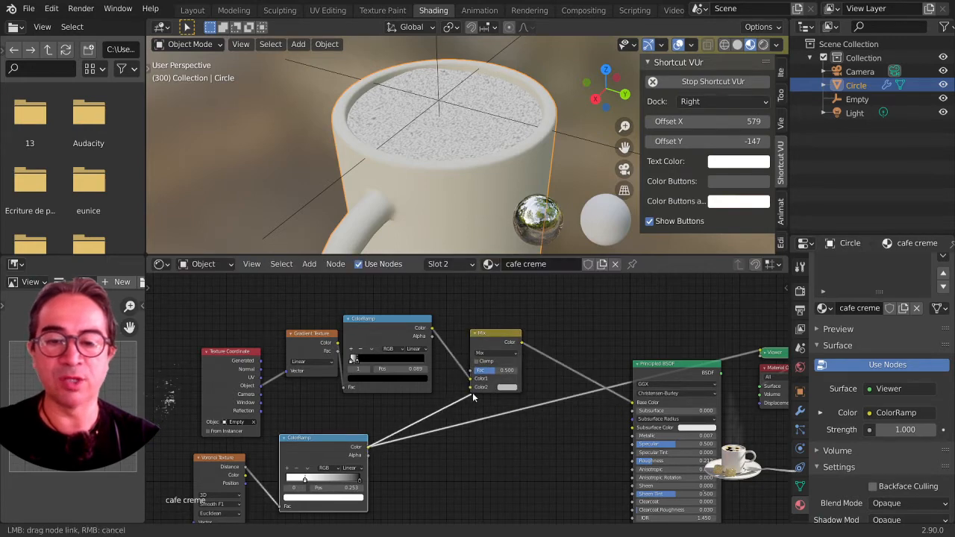
left_click_drag(473, 390, 473, 386)
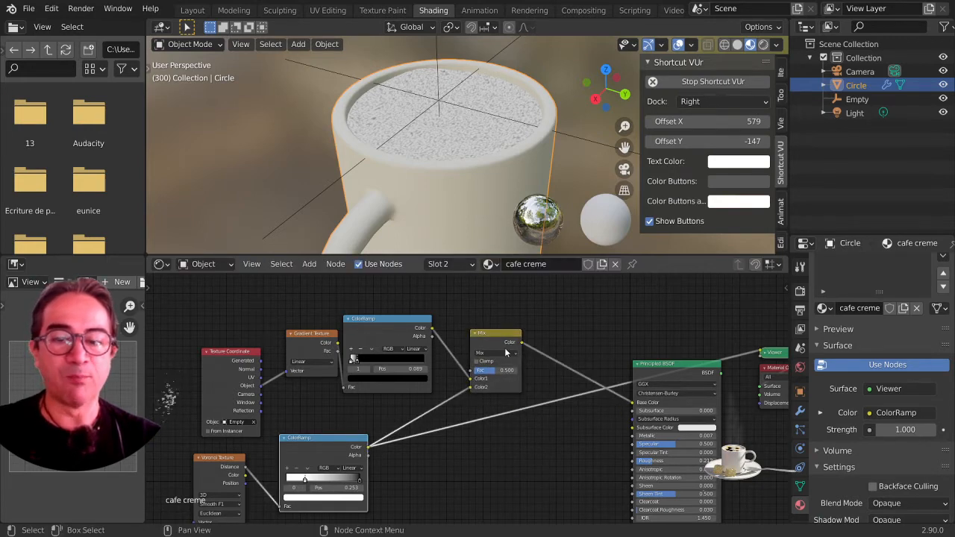
mouse_move(505, 330)
left_mouse_down()
mouse_move(518, 327)
mouse_move(504, 322)
left_mouse_up()
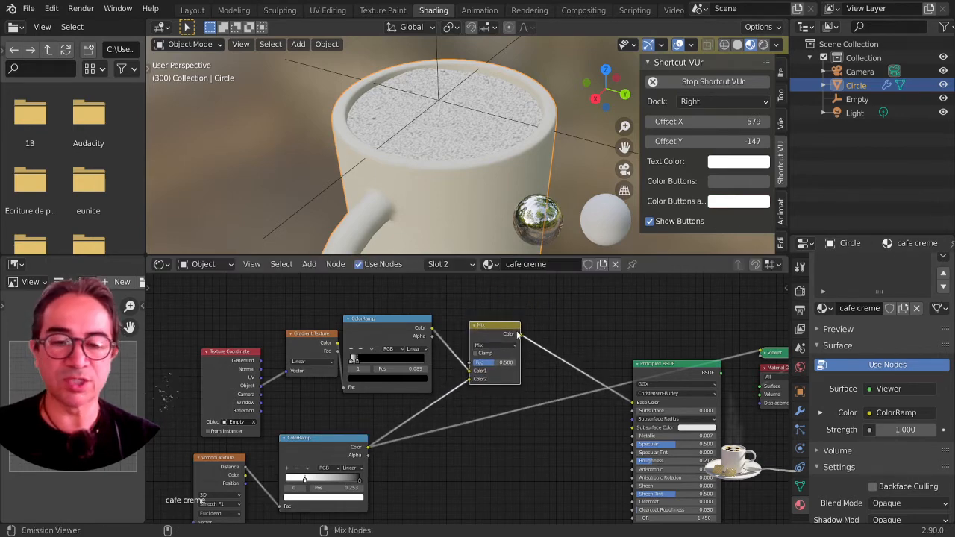
left_click(501, 327, "ctrl+shift")
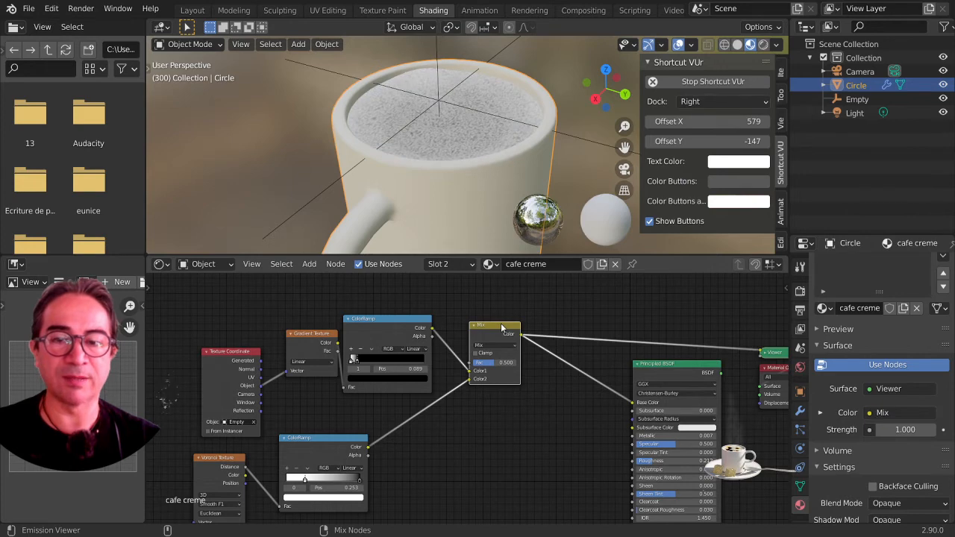
- Set the Mix node's Fac to 0.218 so the gradient rings dominate the Voronoi pattern
scroll(448, 171, "up", 3)
scroll(448, 172, "up", 4)
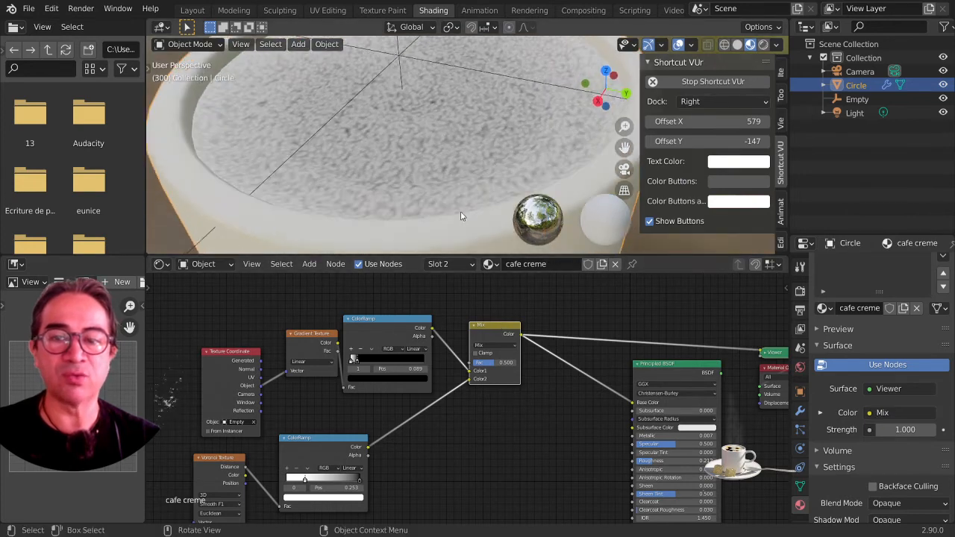
mouse_move(492, 361)
left_mouse_down()
mouse_move(478, 361)
mouse_move(504, 362)
mouse_move(472, 362)
mouse_move(482, 362)
left_mouse_up()
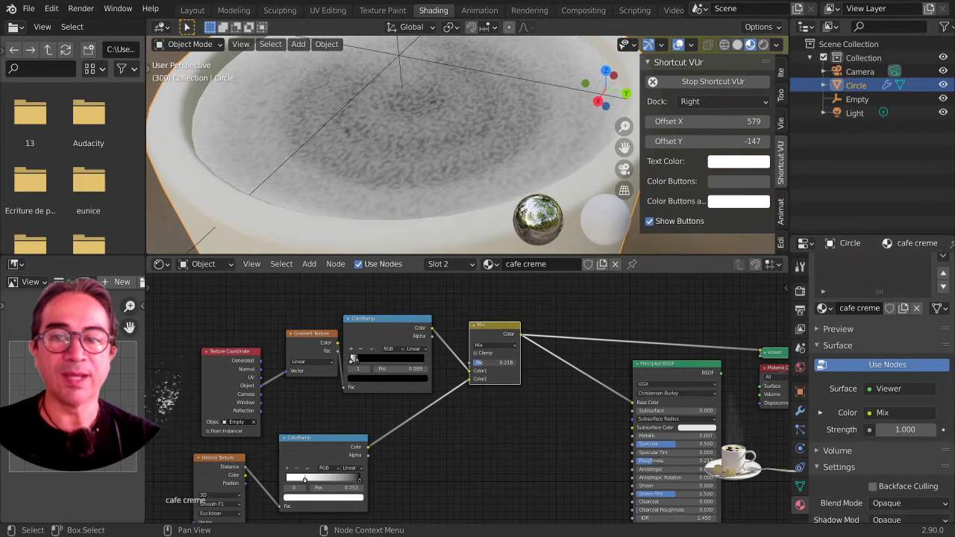
- Try the Color Burn blend mode on the Mix node with its Fac at 0.506 and inspect the coffee surface
scroll(457, 222, "down", 3)
middle_click_drag(437, 204, 429, 203)
scroll(499, 329, "up", 2)
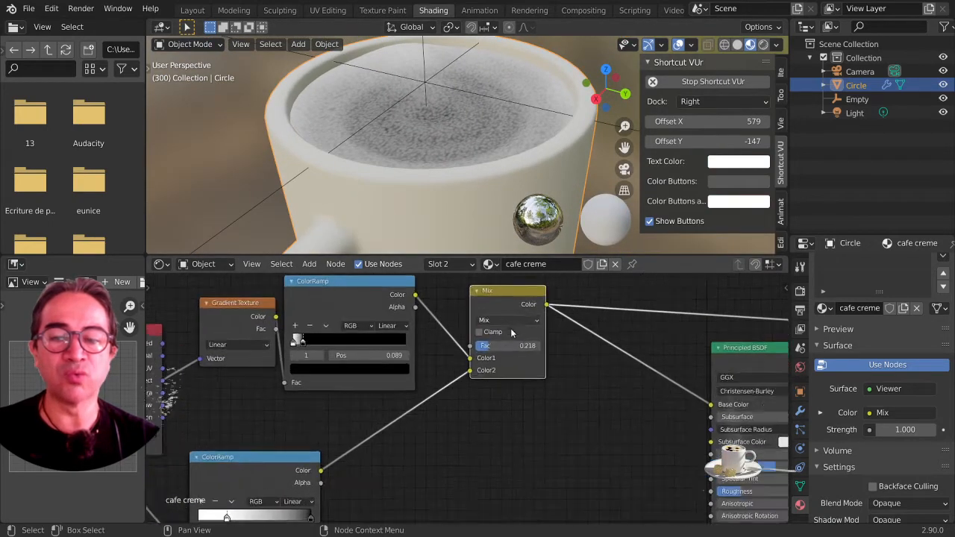
scroll(455, 373, "up", 3)
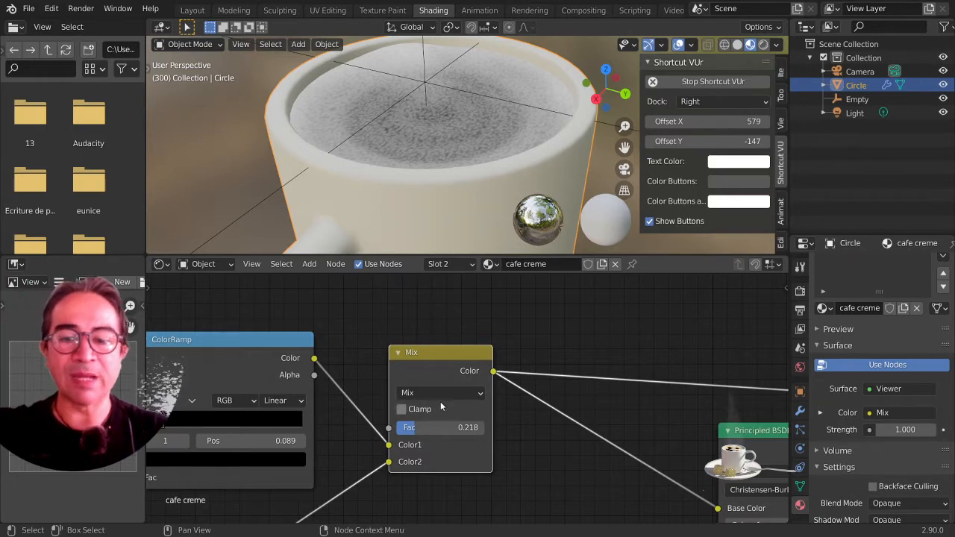
left_click(449, 393)
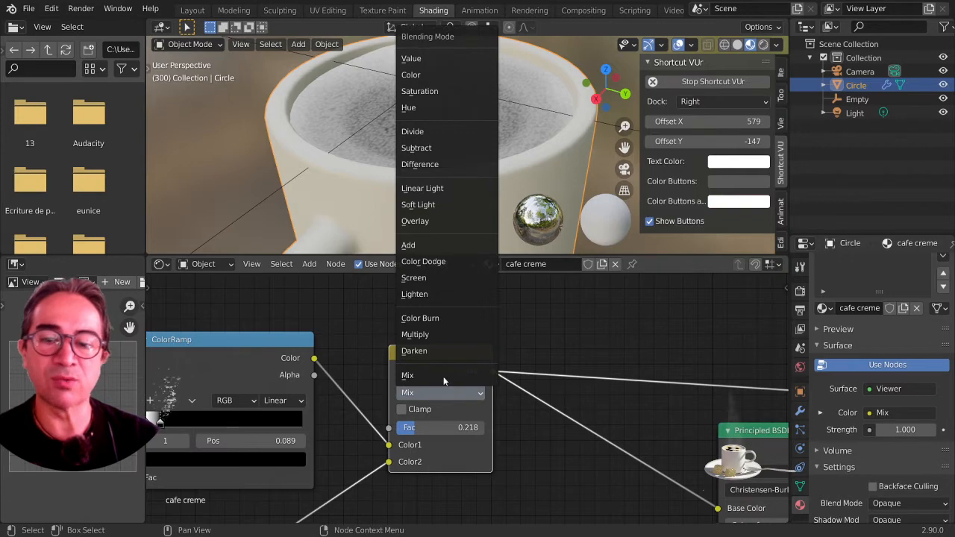
left_click(438, 318)
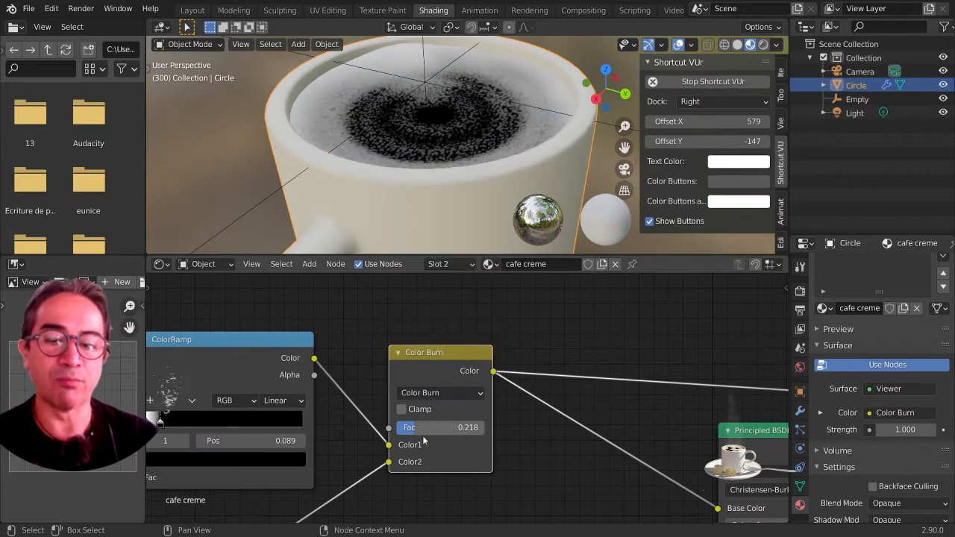
mouse_move(407, 429)
left_mouse_down()
mouse_move(393, 429)
mouse_move(440, 429)
left_mouse_up()
mouse_move(543, 135)
middle_mouse_down()
mouse_move(523, 130)
mouse_move(511, 108)
middle_mouse_up()
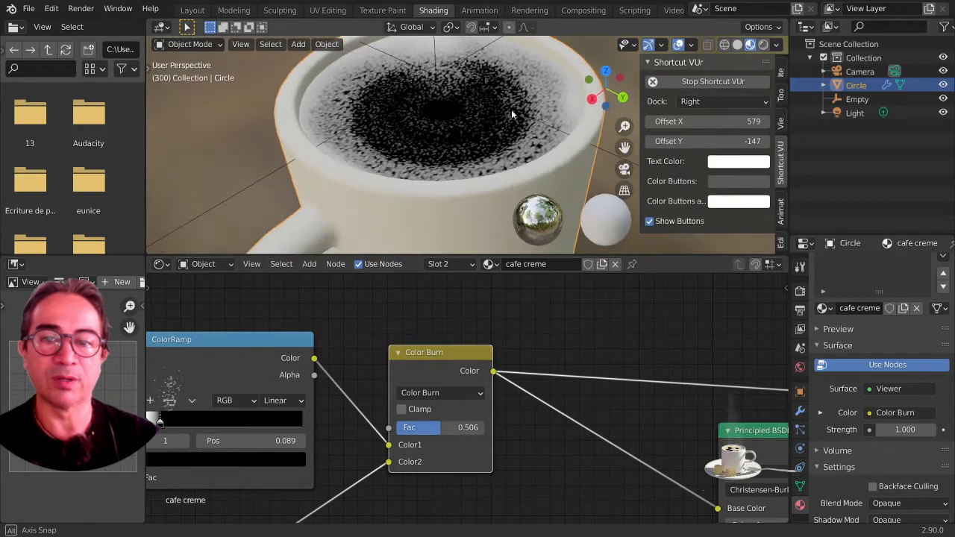
- Try the Darken blend mode on the mixing node with Fac at 0.905 and inspect the surface up close
left_click(441, 396)
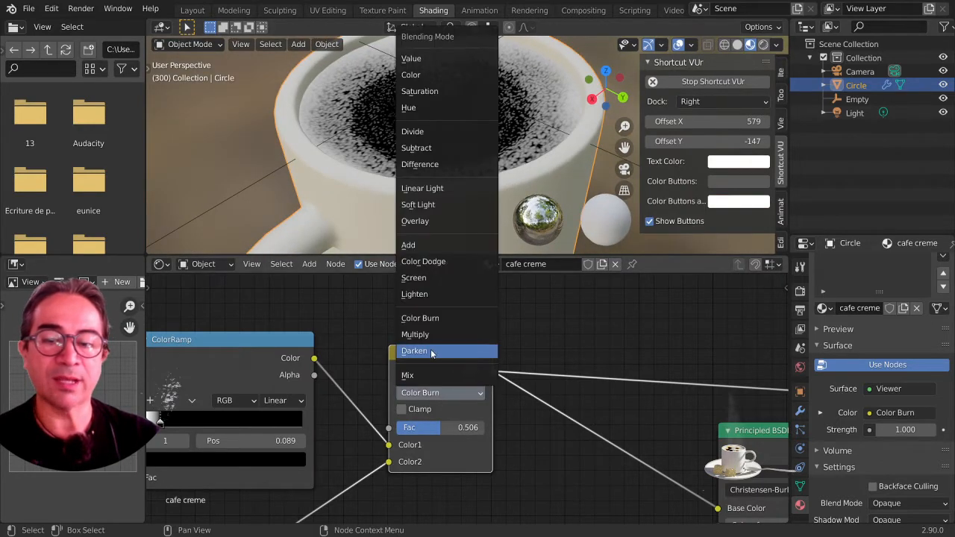
left_click(431, 350)
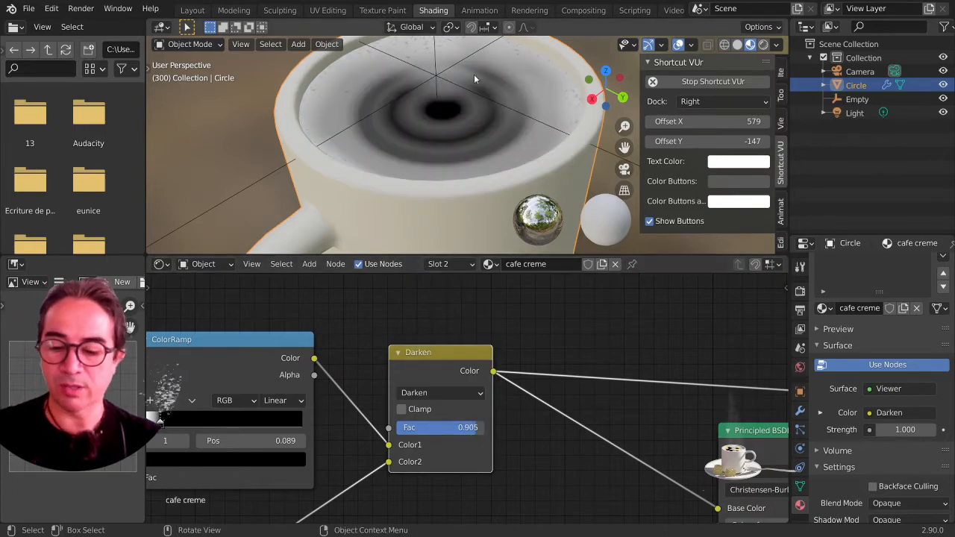
scroll(469, 141, "up", 6)
scroll(451, 171, "down", 3)
mouse_move(451, 171)
middle_mouse_down()
mouse_move(394, 199)
mouse_move(355, 154)
mouse_move(390, 164)
mouse_move(365, 164)
mouse_move(434, 168)
middle_mouse_up()
scroll(364, 171, "down", 3)
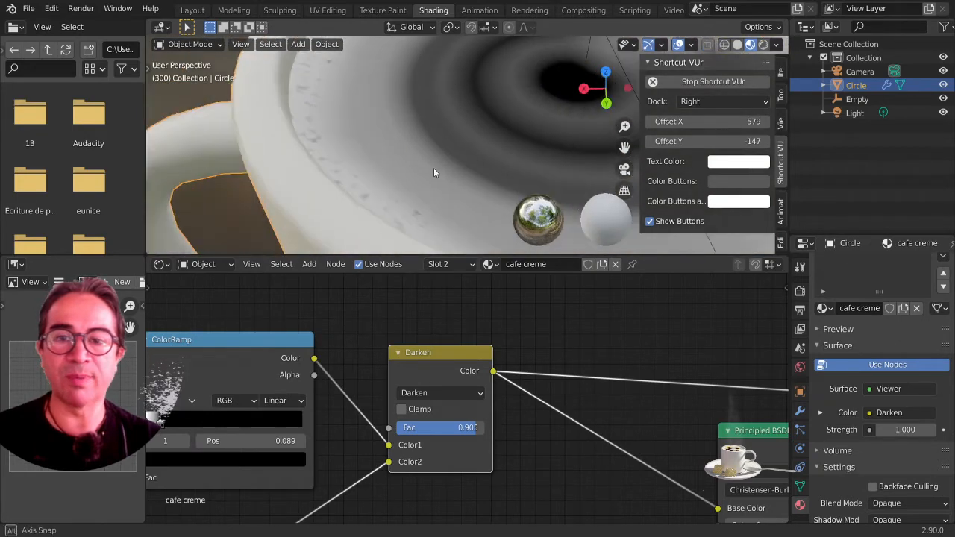
middle_click_drag(565, 75, 429, 116, "shift")
scroll(432, 120, "up", 1)
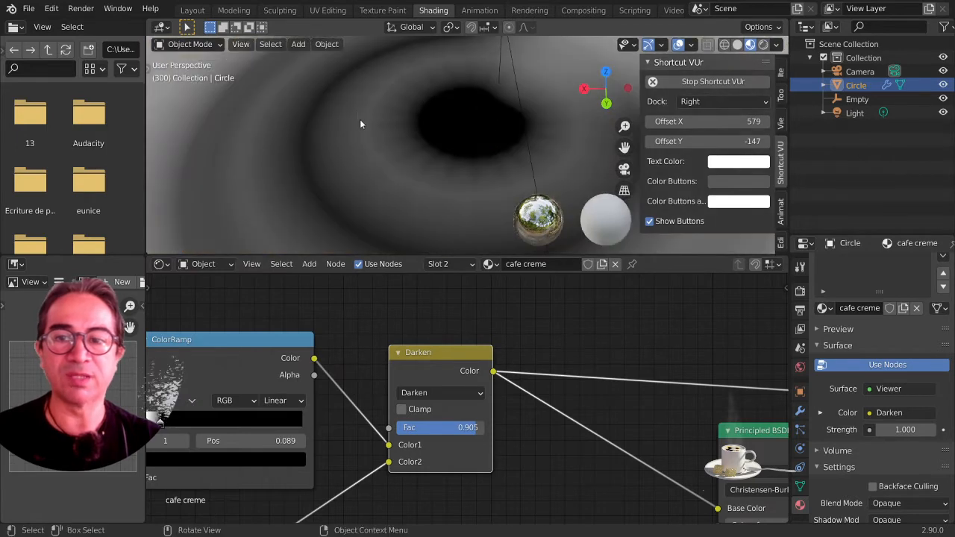
middle_click_drag(359, 119, 313, 158)
scroll(313, 159, "down", 2)
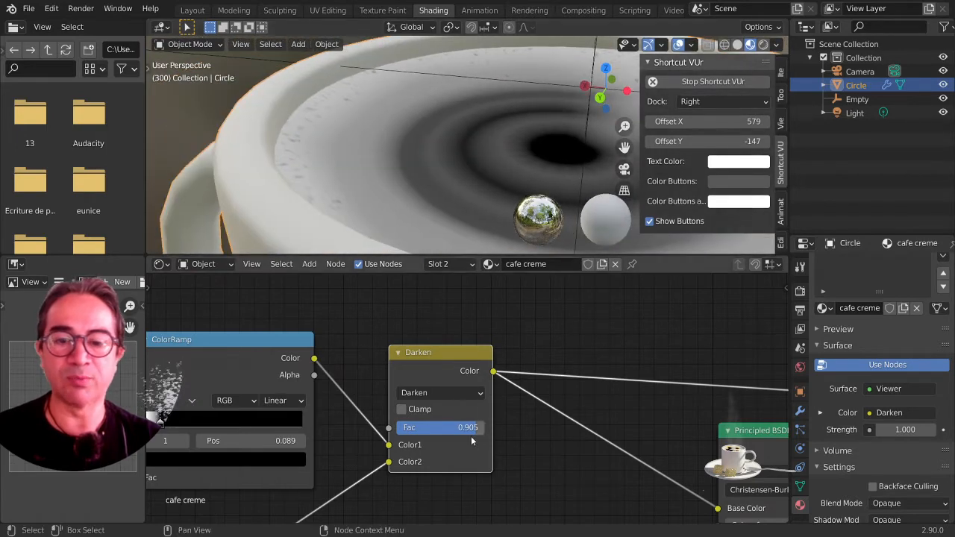
- Set the mixing node's Fac to 0.390 and try the Add blend mode on the coffee surface
left_click_drag(468, 432, 418, 432)
left_click(437, 391)
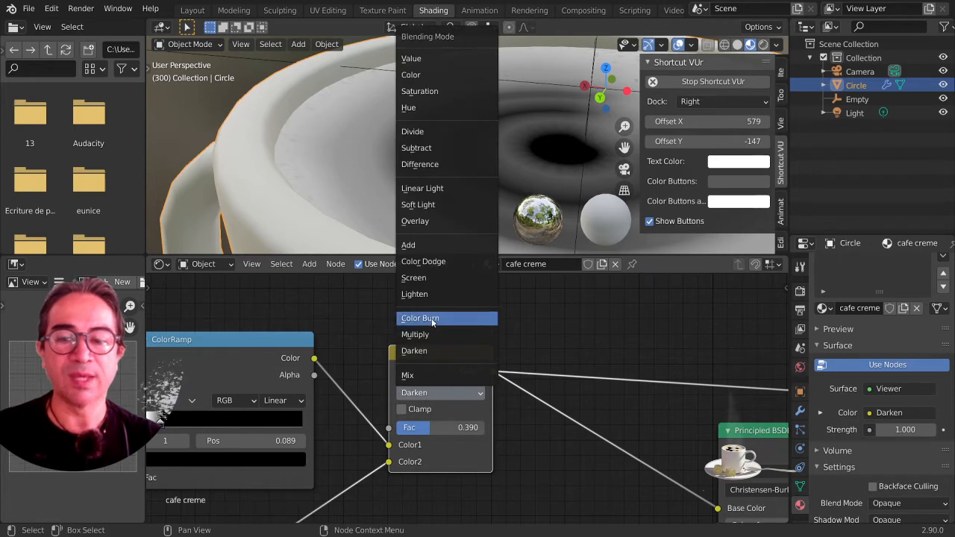
left_click(426, 246)
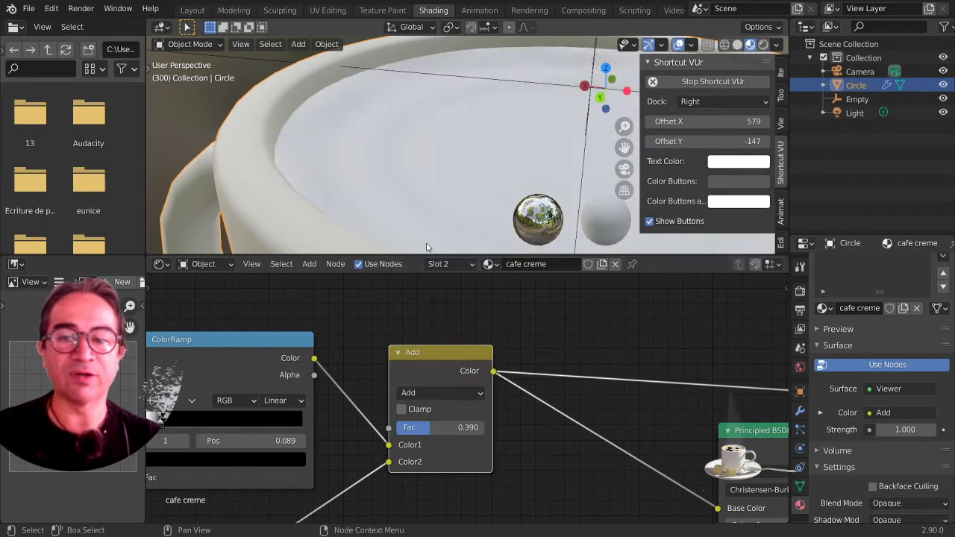
scroll(358, 166, "down", 2)
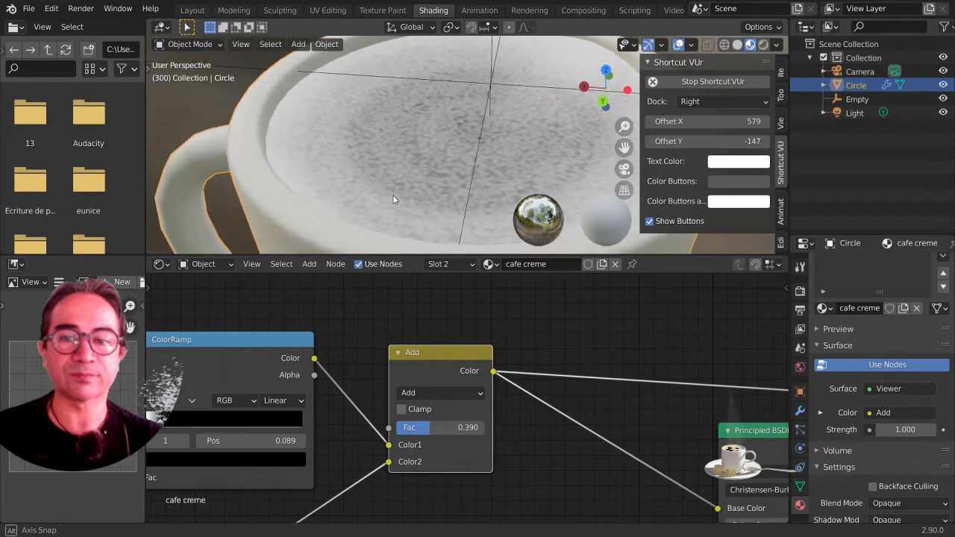
scroll(418, 172, "up", 5)
scroll(343, 482, "down", 4)
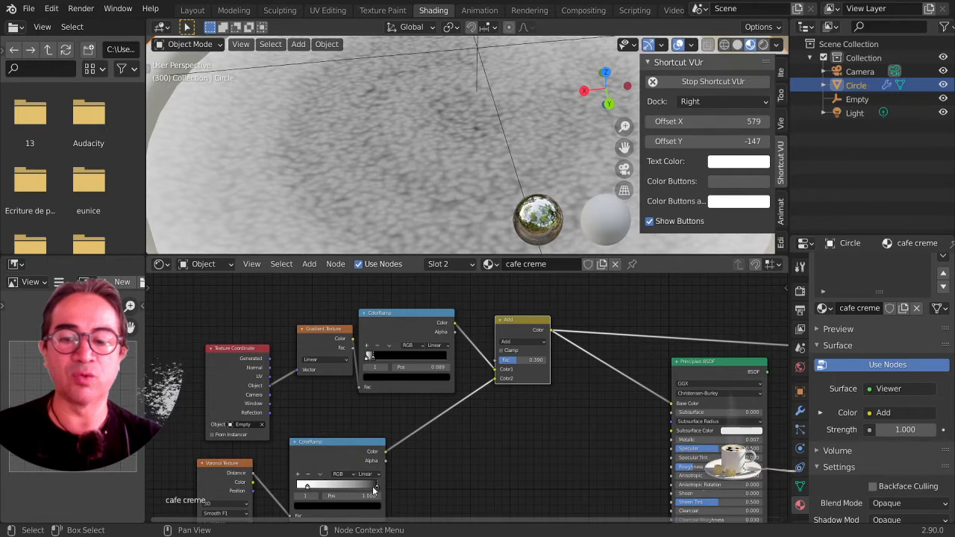
- Move the black stop of the Voronoi ColorRamp to position 0.420 to sharpen the foam specks
left_click_drag(372, 486, 331, 485)
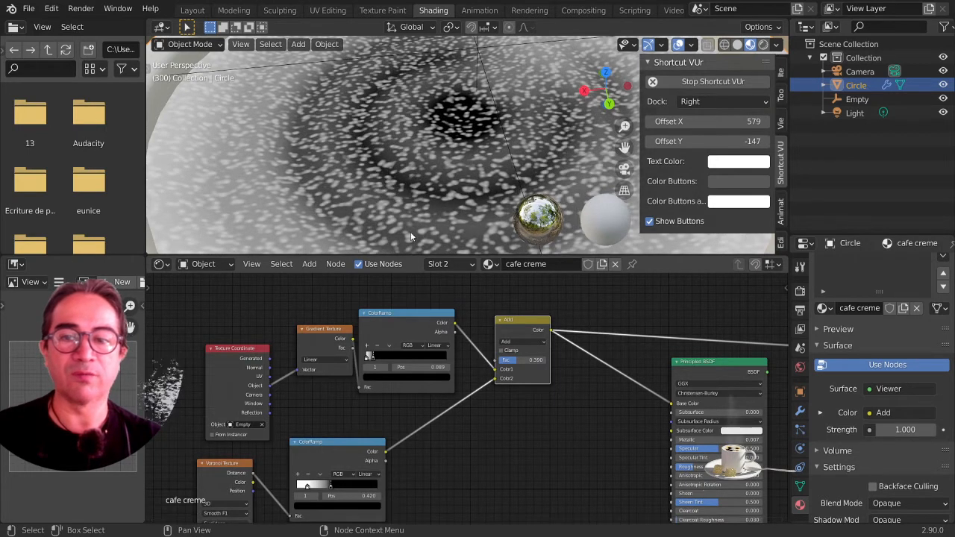
scroll(402, 209, "down", 4)
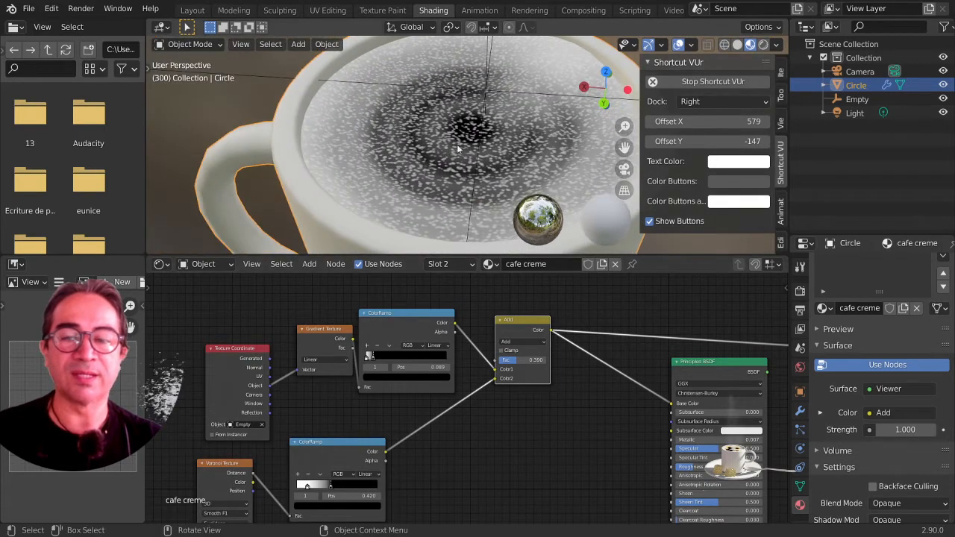
scroll(446, 154, "up", 4)
scroll(535, 369, "up", 1)
scroll(470, 401, "up", 5)
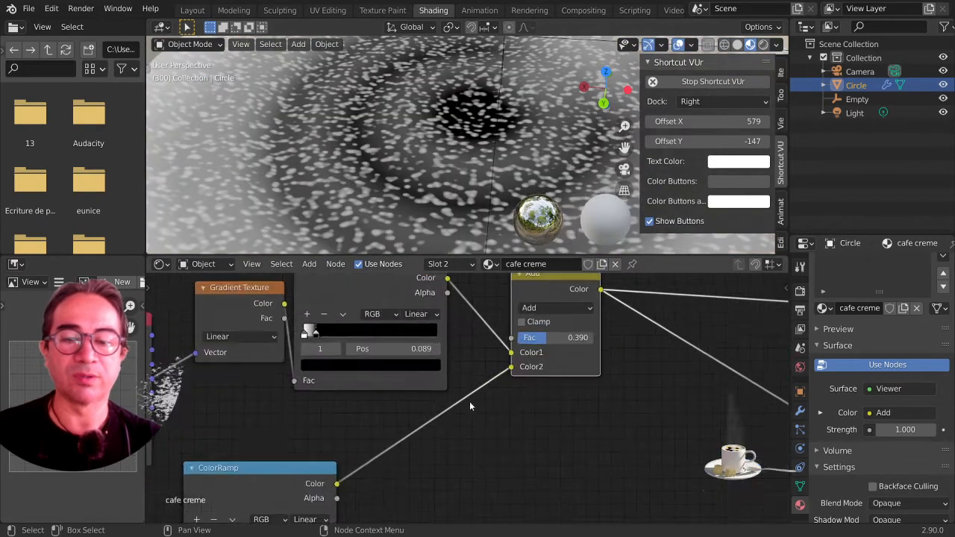
- Try the Divide blend mode on the node that mixes the two ColorRamps
middle_click_drag(505, 360, 379, 405)
left_click(412, 356)
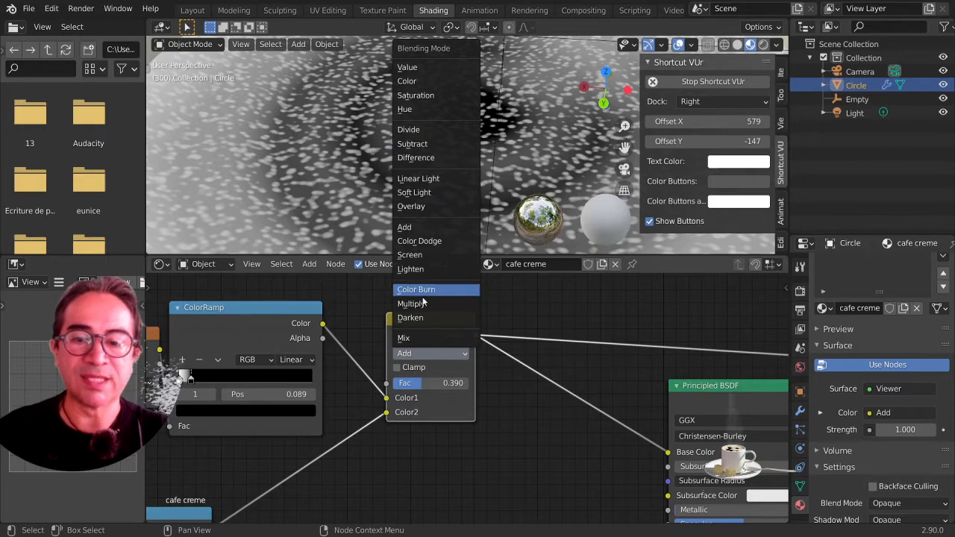
left_click(410, 129)
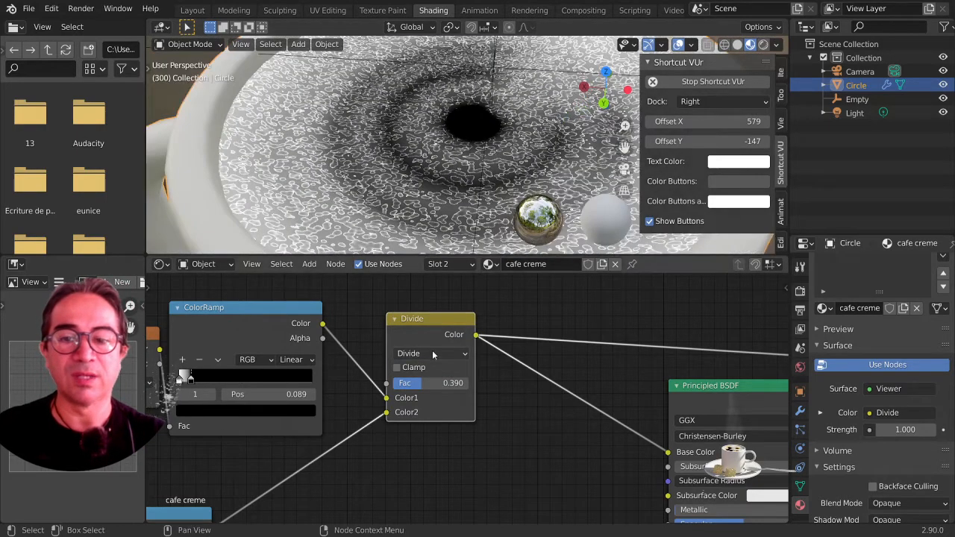
- Change the mixing node's blend mode to Multiply and set its Fac to 0.610
left_click(430, 353)
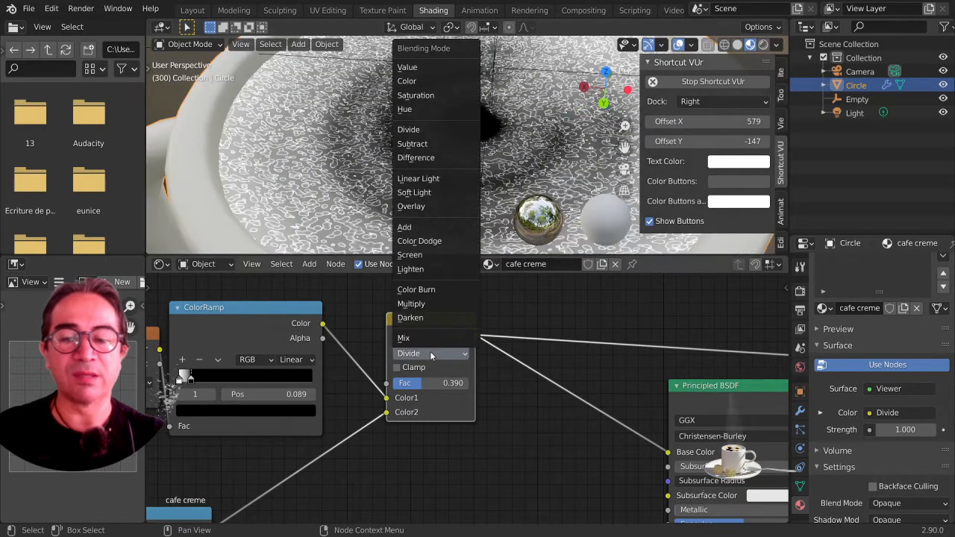
left_click(420, 304)
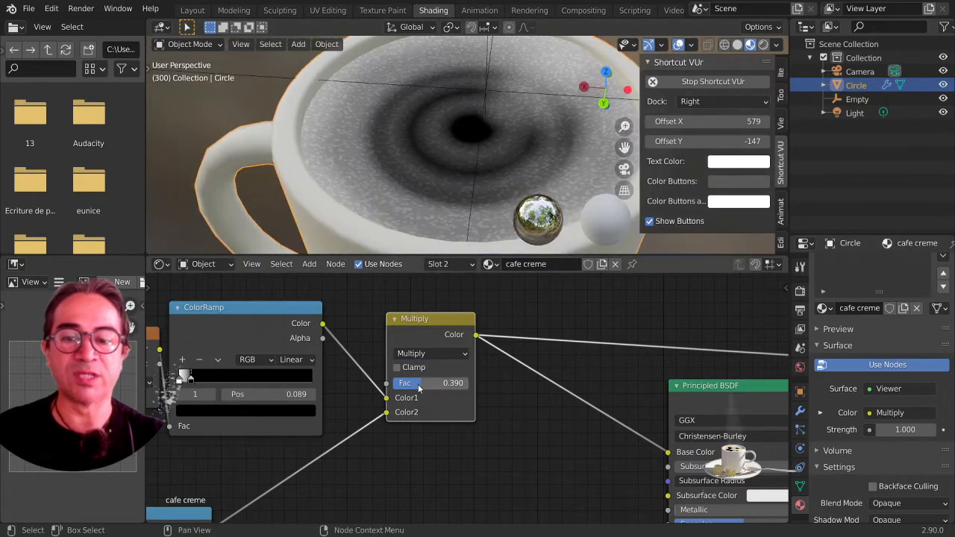
left_click_drag(418, 388, 438, 387)
- Shift the Voronoi ColorRamp's white stop toward the black end and set its black stop to 0.677, then check the cup
middle_click_drag(249, 508, 402, 437)
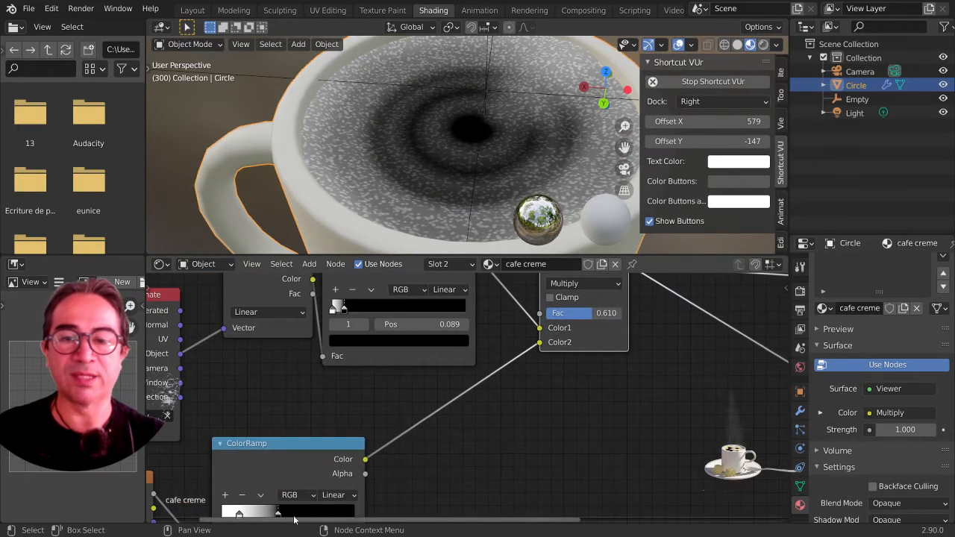
left_click_drag(294, 520, 337, 518)
left_click_drag(240, 516, 281, 516)
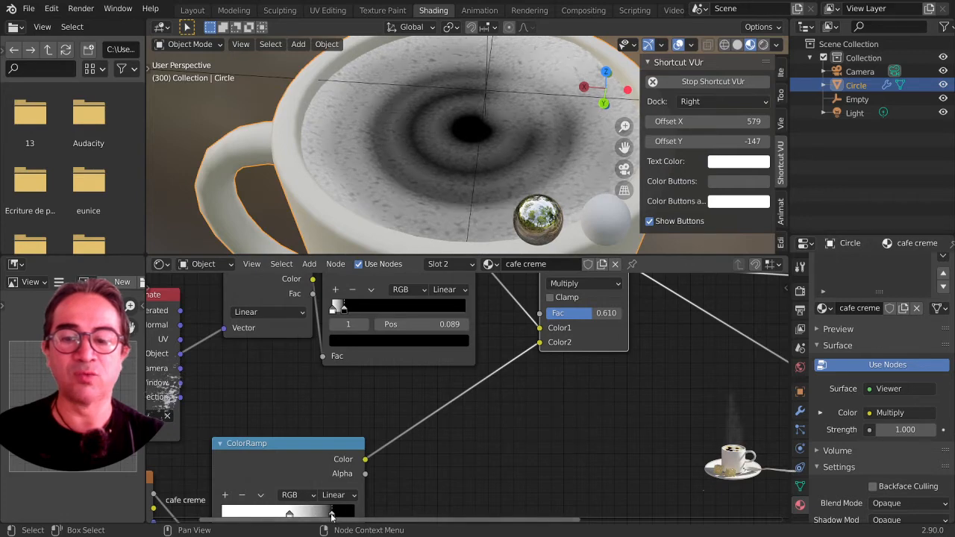
mouse_move(321, 517)
left_mouse_down()
mouse_move(362, 521)
mouse_move(325, 527)
left_mouse_up()
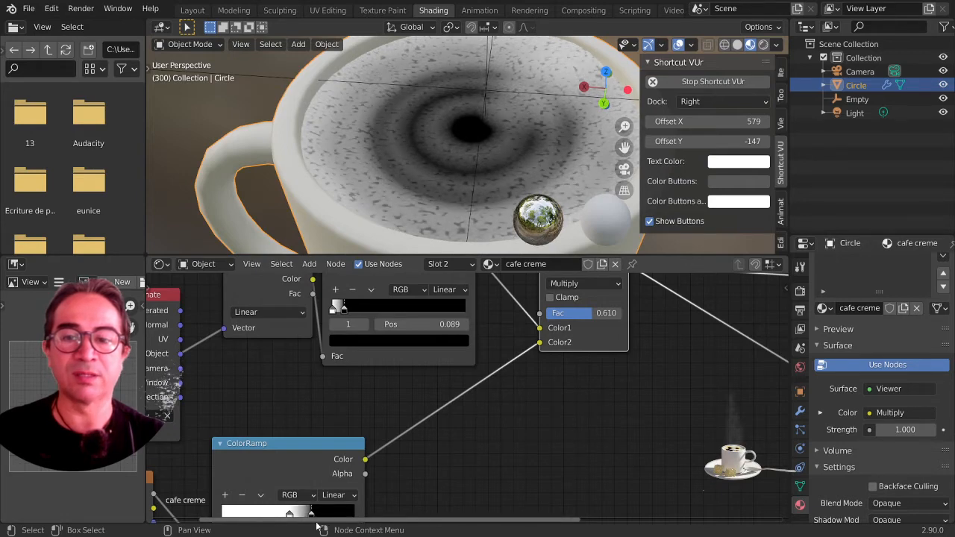
middle_click_drag(430, 191, 395, 168)
scroll(439, 182, "up", 2)
scroll(468, 166, "down", 2)
scroll(461, 183, "down", 2)
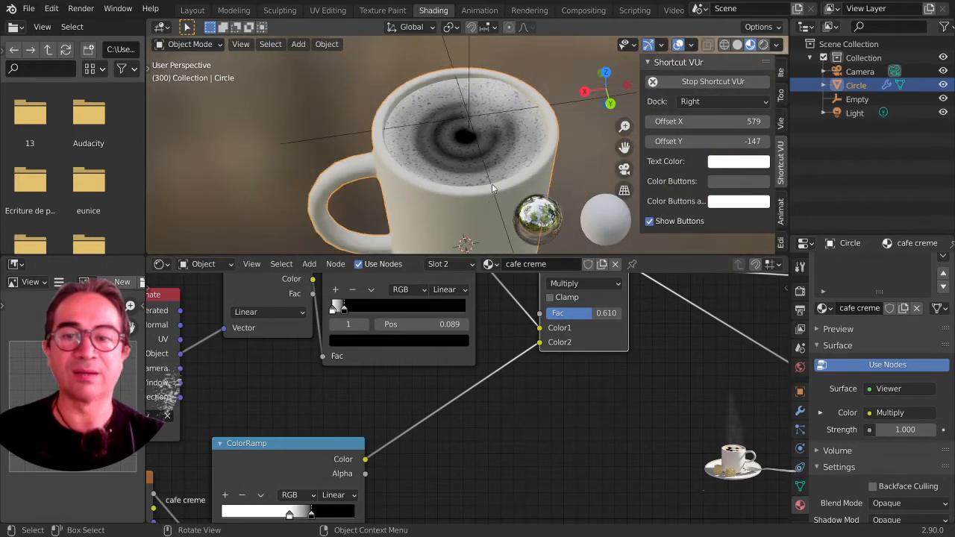
- Set the Voronoi Texture's Scale to 264.5 for a finer foam grain on the coffee
scroll(367, 381, "down", 3)
middle_click_drag(284, 467, 376, 423)
scroll(376, 423, "up", 3)
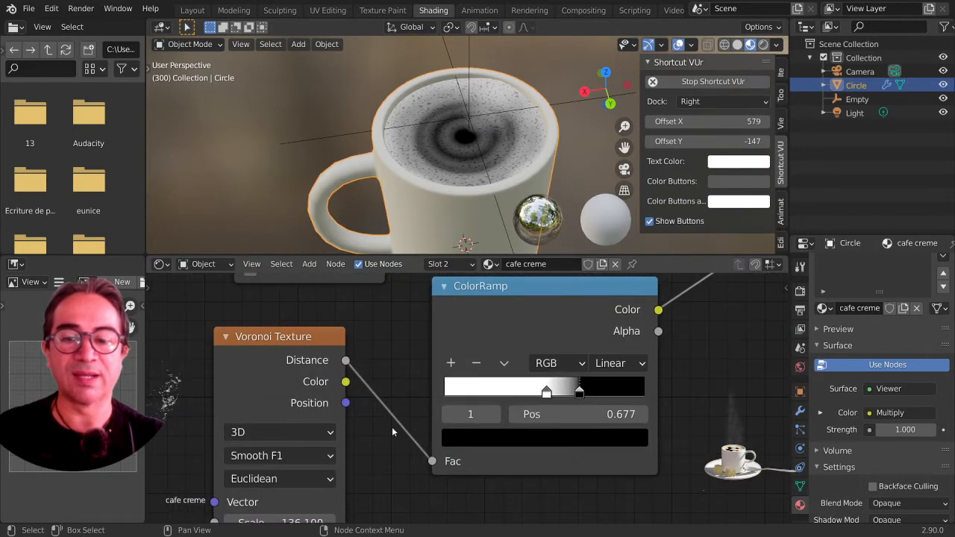
scroll(324, 368, "up", 2)
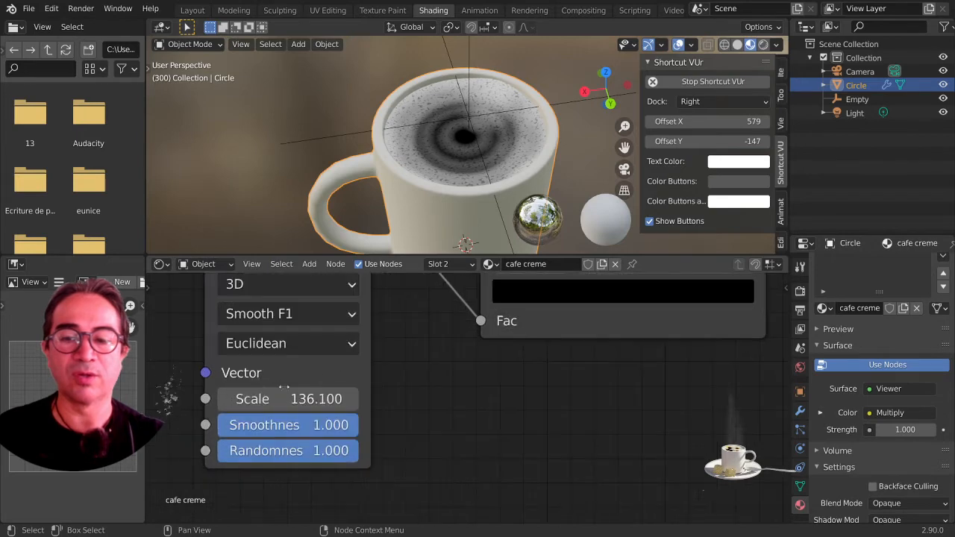
middle_click_drag(371, 492, 367, 395)
left_click_drag(373, 420, 417, 420)
scroll(470, 179, "up", 3)
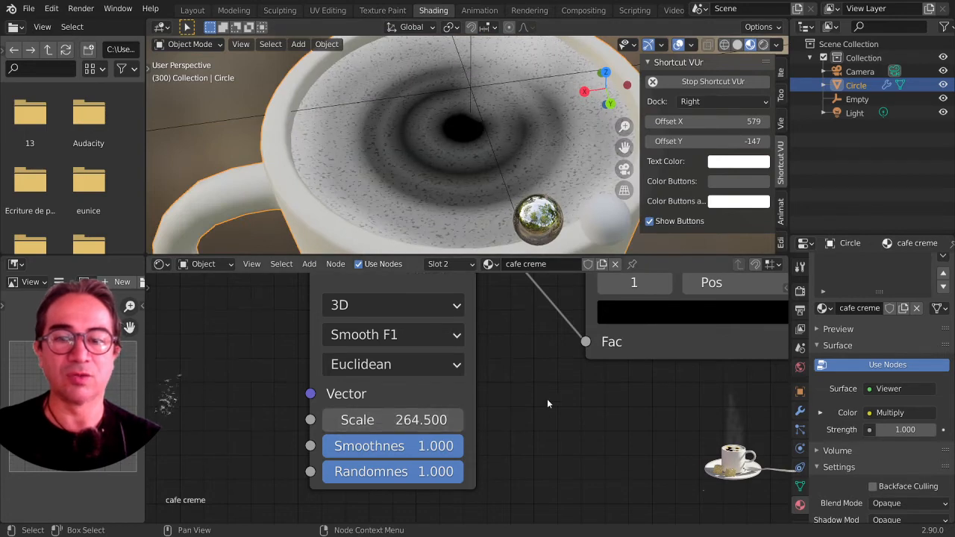
- Soften the Voronoi ColorRamp by moving its white stop toward the white end and its black stop to 0.883, and inspect the cup
middle_click_drag(546, 399, 341, 469)
left_click_drag(522, 326, 482, 335)
left_click_drag(564, 328, 617, 333)
scroll(326, 213, "up", 4)
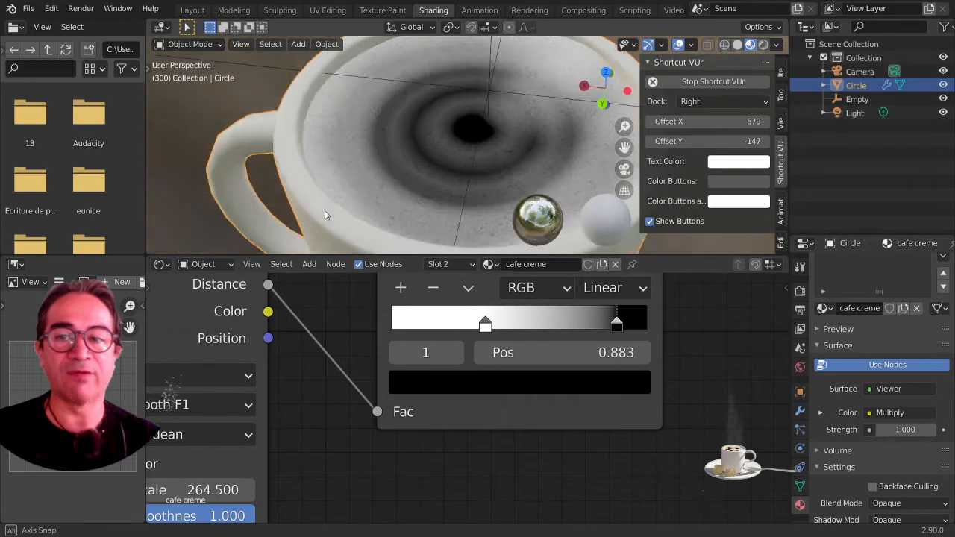
scroll(265, 181, "down", 5)
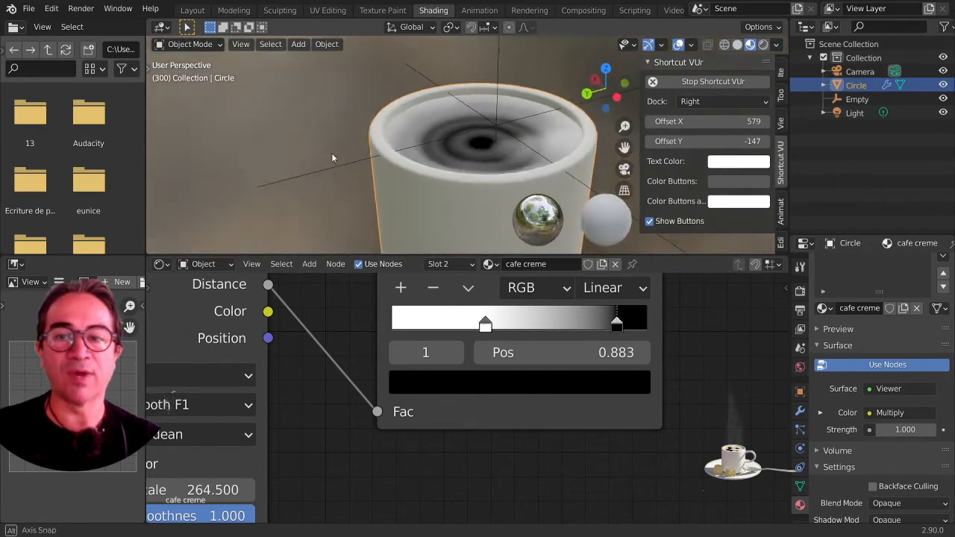
middle_click_drag(331, 153, 421, 235)
scroll(470, 166, "up", 3)
middle_click_drag(470, 166, 432, 190)
scroll(606, 432, "down", 3)
scroll(612, 435, "down", 4)
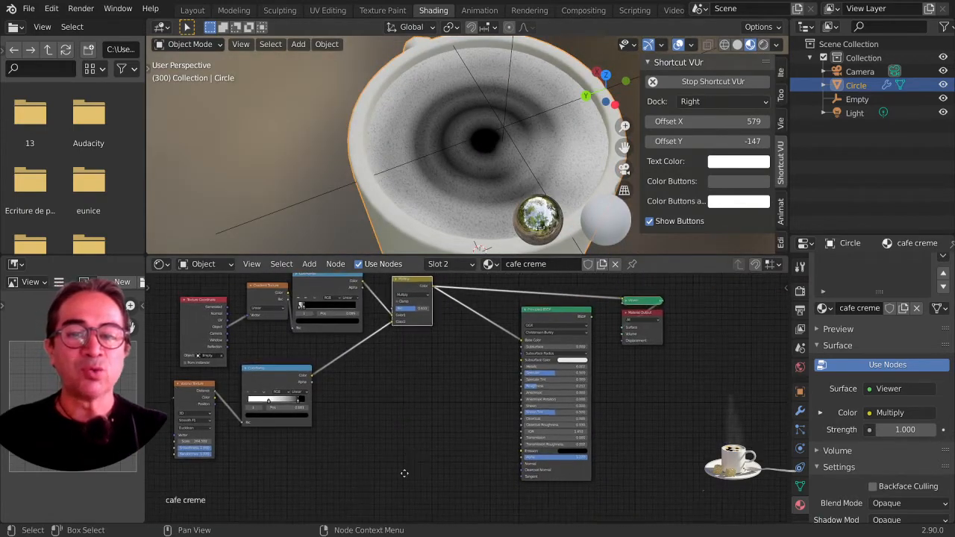
middle_click_drag(407, 452, 408, 494)
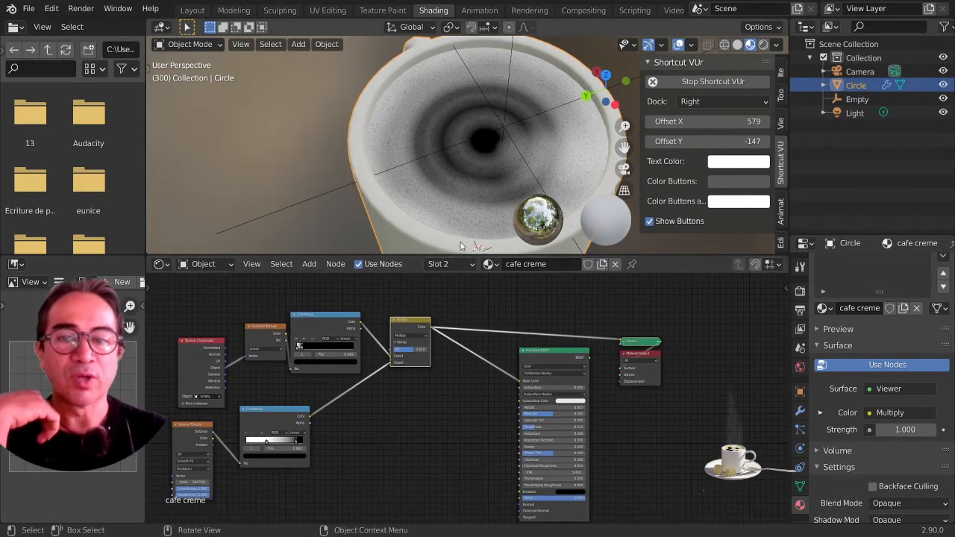
- Select the Empty and adjust its height along the global Z axis until the coffee's rings appear darker
left_click(511, 81)
middle_click_drag(450, 197, 474, 170)
key("g")
key("z")
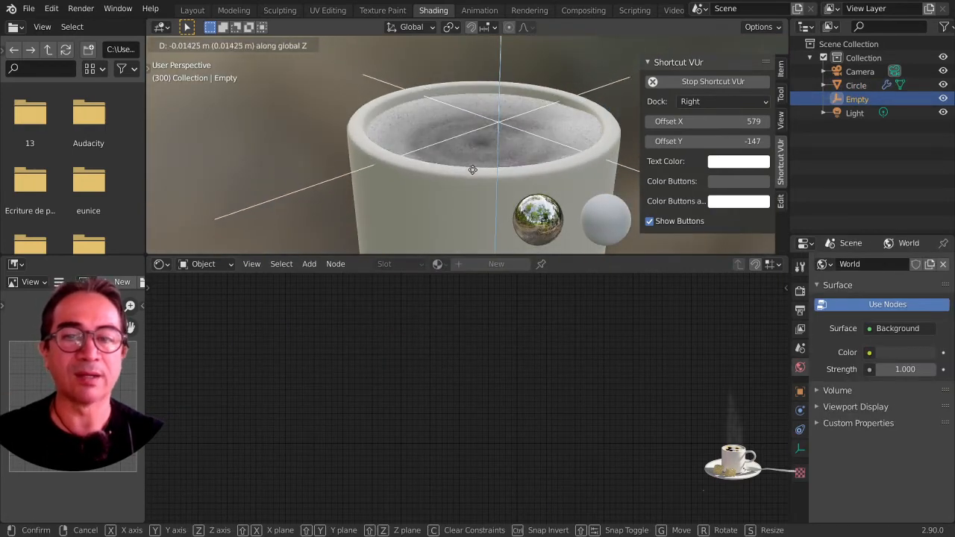
left_click(472, 162)
key("g")
key("z")
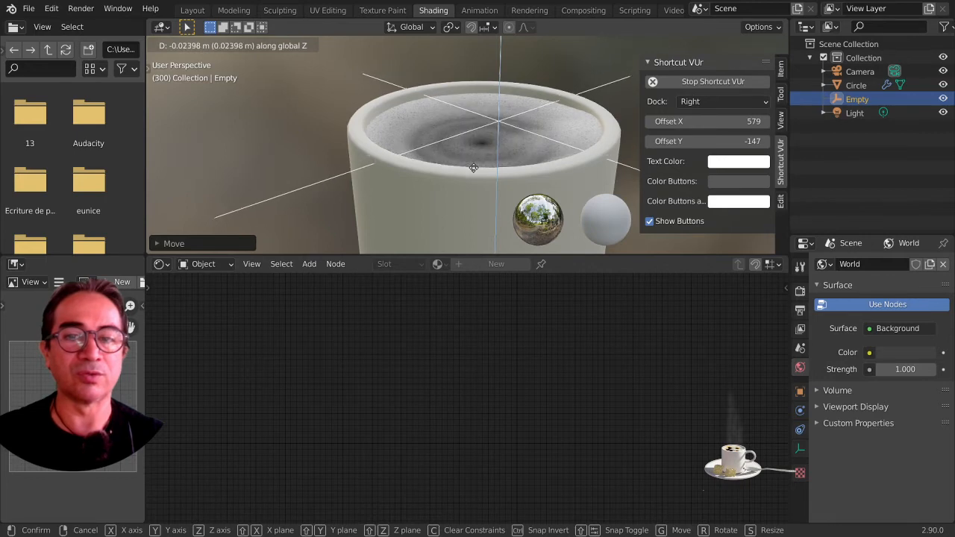
left_click(473, 165)
key("g")
key("z")
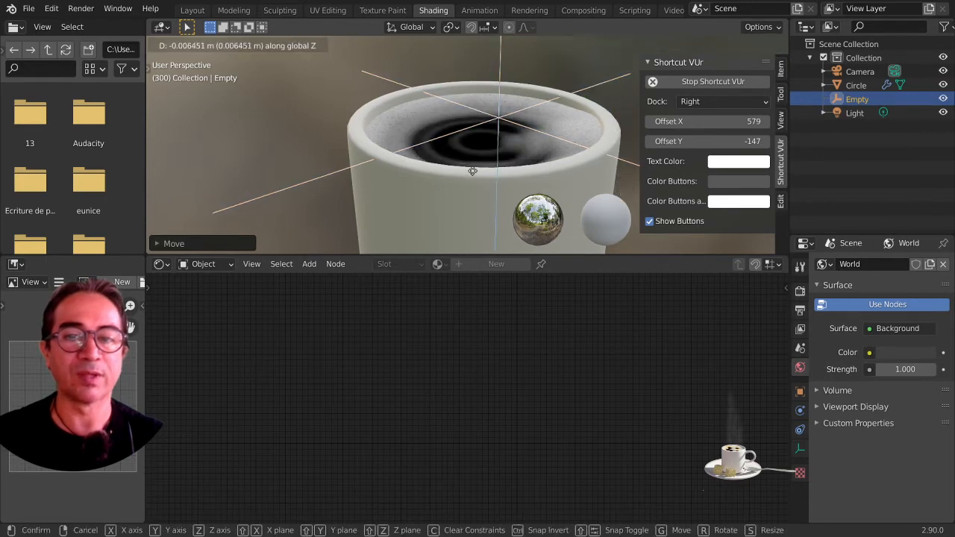
left_click(473, 174)
- Reselect the cup and reposition the Voronoi ColorRamp, Principled BSDF and Material Output nodes to tidy the layout
left_click(423, 126)
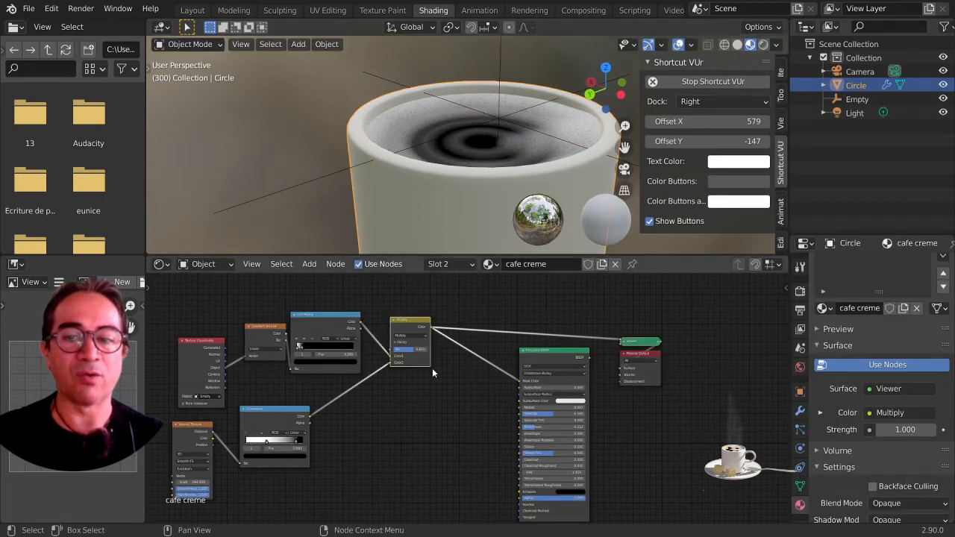
key("Home")
middle_click_drag(461, 372, 491, 349)
left_click_drag(320, 349, 371, 326)
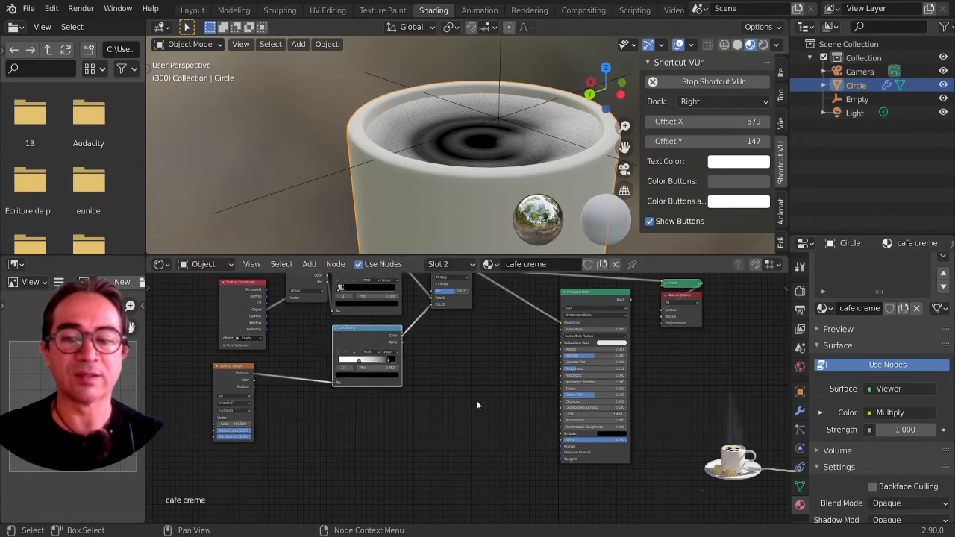
scroll(476, 401, "up", 1)
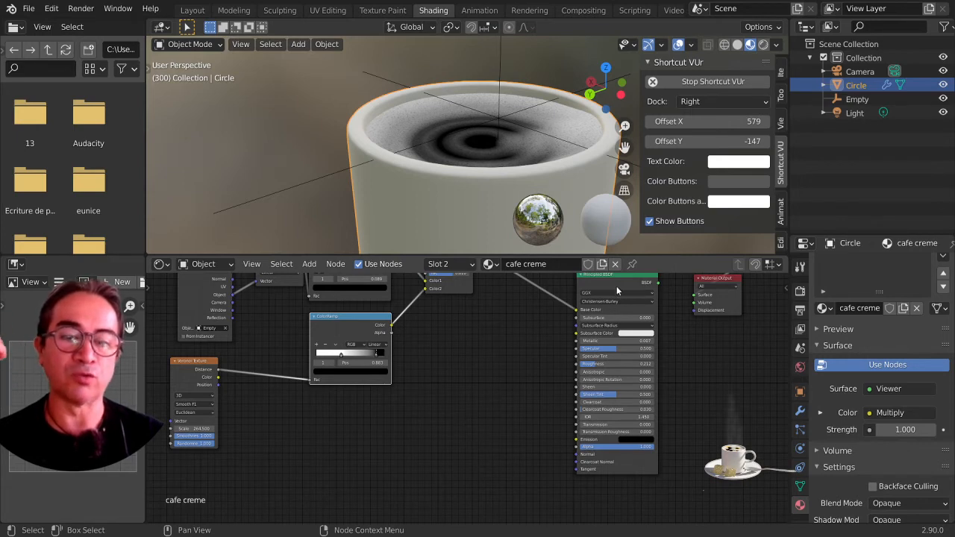
left_click_drag(617, 279, 589, 308)
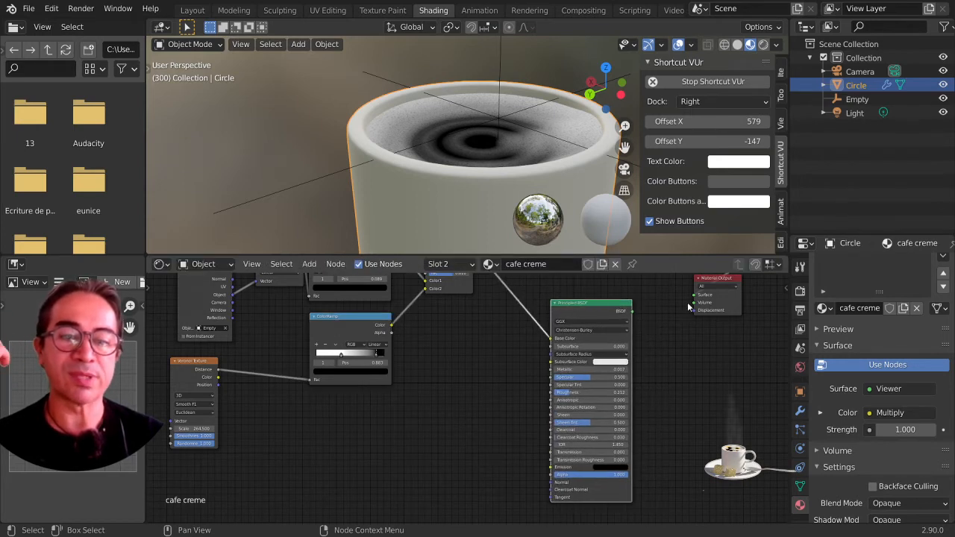
left_click_drag(726, 303, 741, 334)
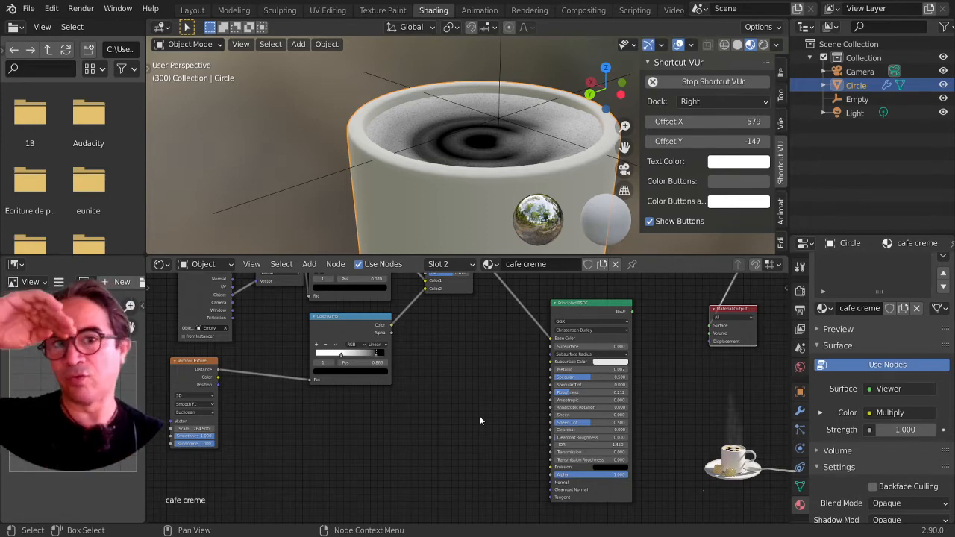
- Add a Bump node beside the Principled BSDF and connect its Normal output to the shader's Normal input
scroll(479, 415, "up", 4)
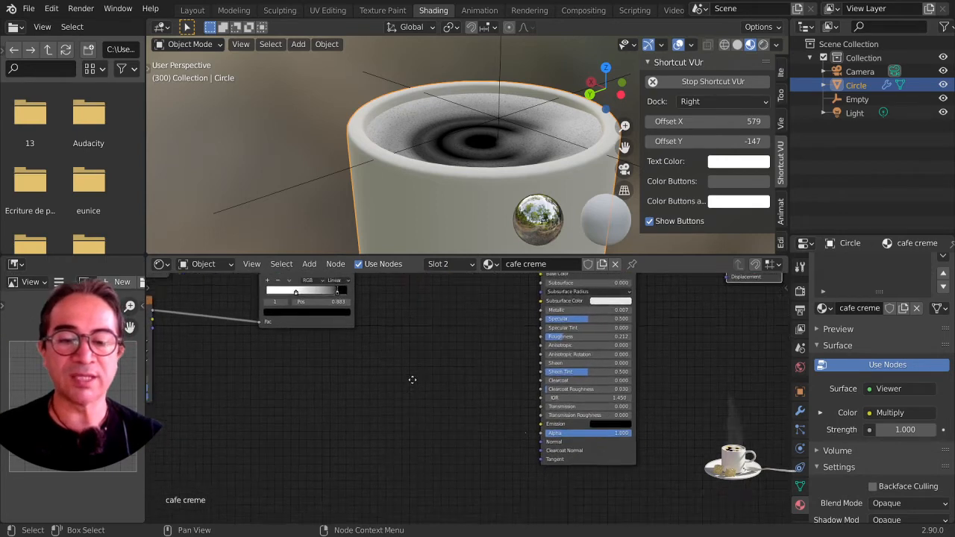
scroll(516, 409, "up", 2)
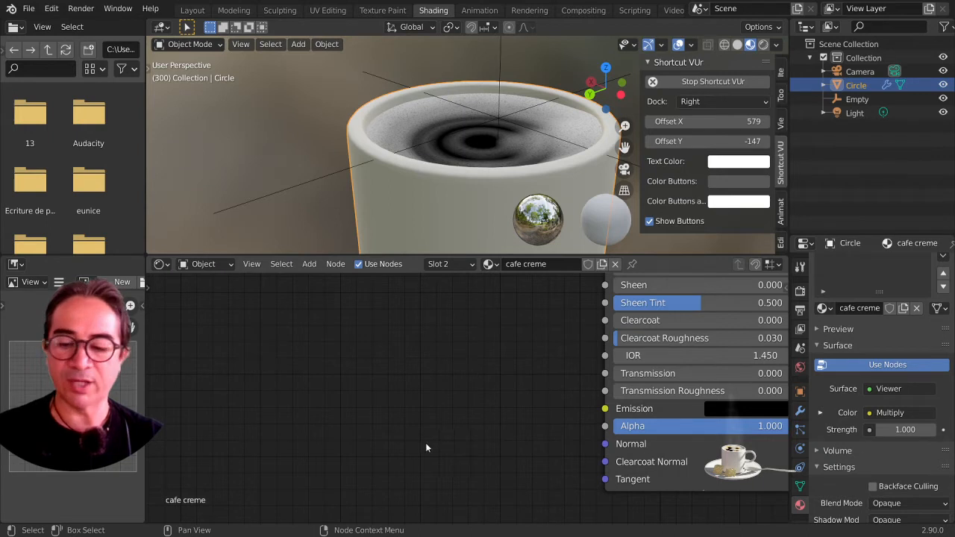
left_click(309, 263)
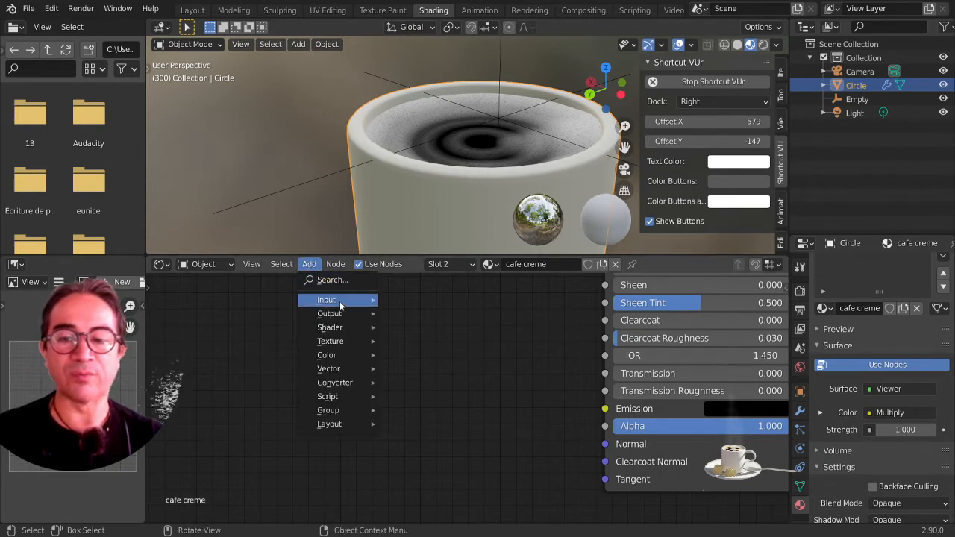
mouse_move(339, 301)
mouse_move(327, 369)
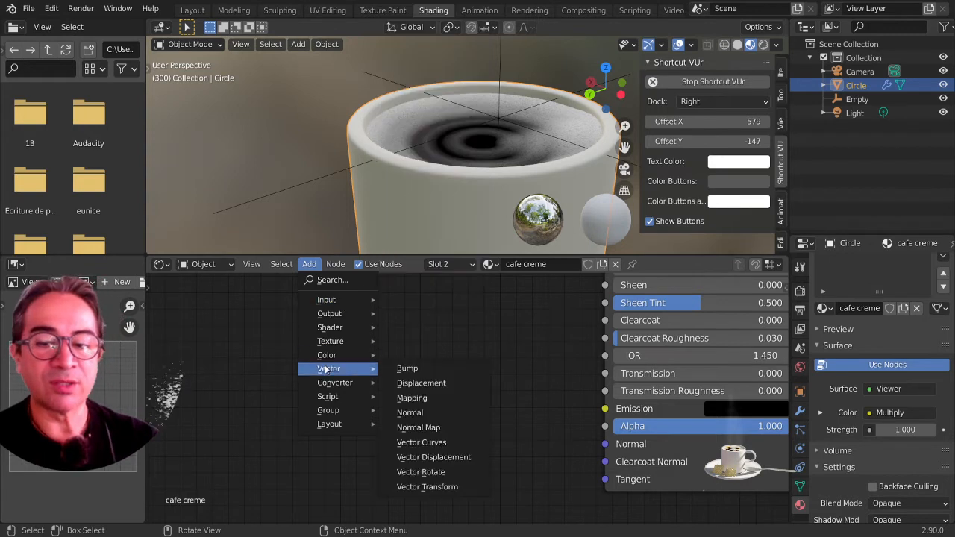
left_click(407, 368)
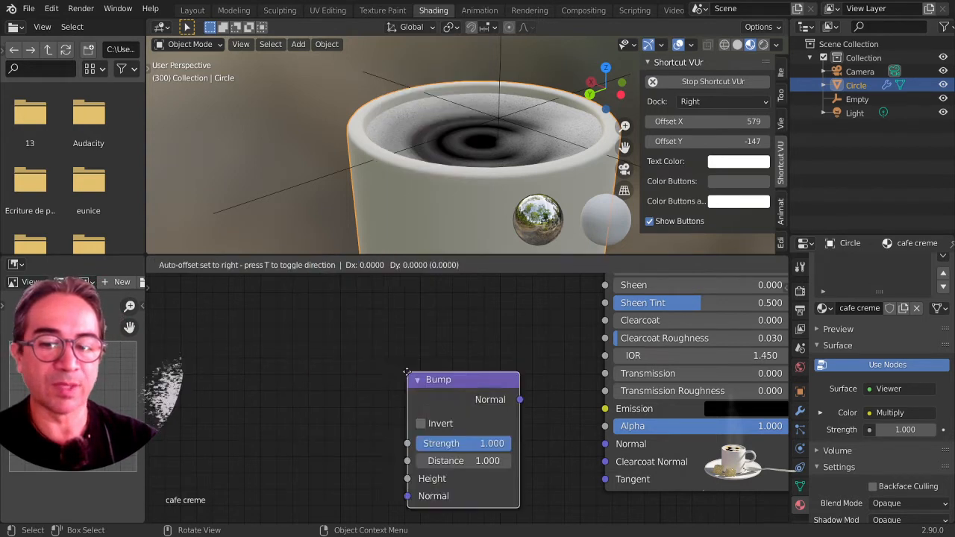
left_click(473, 427)
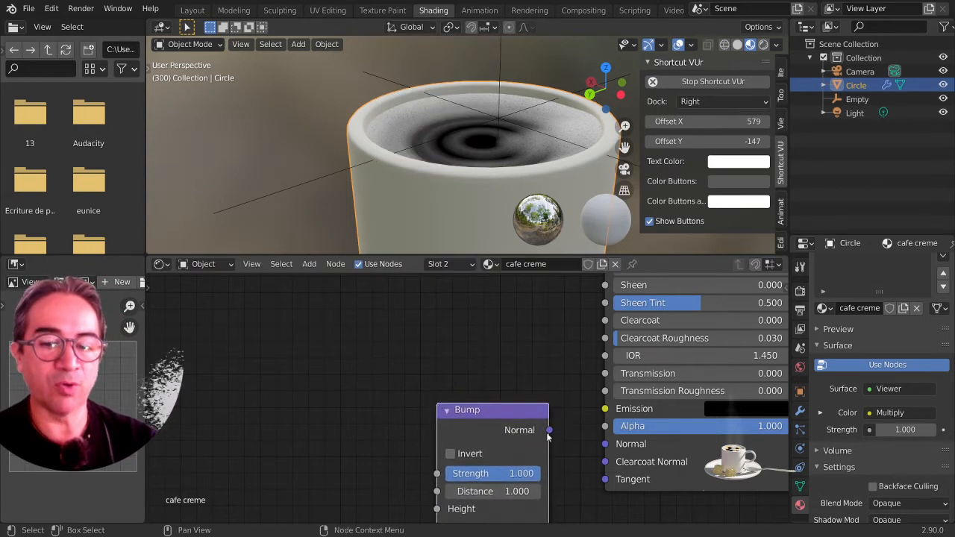
left_click_drag(549, 431, 608, 447)
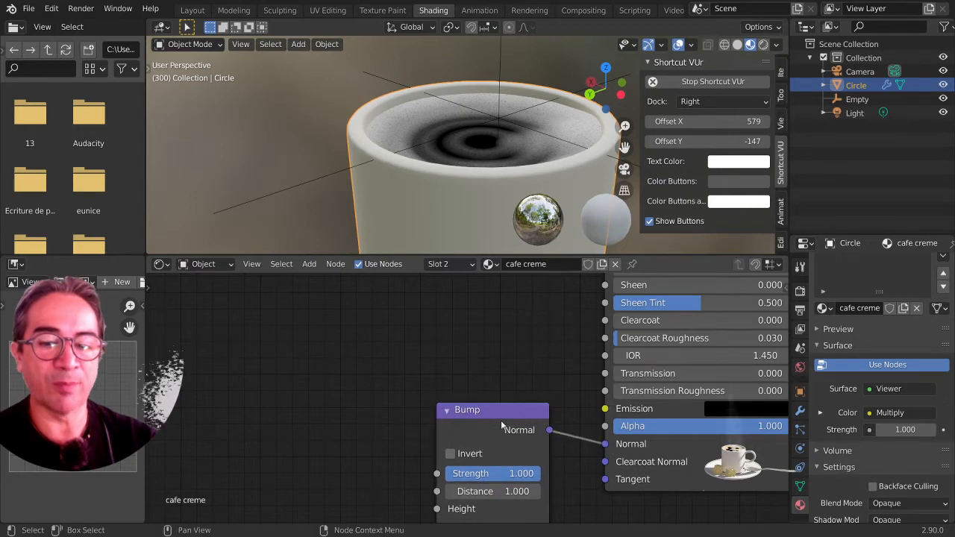
- Move the Multiply node and the Voronoi ColorRamp down and closer together, near the Bump node
scroll(496, 405, "down", 4)
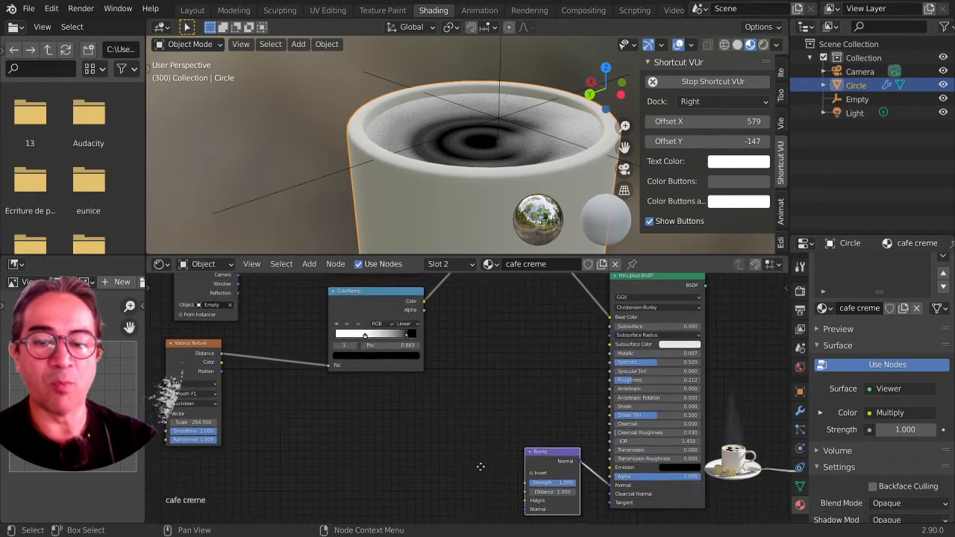
left_click_drag(401, 313, 371, 370)
middle_click_drag(409, 372, 361, 504)
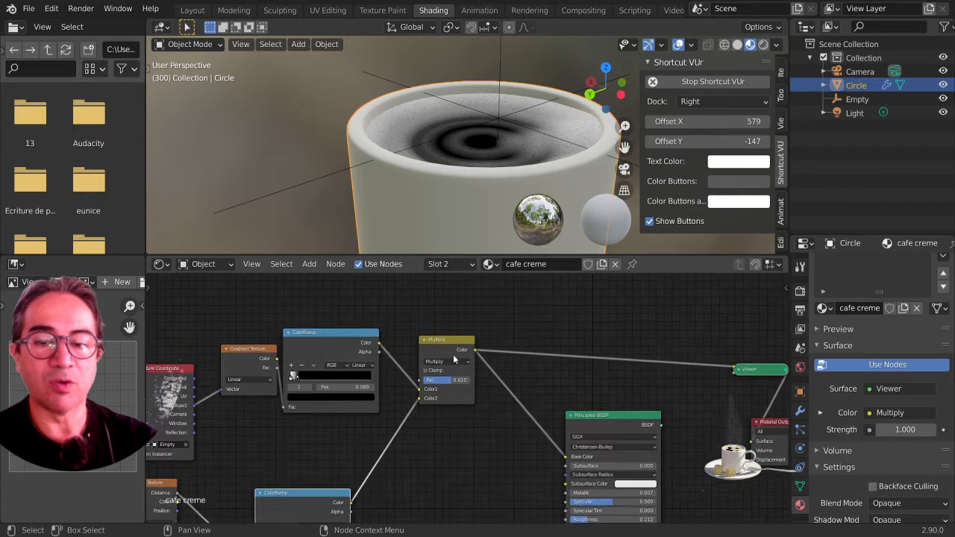
left_click_drag(437, 353, 420, 449)
middle_click_drag(504, 116, 463, 149)
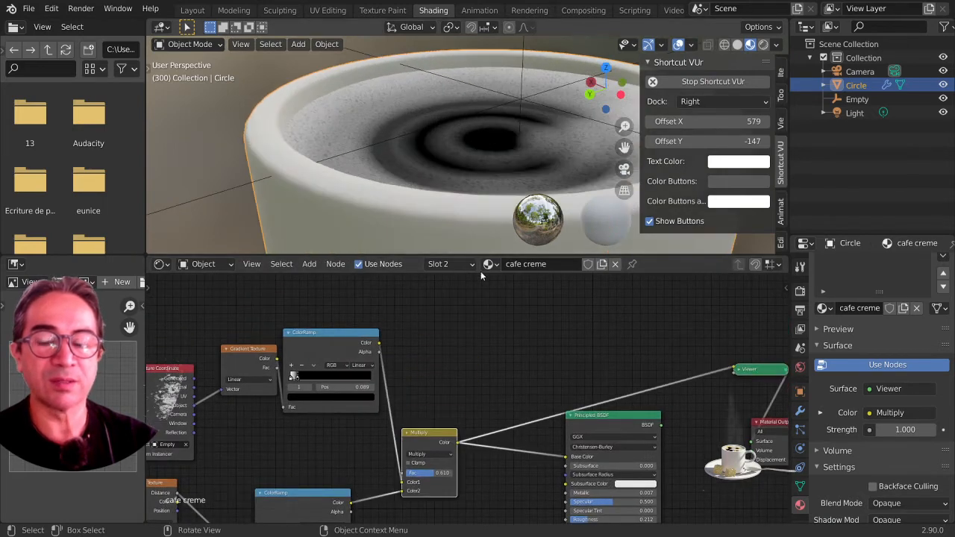
scroll(442, 443, "down", 5)
middle_click_drag(442, 443, 469, 315)
left_click_drag(467, 315, 423, 331)
scroll(451, 391, "up", 2)
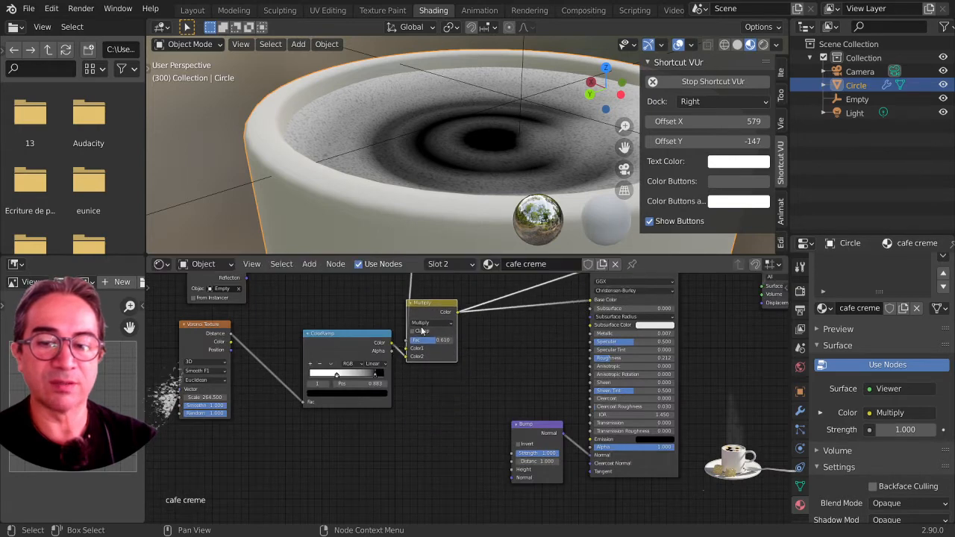
left_click_drag(364, 347, 304, 334)
left_click_drag(456, 313, 412, 313)
scroll(427, 342, "up", 3)
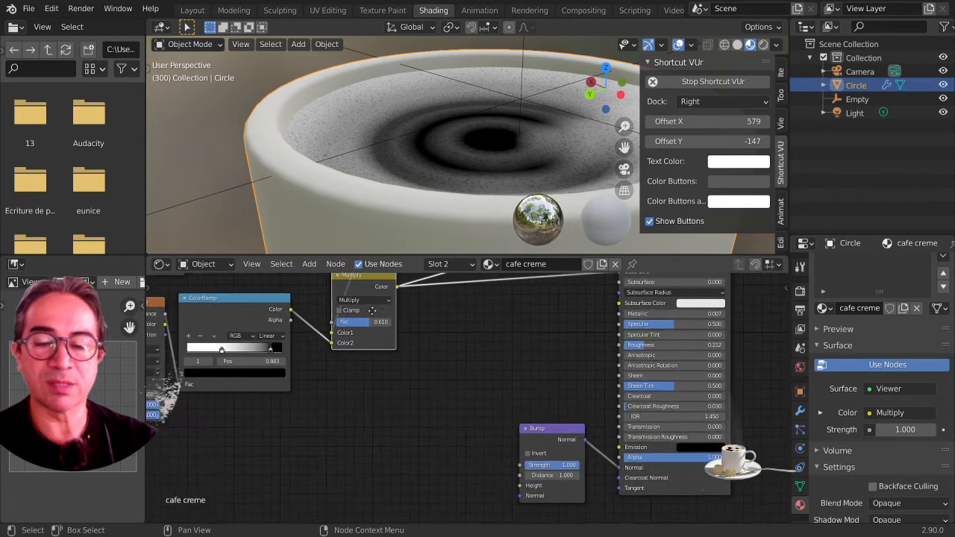
middle_click_drag(406, 318, 354, 313)
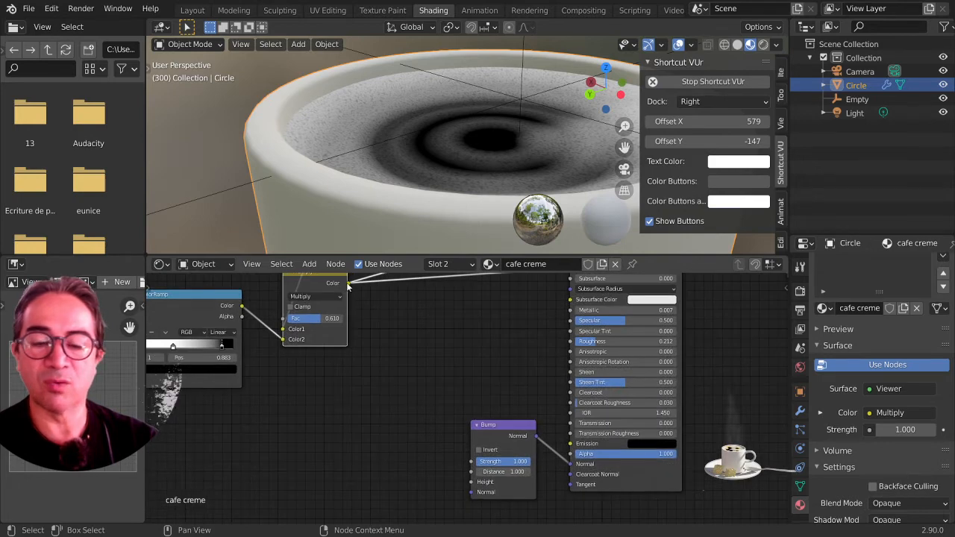
- Connect the Multiply node's Color output to the Bump node's Height input
left_click_drag(347, 283, 402, 375)
left_click_drag(451, 470, 451, 470)
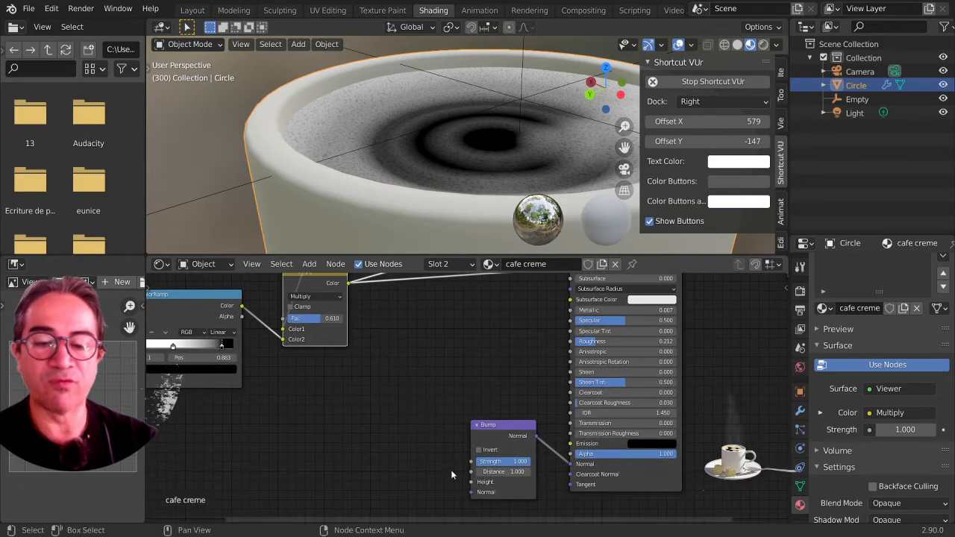
scroll(455, 483, "up", 3)
middle_click_drag(456, 484, 440, 395)
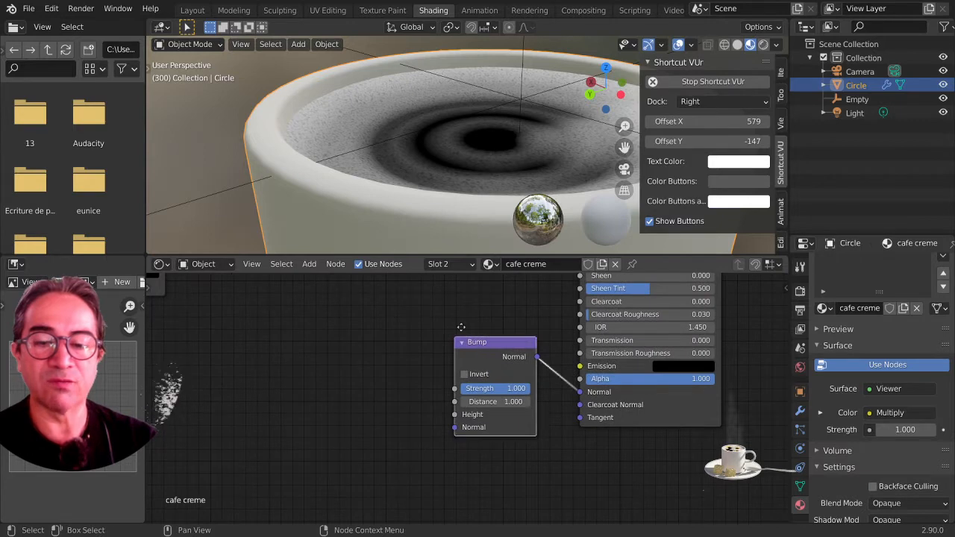
left_click_drag(461, 326, 447, 309)
middle_click_drag(433, 299, 490, 400)
middle_click_drag(400, 341, 387, 356)
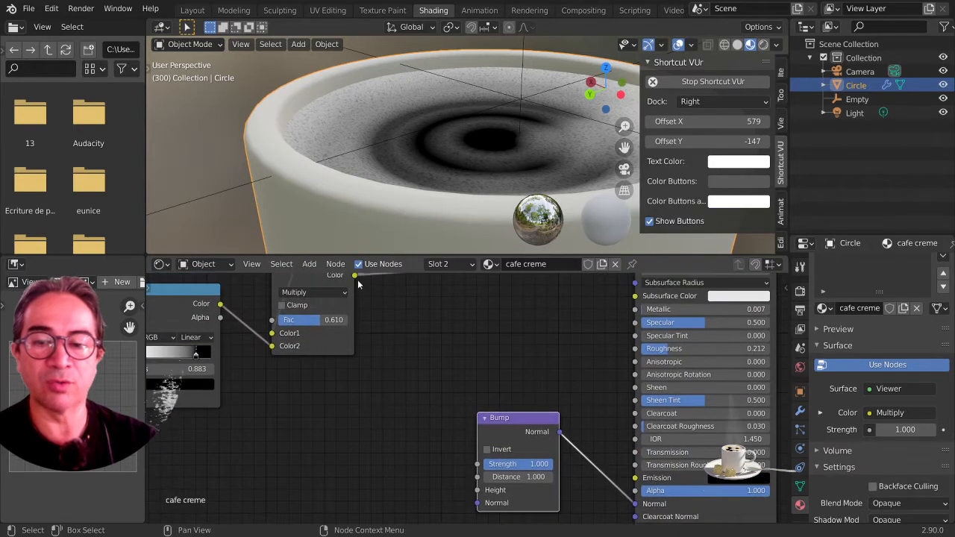
middle_click_drag(357, 284, 365, 306)
left_click_drag(361, 308, 483, 521)
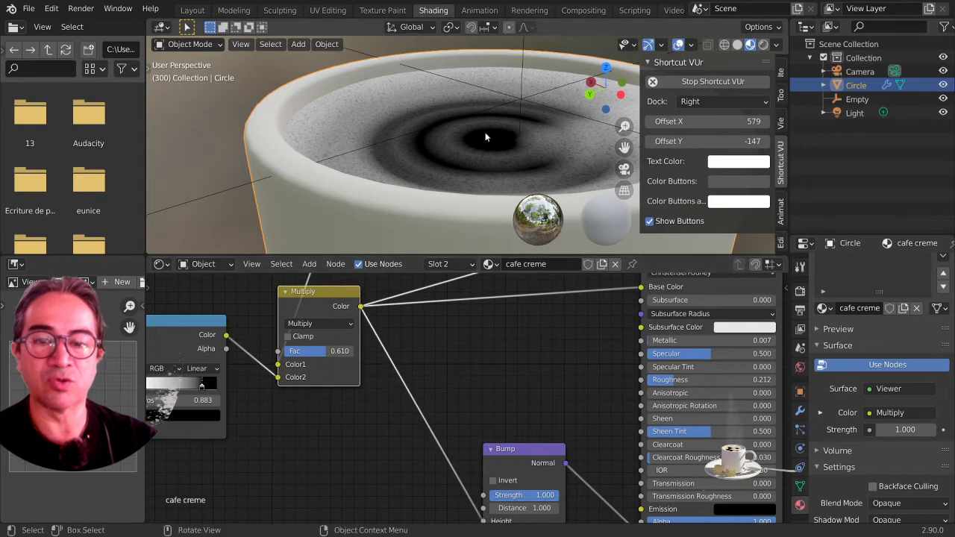
- Switch the viewport to Rendered shading and inspect the coffee surface up close and from farther away
mouse_move(410, 147)
middle_mouse_down()
mouse_move(353, 145)
mouse_move(406, 151)
middle_mouse_up()
scroll(380, 153, "up", 3)
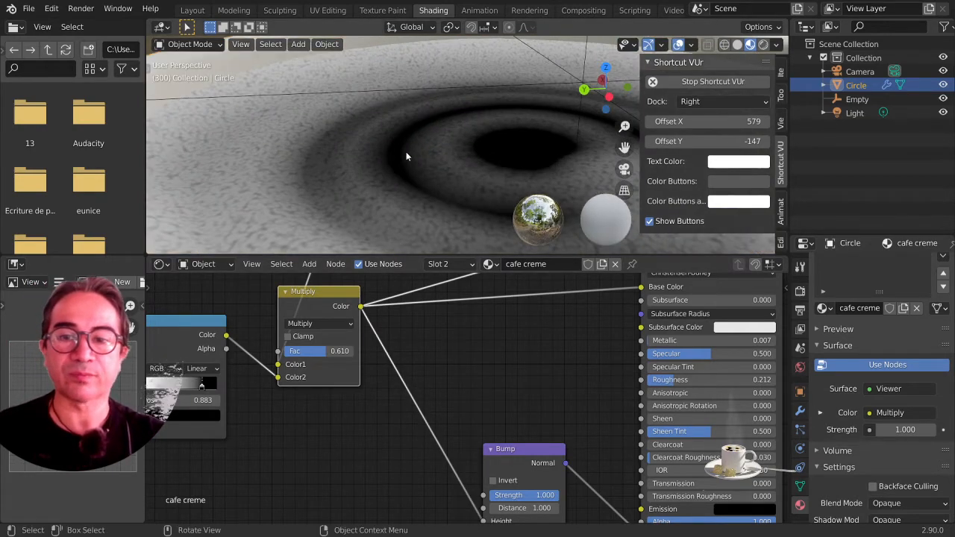
left_click(763, 45)
scroll(487, 162, "down", 4)
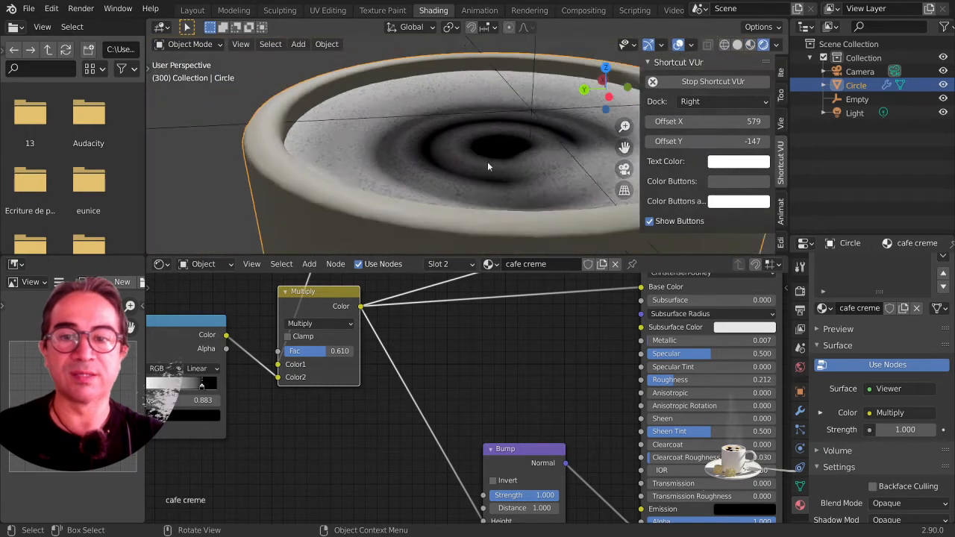
mouse_move(523, 185)
middle_mouse_down("shift")
mouse_move(445, 166)
mouse_move(522, 185)
middle_mouse_up("shift")
scroll(446, 165, "down", 4)
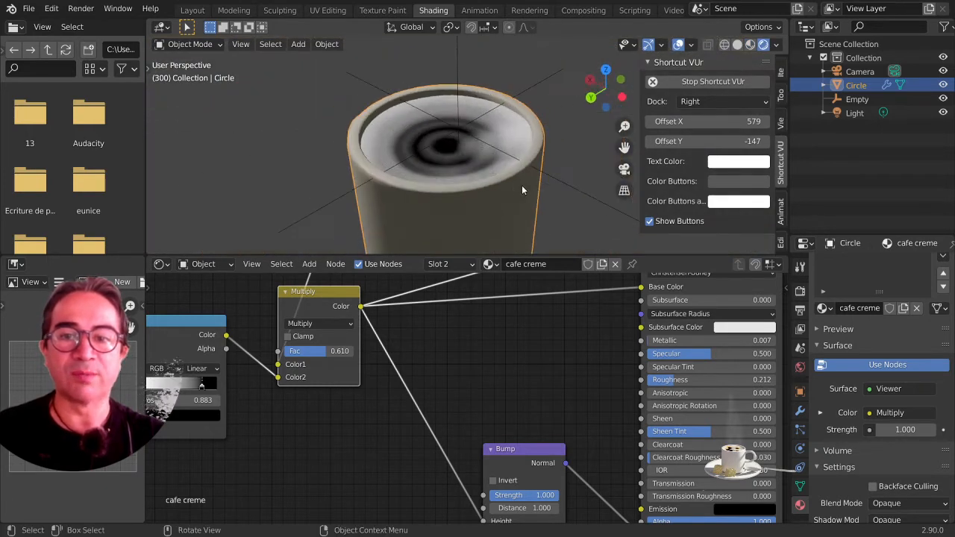
scroll(521, 185, "up", 4)
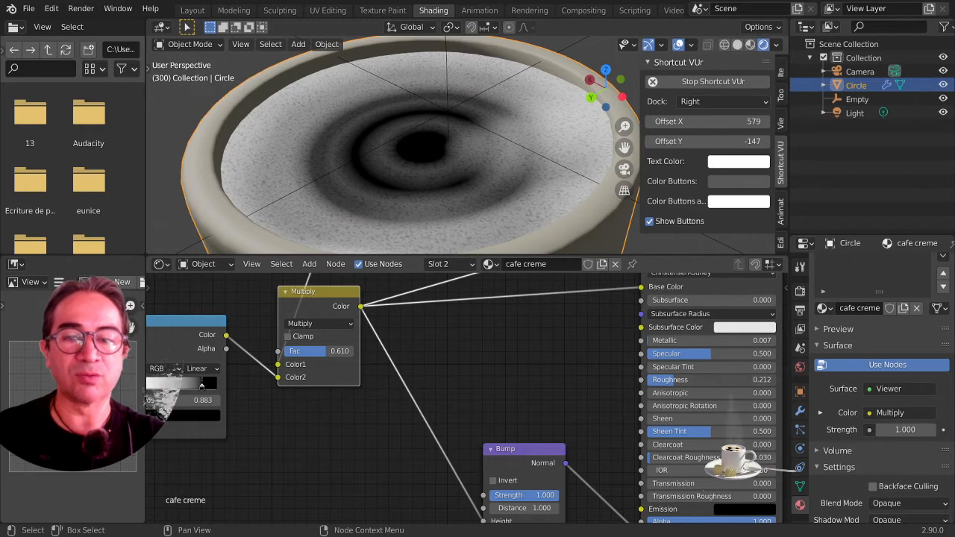
- Set the Principled BSDF's Roughness to 0.082 and check the coffee surface from a low angle
left_click_drag(660, 379, 658, 379)
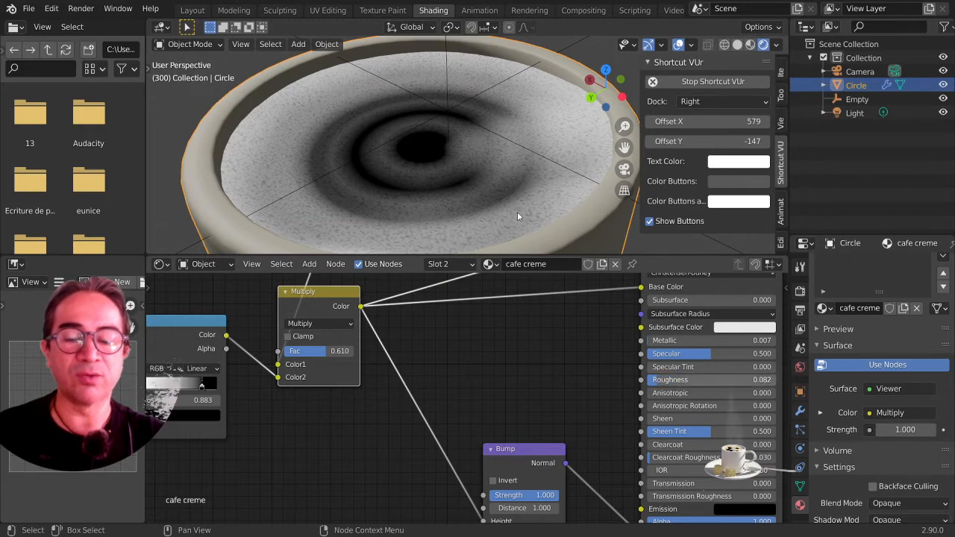
scroll(493, 191, "up", 3)
middle_click_drag(477, 185, 414, 161)
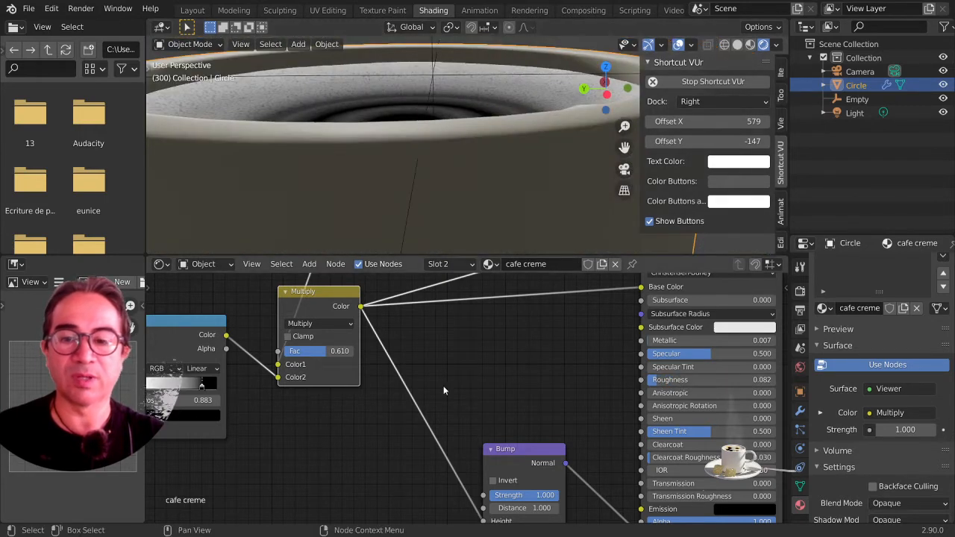
- Set the Bump node's Distance to 4.200
middle_click_drag(458, 394, 375, 302)
scroll(412, 420, "up", 2)
left_click_drag(412, 418, 473, 419)
scroll(362, 438, "down", 2)
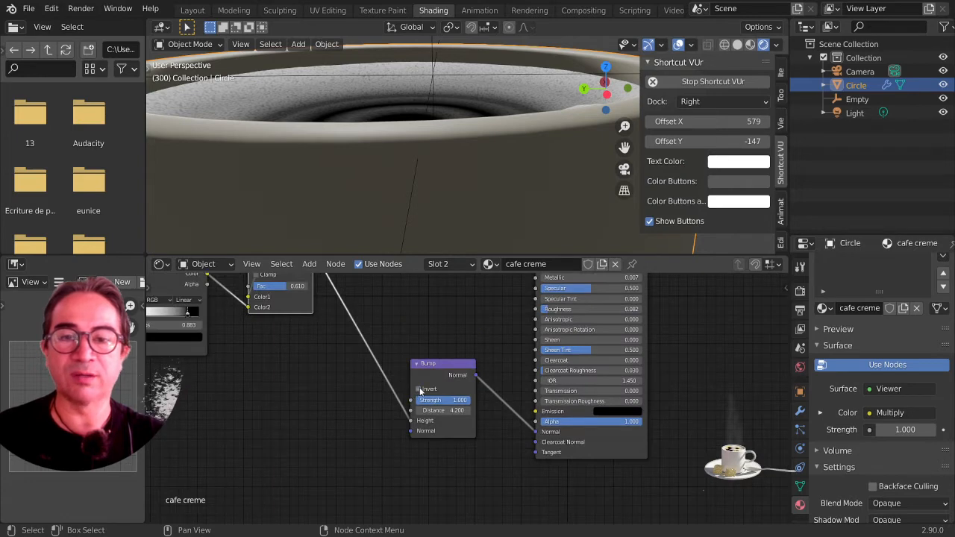
- Move the Multiply node closer to the Bump node, then detach and reconnect its Color link to the Height input
middle_click_drag(396, 367, 436, 388)
left_click_drag(345, 357, 379, 411)
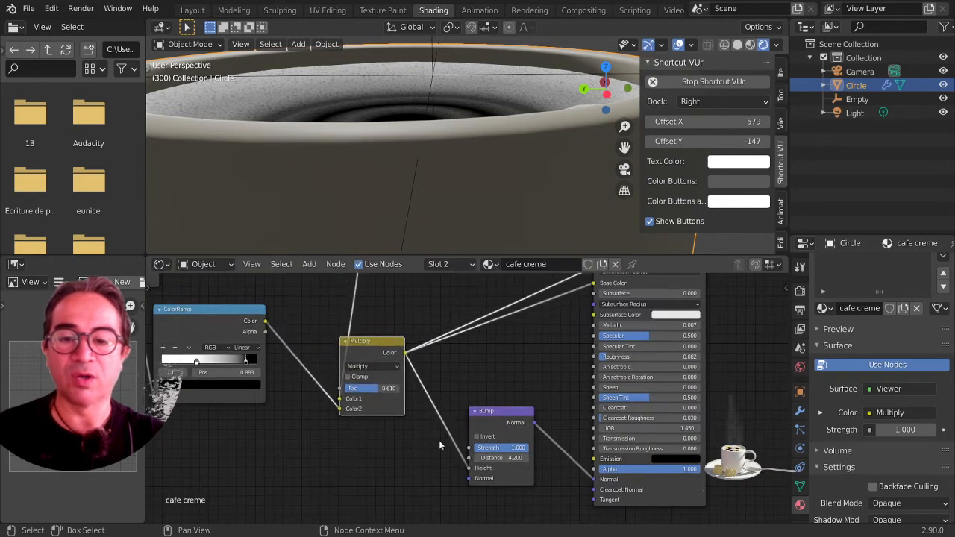
left_click_drag(470, 468, 439, 467)
left_click_drag(404, 353, 468, 468)
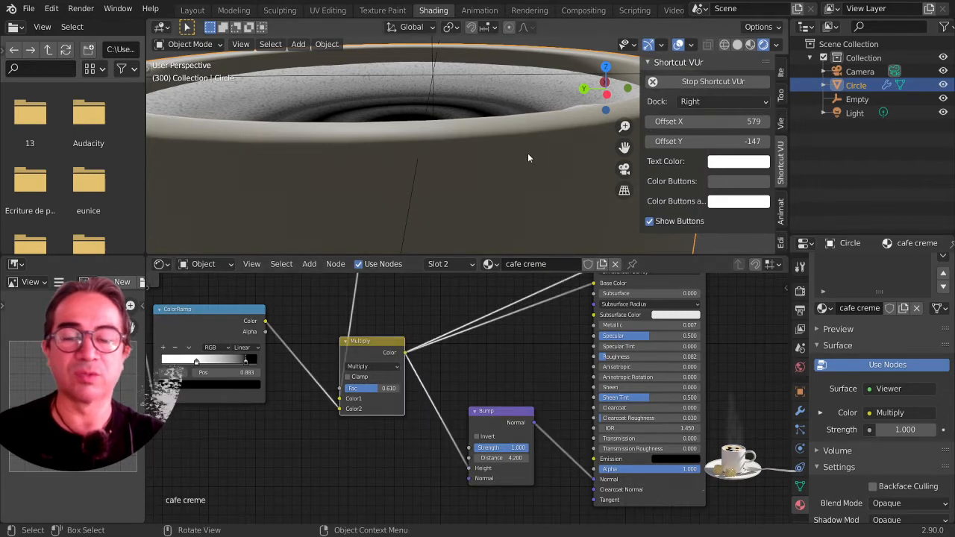
- Examine the coffee surface in a maximized viewport from close up and farther away, then restore the editor layout
key("ctrl+space")
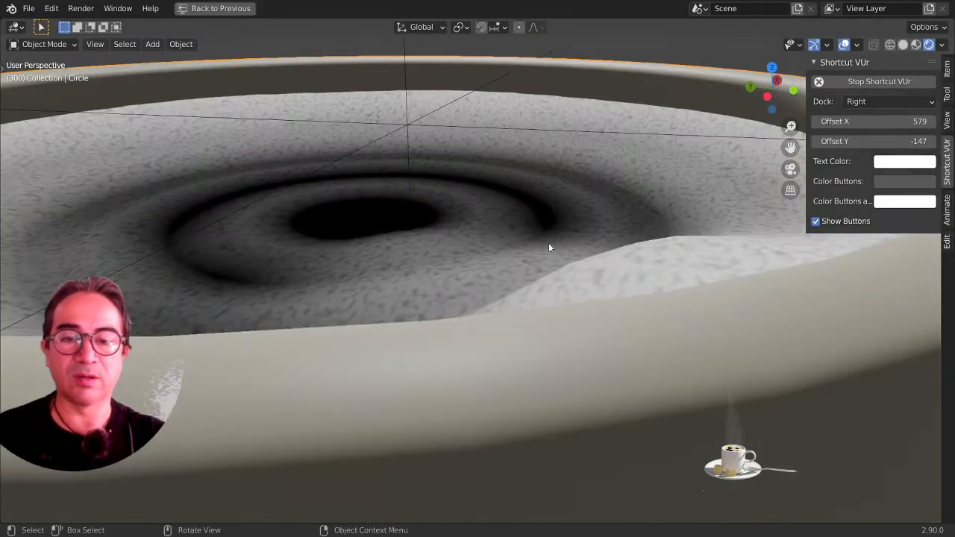
mouse_move(548, 248)
middle_mouse_down()
mouse_move(500, 282)
mouse_move(512, 298)
middle_mouse_up()
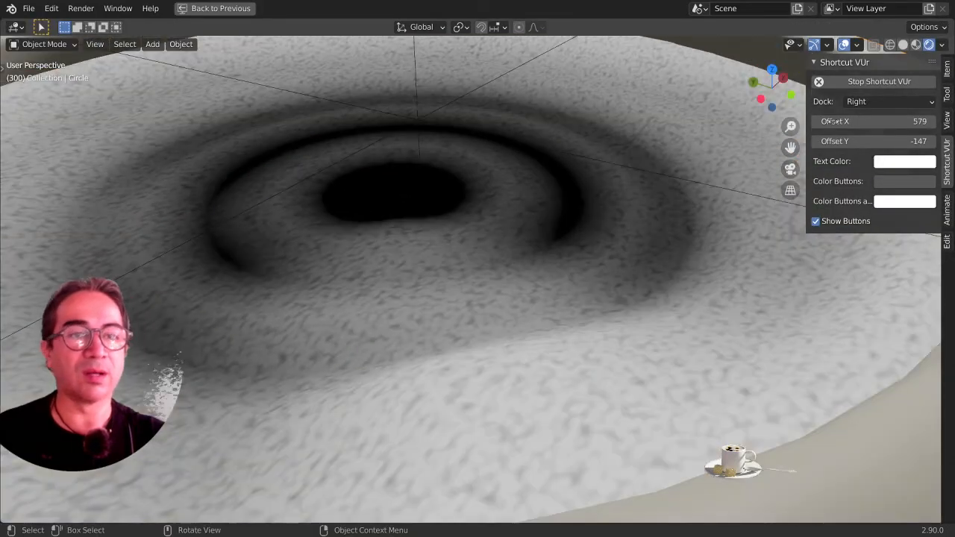
left_click(918, 46)
left_click(929, 45)
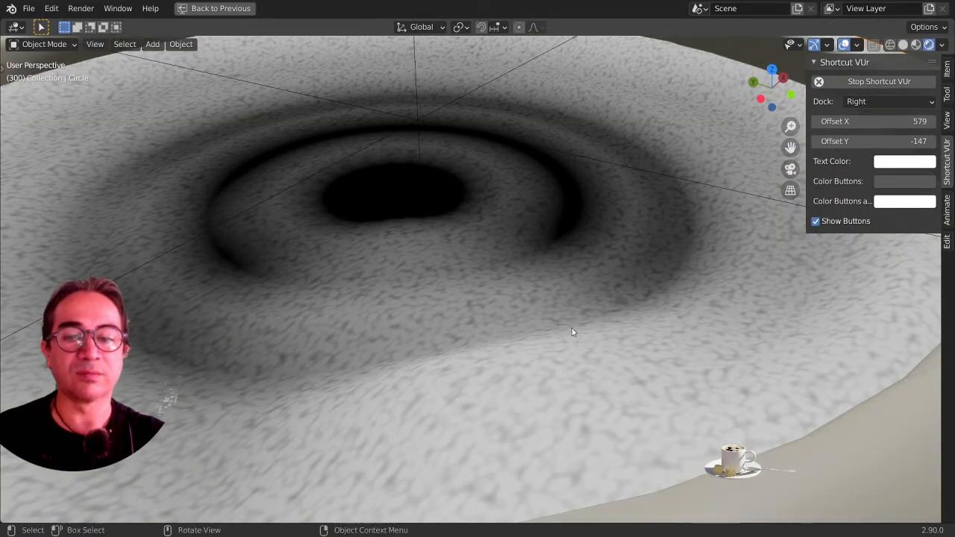
scroll(571, 327, "down", 6)
scroll(461, 369, "up", 3)
middle_click_drag(424, 384, 338, 283)
scroll(502, 263, "down", 4)
key("ctrl+space")
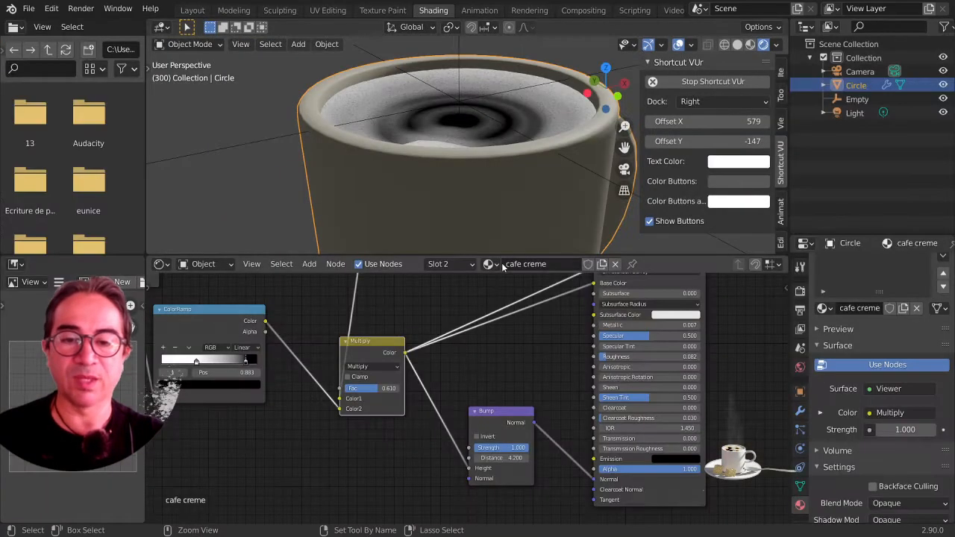
- Move the Bump node up beside the Multiply node, preview its output on the coffee, and reconnect the Principled BSDF to the Material Output
left_click_drag(498, 416, 487, 375)
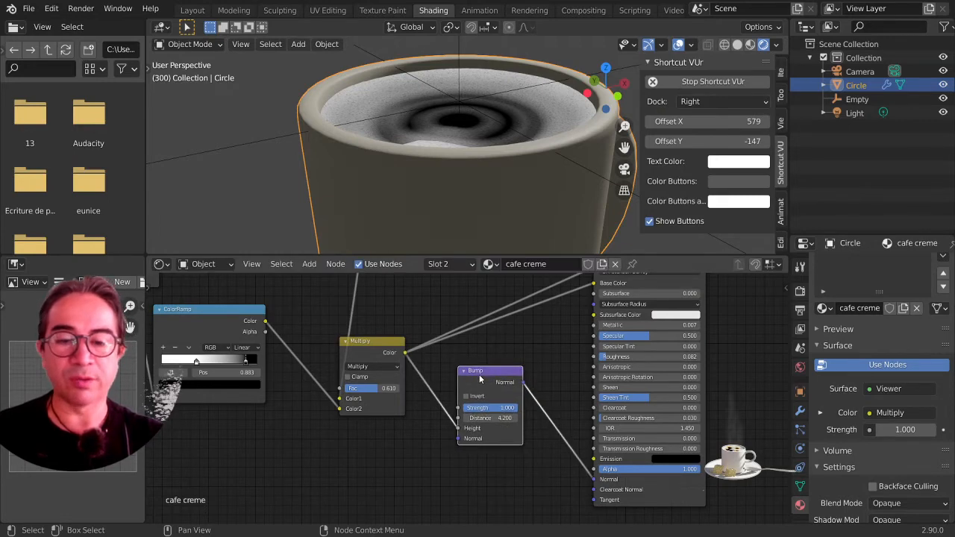
scroll(479, 374, "down", 3)
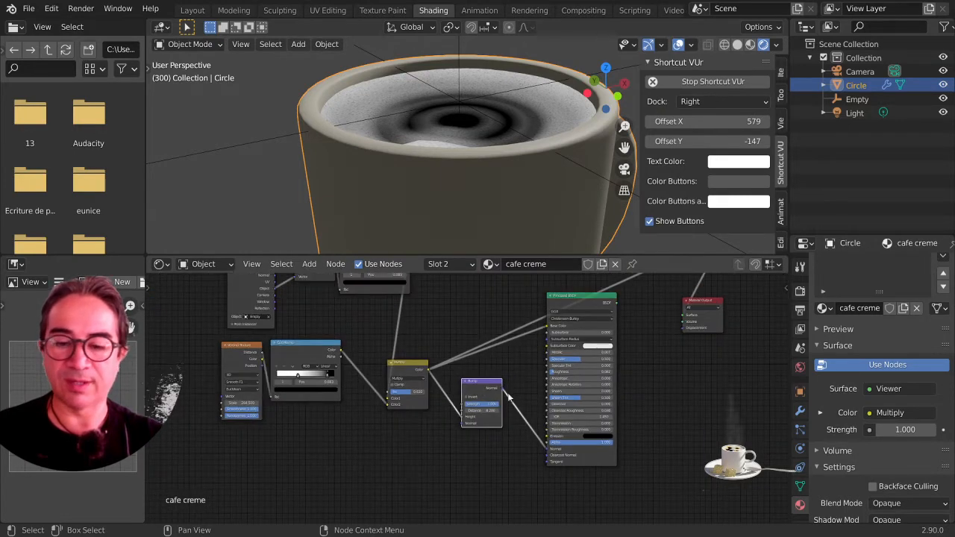
left_click(489, 387, "ctrl+shift")
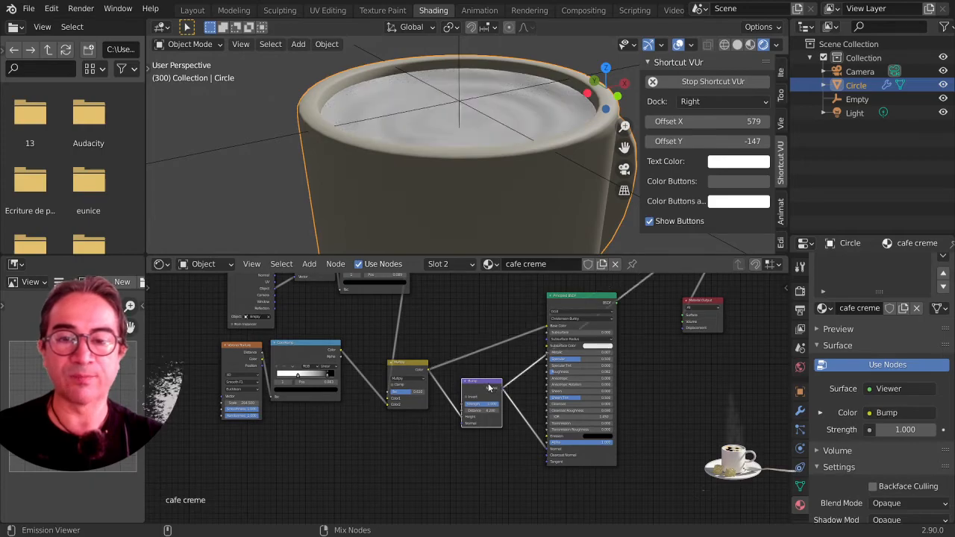
mouse_move(461, 209)
middle_mouse_down()
mouse_move(479, 177)
mouse_move(439, 133)
mouse_move(497, 150)
middle_mouse_up()
left_click(582, 296, "ctrl+shift")
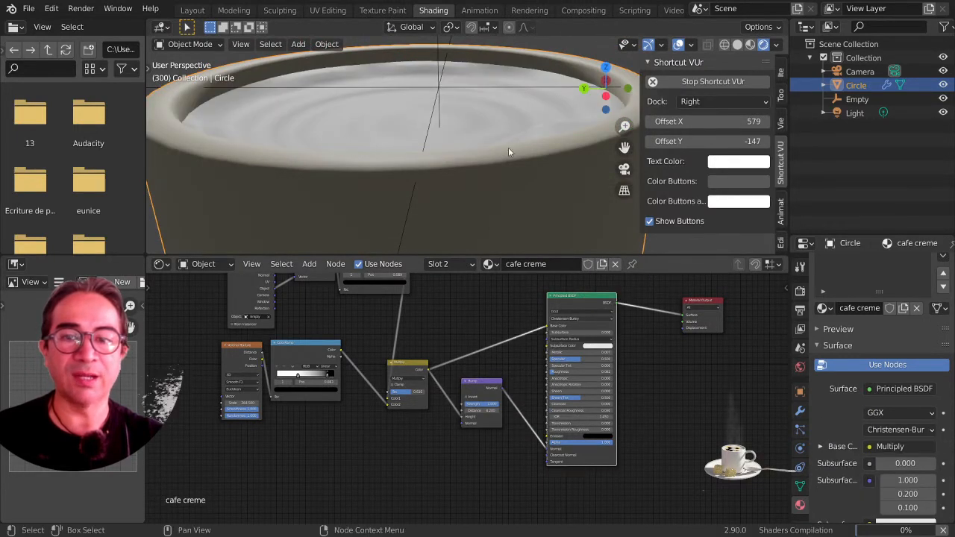
- Set the Bump node's Strength to 0.429 and Distance to 0.160 while viewing the coffee surface up close
mouse_move(508, 144)
middle_mouse_down()
mouse_move(516, 162)
mouse_move(539, 167)
mouse_move(537, 189)
mouse_move(567, 191)
mouse_move(436, 176)
mouse_move(446, 194)
mouse_move(501, 183)
mouse_move(502, 160)
middle_mouse_up()
scroll(536, 190, "up", 3)
scroll(498, 400, "up", 4)
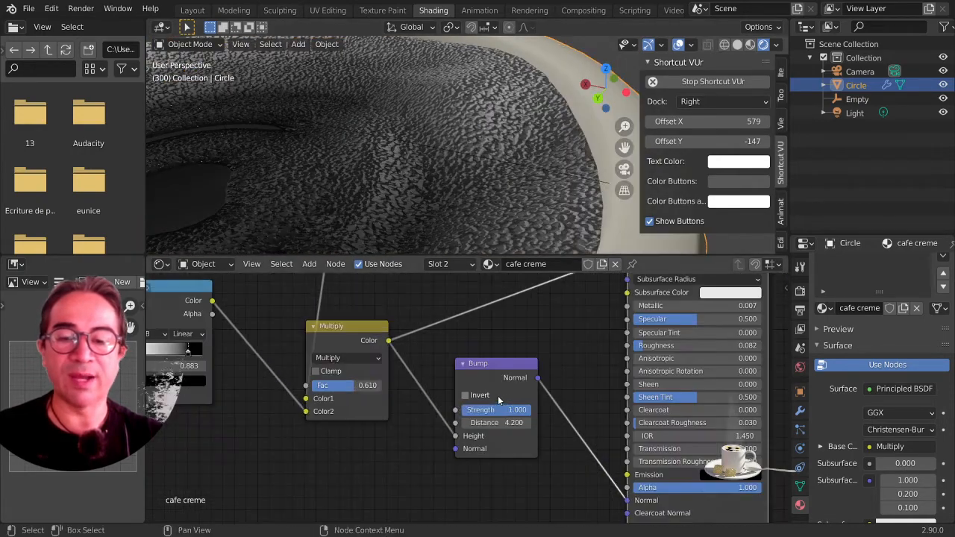
scroll(548, 398, "up", 2)
scroll(525, 199, "up", 3)
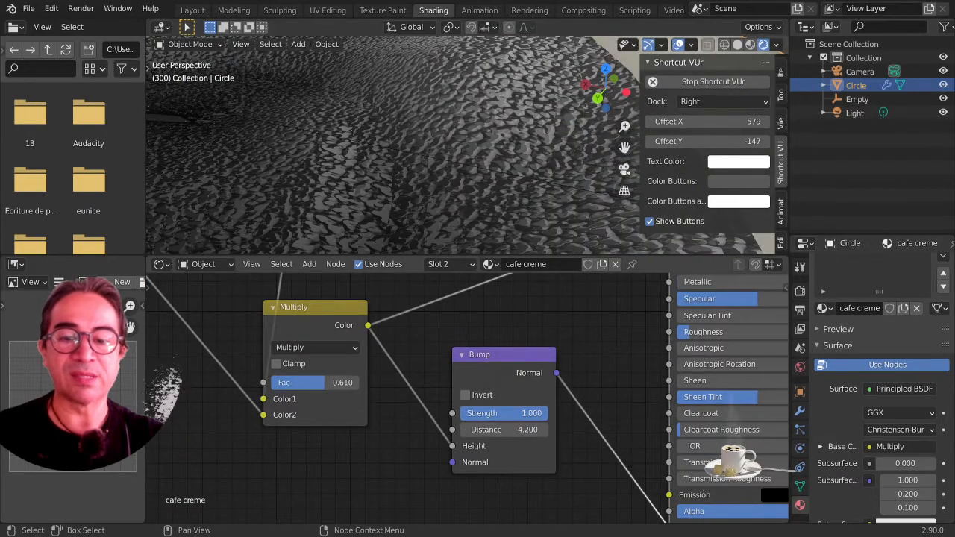
left_click_drag(522, 413, 492, 429)
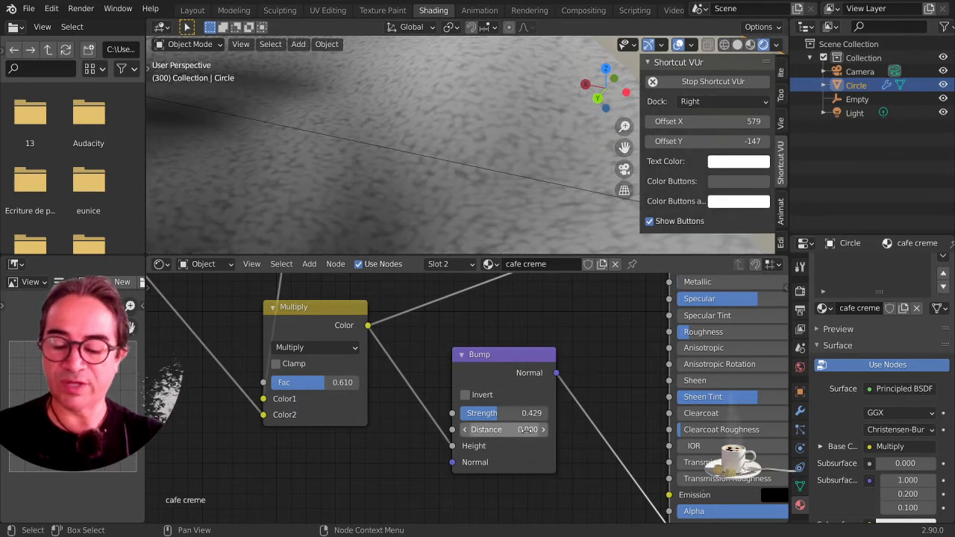
left_click_drag(526, 429, 552, 429)
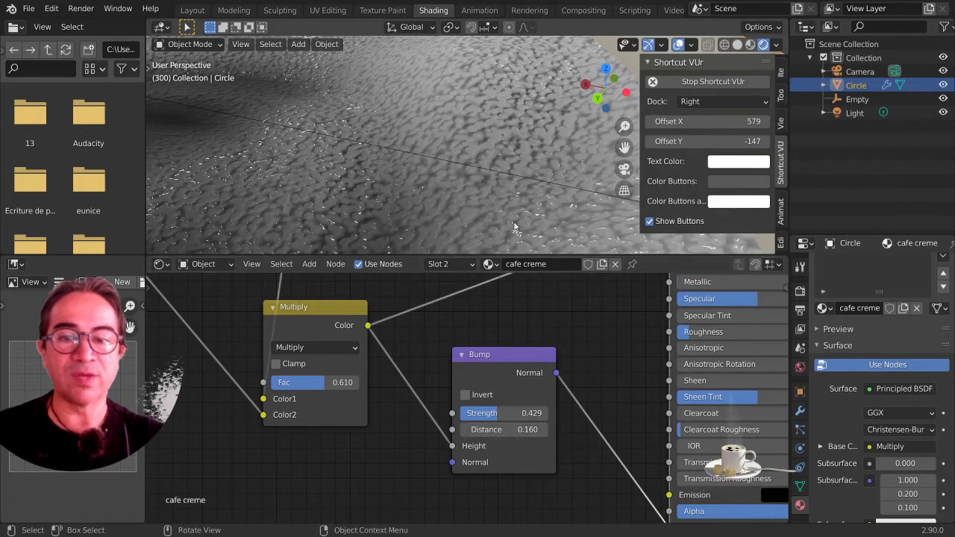
mouse_move(515, 227)
middle_mouse_down()
mouse_move(497, 206)
mouse_move(528, 215)
middle_mouse_up()
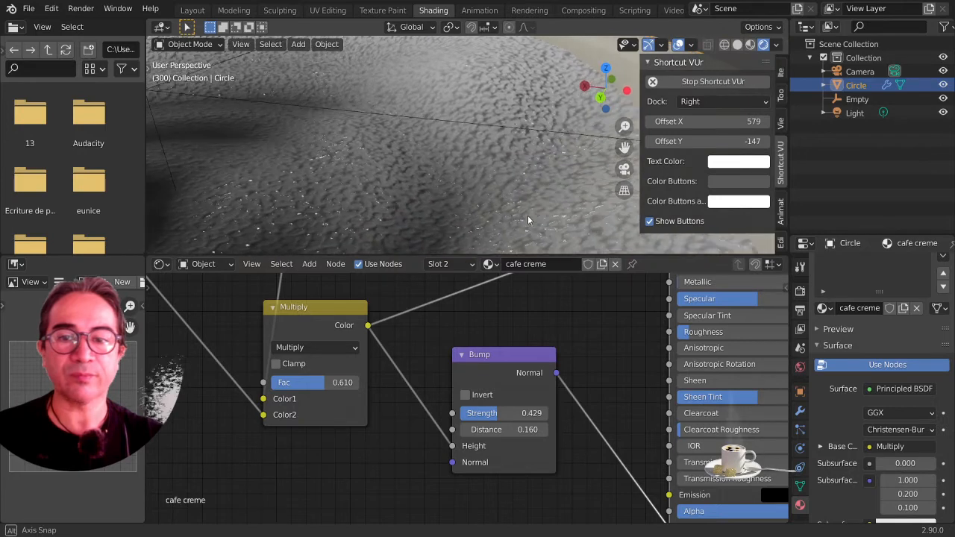
- Enable Invert on the Bump node, set its Strength to 0.448, and check the relief from near and far
left_click(464, 394)
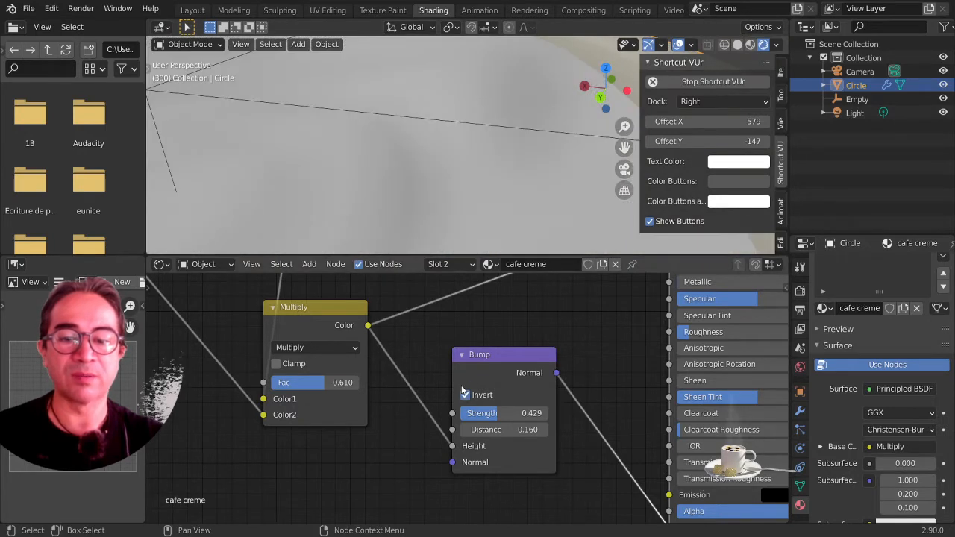
middle_click_drag(478, 224, 525, 198)
scroll(521, 196, "down", 6)
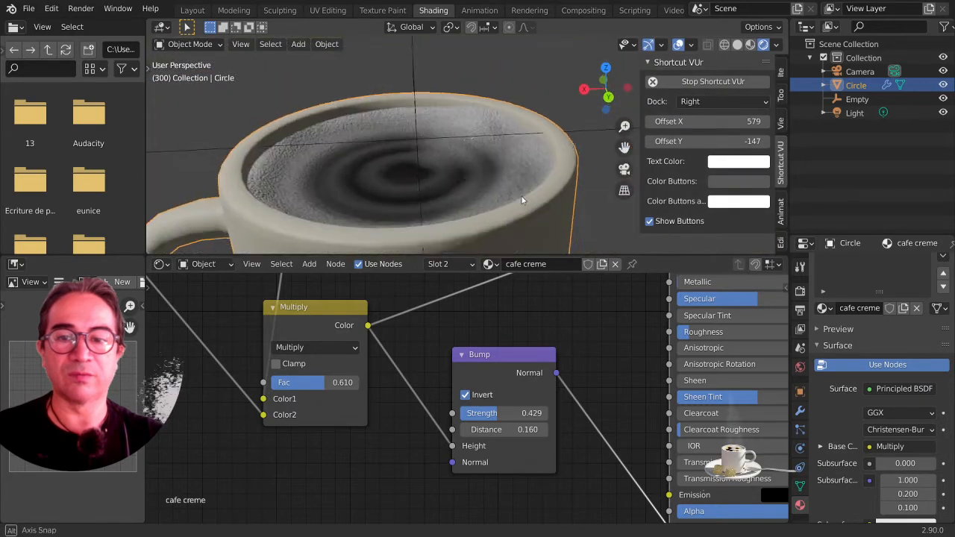
left_click_drag(523, 413, 550, 413)
scroll(512, 210, "up", 6)
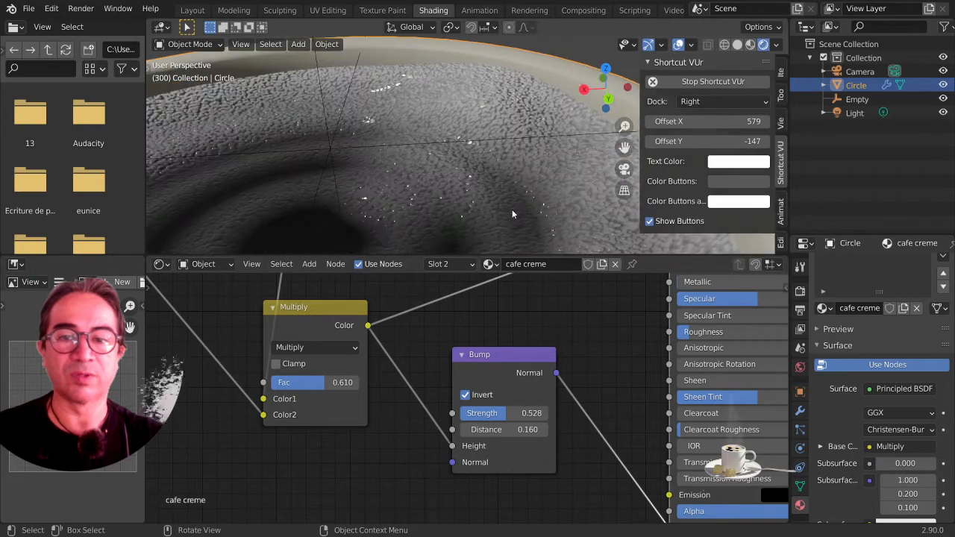
scroll(512, 214, "up", 3)
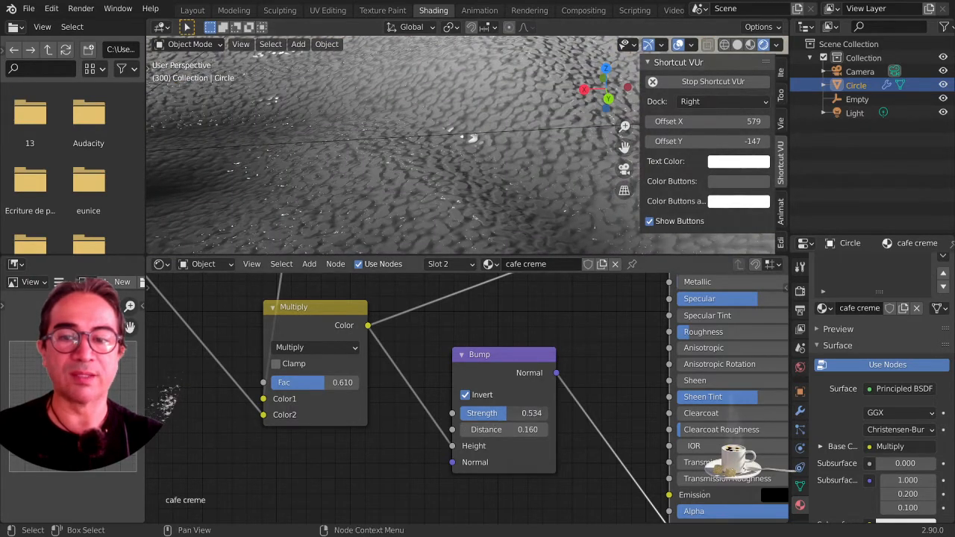
scroll(473, 202, "down", 10)
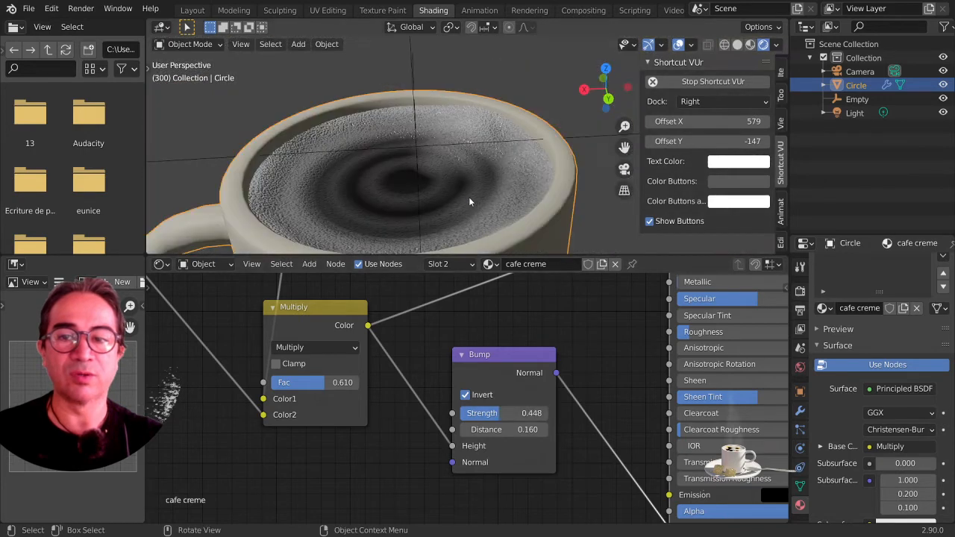
middle_click_drag(468, 197, 384, 208)
scroll(451, 185, "down", 4)
mouse_move(385, 200)
middle_mouse_down()
mouse_move(432, 175)
mouse_move(446, 155)
middle_mouse_up()
- Spread out the node graph by repositioning the Multiply, Gradient Texture, Texture Coordinate and gradient ColorRamp nodes above the Bump node
middle_click_drag(584, 372, 439, 515)
middle_click_drag(469, 450, 374, 408)
left_click_drag(375, 407, 484, 262)
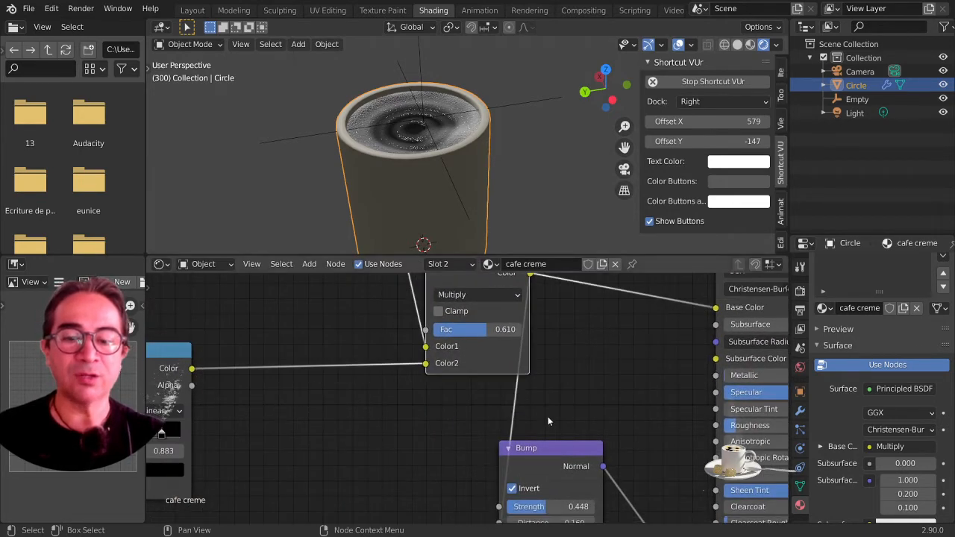
scroll(548, 416, "down", 3)
middle_click_drag(555, 400, 492, 451)
left_click_drag(464, 403, 426, 403)
left_click_drag(259, 317, 235, 303)
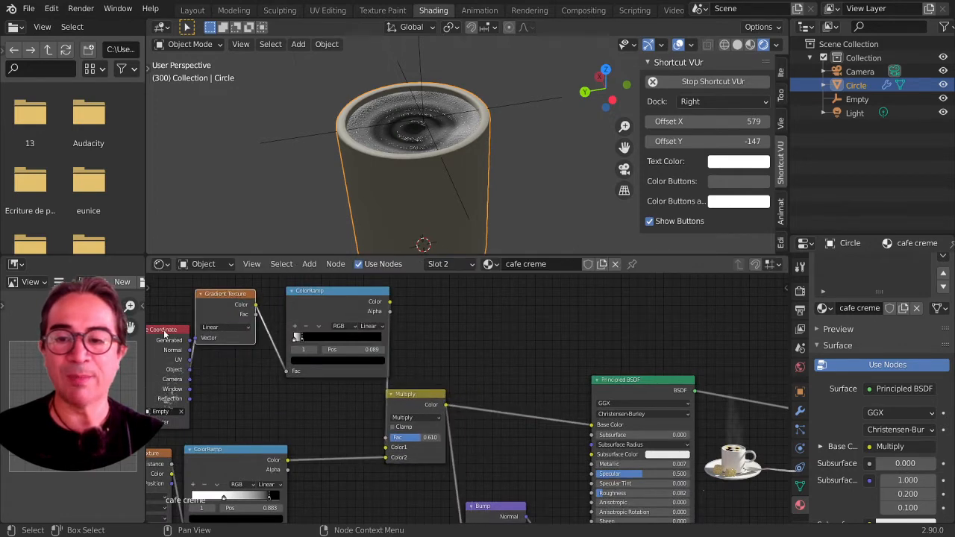
left_click_drag(170, 350, 112, 340)
left_click_drag(214, 294, 162, 288)
left_click_drag(315, 292, 248, 279)
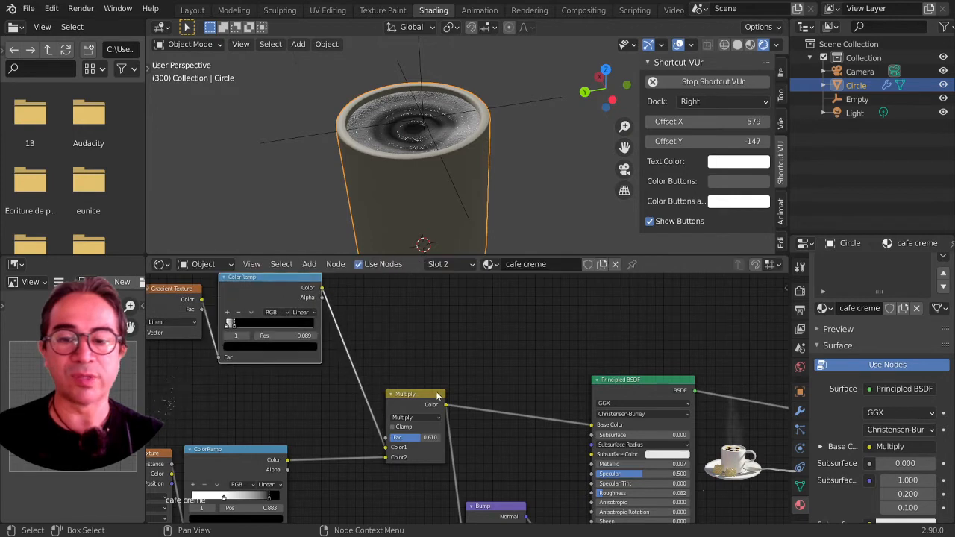
left_click_drag(438, 396, 401, 397)
- Preview the Multiply node's output through the Viewer and examine the combined rings and foam on the coffee
left_click(399, 399, "ctrl+shift")
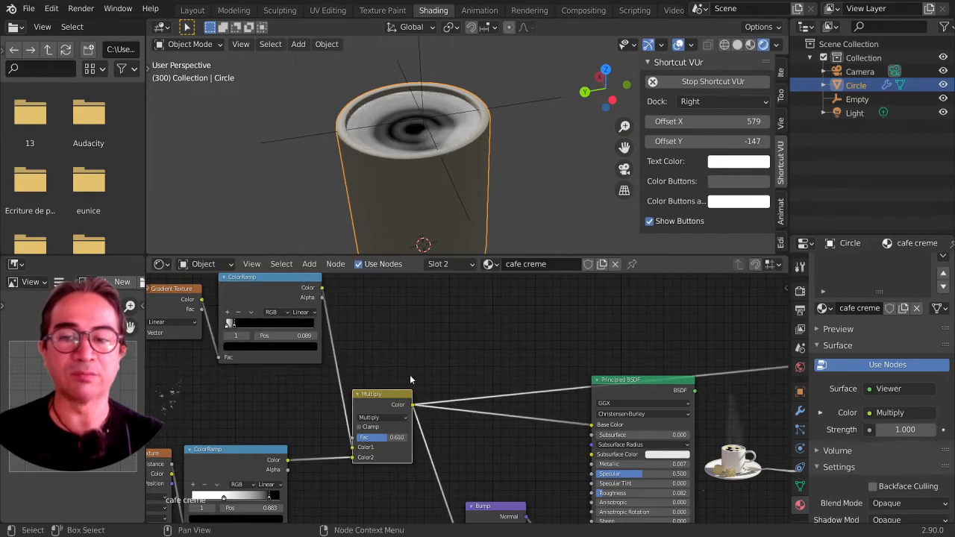
scroll(466, 157, "up", 3)
middle_click_drag(448, 117, 470, 121)
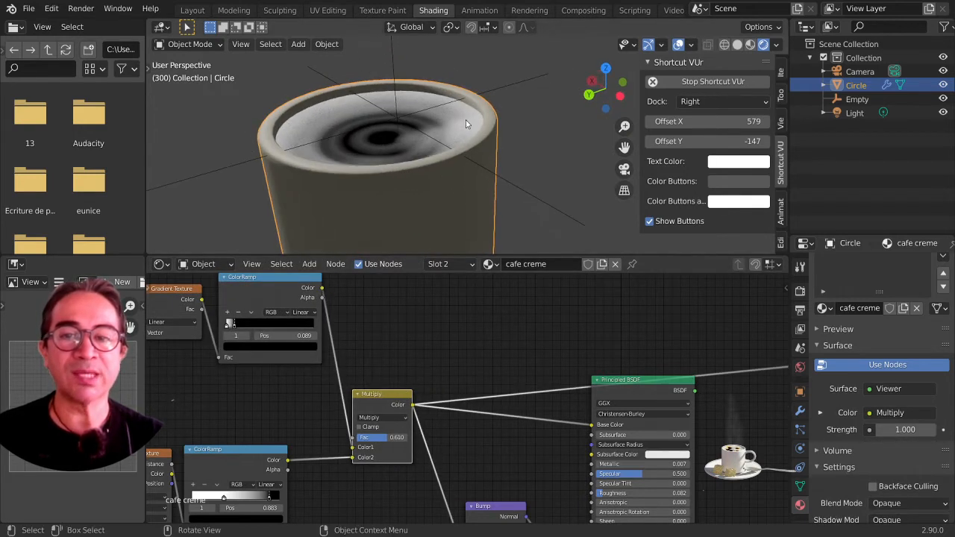
scroll(469, 121, "up", 3)
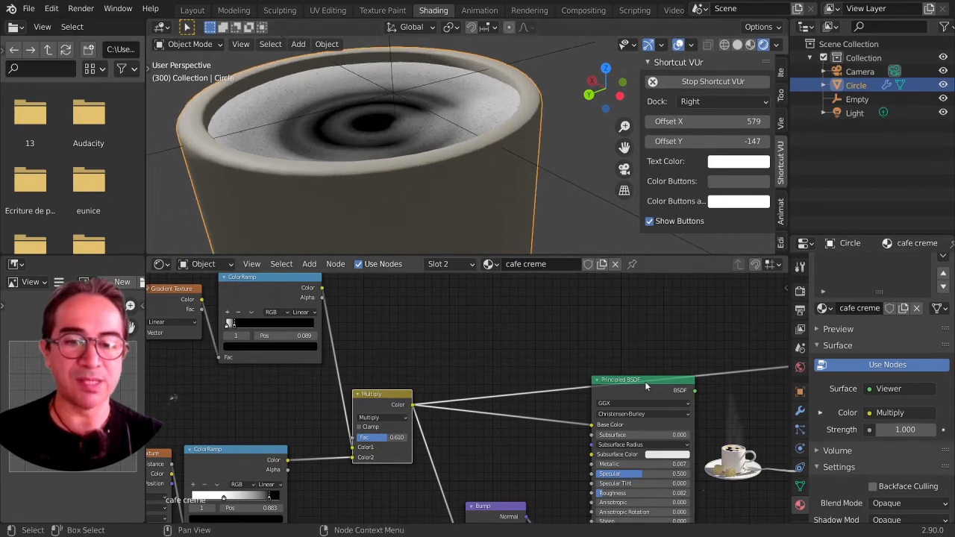
scroll(667, 442, "up", 3)
middle_click_drag(602, 464, 535, 421)
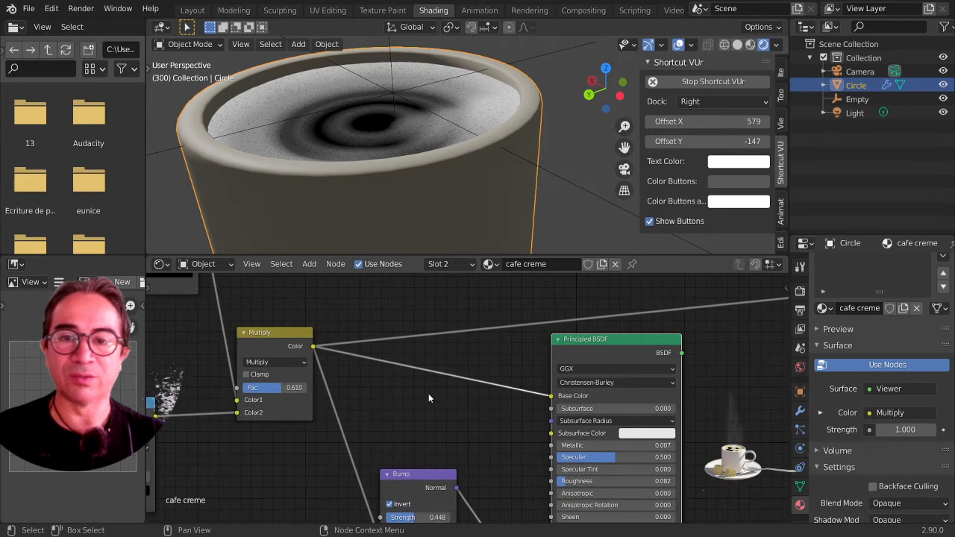
scroll(428, 393, "down", 2)
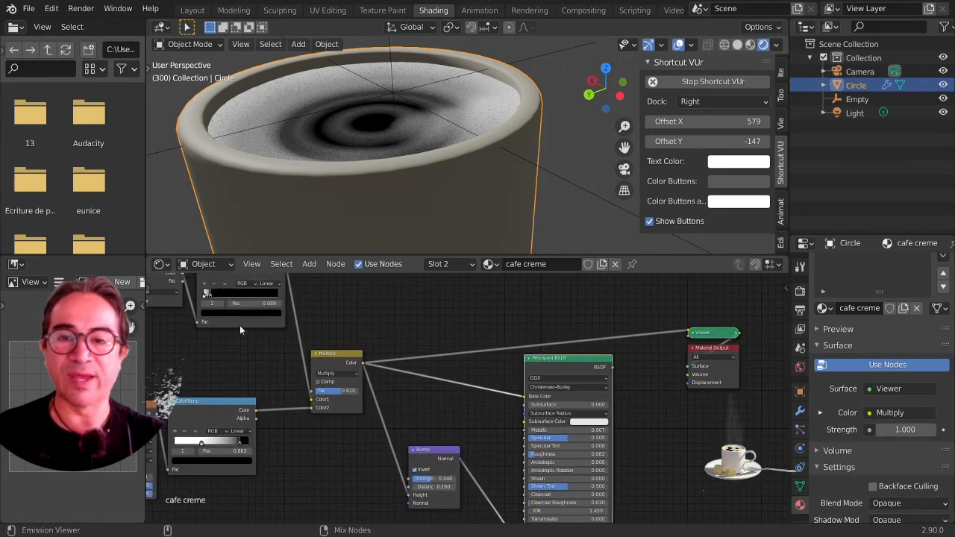
- Preview the gradient ColorRamp's rings alone on the coffee and move that ColorRamp down closer to the Multiply node
left_click(240, 327, "ctrl+shift")
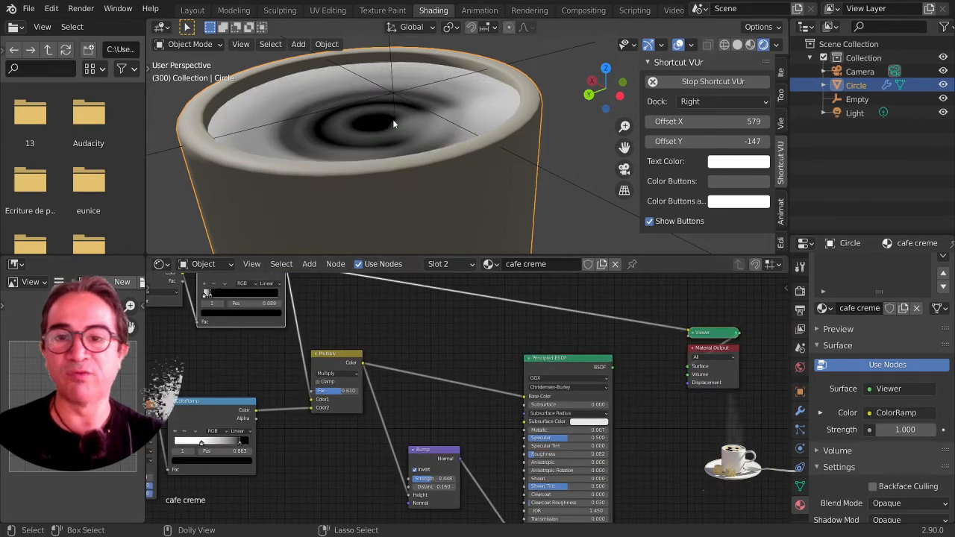
middle_click_drag(300, 287, 312, 317)
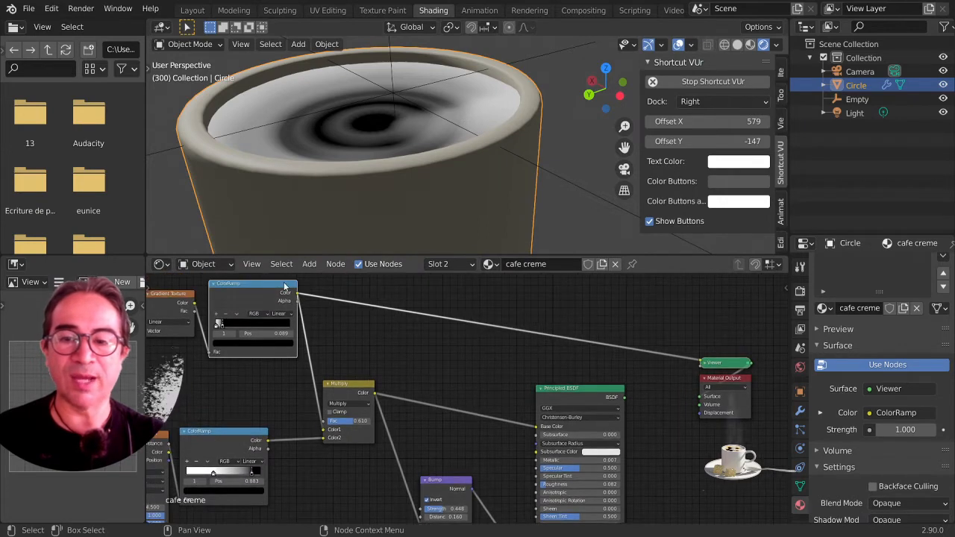
left_click_drag(285, 300, 299, 326)
middle_click_drag(423, 74, 435, 80)
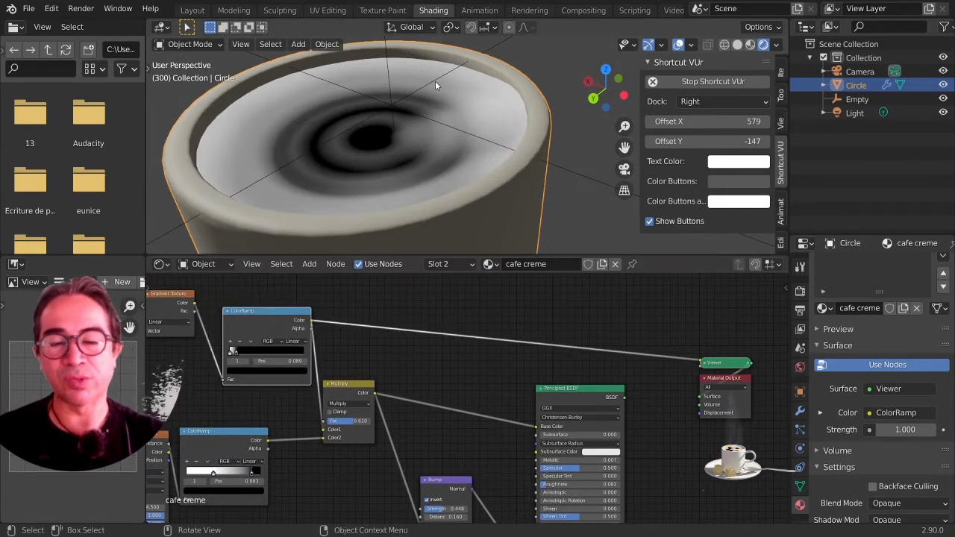
- Move the Principled BSDF, Viewer and Material Output nodes higher in the node graph
left_click_drag(587, 390, 588, 366)
left_click_drag(723, 364, 691, 301)
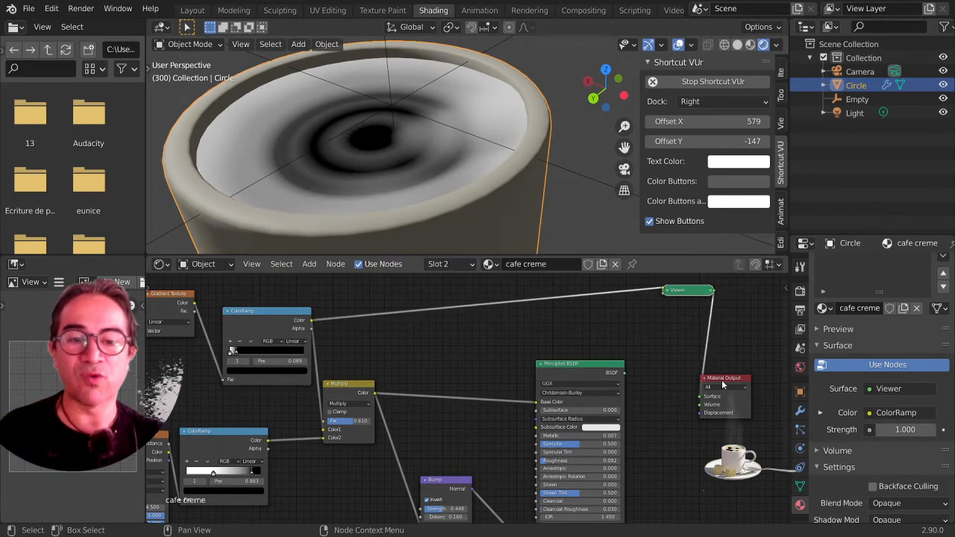
left_click_drag(722, 381, 740, 294)
- Set the Principled BSDF's Metallic to 0.164, Specular to 0.861 and Roughness to 0.048, then view the cup from several angles
middle_click_drag(385, 187, 375, 168)
scroll(522, 365, "up", 4)
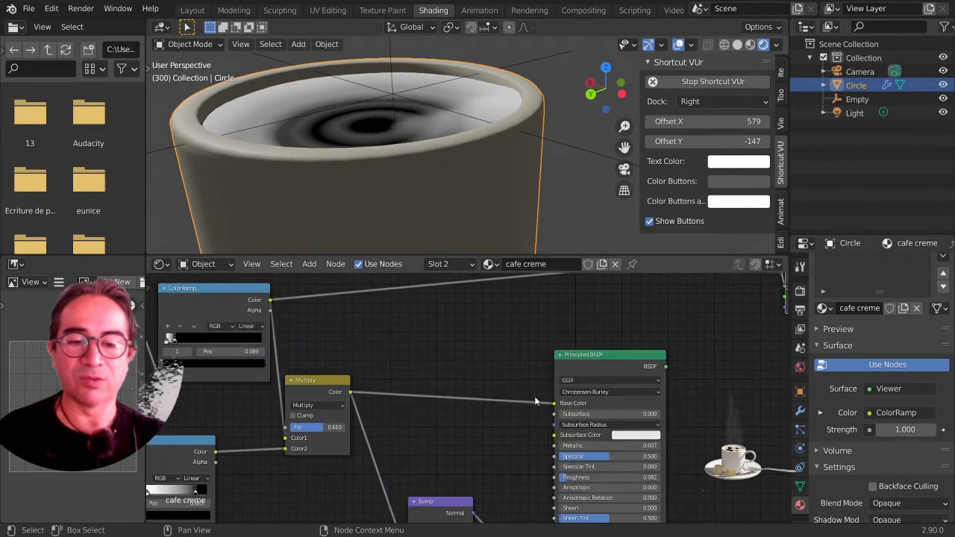
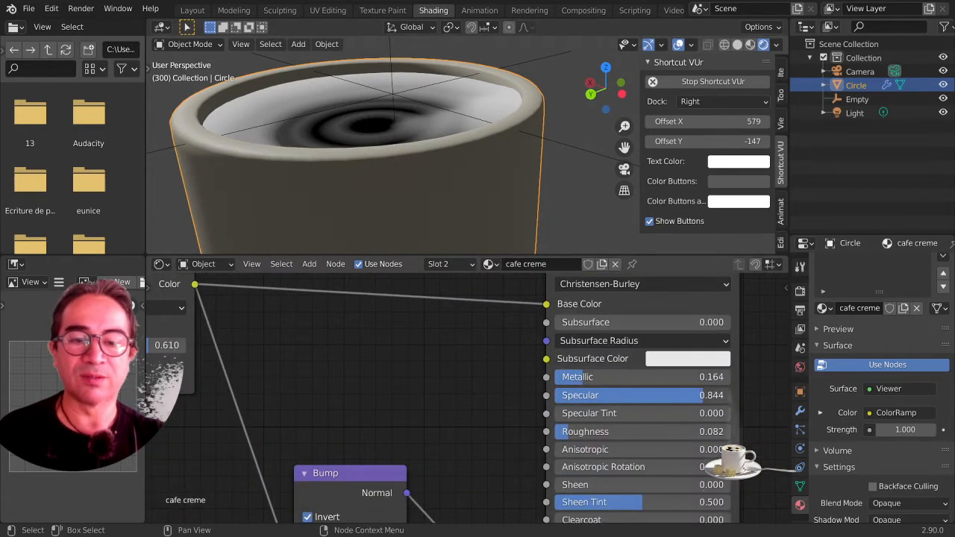
left_click_drag(702, 395, 706, 395)
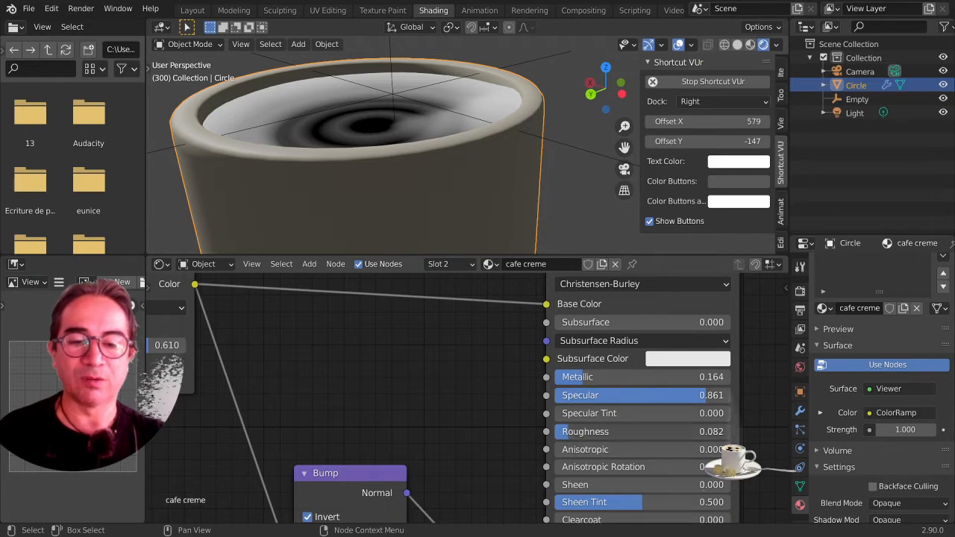
middle_click_drag(328, 127, 611, 145)
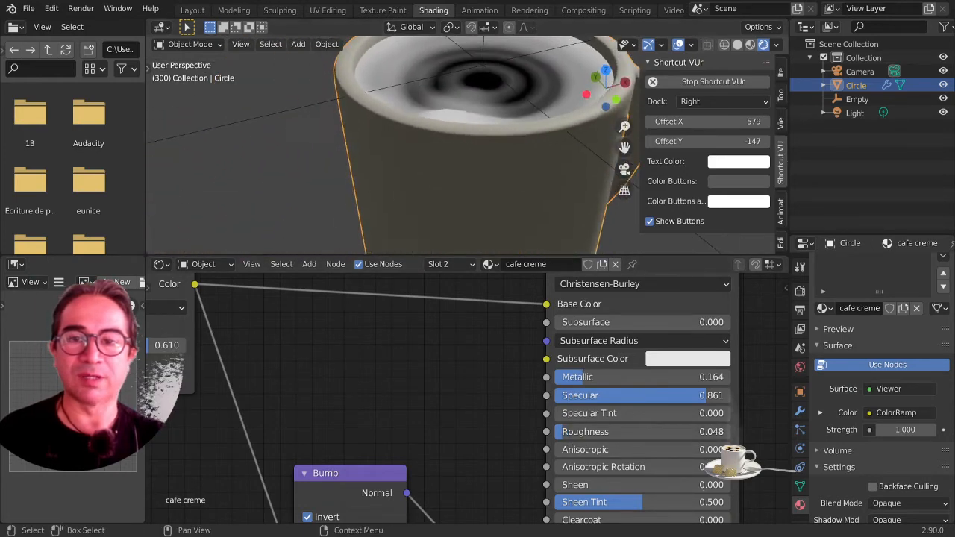
scroll(574, 147, "down", 7)
middle_click_drag(539, 148, 542, 115)
scroll(541, 123, "up", 6)
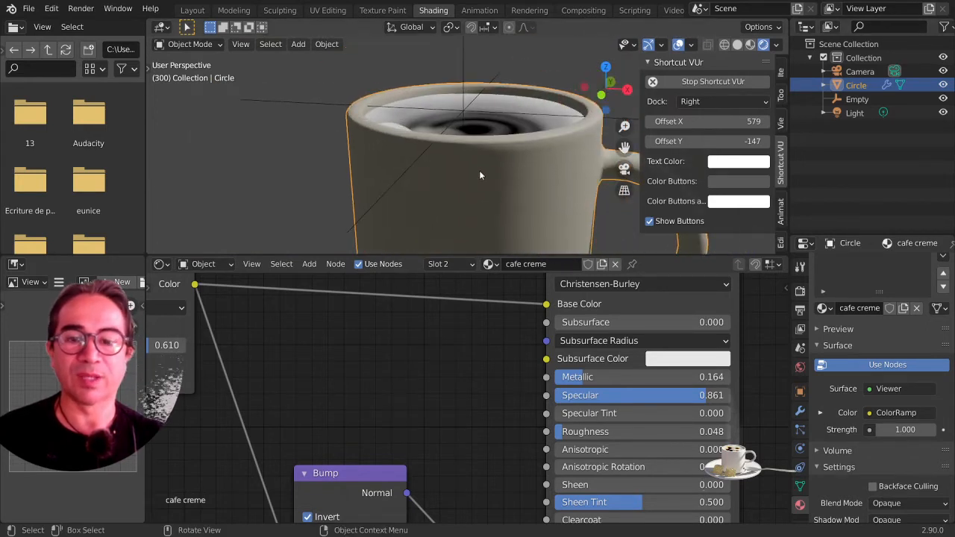
- Set the Principled BSDF's Roughness to 0 and show its full shading on the coffee instead of the ColorRamp preview
scroll(426, 399, "down", 1)
scroll(426, 399, "down", 3)
scroll(474, 398, "up", 5)
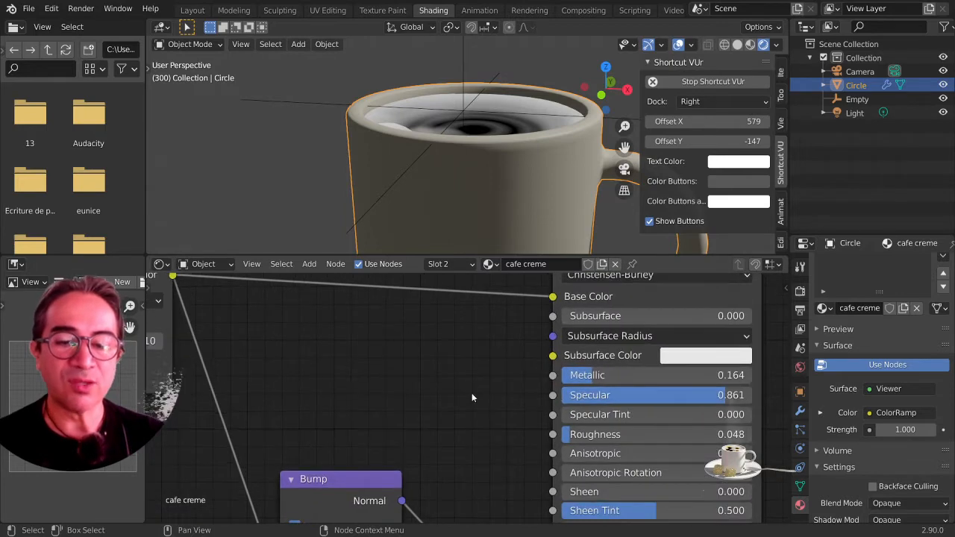
middle_click_drag(471, 396, 513, 405)
scroll(505, 413, "down", 2)
left_click_drag(612, 442, 589, 442)
scroll(665, 399, "down", 3)
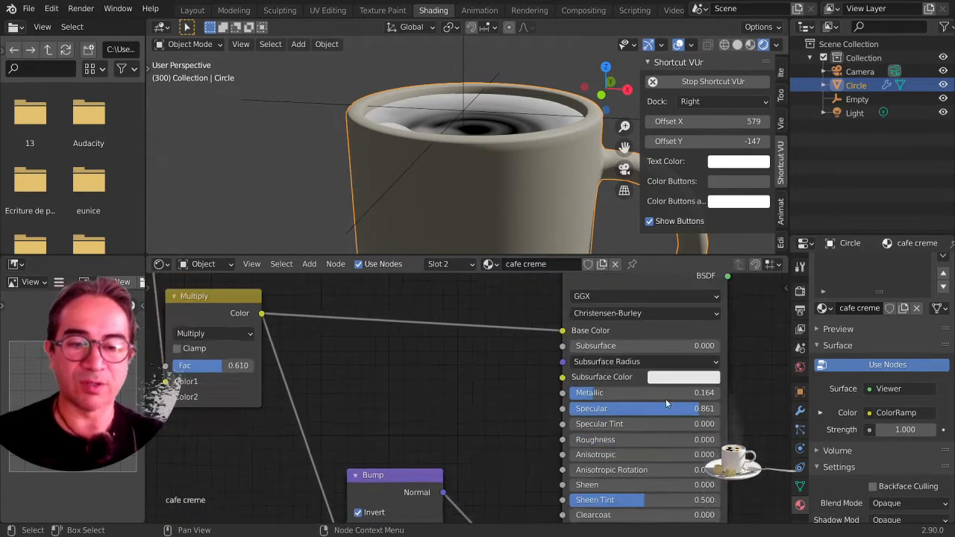
left_click(615, 293, "ctrl+shift")
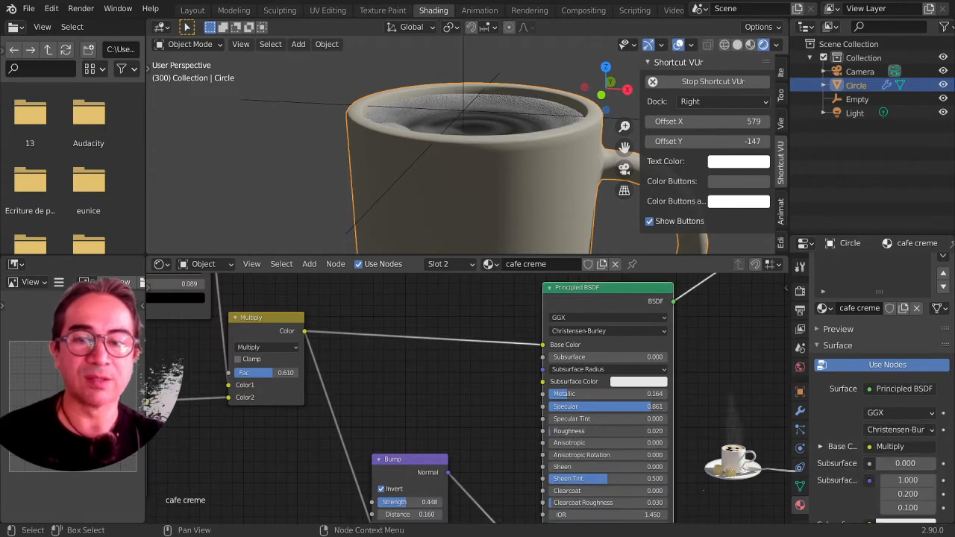
- Try a Roughness of 0.759 on the Principled BSDF, compare the coffee's reflections, and return the value to 0
left_click_drag(655, 432, 639, 432)
middle_click_drag(514, 147, 518, 183)
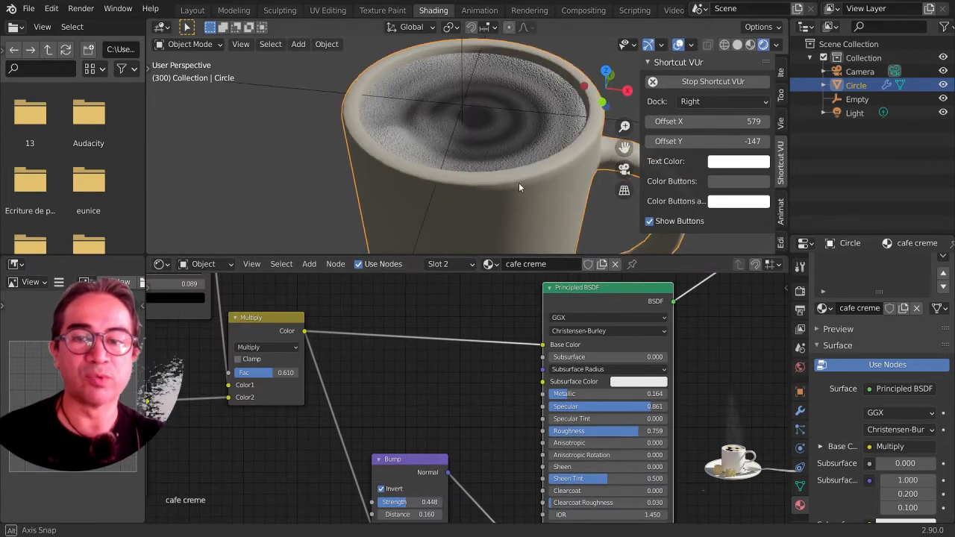
left_click_drag(638, 437, 549, 431)
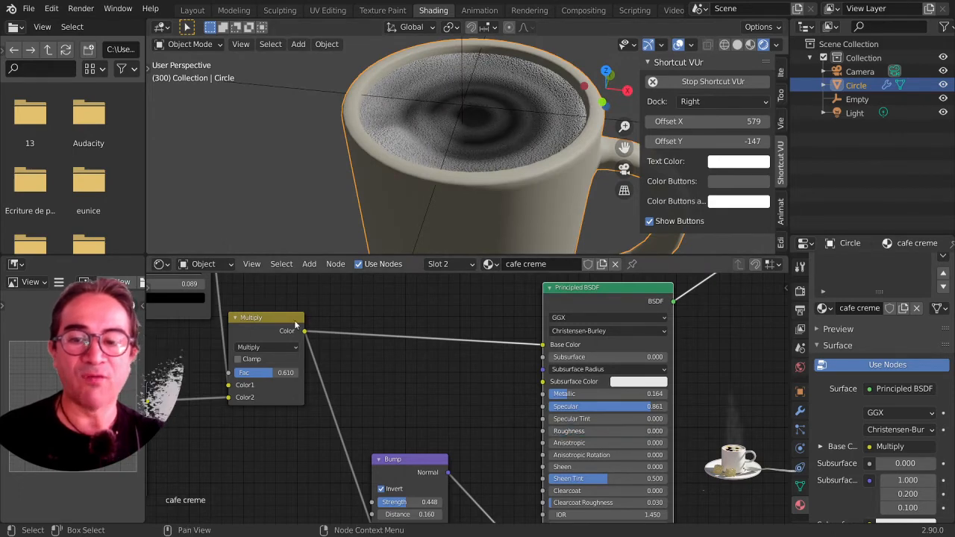
- Connect the gradient ColorRamp's Color output to the Principled BSDF's Roughness input and examine the coffee's highlights up close
middle_click_drag(296, 325, 333, 406)
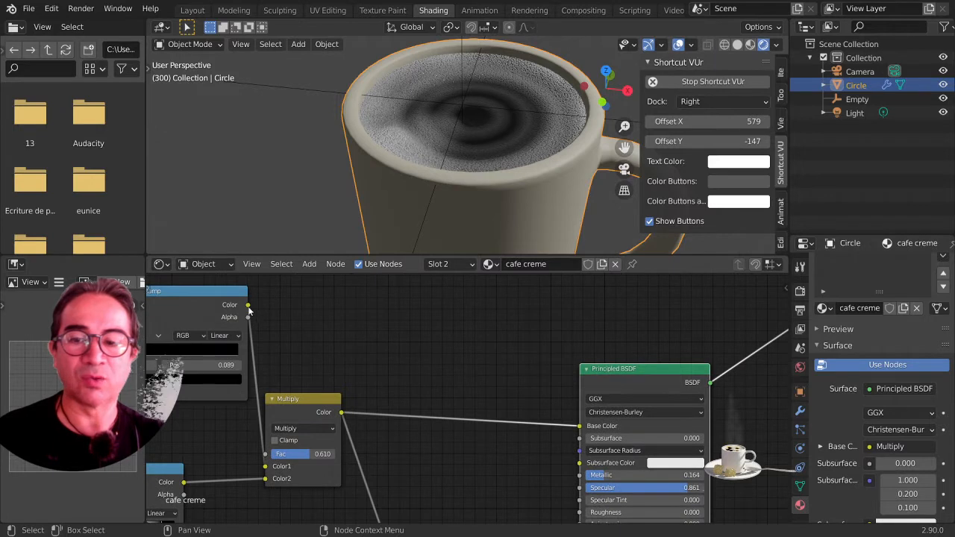
left_click_drag(247, 305, 304, 345)
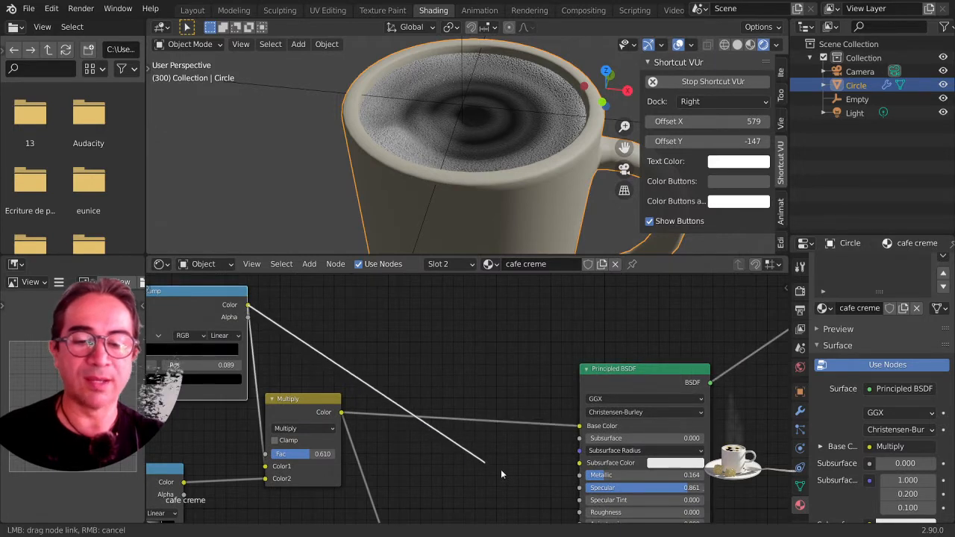
left_click_drag(552, 500, 579, 513)
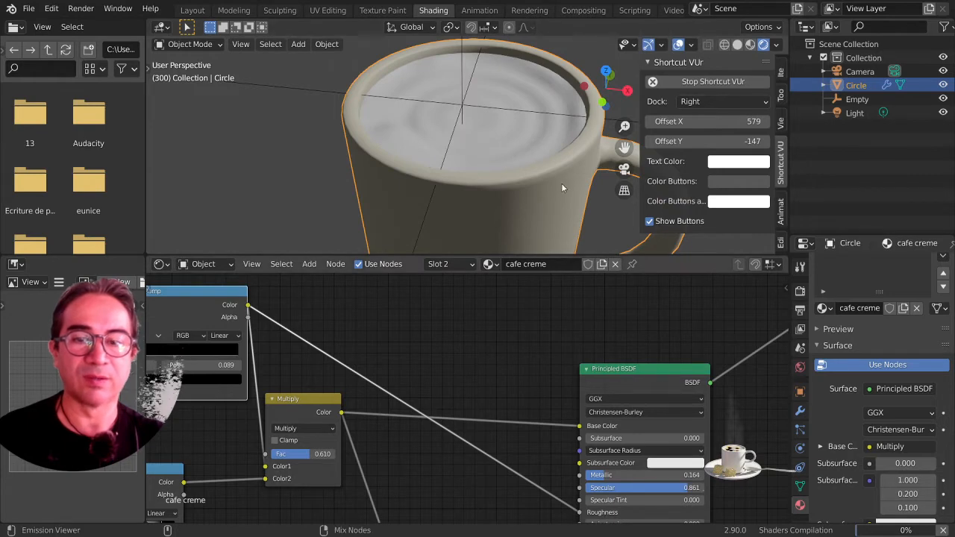
scroll(552, 174, "up", 3)
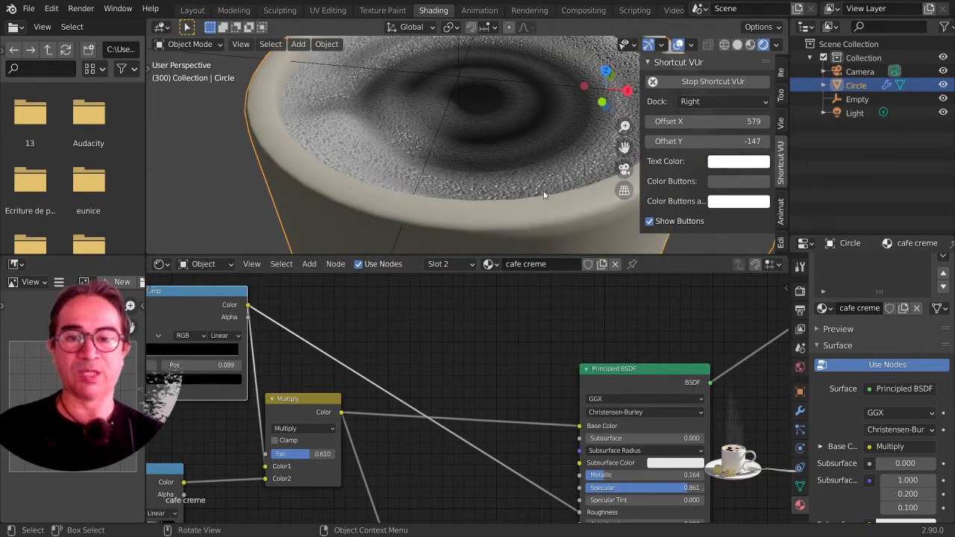
middle_click_drag(546, 194, 508, 195)
scroll(439, 216, "up", 1)
scroll(517, 189, "up", 2)
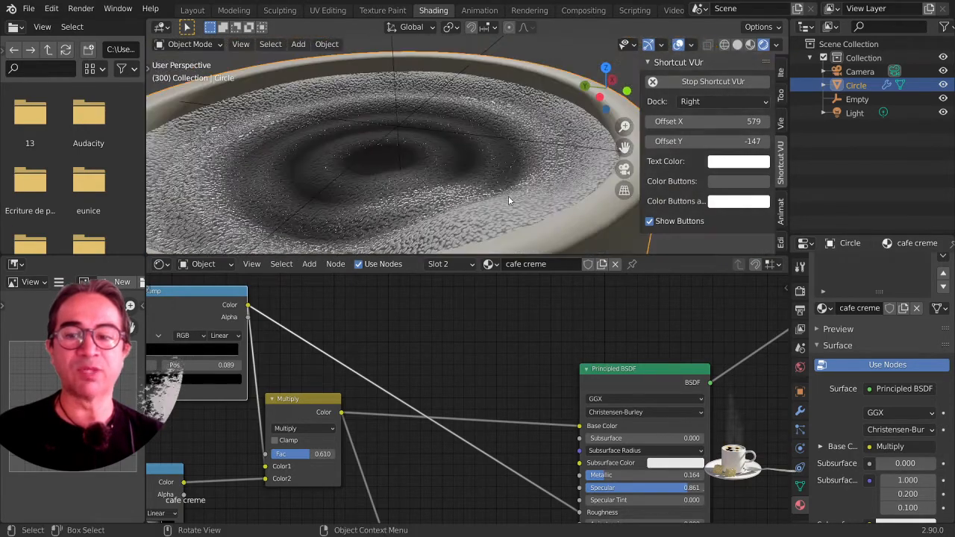
scroll(474, 367, "down", 1)
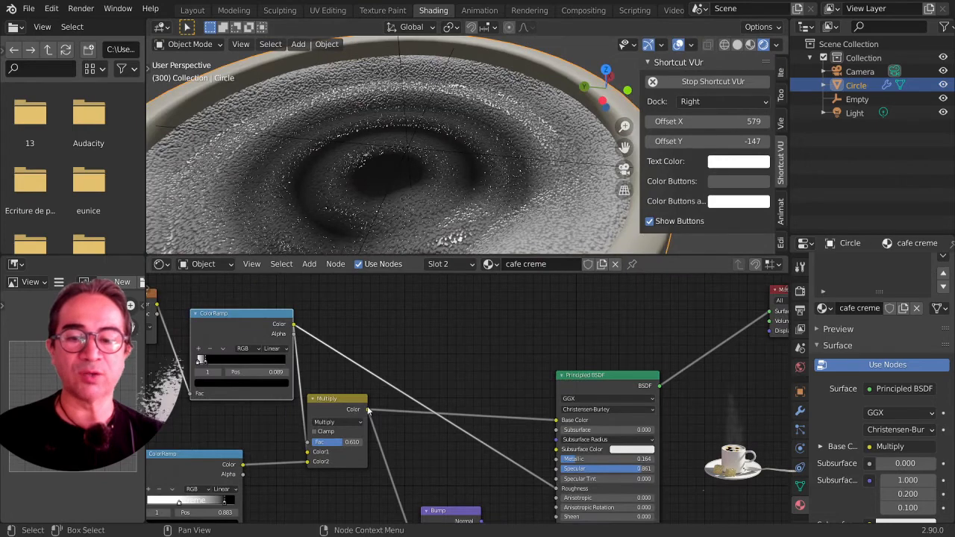
- Move the Principled BSDF higher and place the Multiply node above the gradient ColorRamp to free space between them
left_click_drag(362, 403, 327, 413)
left_click_drag(256, 321, 243, 288)
scroll(246, 360, "down", 2)
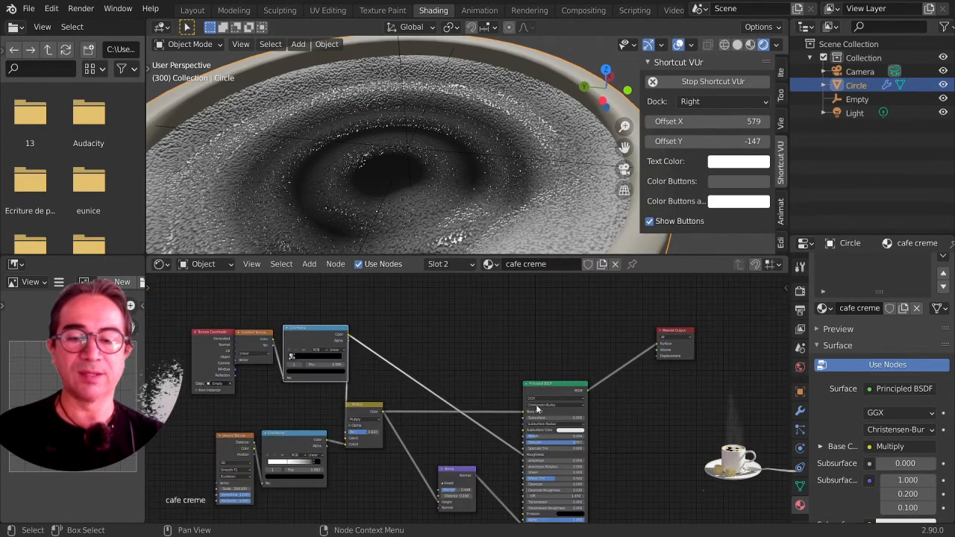
left_click_drag(559, 382, 586, 318)
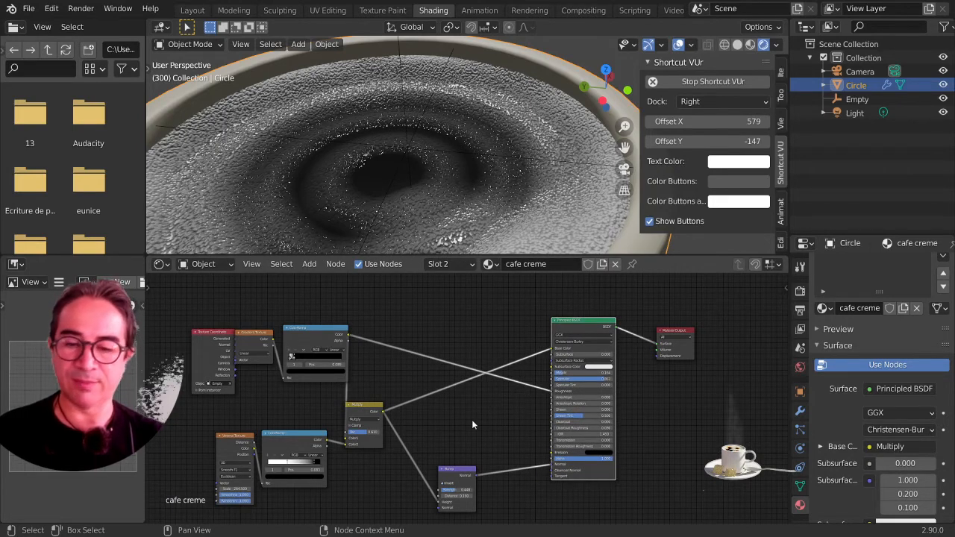
left_click_drag(366, 410, 324, 283)
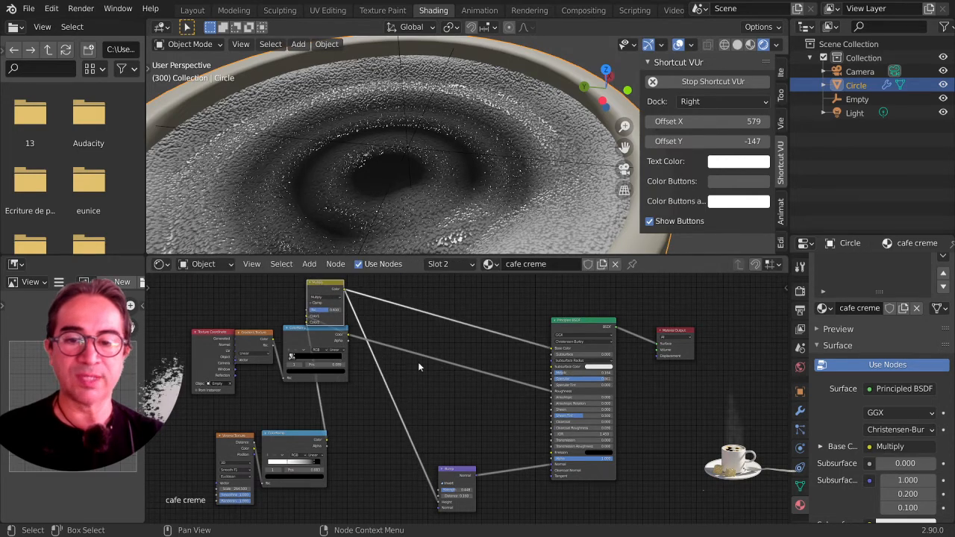
- Insert a new ColorRamp on the link between the gradient ColorRamp and the Principled BSDF's Roughness
scroll(472, 406, "up", 3)
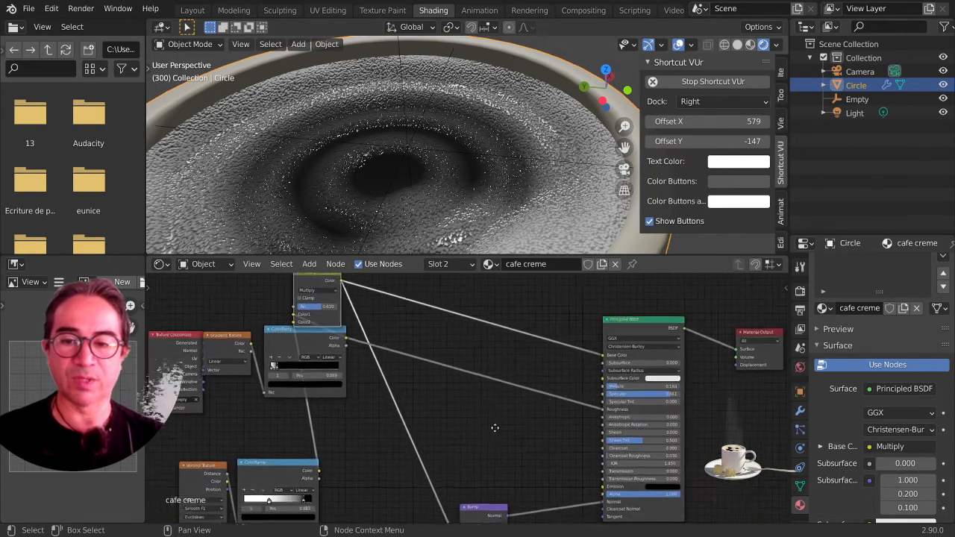
key("shift+a")
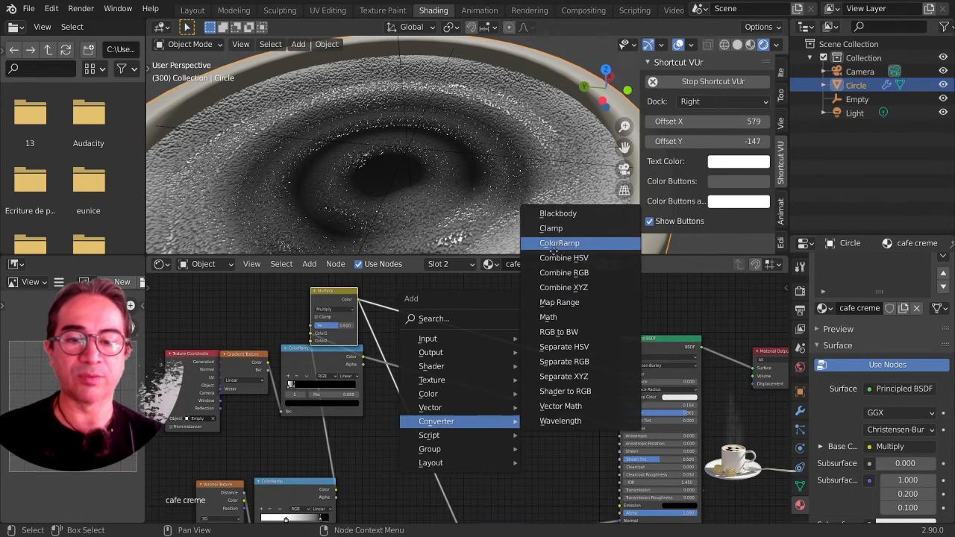
left_click(553, 243)
left_click(505, 423)
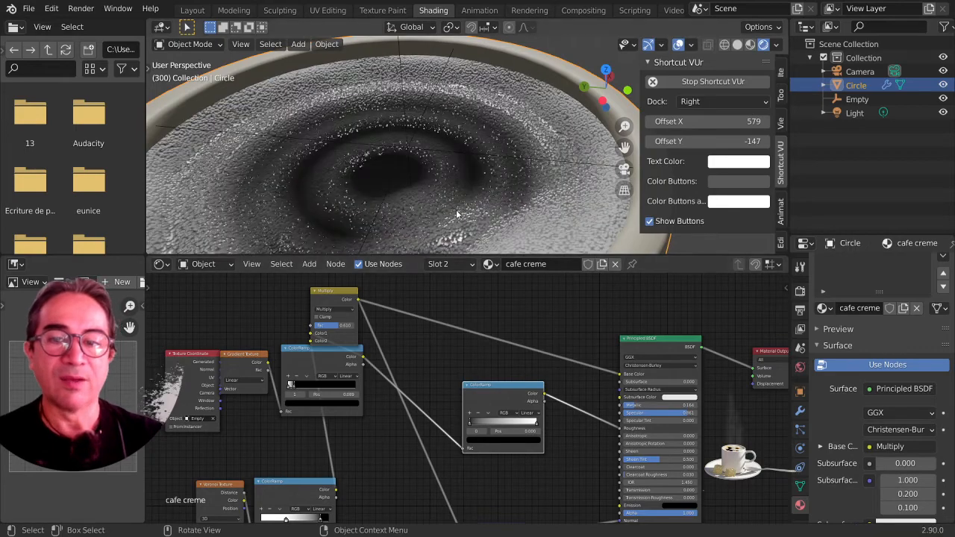
middle_click_drag(472, 247, 487, 362)
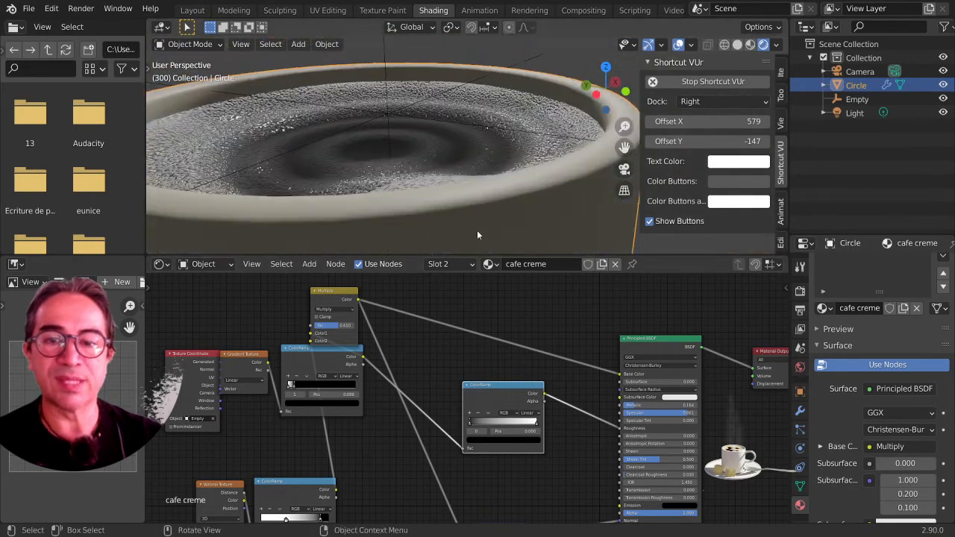
- Keep the new ColorRamp's black stop at position 0 and move its white stop to 0.270, checking the coffee's reflections
scroll(498, 396, "up", 2)
scroll(499, 397, "up", 4)
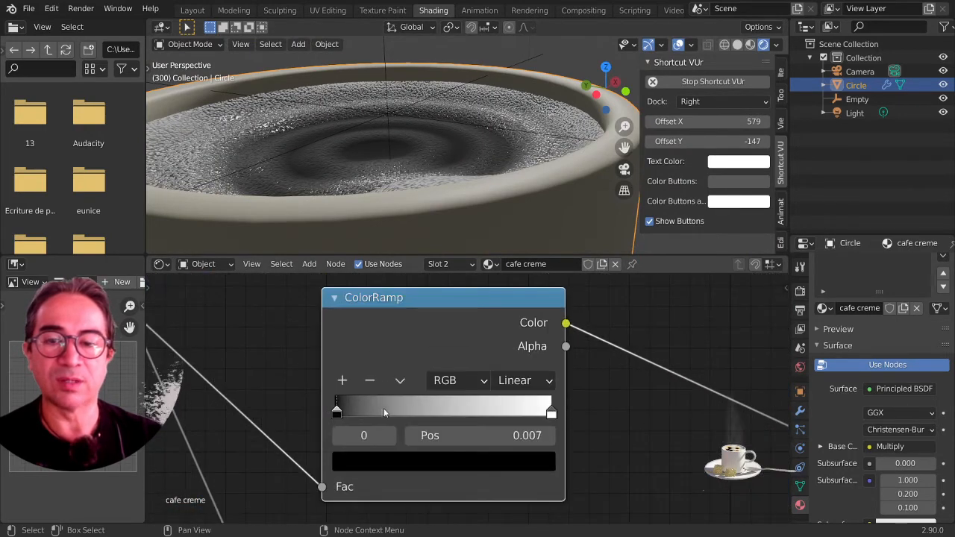
left_click_drag(384, 408, 344, 420)
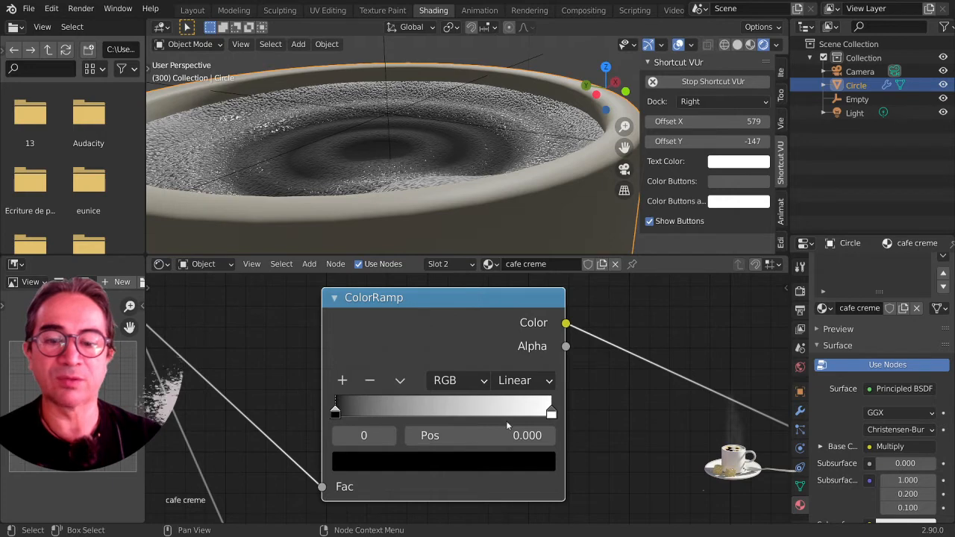
mouse_move(548, 416)
left_mouse_down()
mouse_move(373, 413)
mouse_move(414, 427)
left_mouse_up()
scroll(552, 124, "down", 2)
middle_click_drag(552, 123, 552, 163)
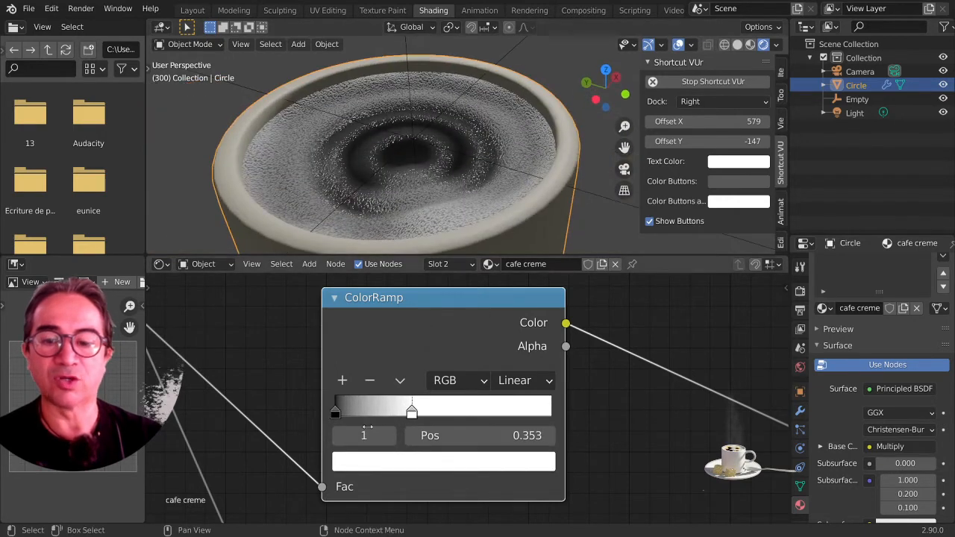
left_click_drag(409, 416, 393, 417)
middle_click_drag(454, 199, 478, 195)
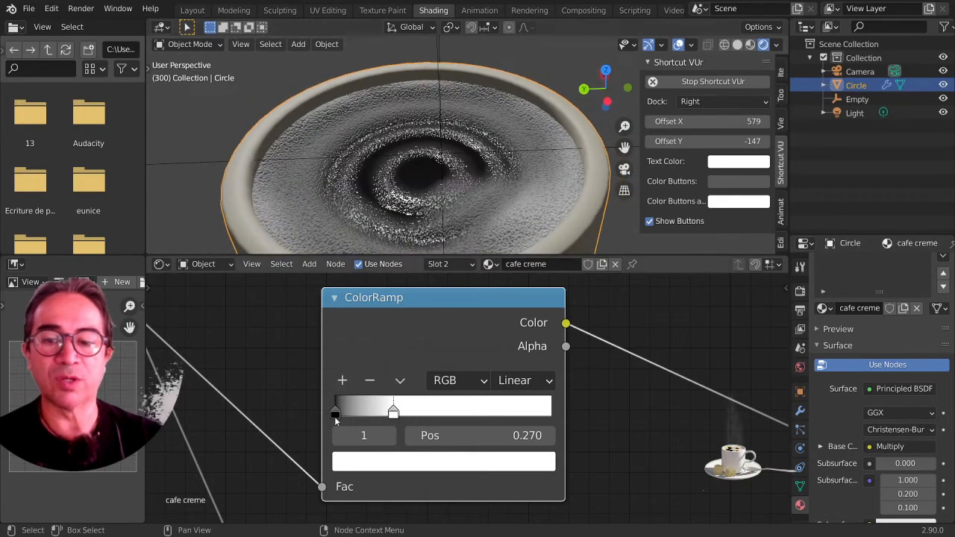
- Try reversing the roughness ColorRamp with white at position 0, and put the black stop back at 0
left_click(335, 414)
mouse_move(344, 417)
left_mouse_down()
mouse_move(448, 407)
mouse_move(314, 418)
mouse_move(333, 420)
left_mouse_up()
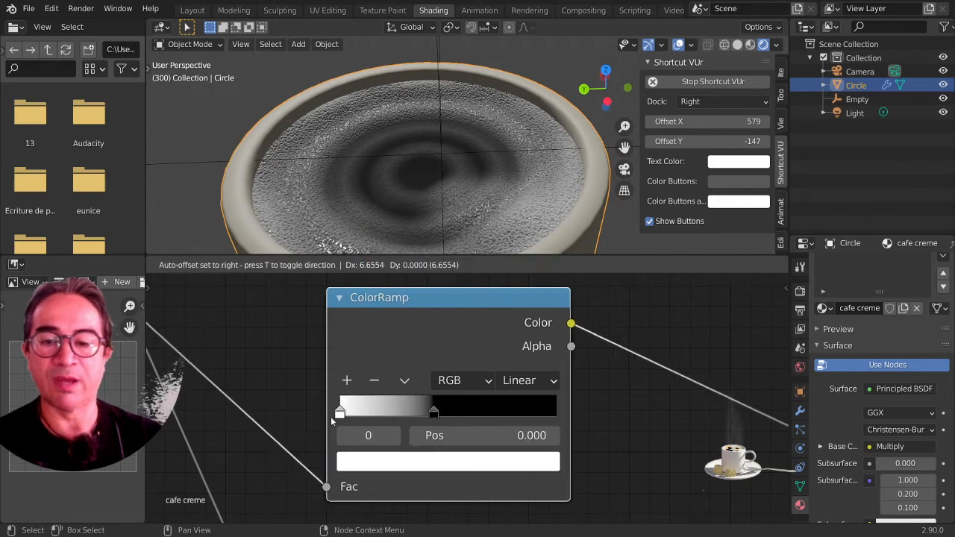
left_click_drag(433, 414, 339, 413)
- Set the roughness ColorRamp's white stop to position 0.193 while checking the rings on the coffee
middle_click_drag(352, 205, 363, 198)
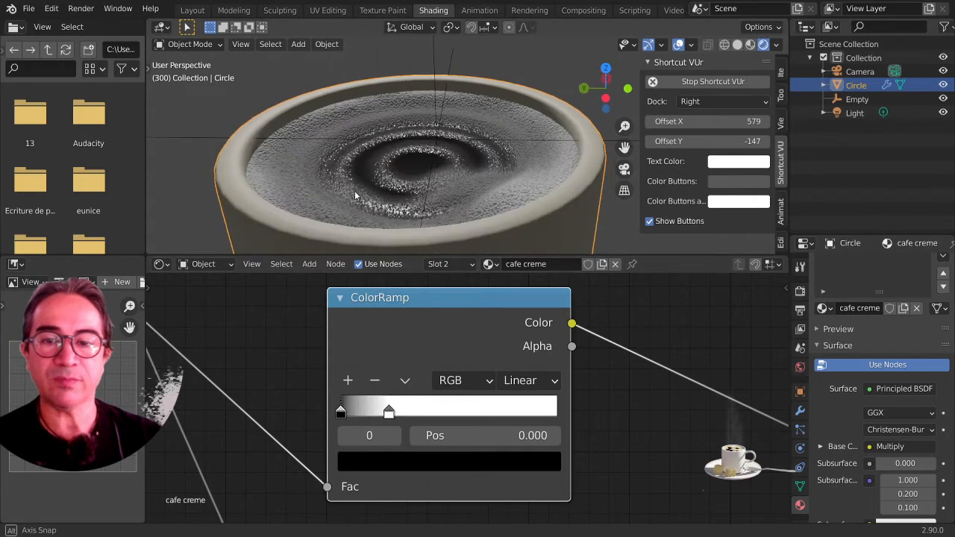
left_click(388, 413)
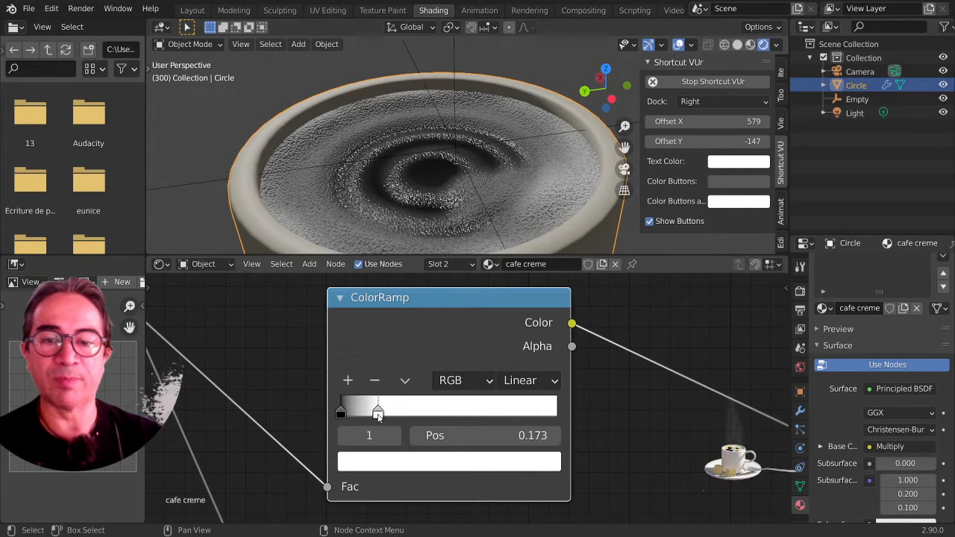
left_click_drag(381, 415, 383, 416)
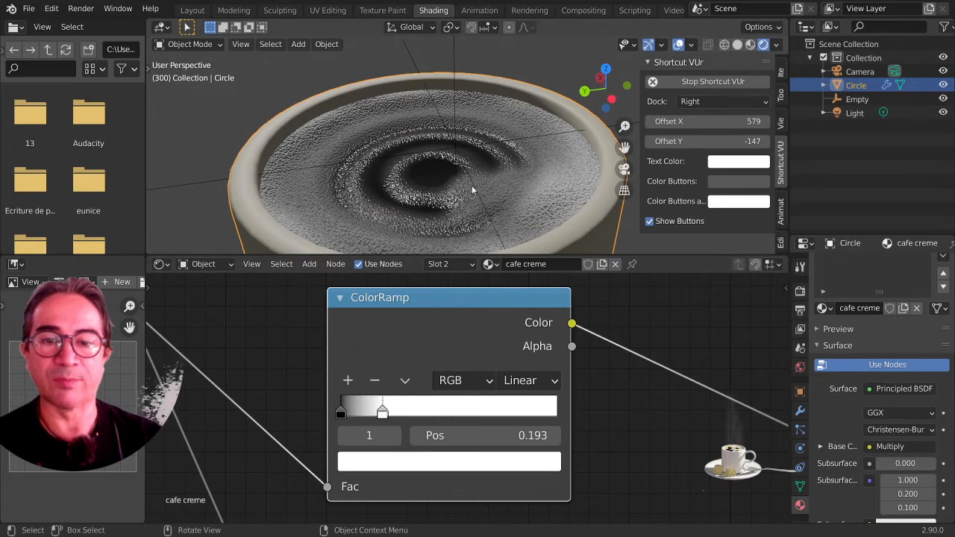
- Examine the coffee's shiny rings and foam from several distances and angles around the cup
scroll(472, 190, "down", 5)
scroll(608, 321, "down", 2)
middle_click_drag(608, 321, 372, 440)
scroll(438, 421, "down", 3)
left_click(583, 321)
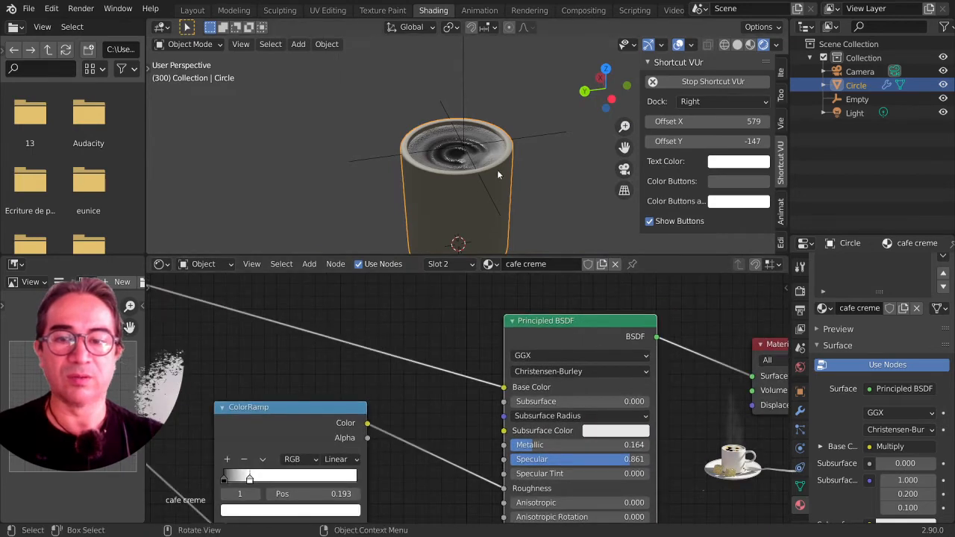
scroll(498, 173, "up", 2)
scroll(573, 441, "up", 2)
middle_click_drag(537, 149, 369, 132)
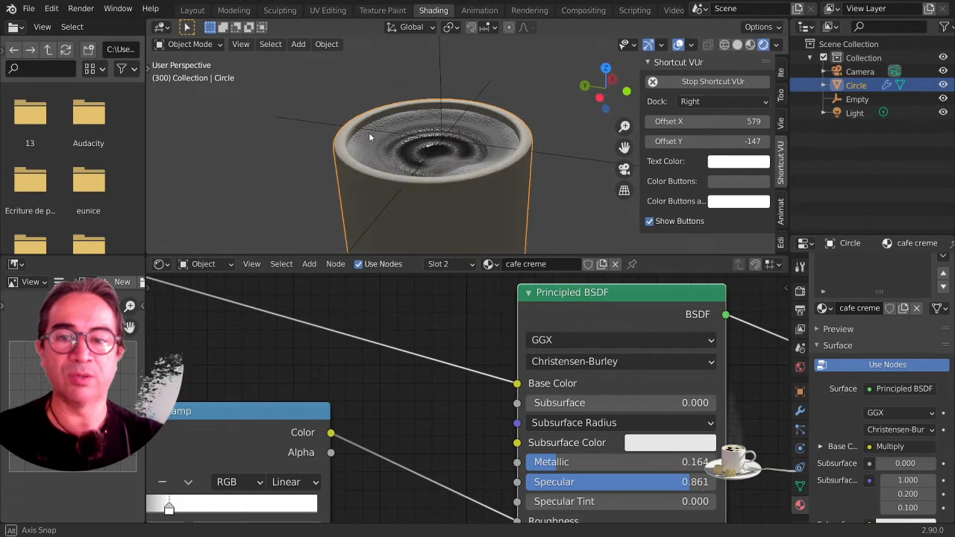
scroll(472, 140, "up", 2)
middle_click_drag(471, 140, 445, 123)
scroll(442, 110, "up", 1)
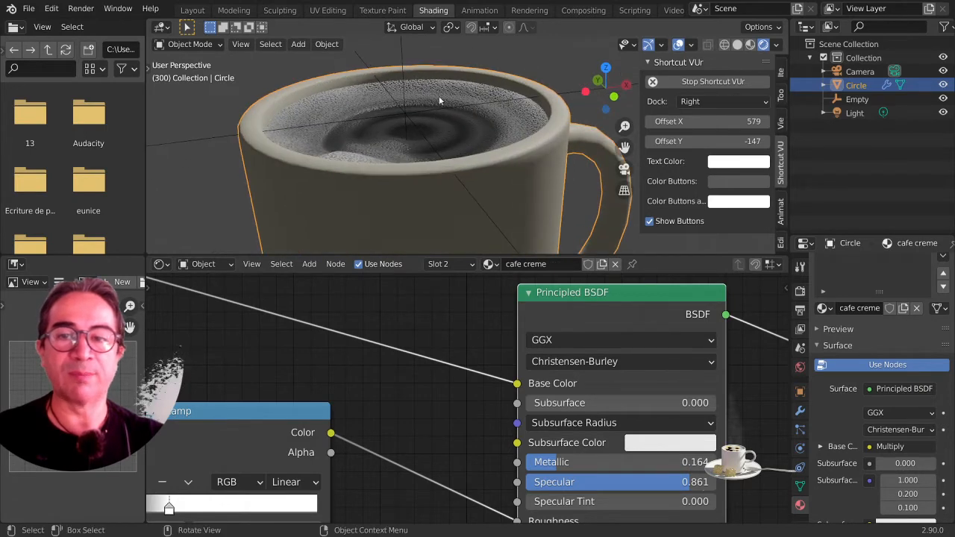
- Move the Multiply node between the gradient ColorRamp and the Principled BSDF, and preview its output through the Viewer
scroll(468, 410, "down", 5)
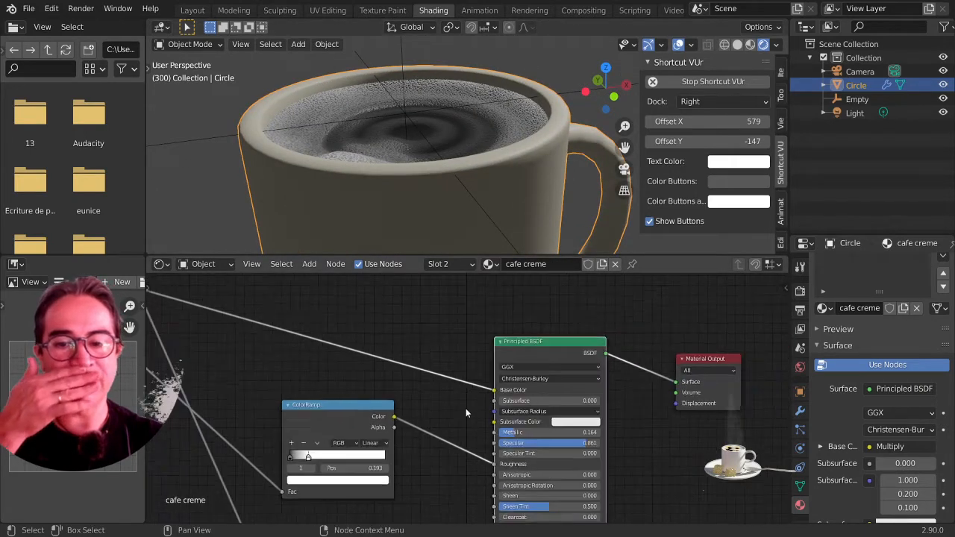
scroll(468, 413, "down", 3)
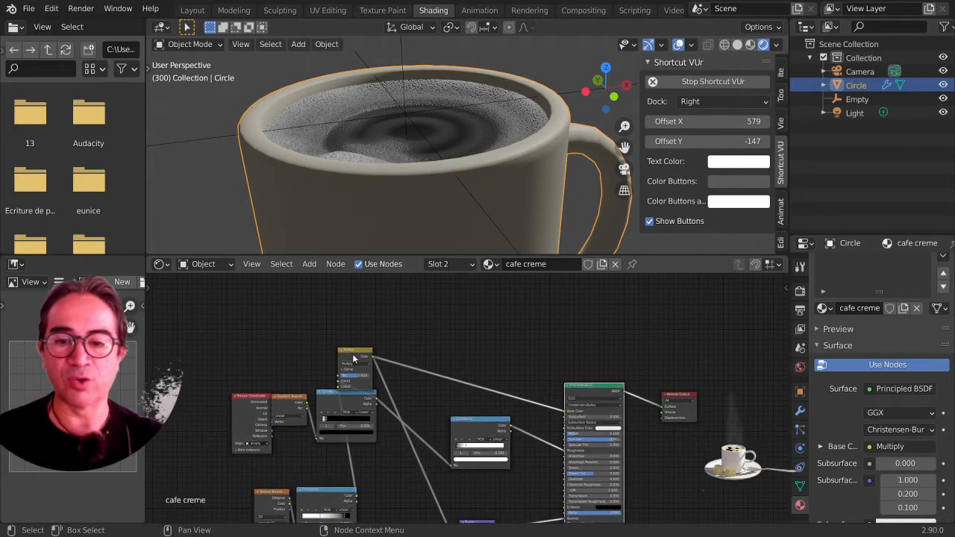
left_click_drag(354, 359, 451, 371)
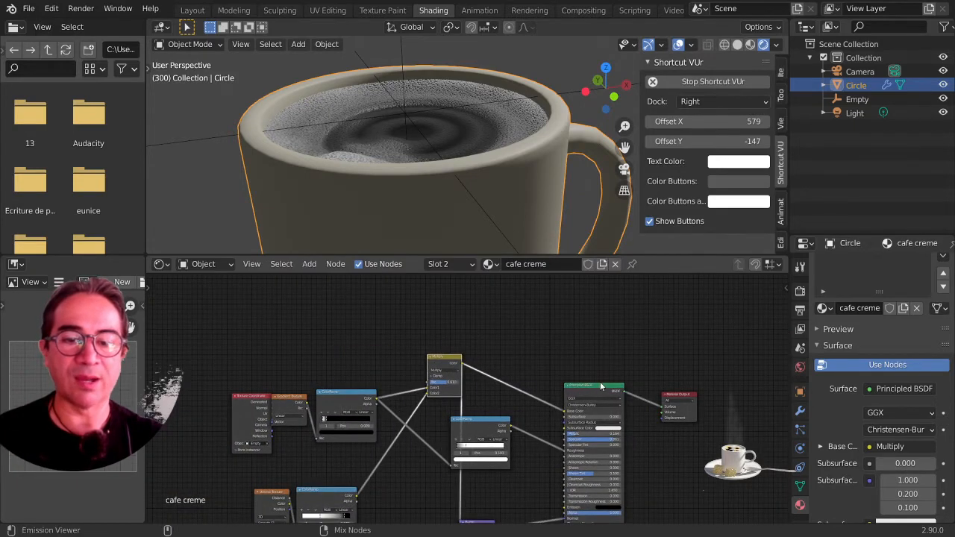
left_click(448, 362, "ctrl+shift")
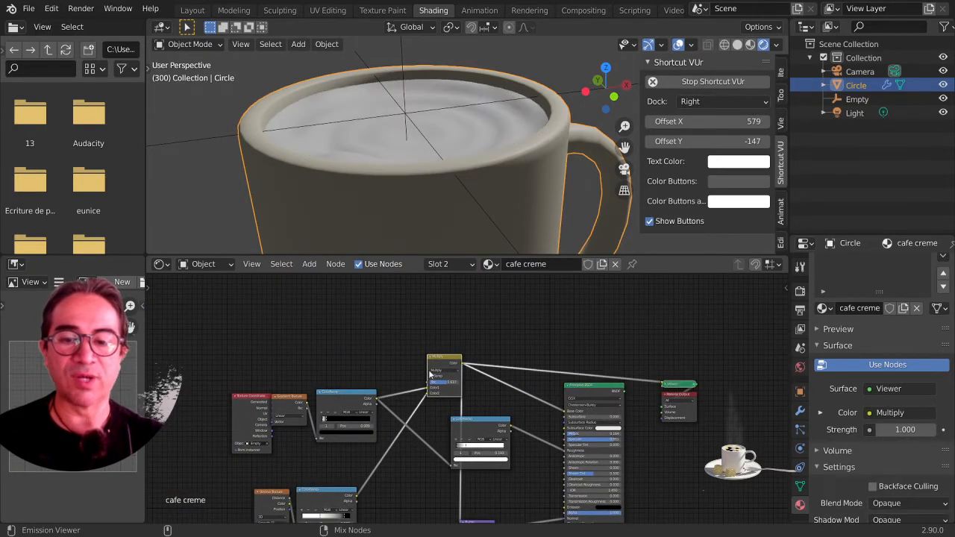
- Move the Texture Coordinate, Gradient Texture and gradient ColorRamp nodes up into one row level with the Multiply node
left_click_drag(248, 403, 242, 362)
left_click_drag(282, 401, 280, 359)
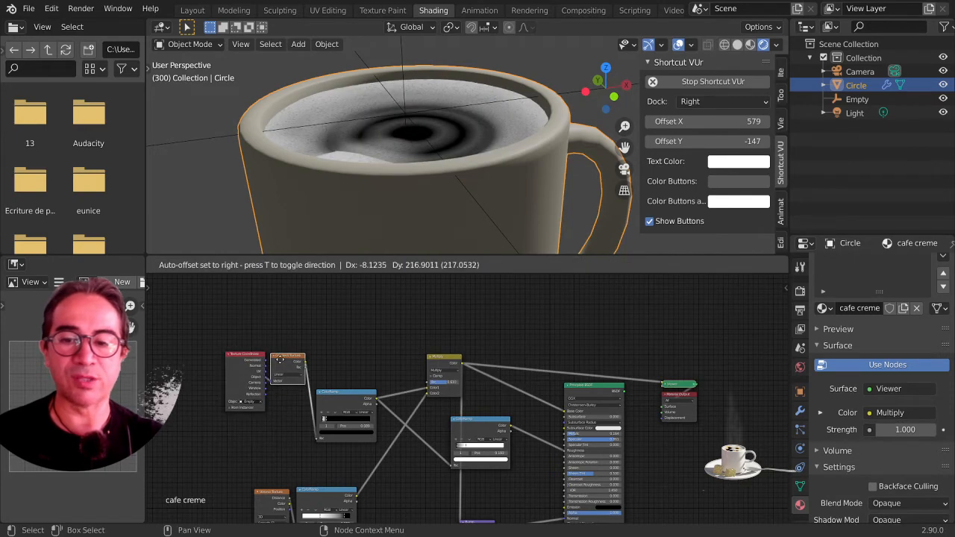
left_click_drag(334, 396, 327, 360)
scroll(316, 406, "up", 5)
middle_click_drag(316, 406, 489, 433)
scroll(487, 432, "up", 4)
left_click_drag(256, 353, 236, 358)
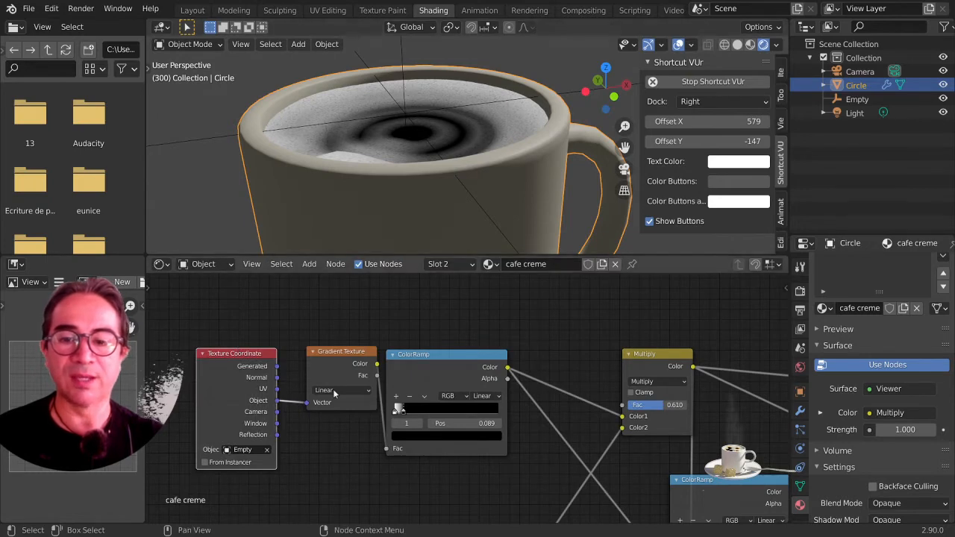
- Move the Gradient Texture and gradient ColorRamp nodes closer to the Texture Coordinate node, and frame the coffee rings close up
left_click_drag(347, 352, 326, 352)
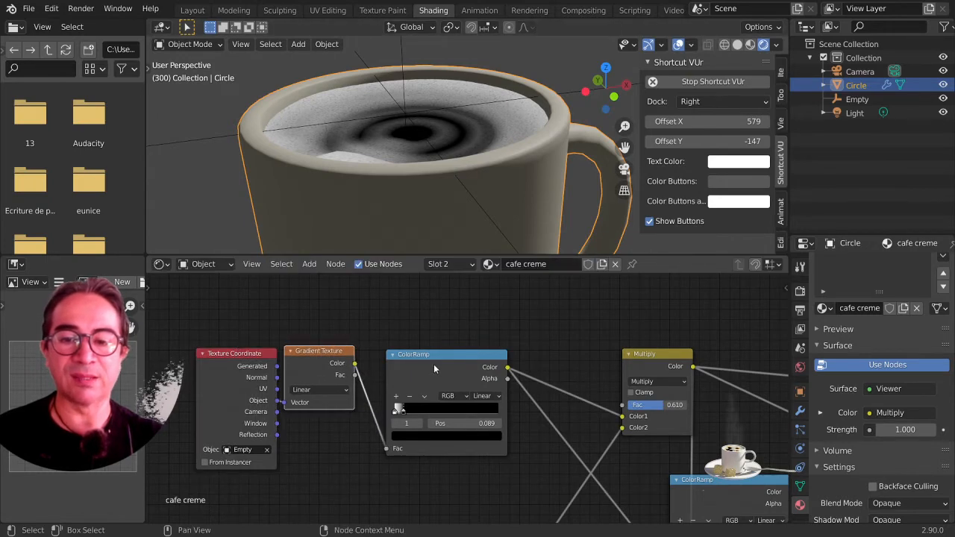
left_click_drag(434, 364, 416, 348)
scroll(416, 348, "up", 3)
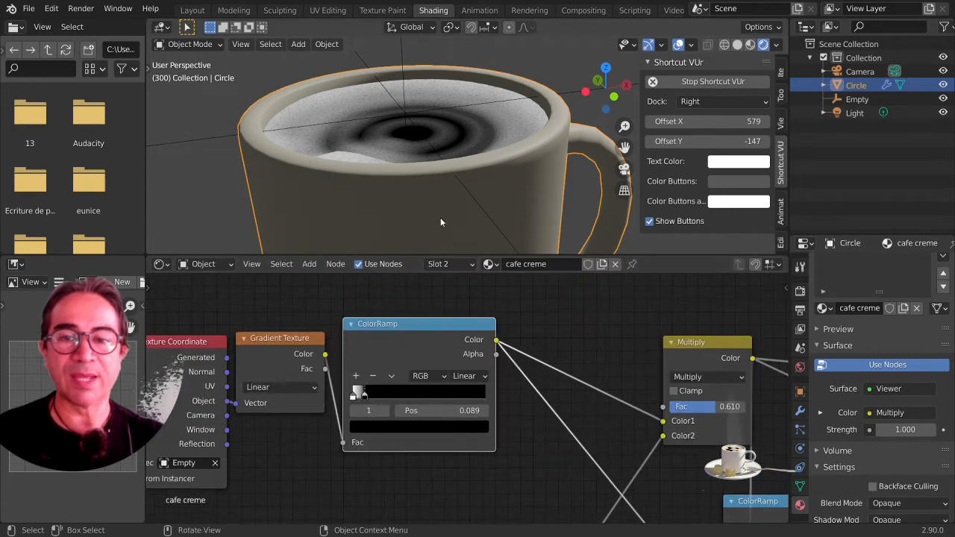
middle_click_drag(440, 217, 458, 191)
scroll(449, 196, "up", 4)
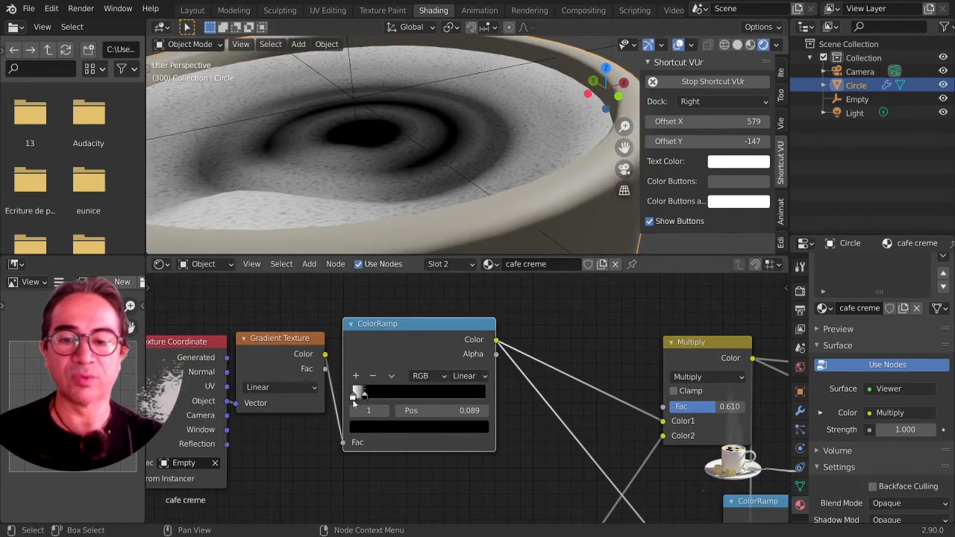
scroll(353, 401, "up", 3)
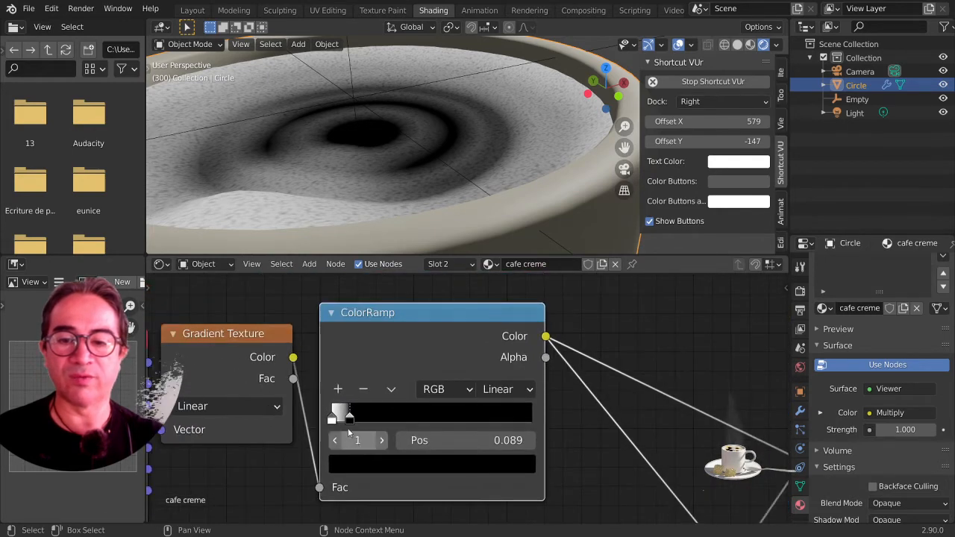
left_click_drag(401, 312, 395, 317)
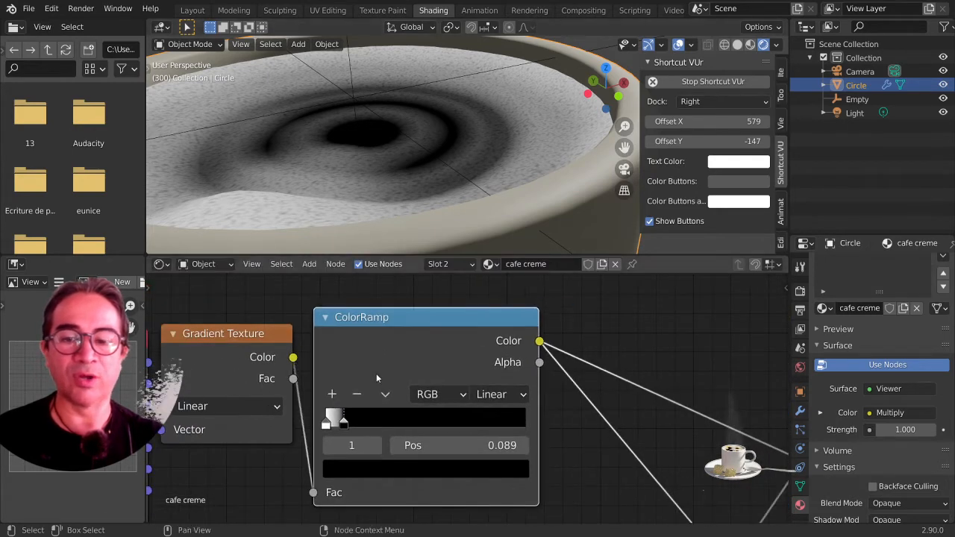
- Set the gradient ColorRamp's black stop to position 0.185 and add a dark red stop at 0.093 between white and black
left_click(327, 426)
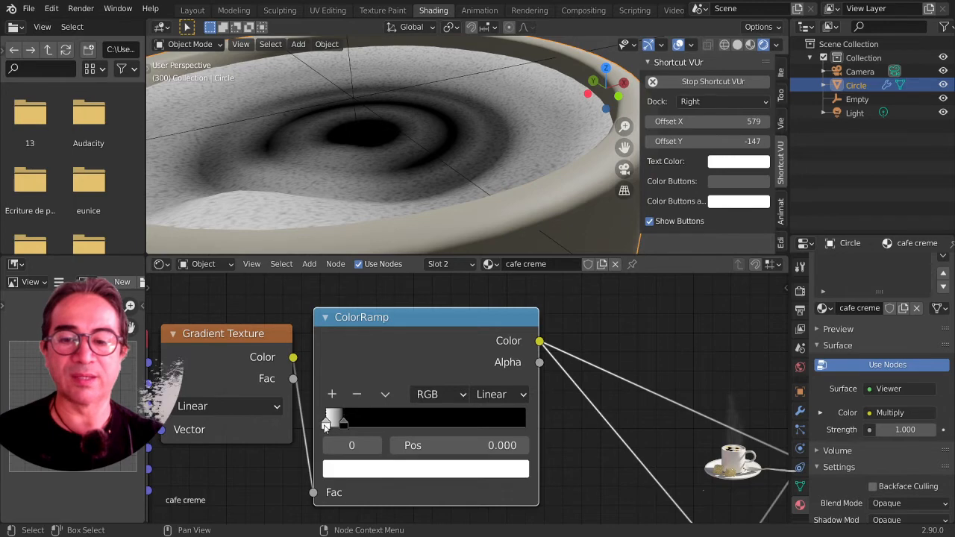
left_click_drag(340, 423, 362, 425)
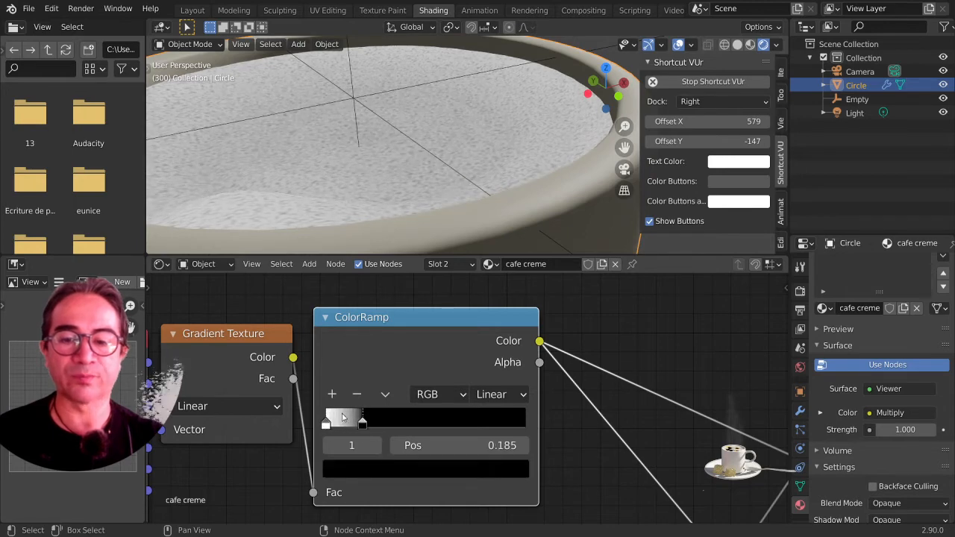
left_click(332, 395)
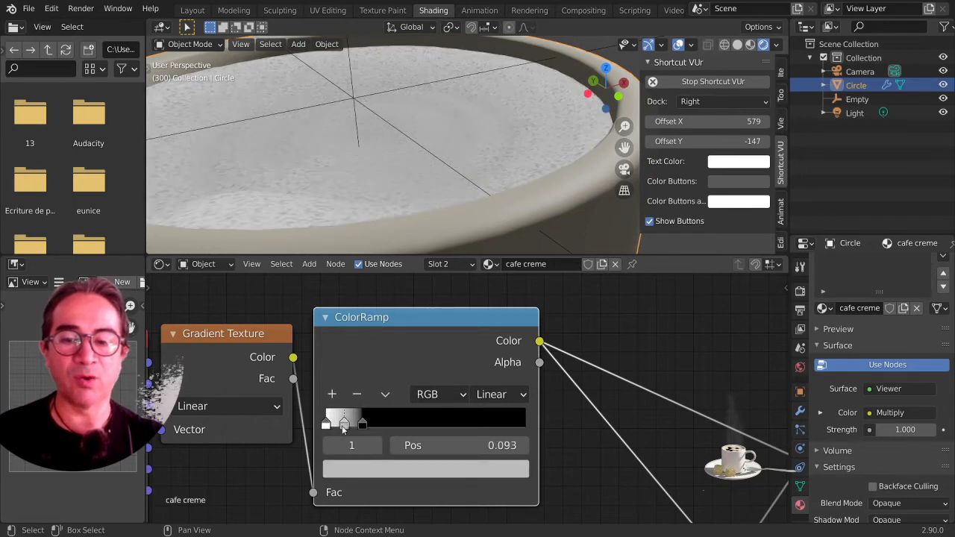
left_click(338, 470)
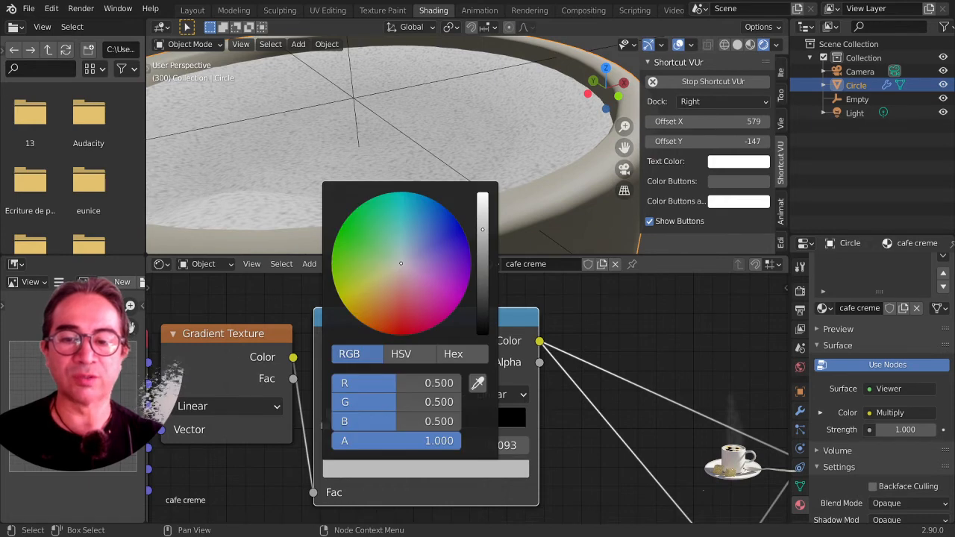
left_click(397, 321)
left_click_drag(481, 237, 481, 266)
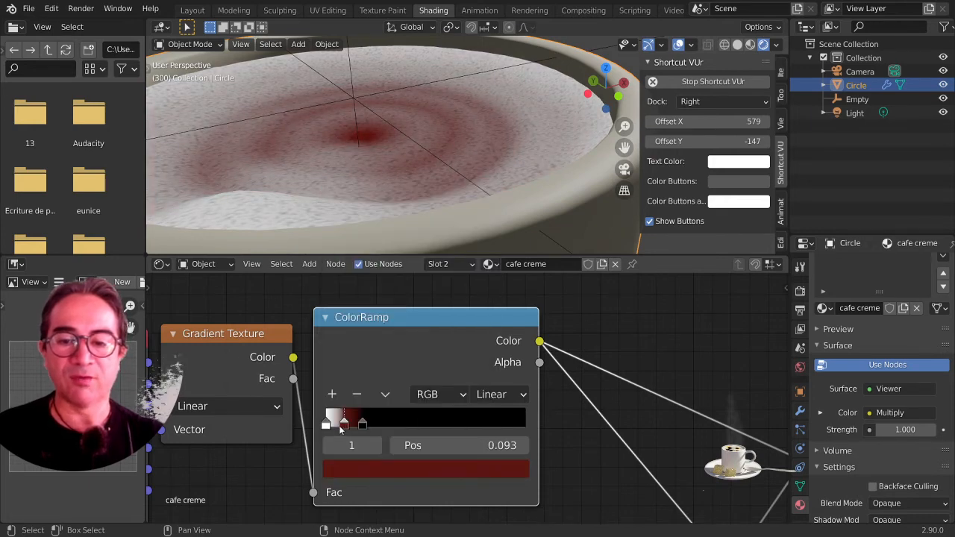
- Reposition the gradient ColorRamp's stops, with dark red at 0.059 and black at 0.099
left_click_drag(339, 425, 345, 427)
left_click(359, 424)
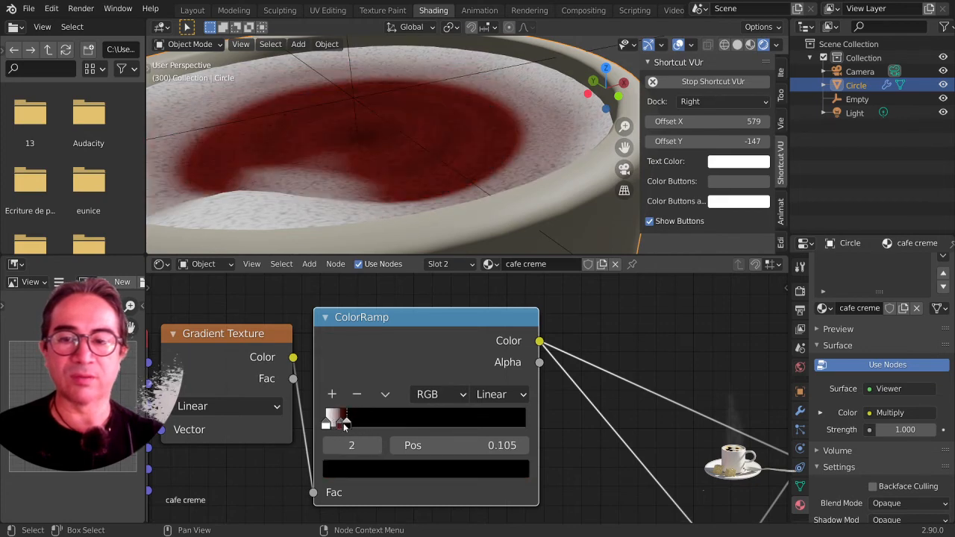
left_click(340, 428)
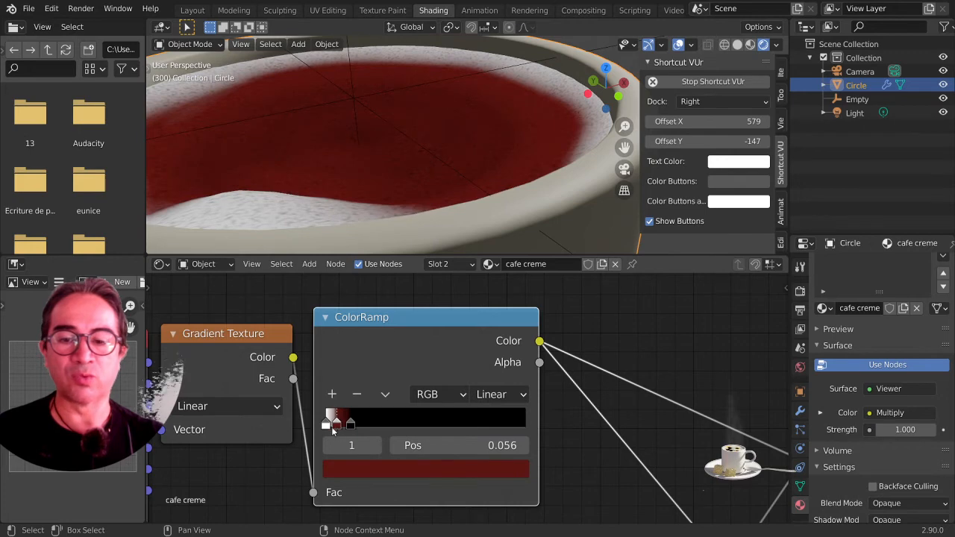
left_click_drag(326, 431, 333, 422)
left_click(344, 422)
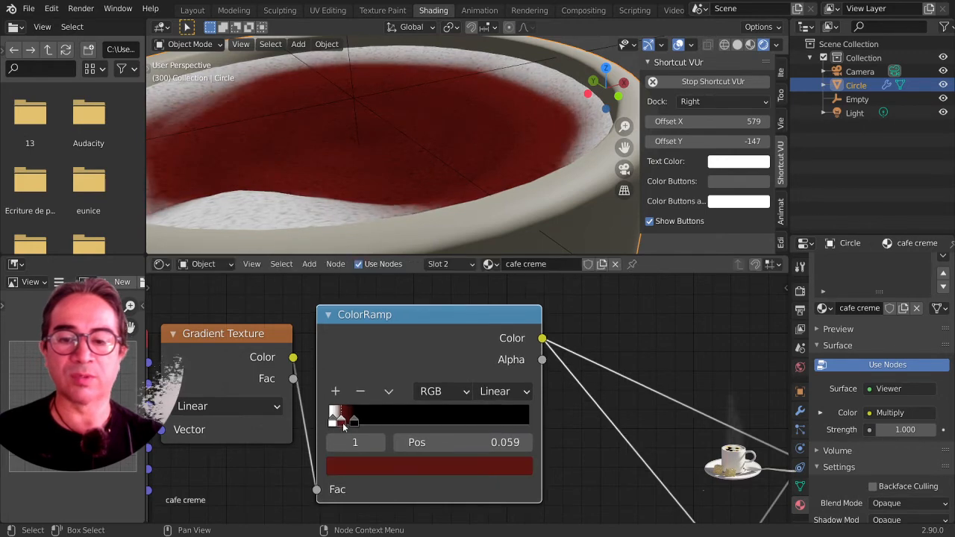
left_click(352, 424)
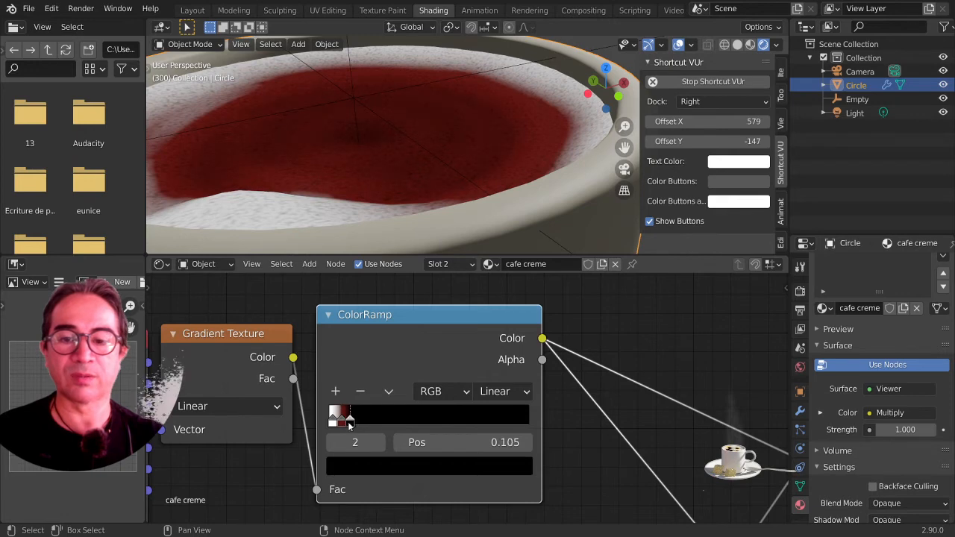
- Lower the Empty slightly along the global Z axis to shrink the dark red rings on the coffee
middle_click_drag(387, 147, 370, 78)
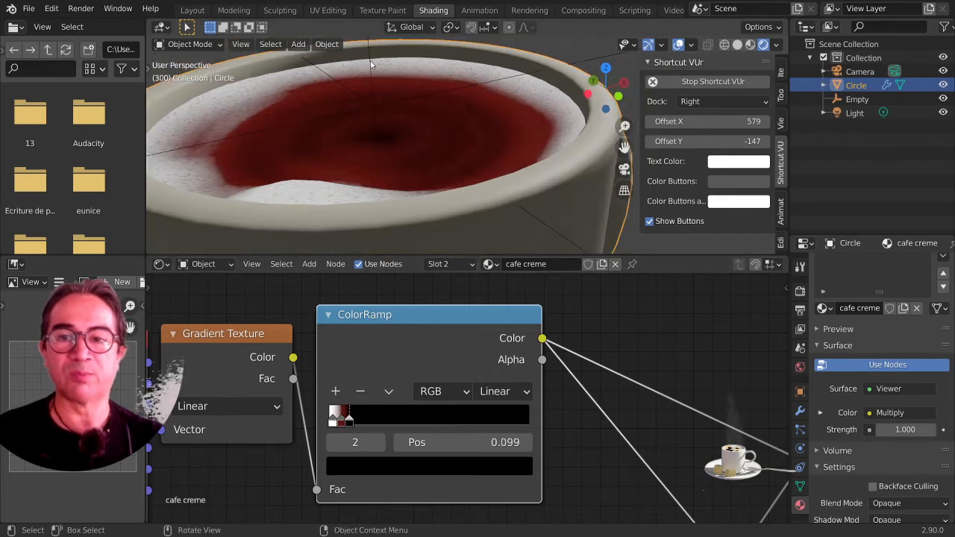
left_click(371, 65)
key("g")
key("z")
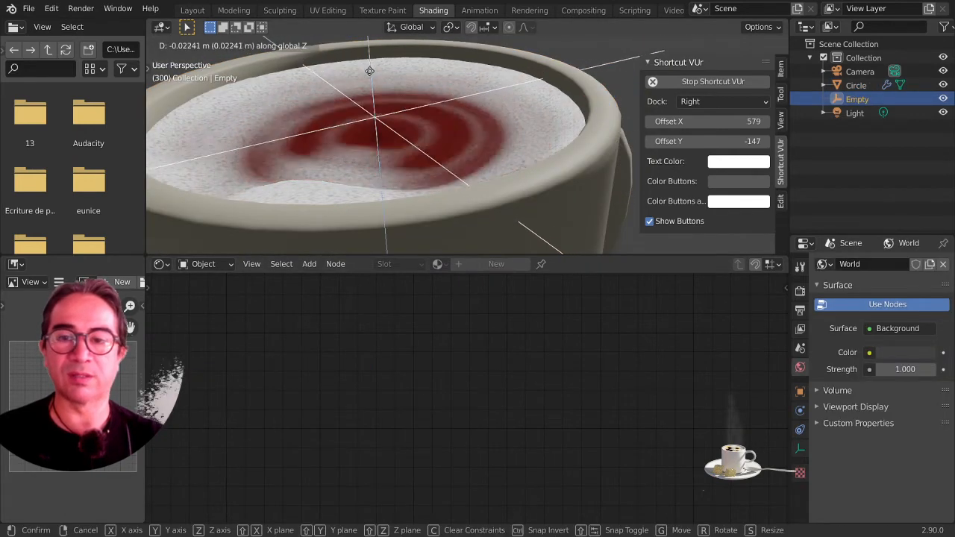
left_click(368, 71)
key("g")
key("z")
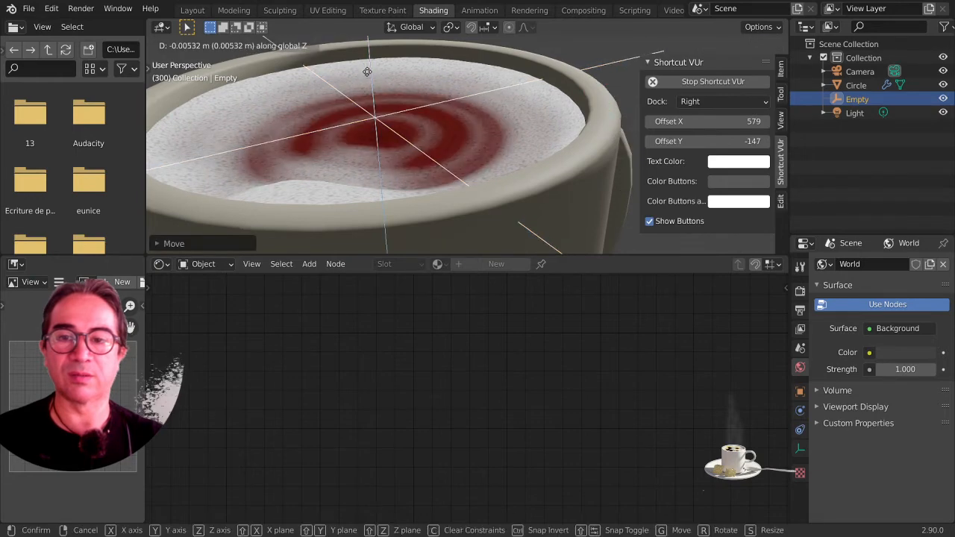
left_click(368, 73)
- Reselect the cup and set the gradient ColorRamp's black stop to 0.145, dark red stop to 0.067 and white stop to 0.017
left_click(395, 174)
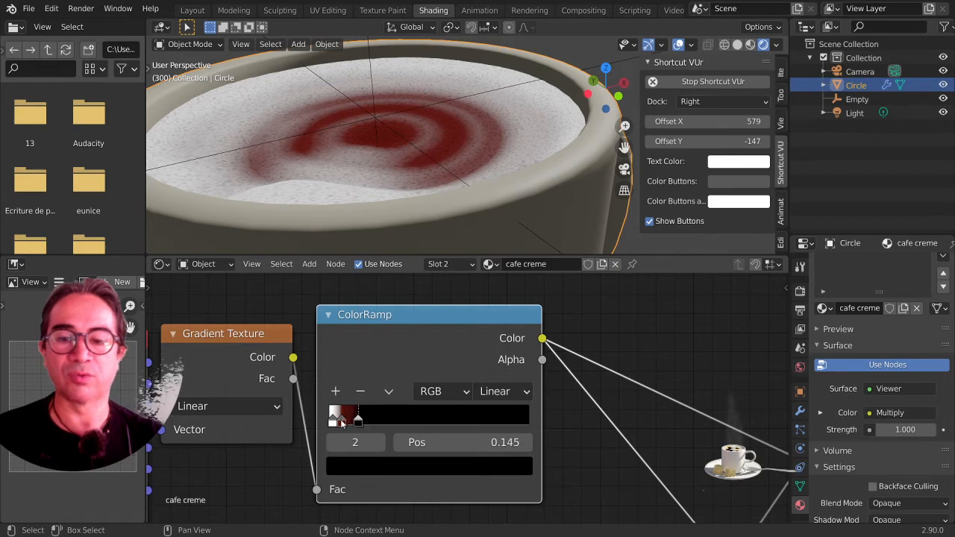
left_click_drag(341, 423, 342, 421)
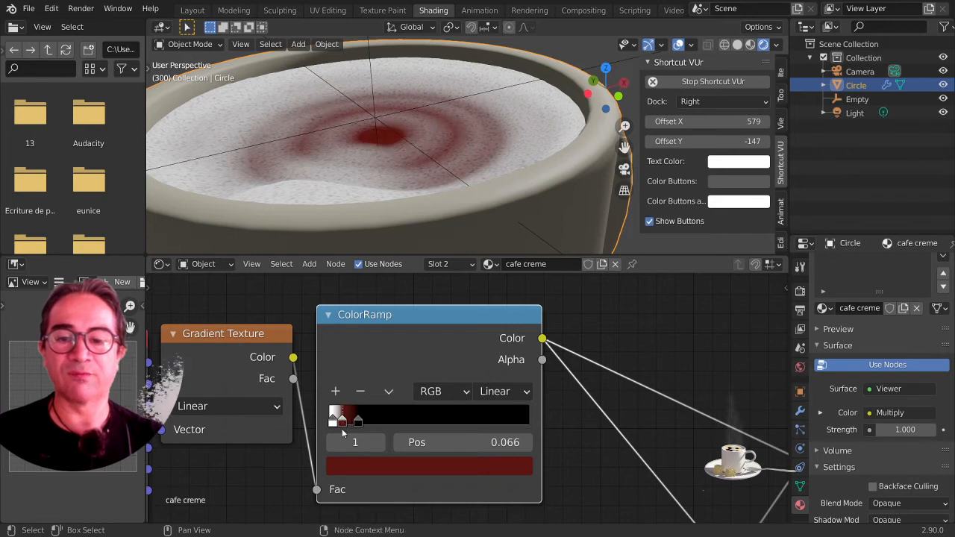
scroll(341, 429, "up", 1)
mouse_move(491, 450)
left_mouse_down()
mouse_move(504, 450)
mouse_move(491, 450)
left_mouse_up()
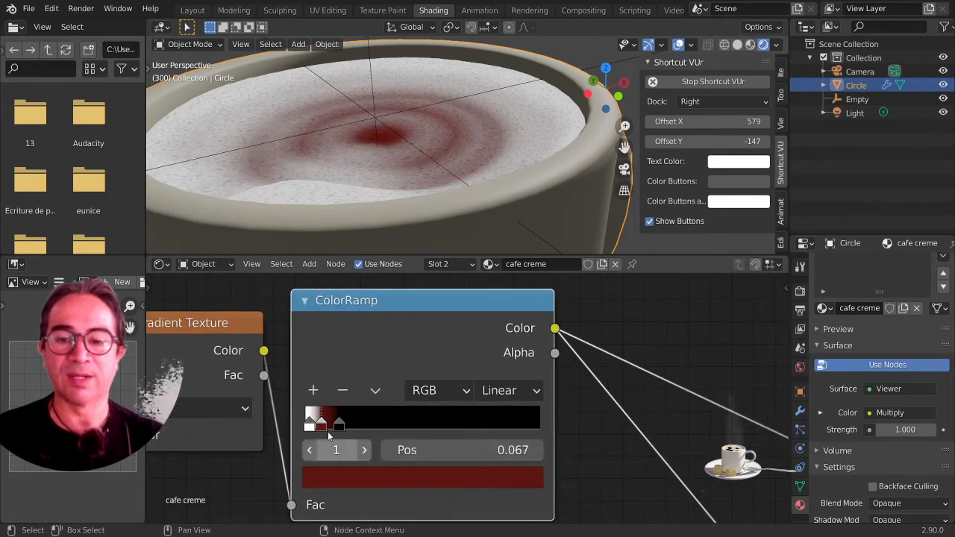
left_click(308, 426)
- Spread the ColorRamp apart from the Gradient Texture and Texture Coordinate nodes to leave room for another node between them
scroll(312, 392, "down", 3)
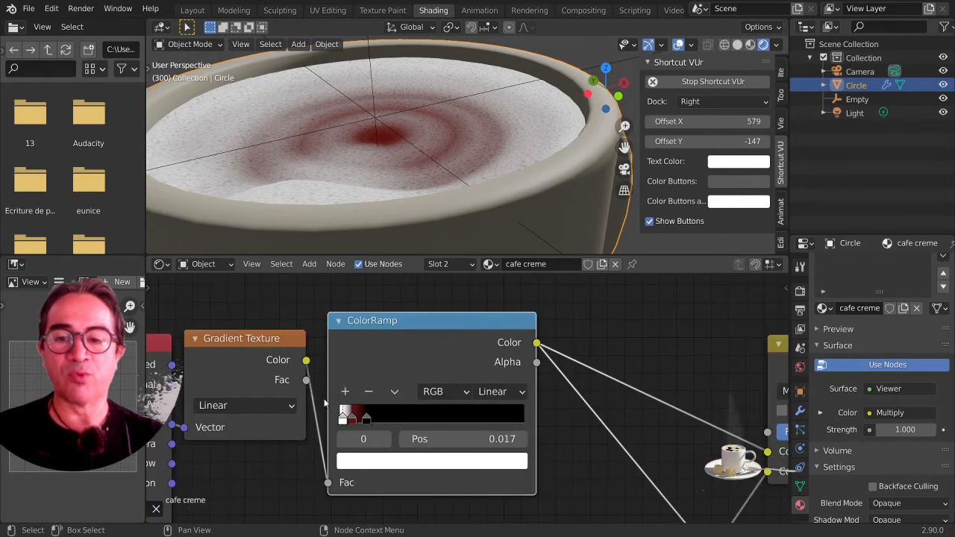
left_click_drag(492, 347, 613, 318)
left_click(309, 356)
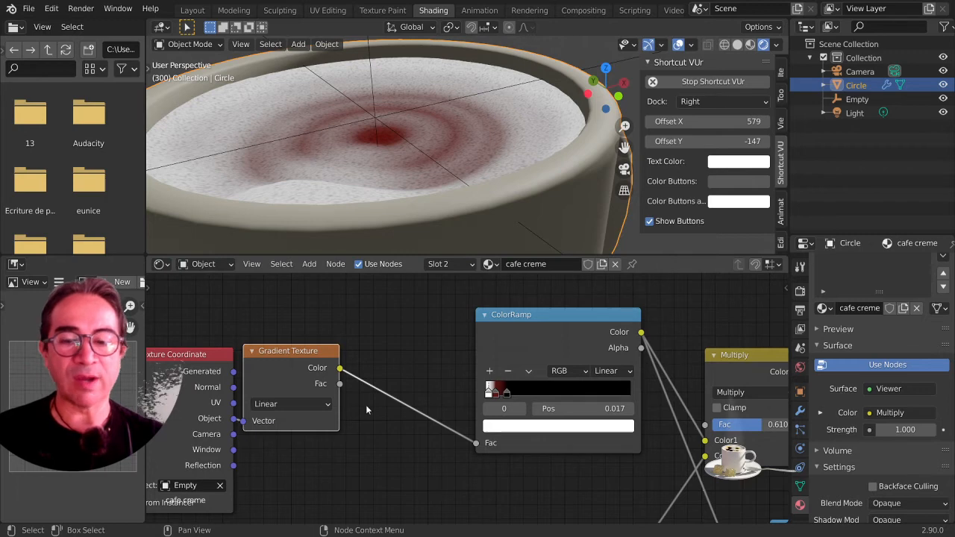
scroll(415, 411, "down", 2)
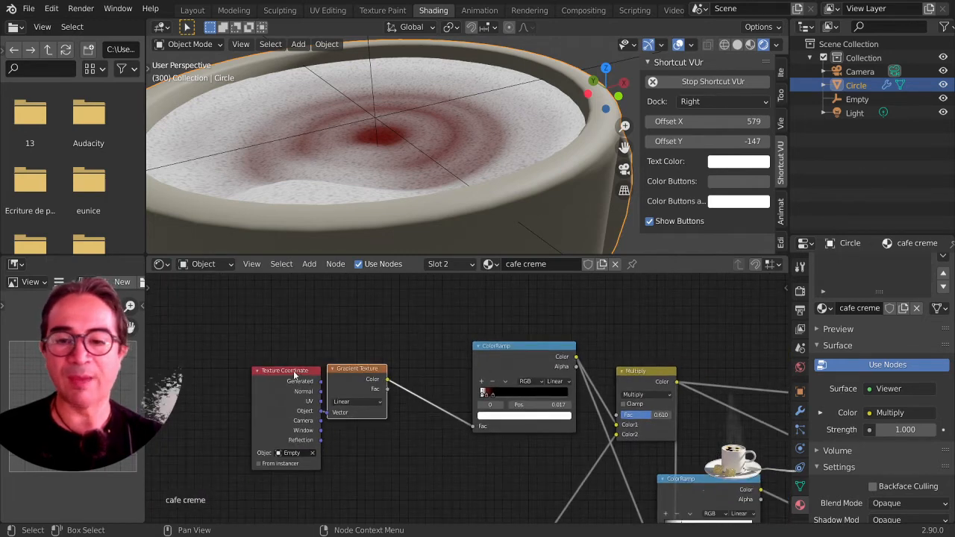
left_click_drag(297, 375, 240, 369)
left_click_drag(328, 380, 282, 373)
scroll(382, 365, "up", 1)
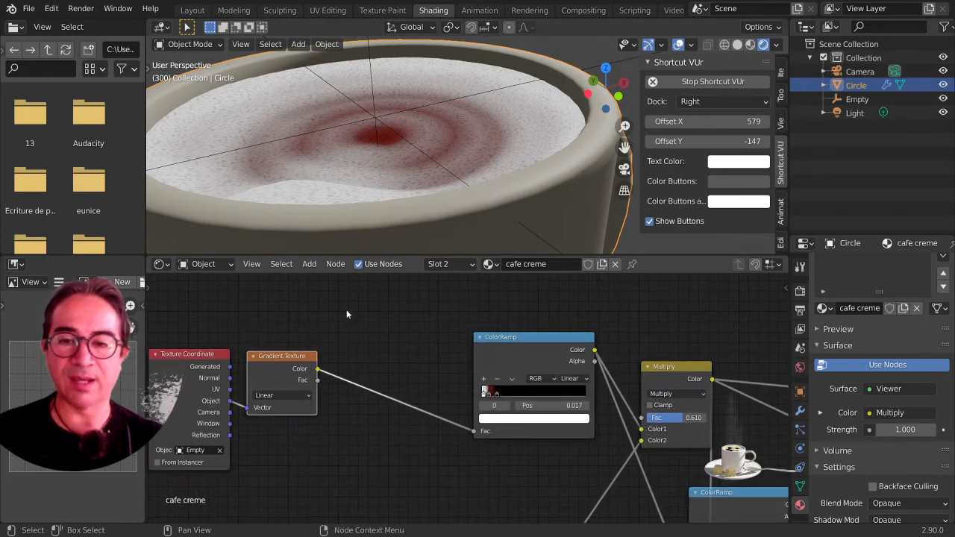
- Insert a MixRGB node between the Gradient Texture and the ColorRamp, and connect the gradient's Color to its Fac
left_click(307, 264)
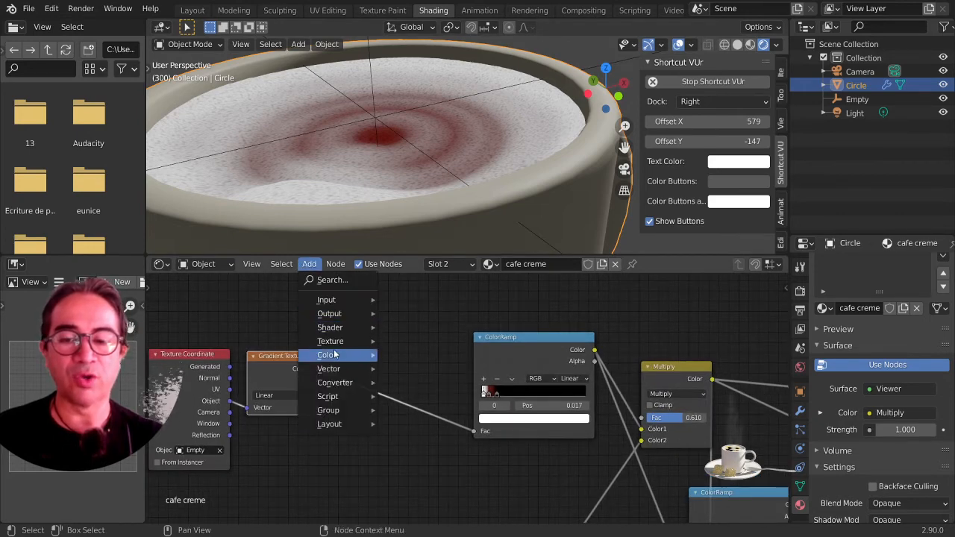
mouse_move(335, 356)
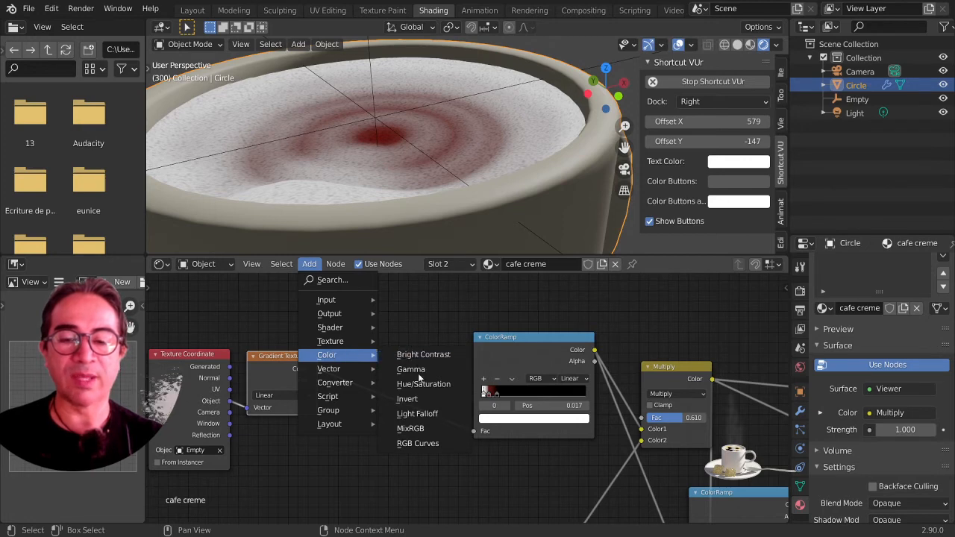
left_click(411, 428)
left_click(359, 362)
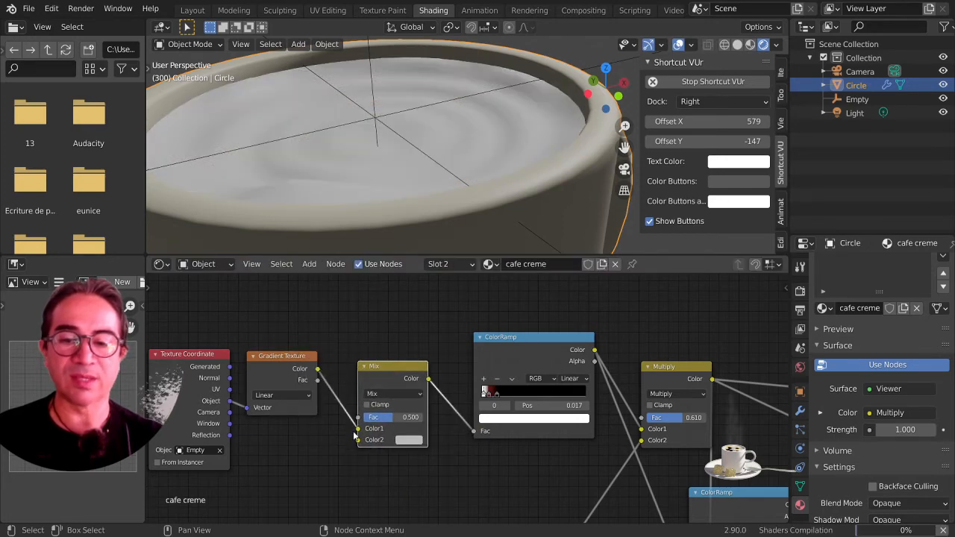
scroll(355, 436, "up", 1)
mouse_move(334, 440)
left_mouse_down()
mouse_move(322, 437)
mouse_move(329, 422)
left_mouse_up()
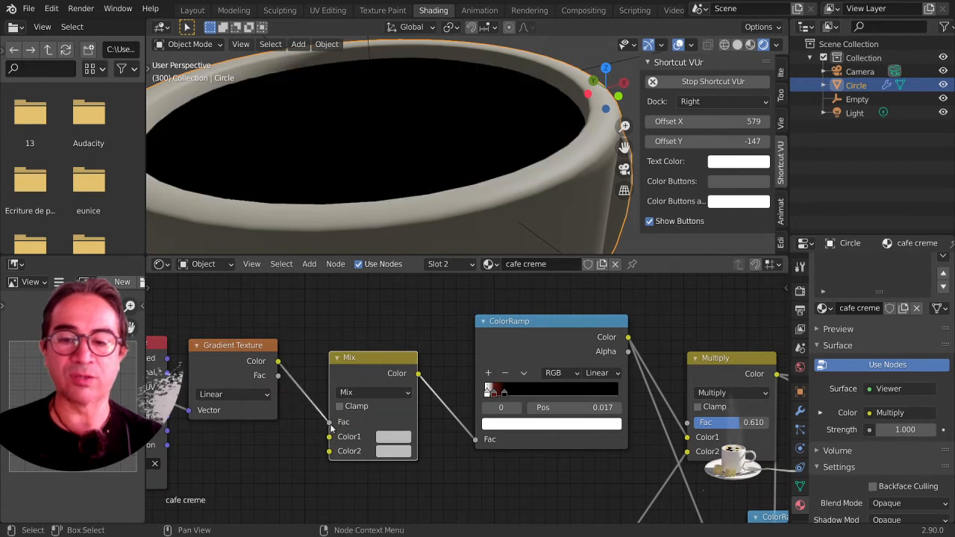
- Set the new Mix node's Color1 to white and its Color2 to black
left_click(392, 437)
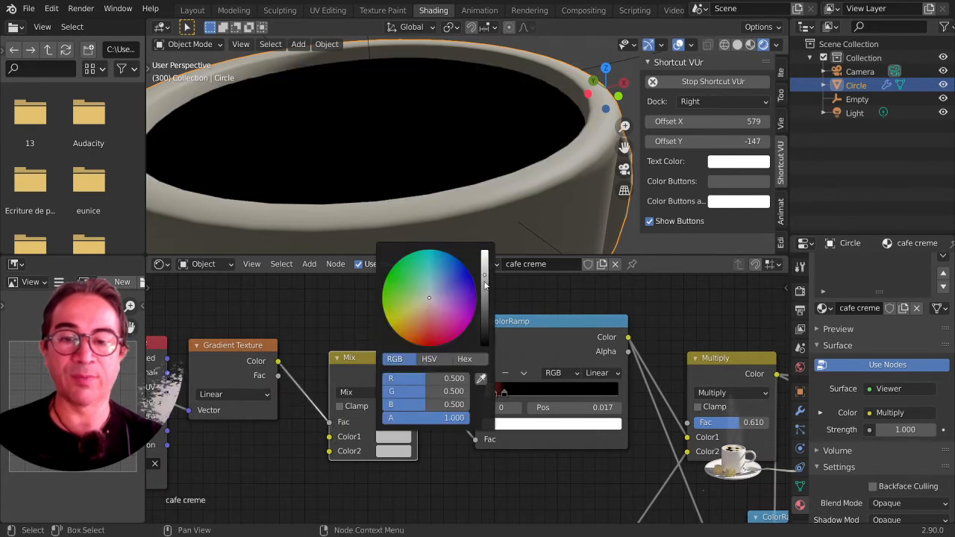
left_click_drag(485, 284, 484, 252)
left_click(394, 450)
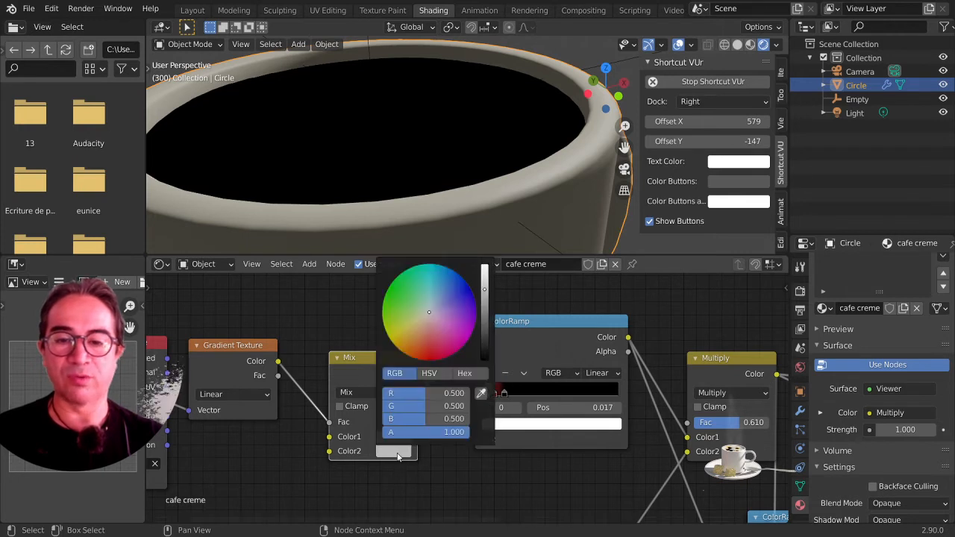
left_click_drag(484, 292, 484, 359)
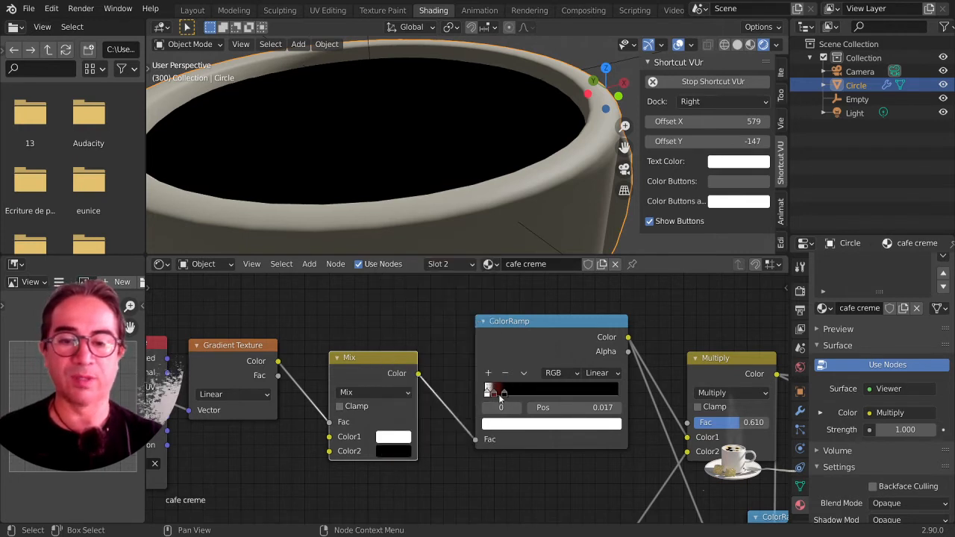
- Spread the gradient ColorRamp's stops, with black near the far end, dark red past the middle and white at 0.263
left_click_drag(498, 394, 614, 393)
left_click_drag(499, 394, 564, 394)
left_click_drag(485, 395, 520, 394)
- Preview the Mix node's output on the coffee through the Viewer
left_click(244, 347)
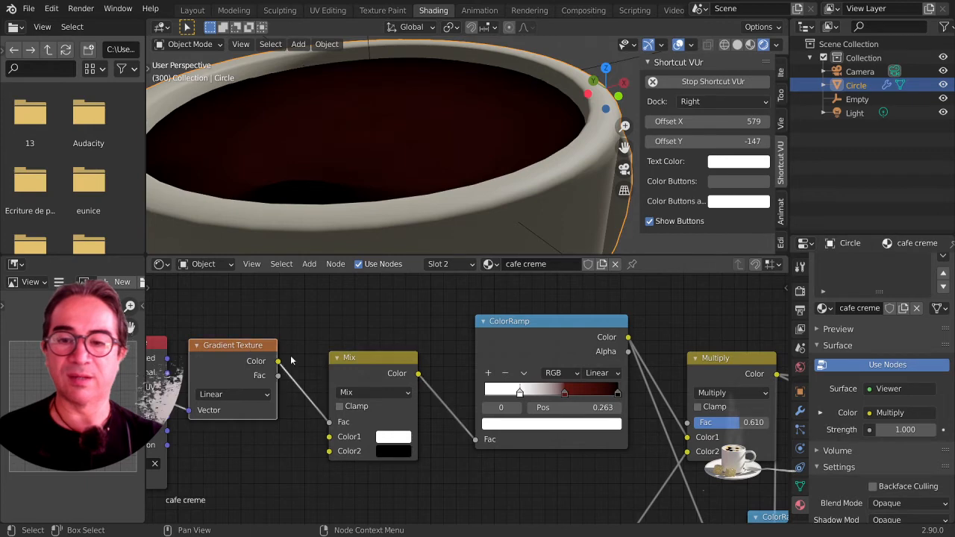
left_click(356, 360)
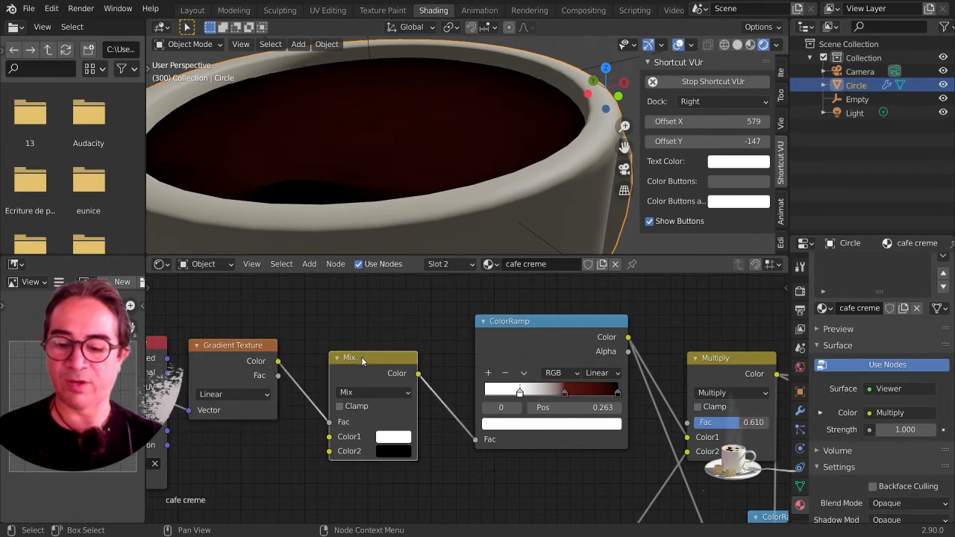
left_click(361, 357, "ctrl+shift")
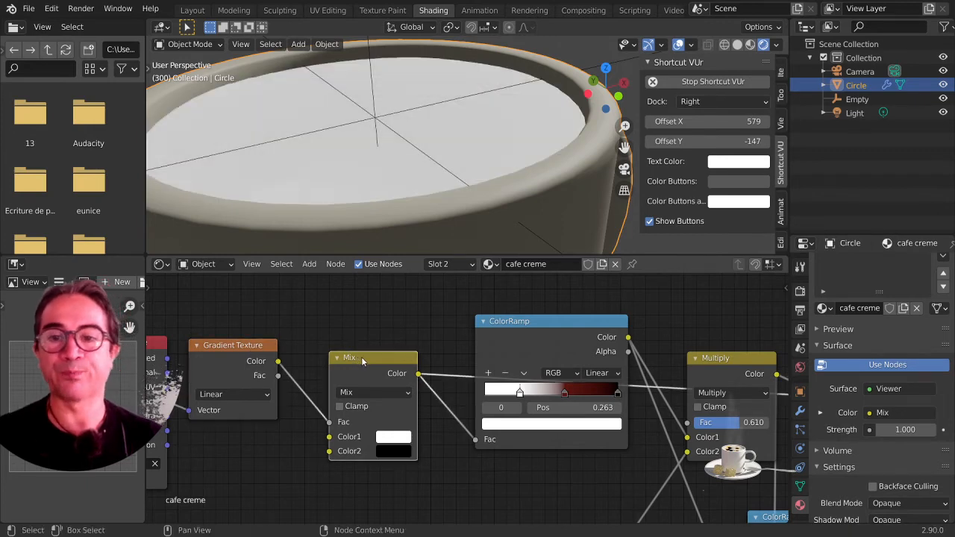
- Raise the Empty about 0.085 m along Z, and make the mug the active object again
left_click(393, 122)
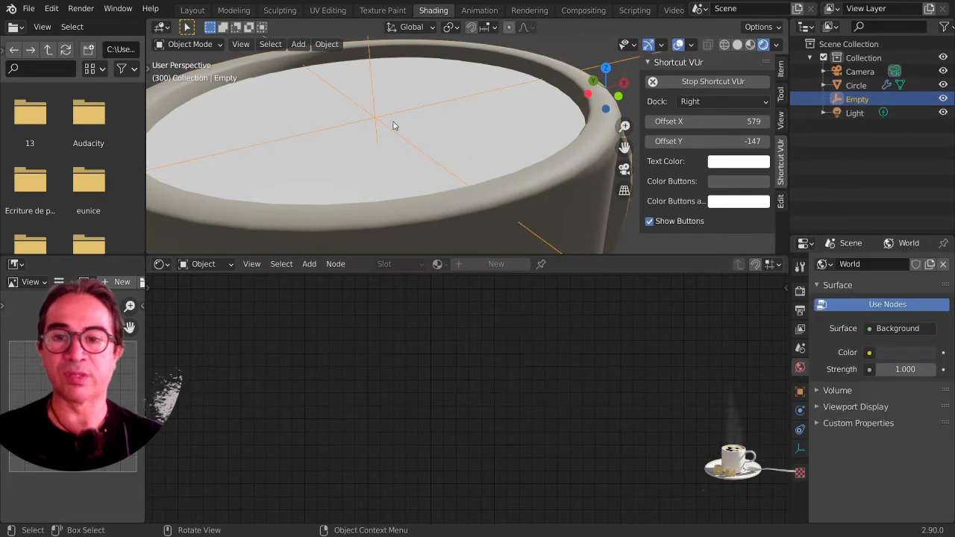
scroll(393, 122, "down", 3)
key("g")
key("z")
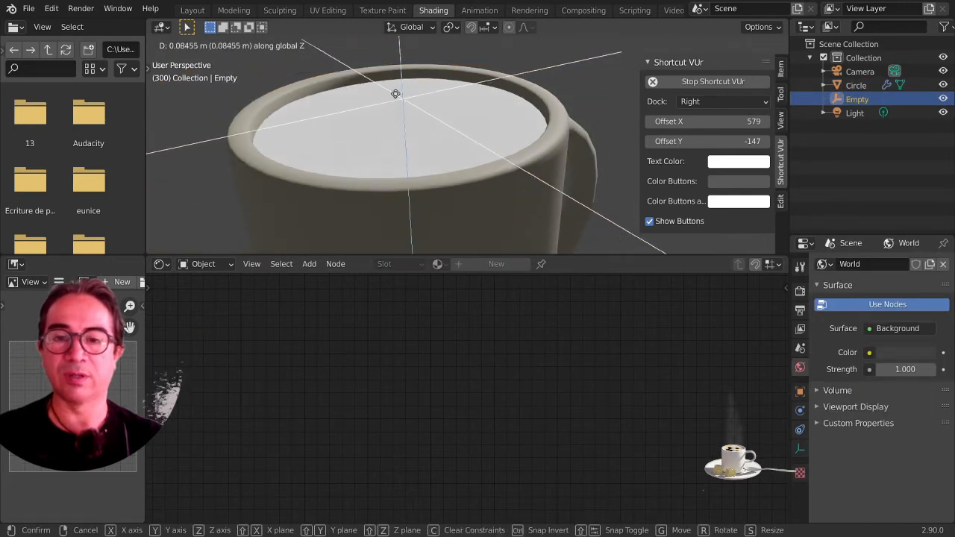
left_click(397, 95)
left_click(388, 146)
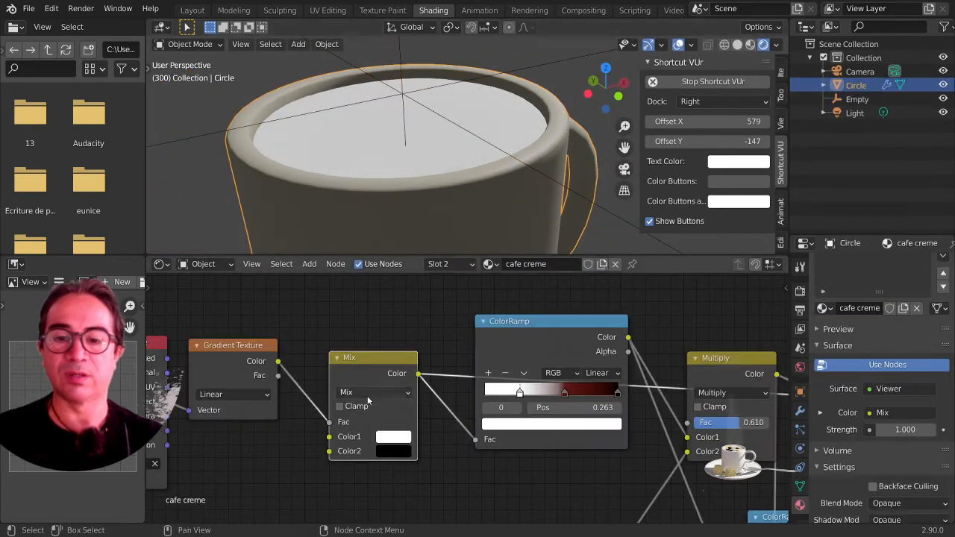
- Try the gradient's Color in the Mix node's Color1 input instead of Fac, and try the Add blending mode
mouse_move(329, 422)
left_mouse_down()
mouse_move(319, 433)
mouse_move(329, 436)
left_mouse_up()
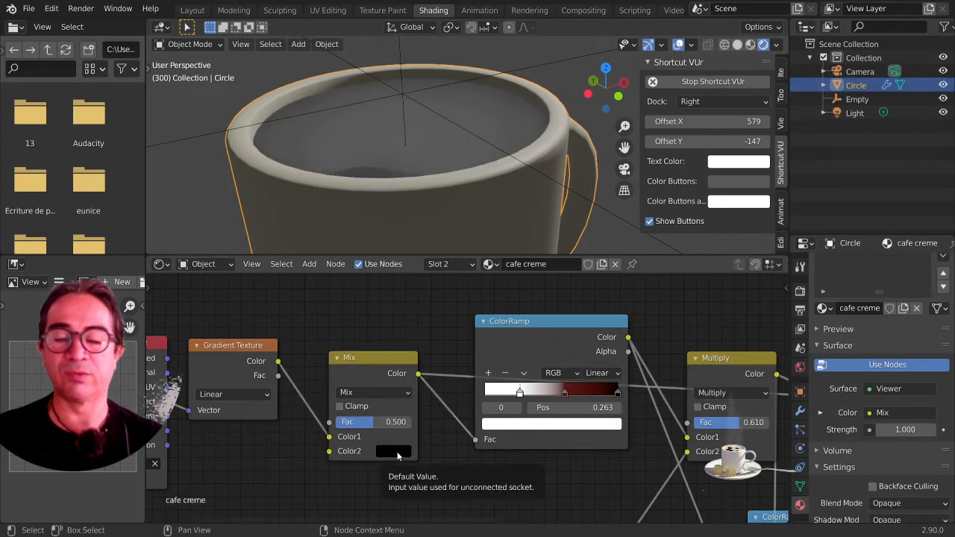
left_click_drag(329, 437, 329, 423)
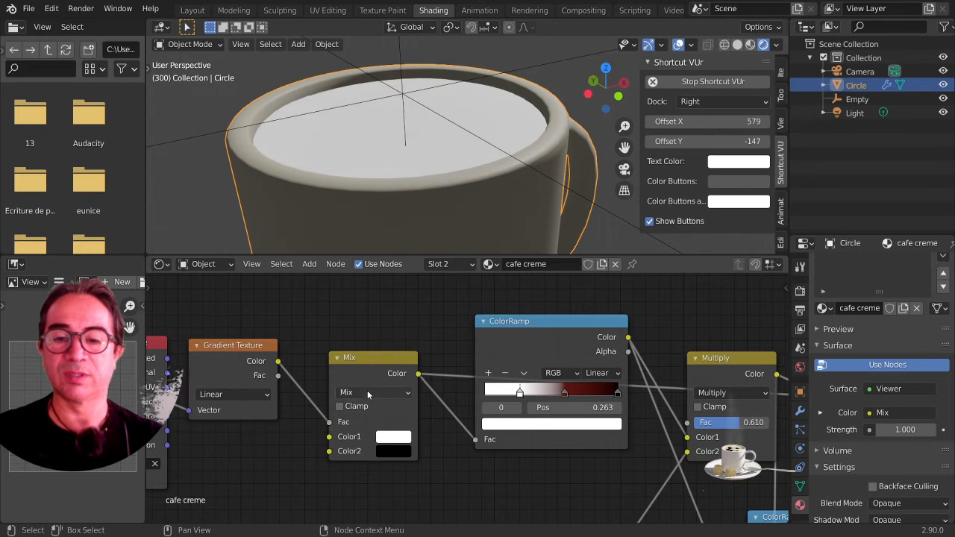
left_click(367, 390)
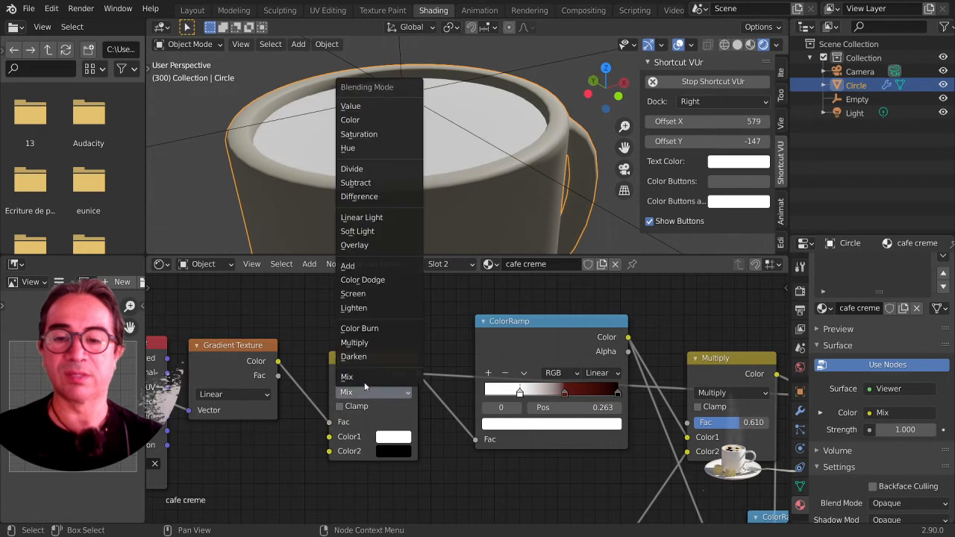
left_click(365, 265)
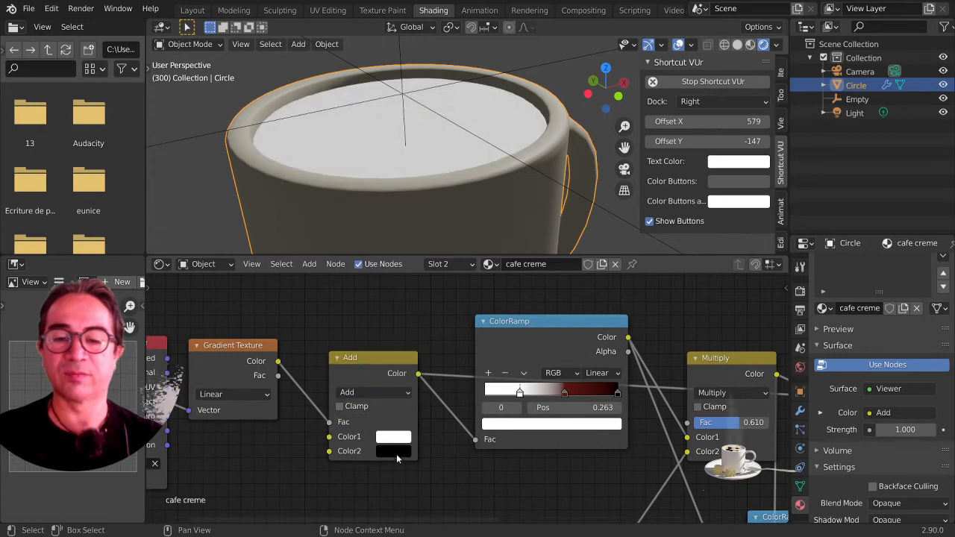
- Change the node's Color1 to black and Color2 to white, and set its blending mode to Mix
left_click(397, 452)
left_click(396, 443)
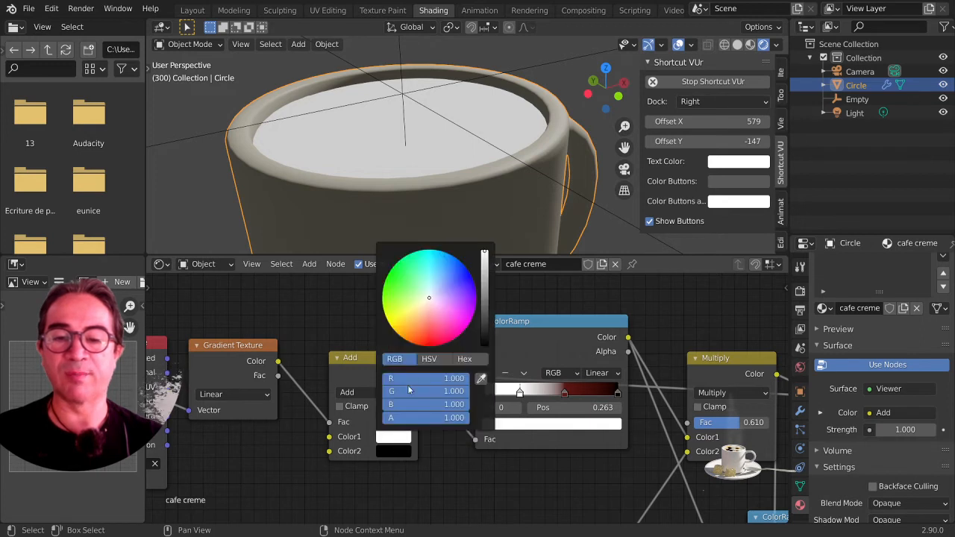
left_click_drag(488, 313, 484, 269)
left_click(389, 453)
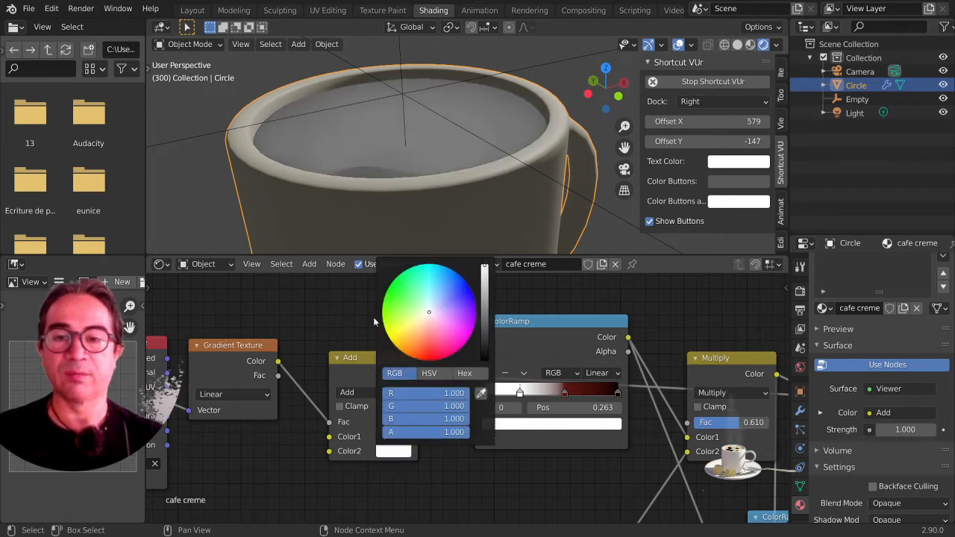
left_click(363, 393)
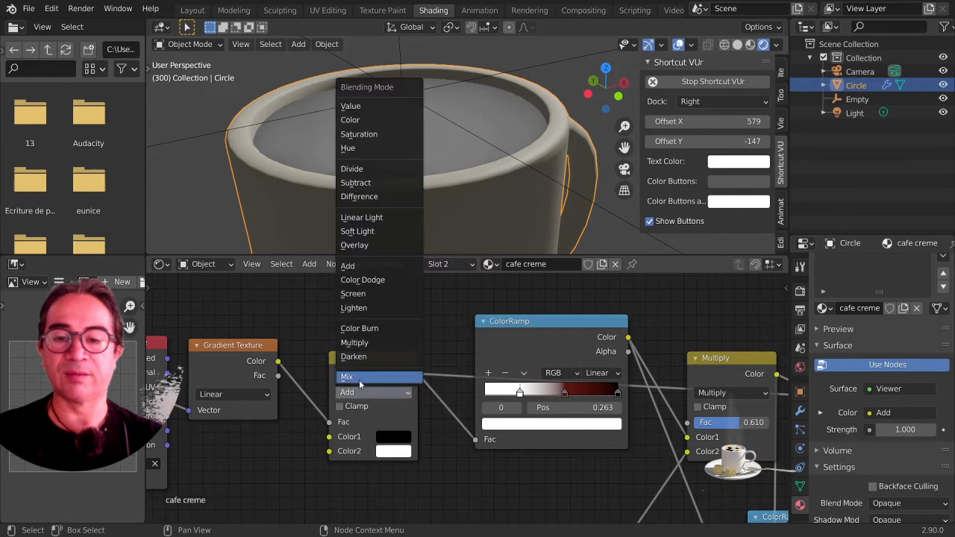
left_click(350, 105)
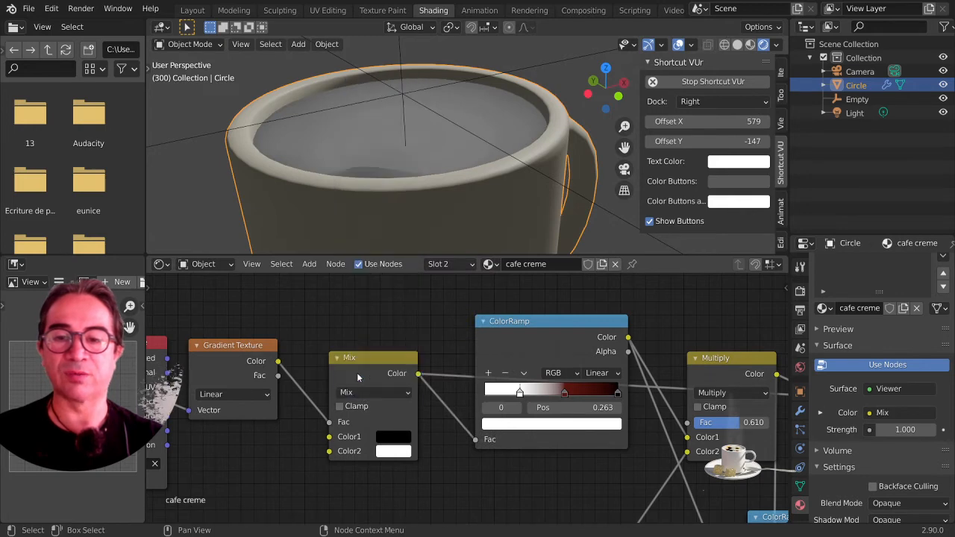
- Lower the Empty about 0.1 m along Z, and reselect the mug
left_click(397, 94)
key("g")
key("z")
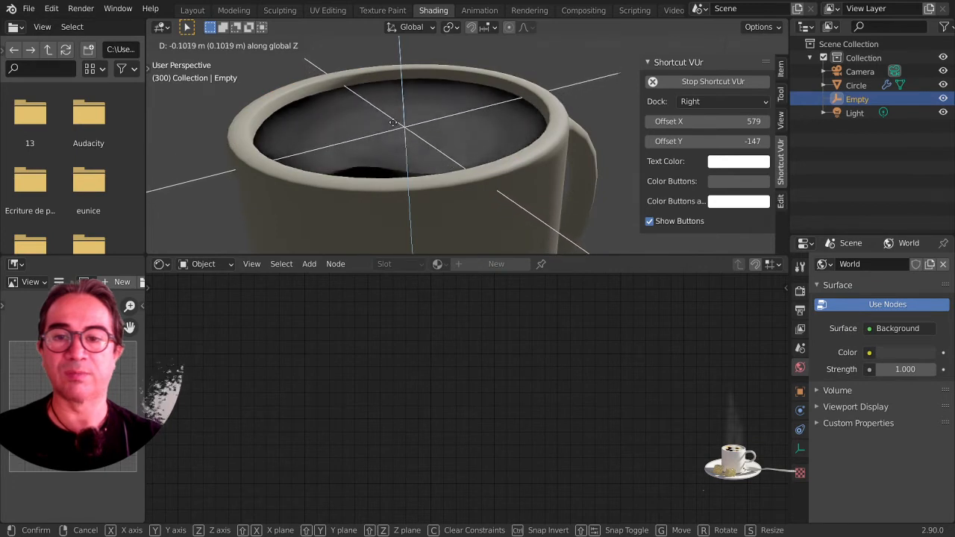
left_click(385, 152)
left_click(385, 153)
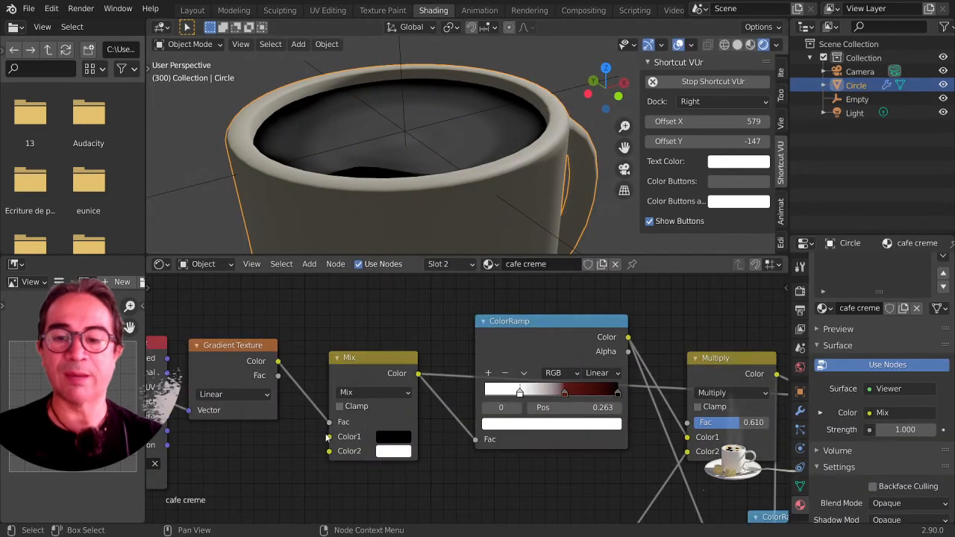
- Preview the gradient ColorRamp on the coffee, and reverse its stops to black at the start, dark red at 0.037 and white at 0.107
middle_click_drag(468, 453, 416, 448)
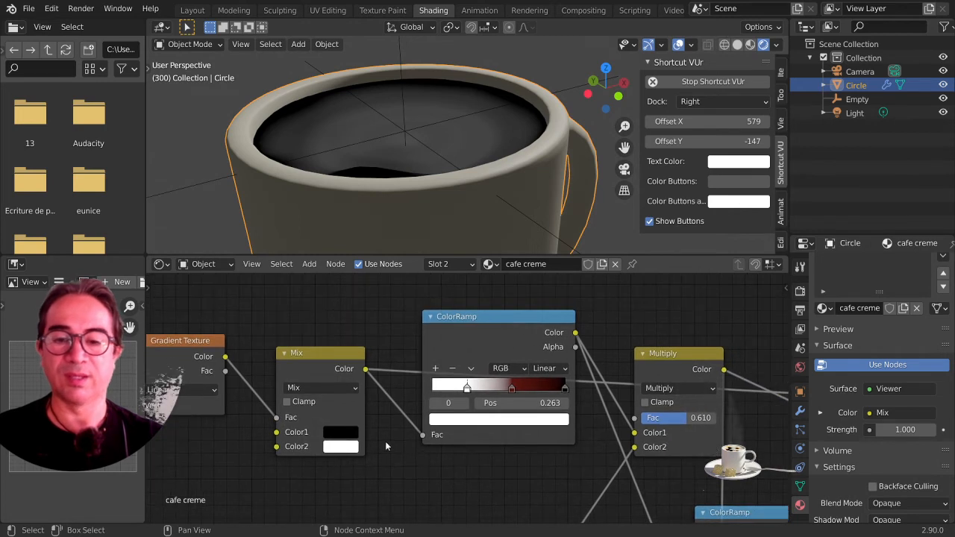
left_click(506, 317, "ctrl+shift")
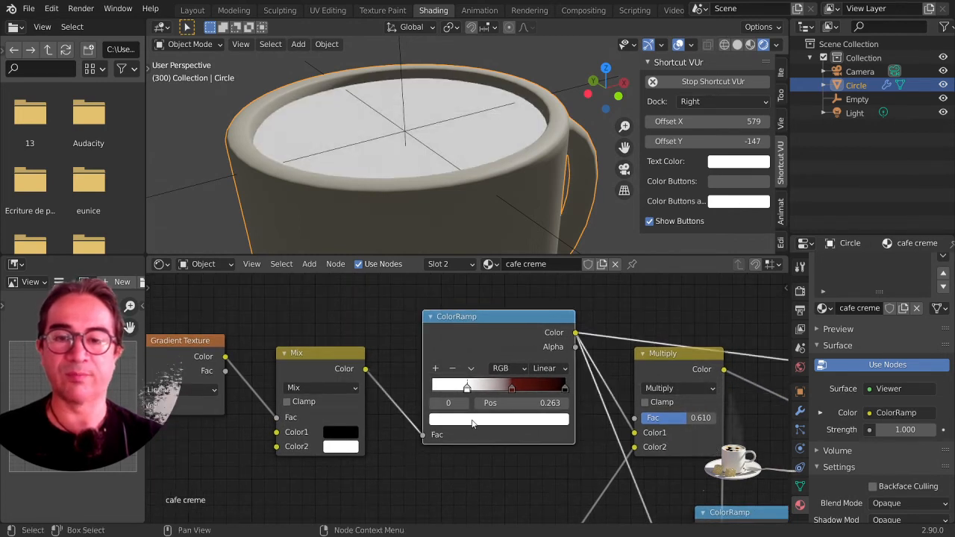
left_click_drag(512, 389, 435, 389)
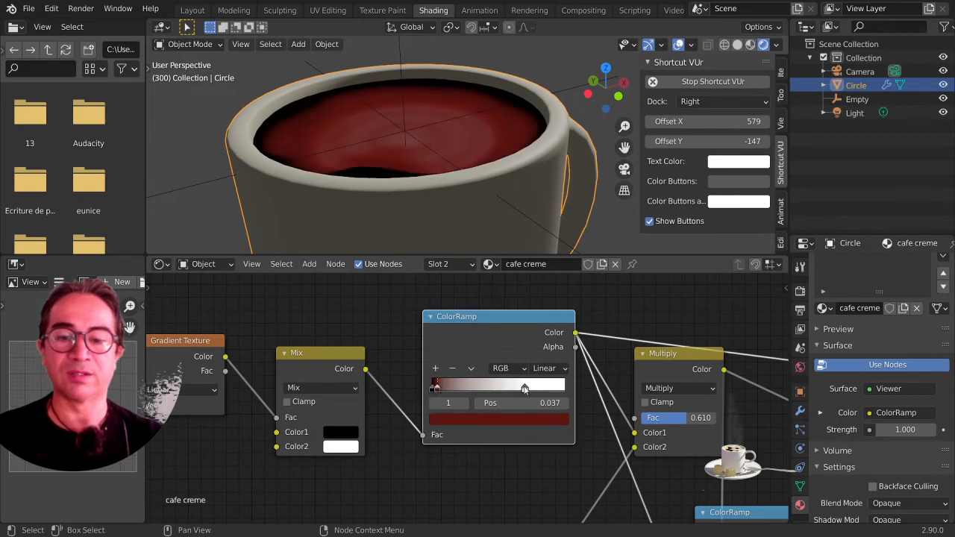
left_click_drag(525, 388, 444, 389)
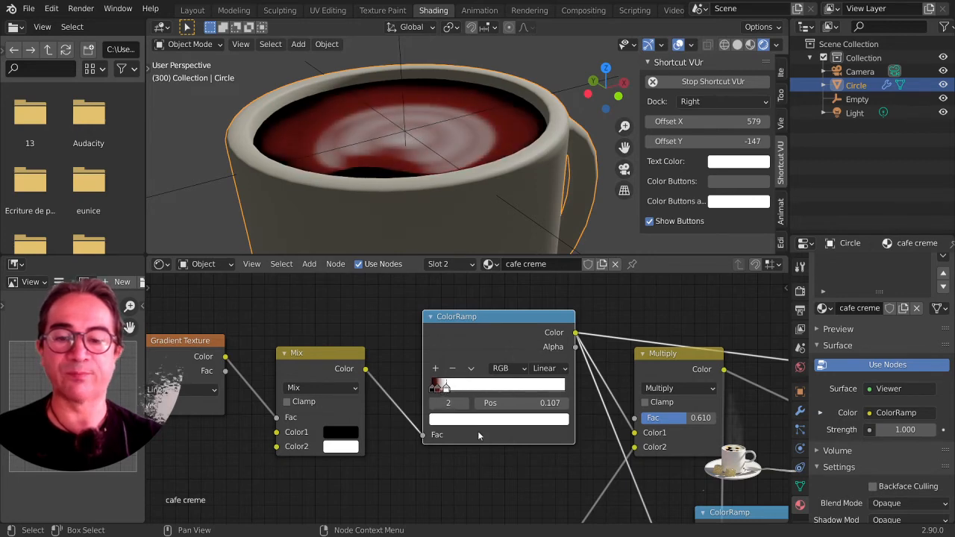
- Reorder the ColorRamp's stops with white at the start, dark red shortly after it and black at 0.257
scroll(478, 435, "up", 4)
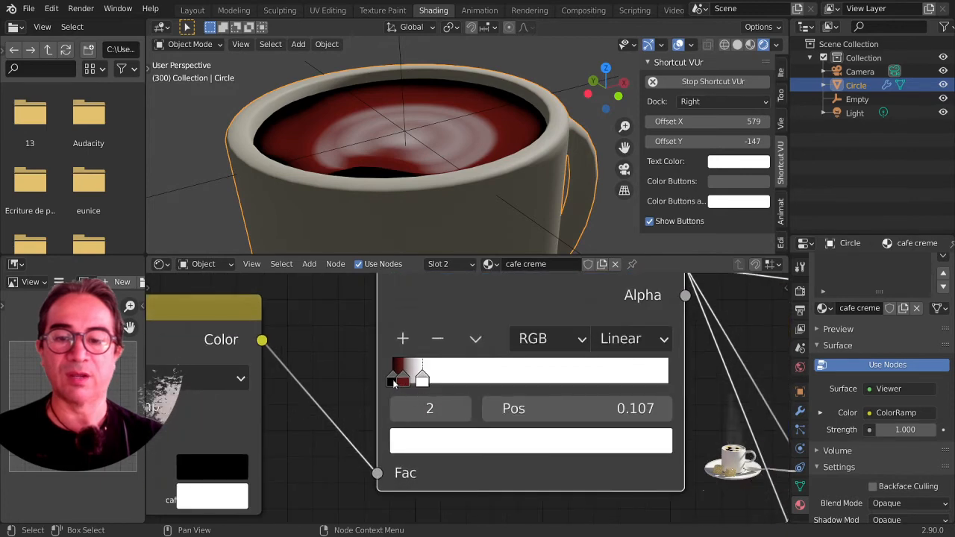
left_click_drag(395, 383, 653, 381)
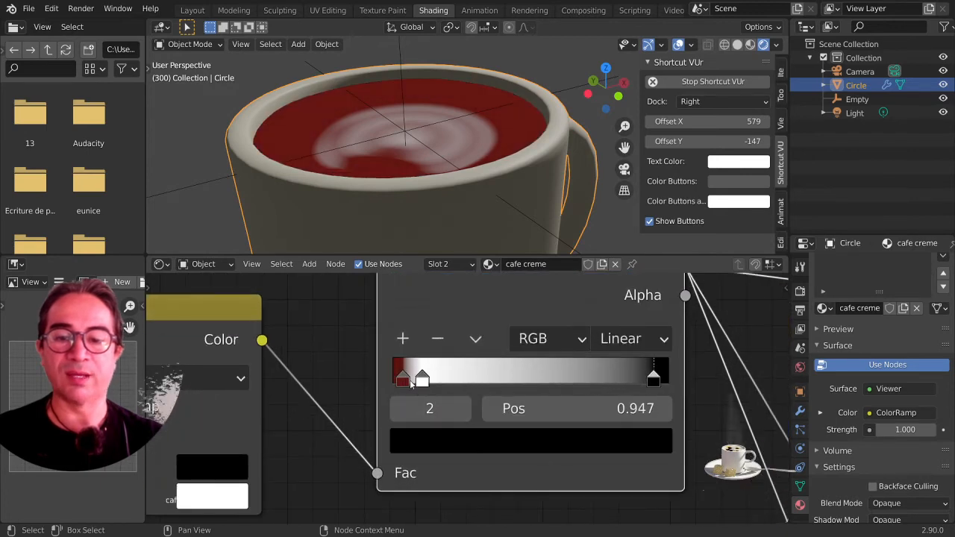
left_click_drag(410, 380, 571, 381)
left_click(419, 382)
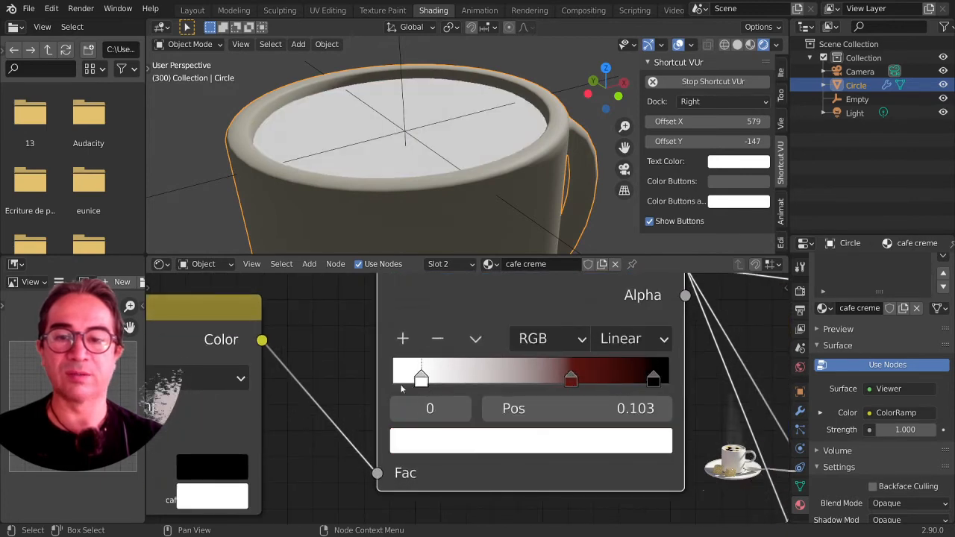
left_click_drag(400, 388, 392, 385)
left_click_drag(571, 381, 428, 380)
left_click(652, 381)
left_click_drag(653, 381, 464, 381)
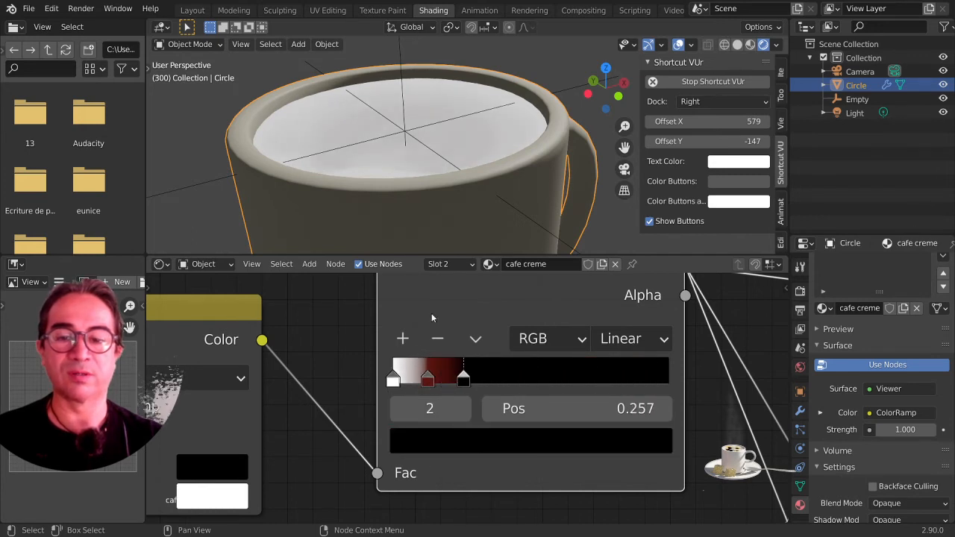
- Raise the Empty slightly along Z to bring dark red rings into the coffee's centre
left_click(405, 123)
key("g")
key("z")
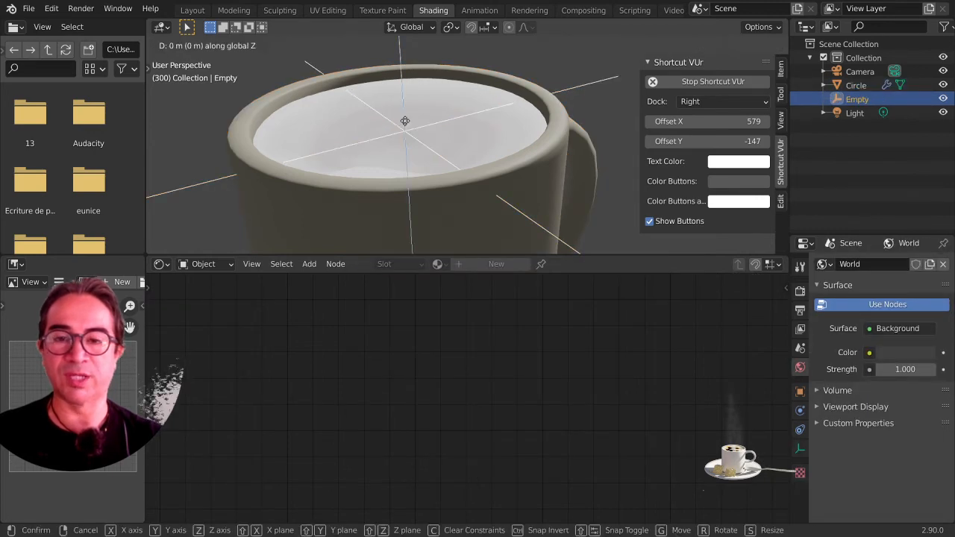
left_click(408, 118)
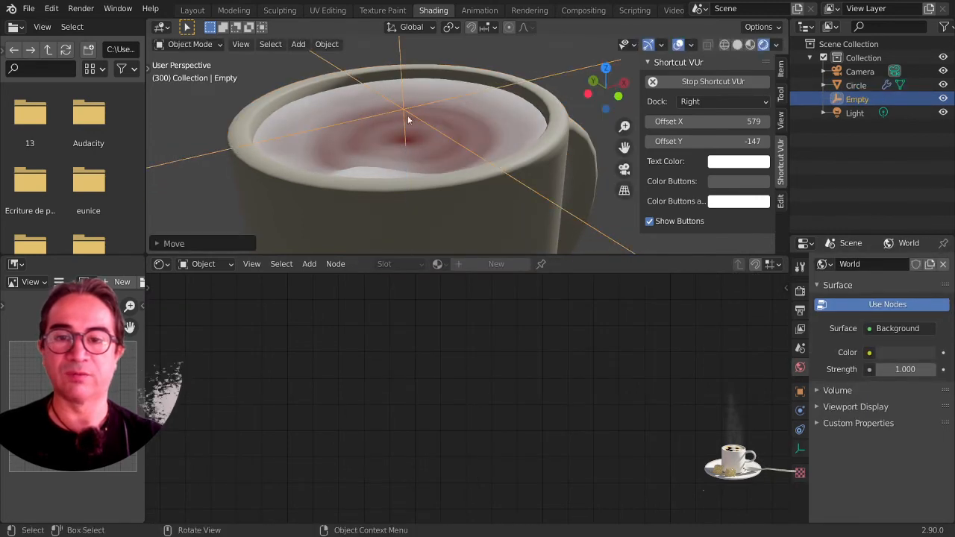
- Reselect the mug and set the ColorRamp's black stop to 0.170, with white and dark red close before it
left_click(432, 173)
mouse_move(464, 381)
left_mouse_down()
mouse_move(488, 382)
mouse_move(408, 382)
mouse_move(457, 384)
mouse_move(438, 383)
left_mouse_up()
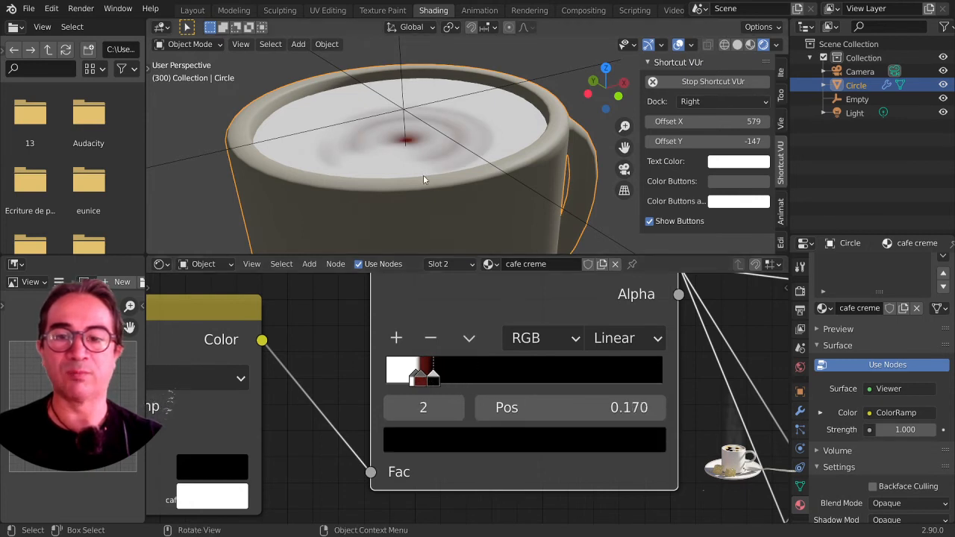
- Adjust the Empty's height along Z until the dark red rings stand out more strongly, and reselect the mug
left_click(404, 96)
key("g")
key("z")
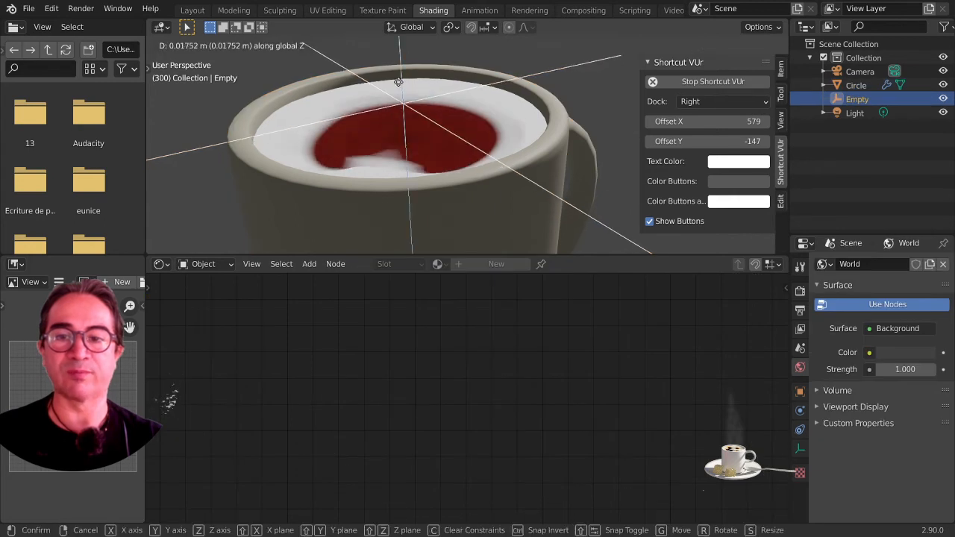
left_click(410, 144)
left_click(412, 160)
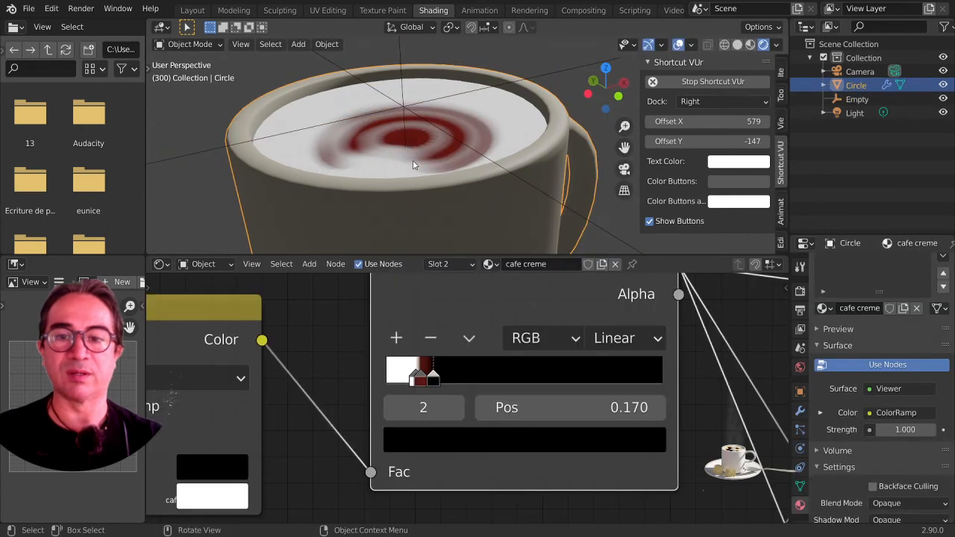
- Tighten the ColorRamp's stops, with white at 0.107 and black just behind the dark red stop
scroll(415, 382, "up", 2)
left_click(402, 377)
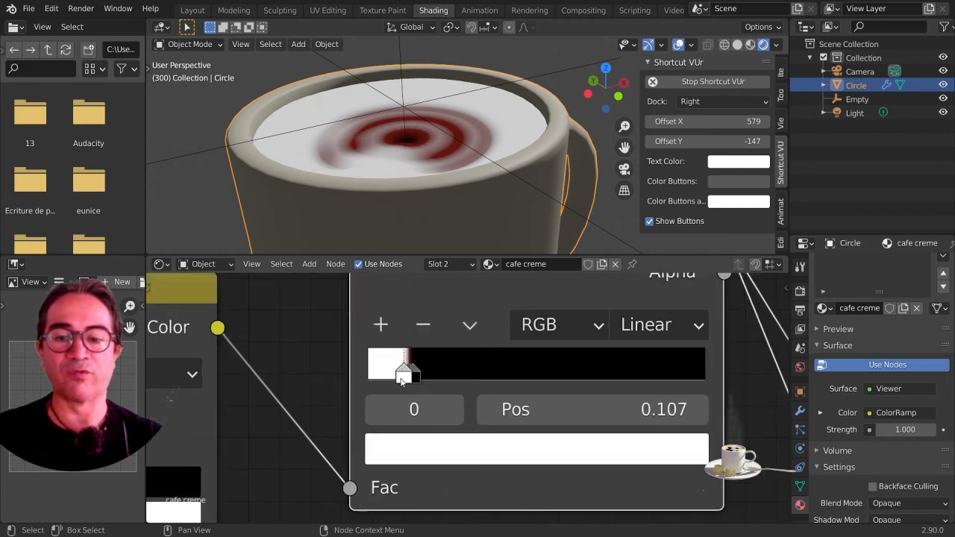
left_click(413, 375)
left_click(404, 376)
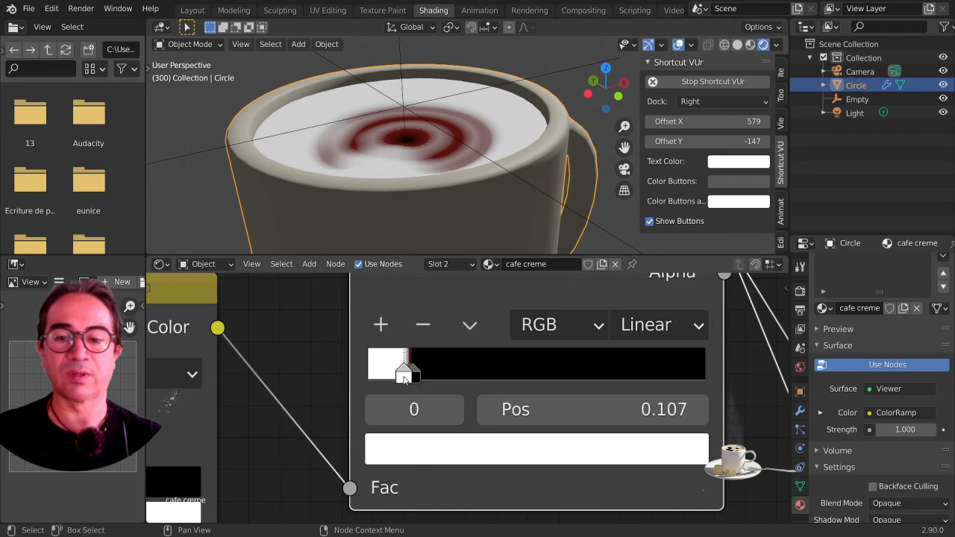
- Darken the ColorRamp's dark red stop at 0.124 to a brown with R 0.056 and alpha 0.284
left_click(409, 375)
left_click(403, 458)
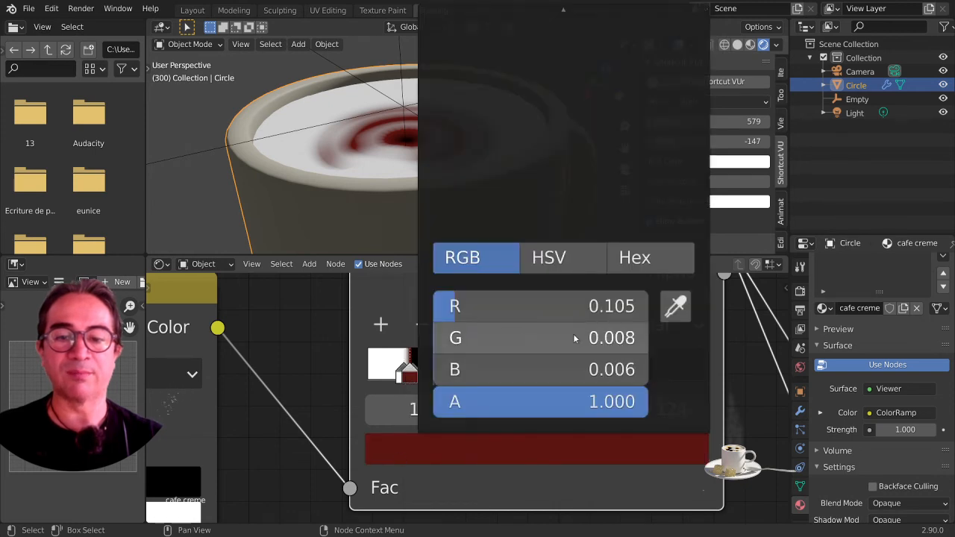
left_click_drag(590, 401, 436, 402)
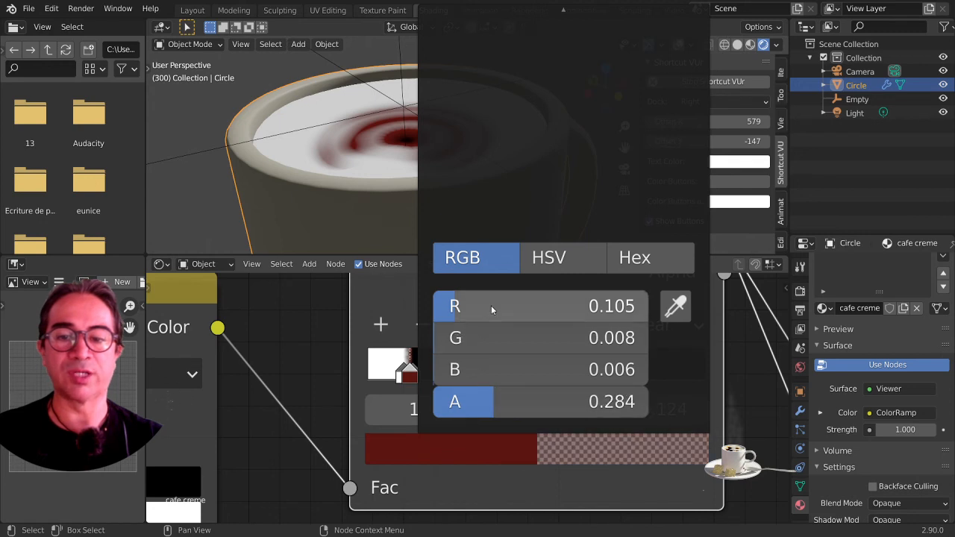
left_click_drag(492, 305, 486, 305)
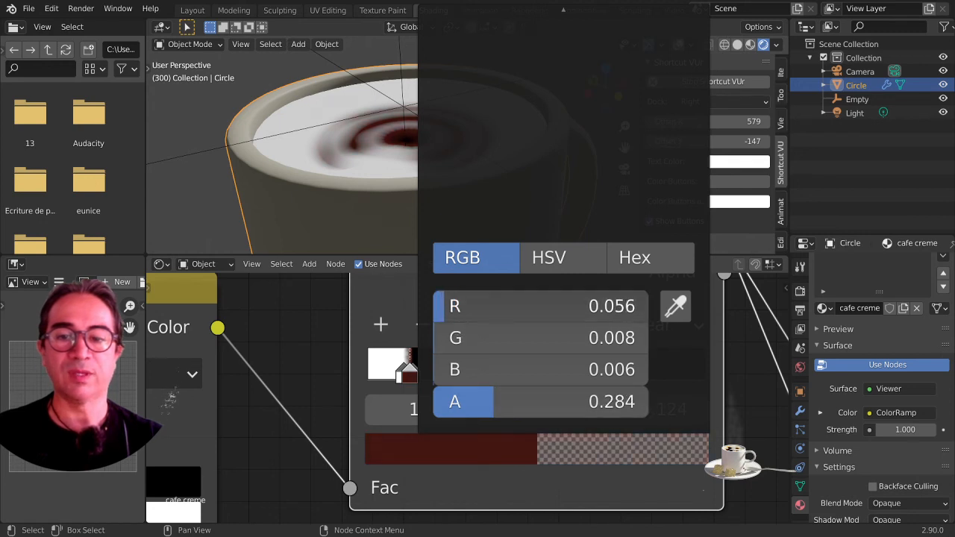
mouse_move(563, 314)
left_mouse_down()
mouse_move(573, 313)
mouse_move(560, 313)
left_mouse_up()
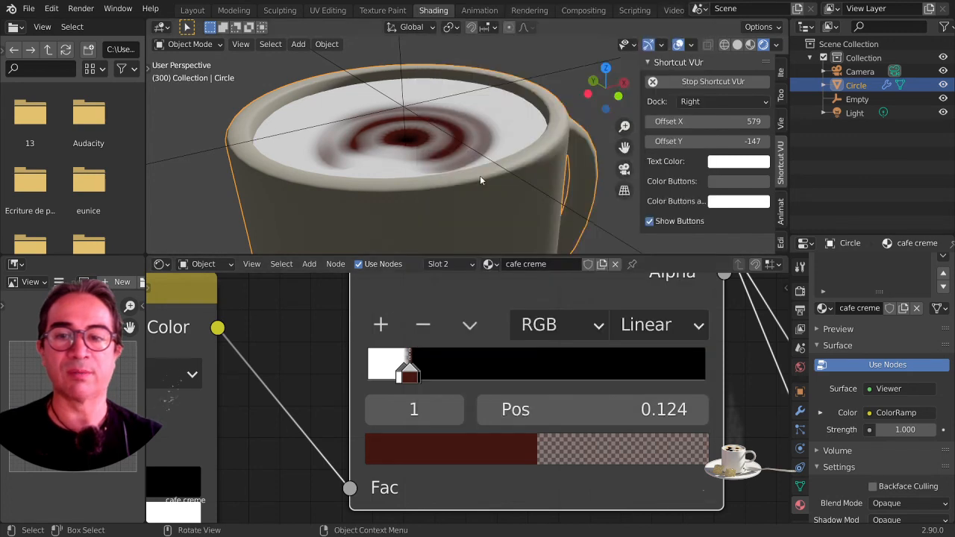
- Switch the coffee's preview from the ColorRamp back to the Principled BSDF shader
middle_click_drag(480, 180, 433, 224)
scroll(514, 403, "down", 1)
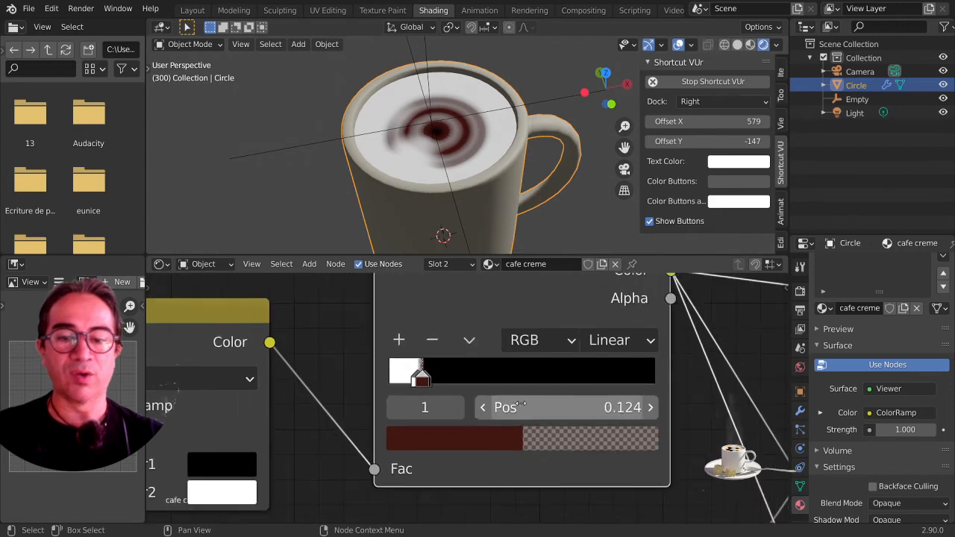
scroll(520, 404, "down", 9)
middle_click_drag(567, 461, 428, 446)
scroll(529, 411, "down", 3)
middle_click_drag(557, 426, 388, 432)
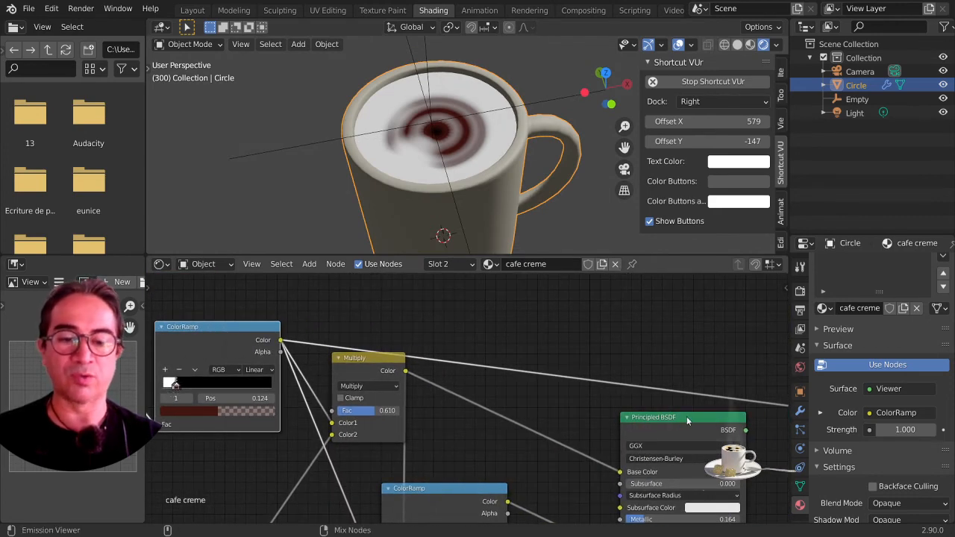
left_click(685, 417, "ctrl+shift")
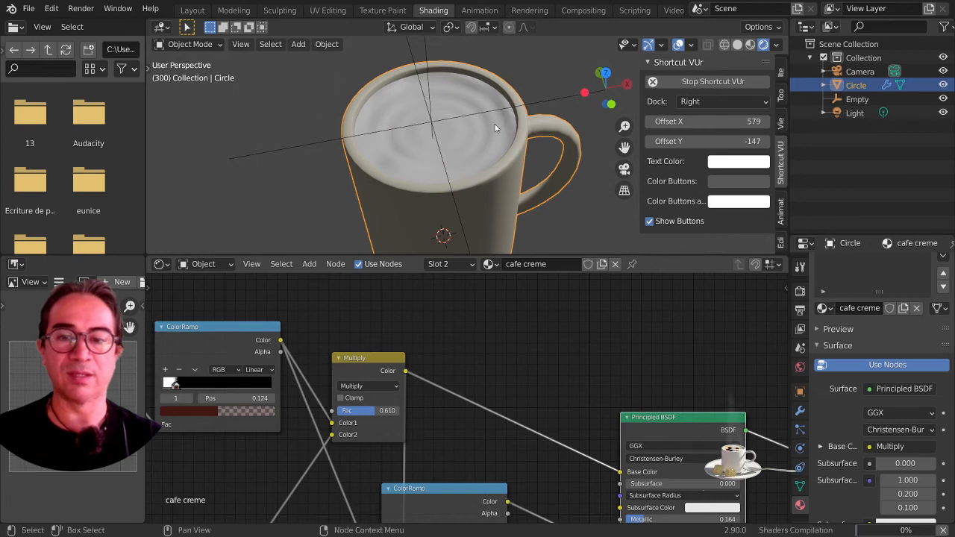
- Set the white stop of the ColorRamp feeding the Principled BSDF's Roughness to position 0.157
middle_click_drag(459, 191, 531, 166)
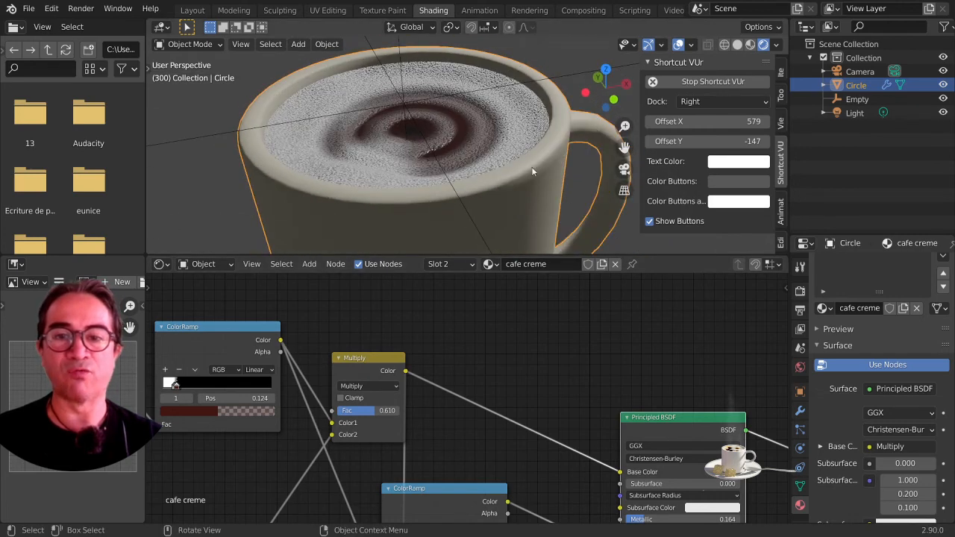
middle_click_drag(636, 417, 492, 289)
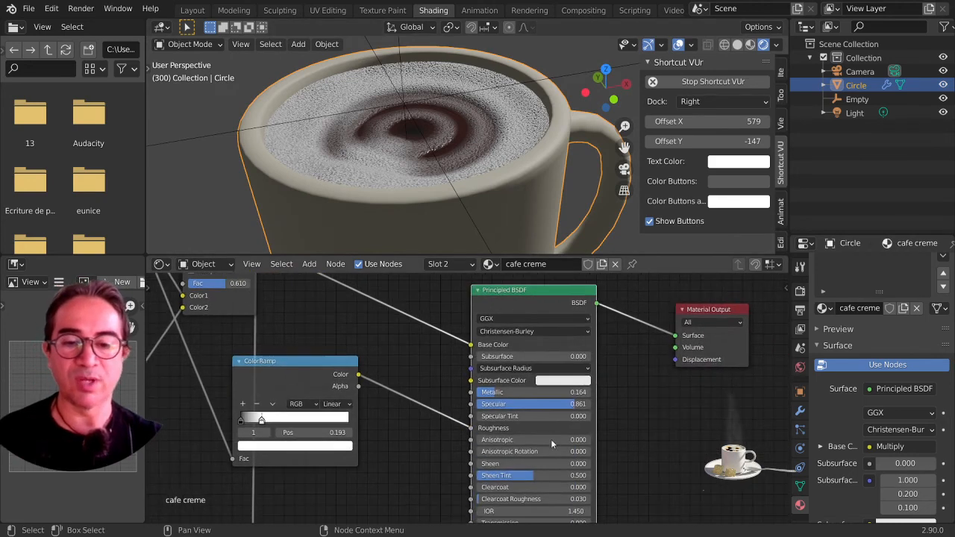
scroll(550, 439, "down", 2)
middle_click_drag(551, 439, 712, 512)
scroll(481, 418, "up", 4)
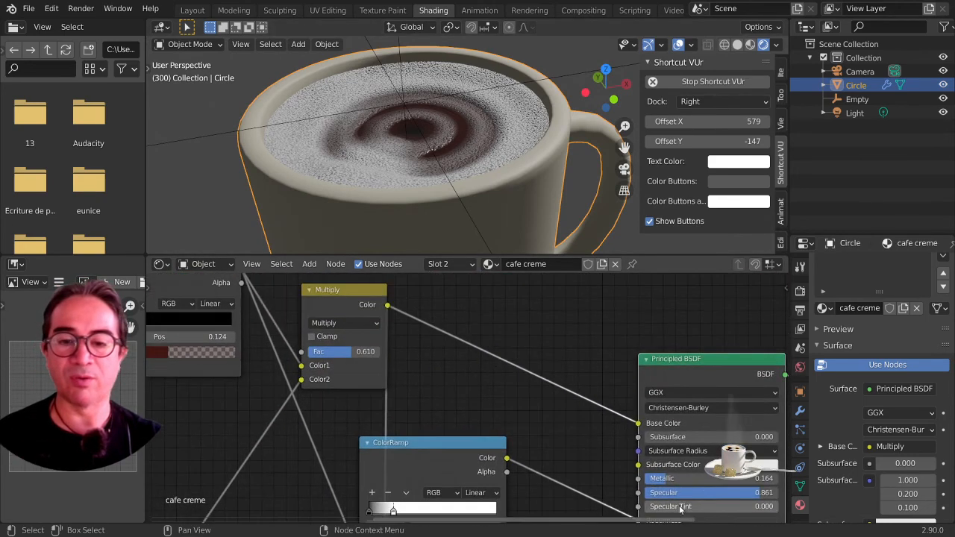
left_click_drag(473, 472, 550, 468)
middle_click_drag(593, 482, 481, 356)
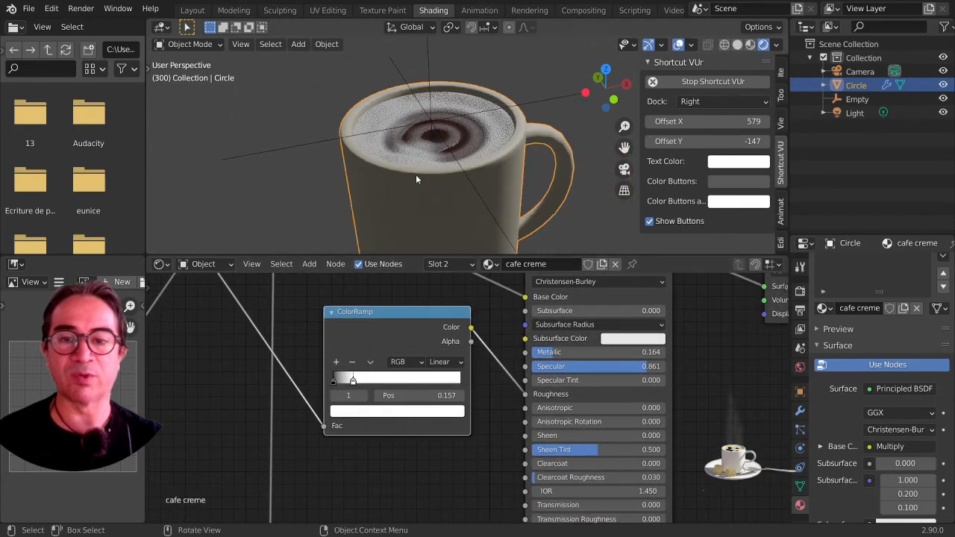
- Select the point light and move it down closer to the mug
scroll(415, 175, "down", 6)
middle_click_drag(475, 146, 522, 118)
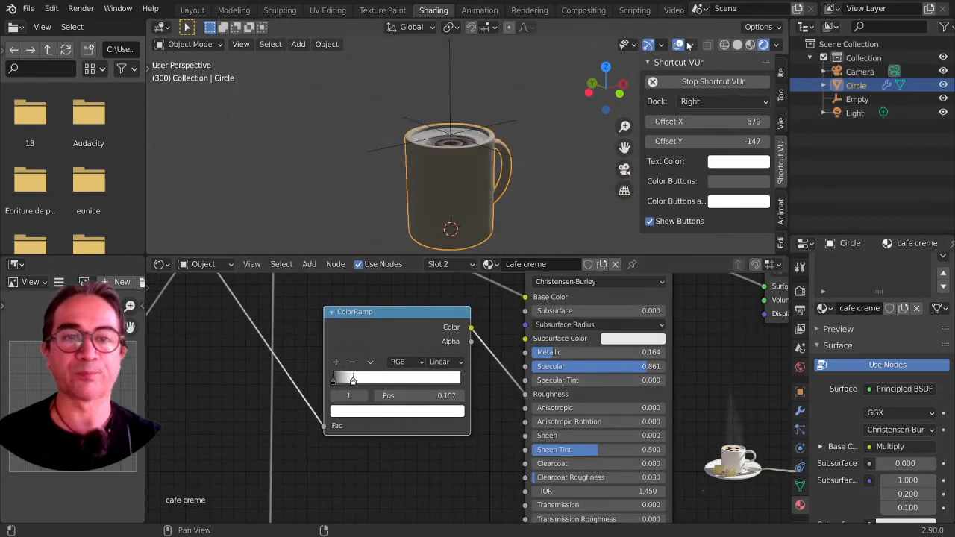
scroll(436, 189, "down", 7)
middle_click_drag(437, 189, 485, 149)
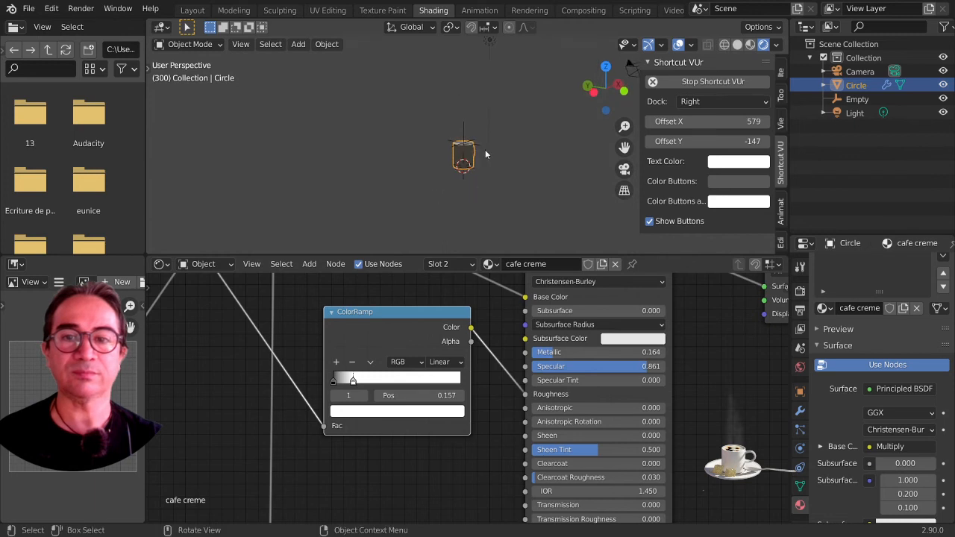
left_click(488, 53)
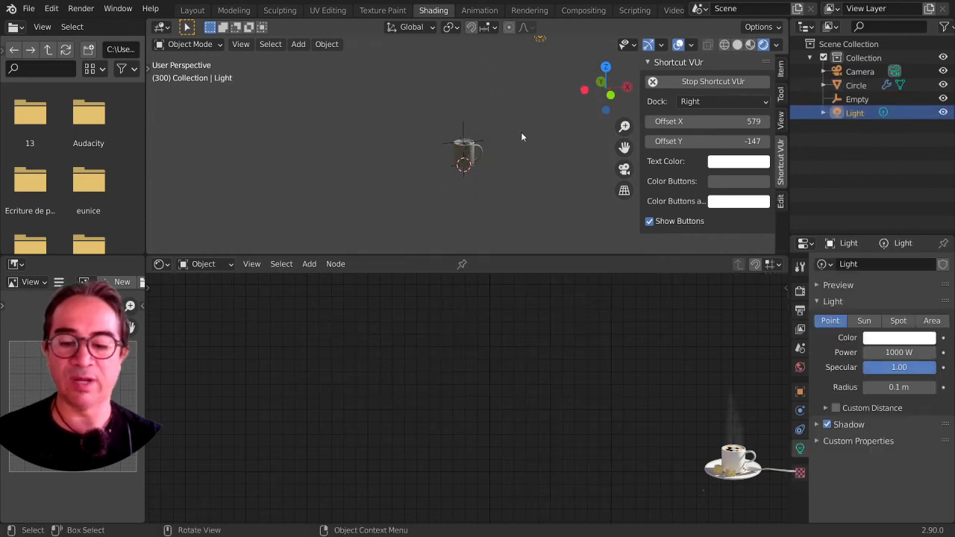
key("g")
left_click(496, 200)
scroll(523, 179, "up", 2)
key("g")
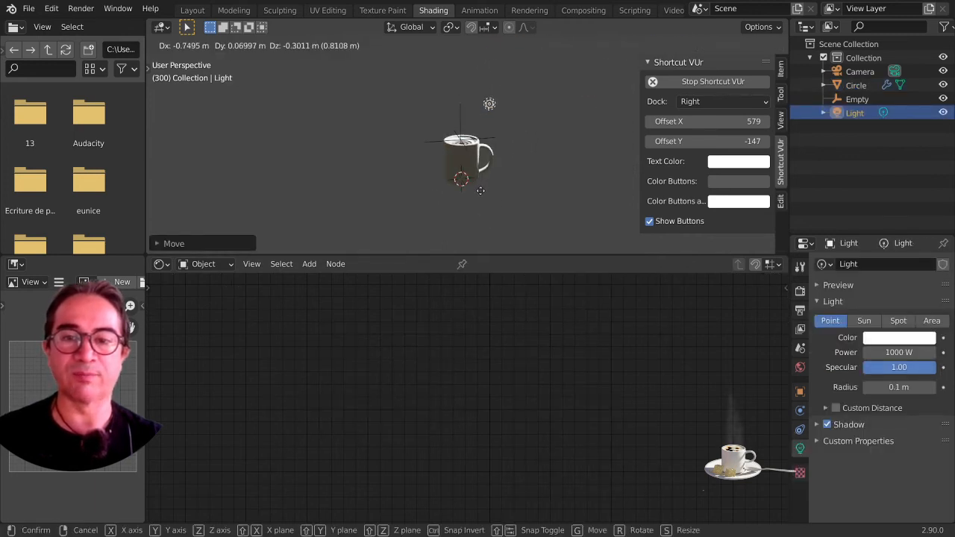
left_click(479, 192)
- Refine the light's position around the mug's rim from several viewing angles
scroll(479, 192, "up", 6)
middle_click_drag(538, 179, 483, 189)
key("g")
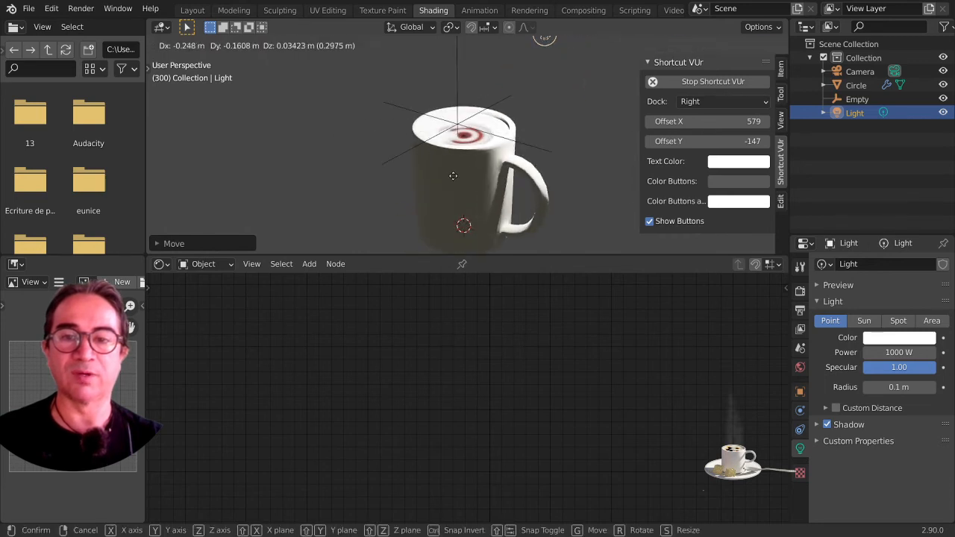
left_click(481, 191)
scroll(481, 191, "up", 4)
key("g")
left_click(545, 164)
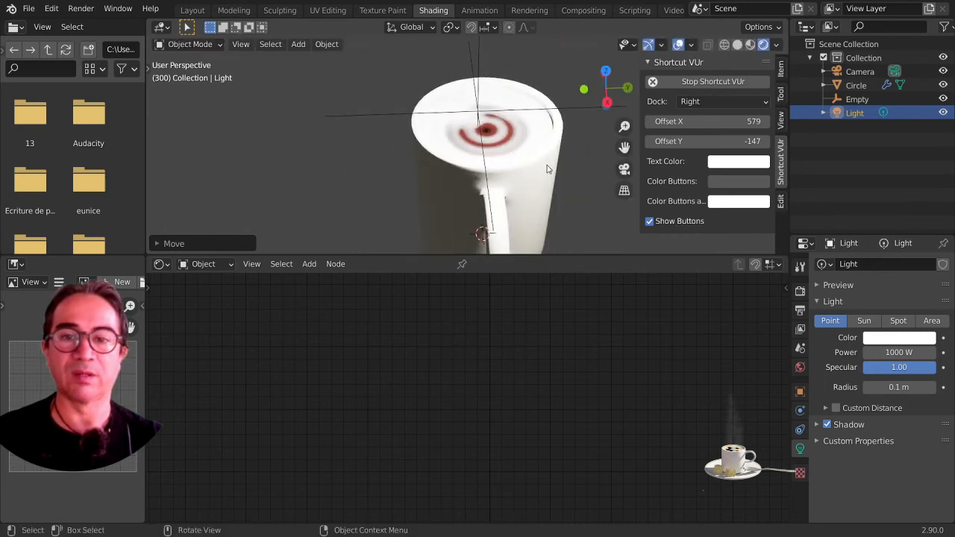
scroll(521, 159, "up", 3)
middle_click_drag(520, 160, 499, 125)
key("g")
left_click(592, 85)
- Reposition the light once more to reduce the glare on the coffee surface, and reselect the mug
scroll(487, 194, "down", 7)
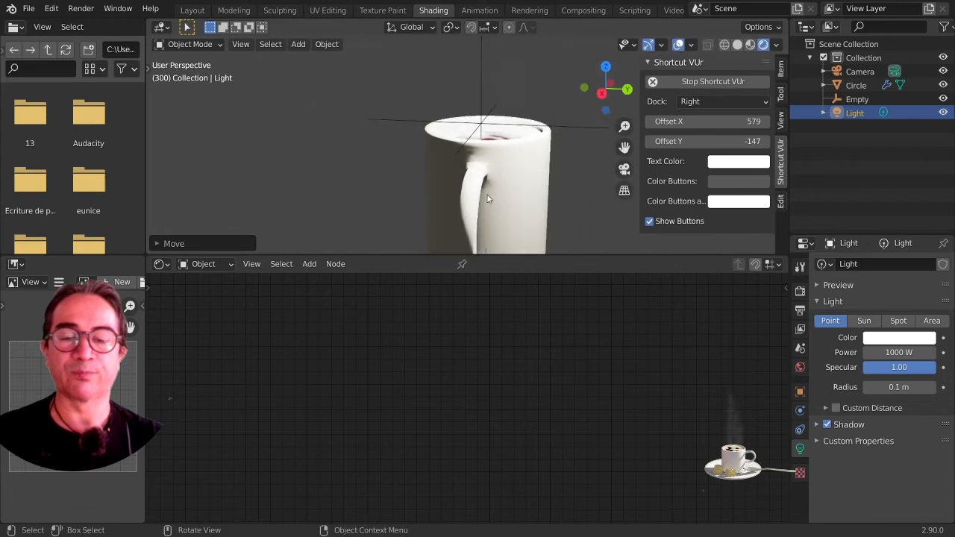
middle_click_drag(488, 195, 358, 287, "shift")
key("g")
left_click(462, 174)
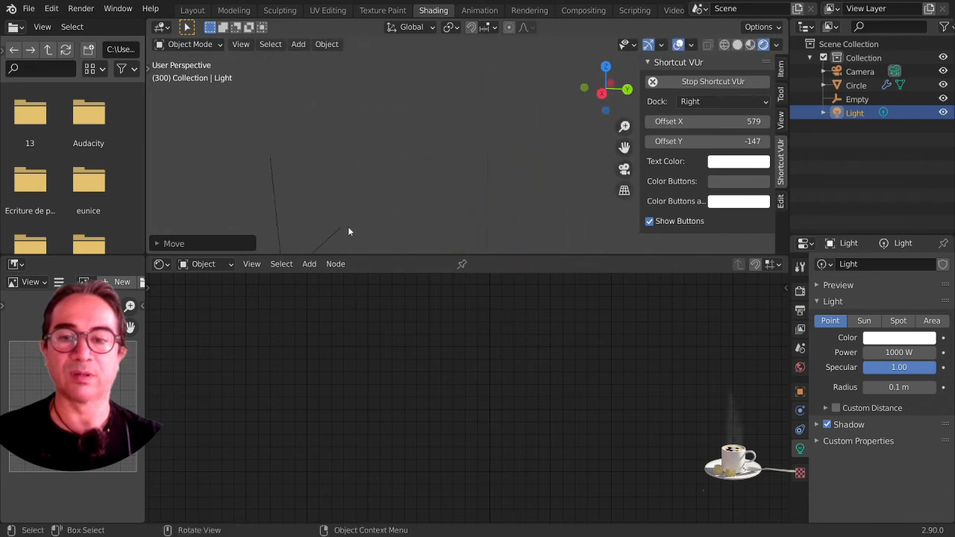
scroll(481, 106, "up", 4)
middle_click_drag(480, 105, 553, 164)
scroll(455, 180, "up", 3)
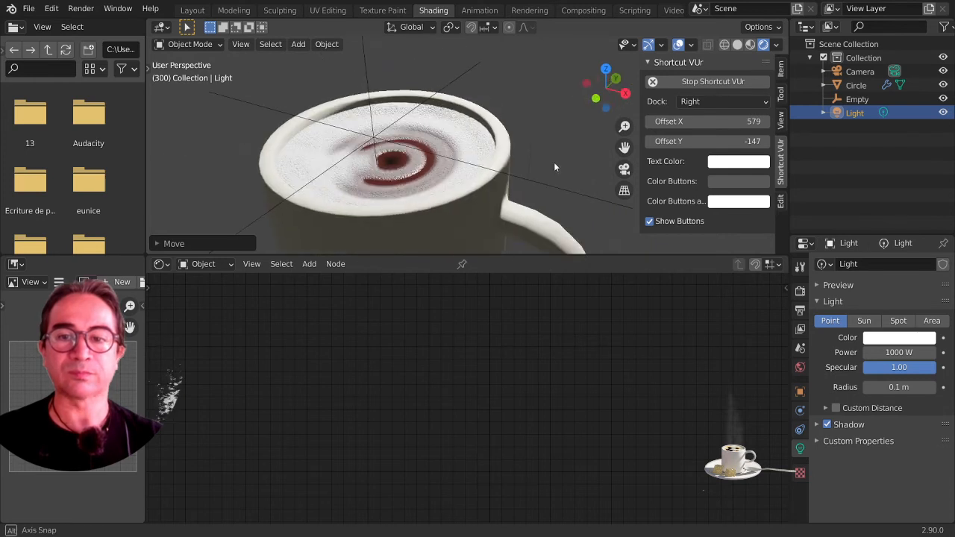
left_click(406, 202)
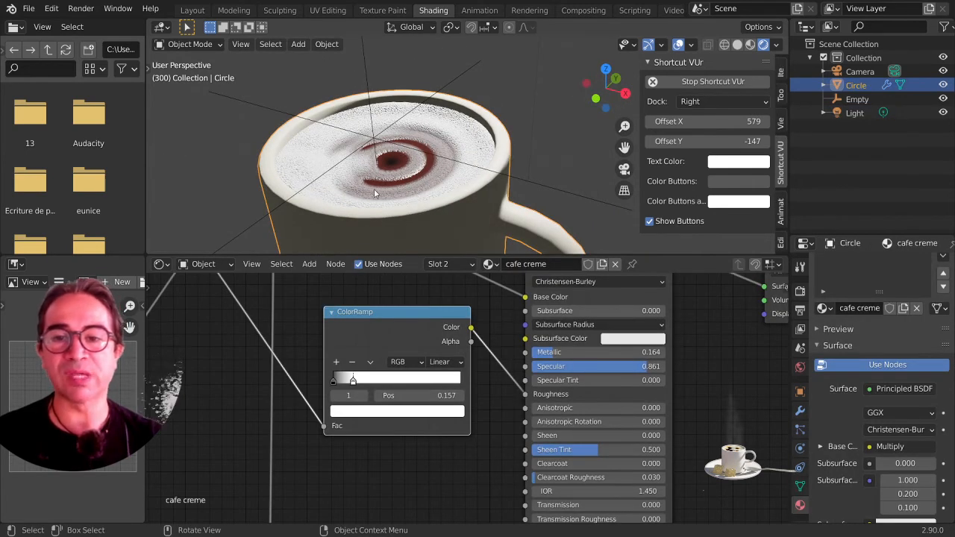
- Move the Empty slightly along Z to fine-tune the dark red rings, and reselect the mug
middle_click_drag(374, 193, 447, 171, "shift")
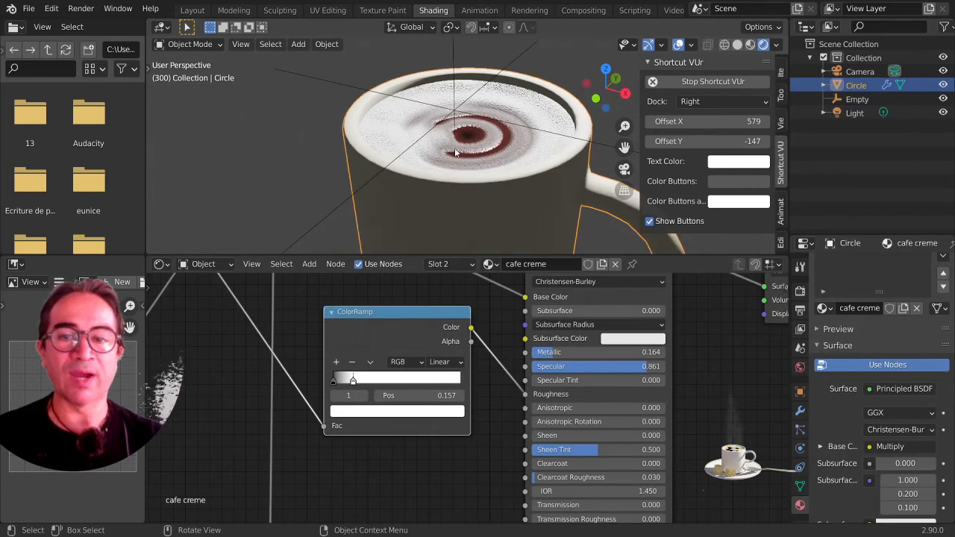
left_click(452, 51)
key("g")
key("z")
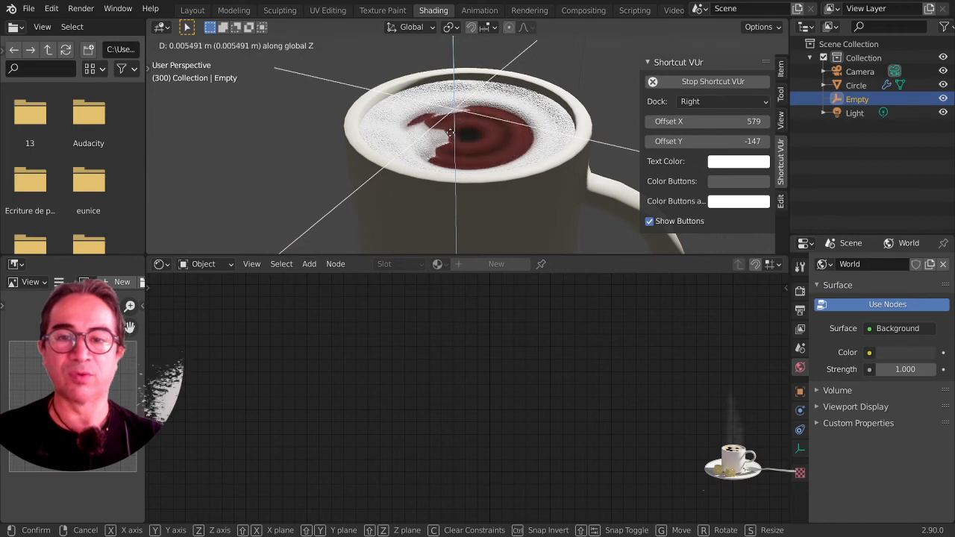
left_click(453, 144)
left_click(509, 160)
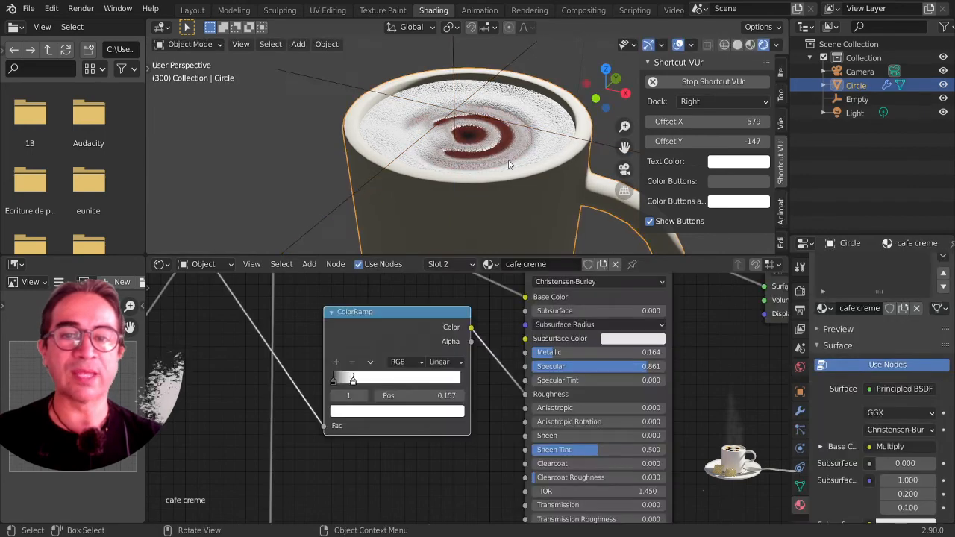
- Put the mug in Edit Mode in top view and enable Smooth proportional editing with Connected Only
middle_click_drag(510, 159, 497, 21)
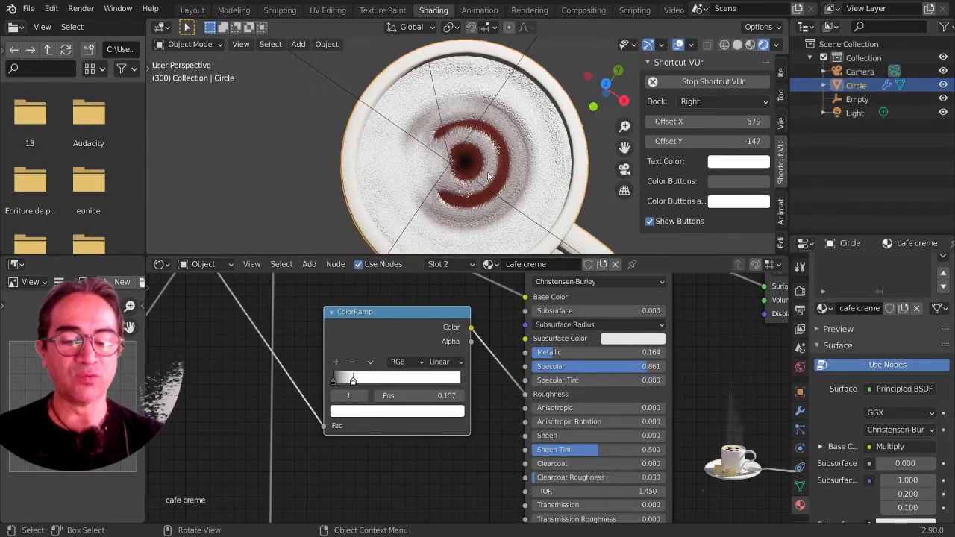
key("KP_7")
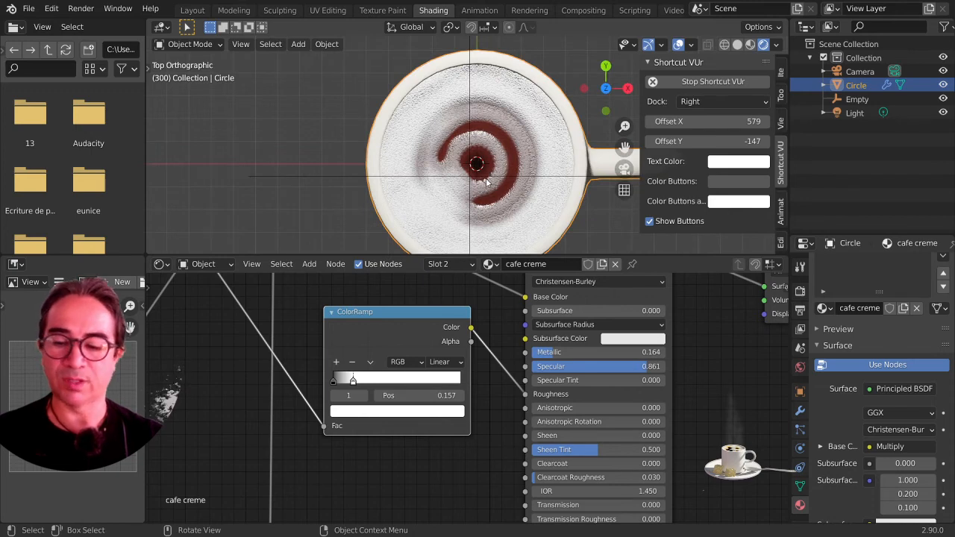
left_click(192, 44)
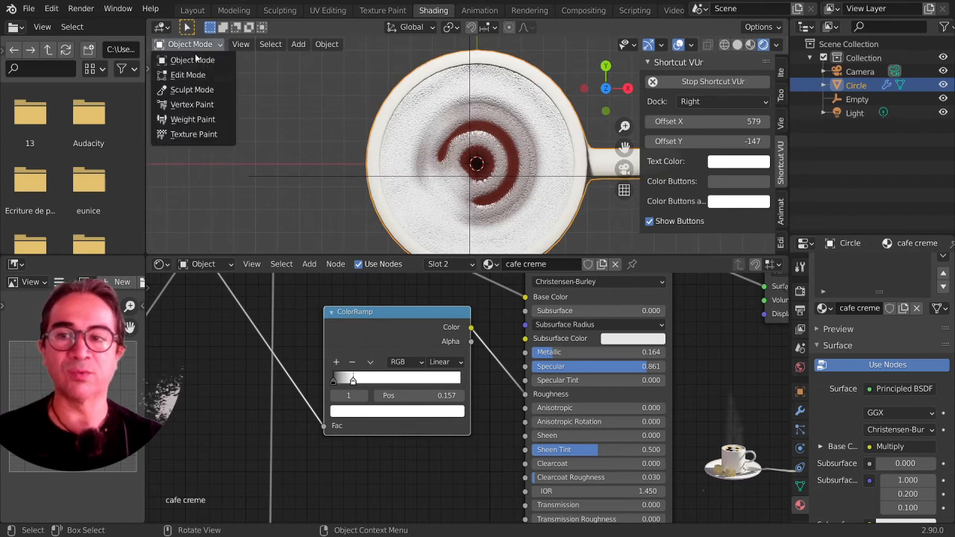
left_click(188, 75)
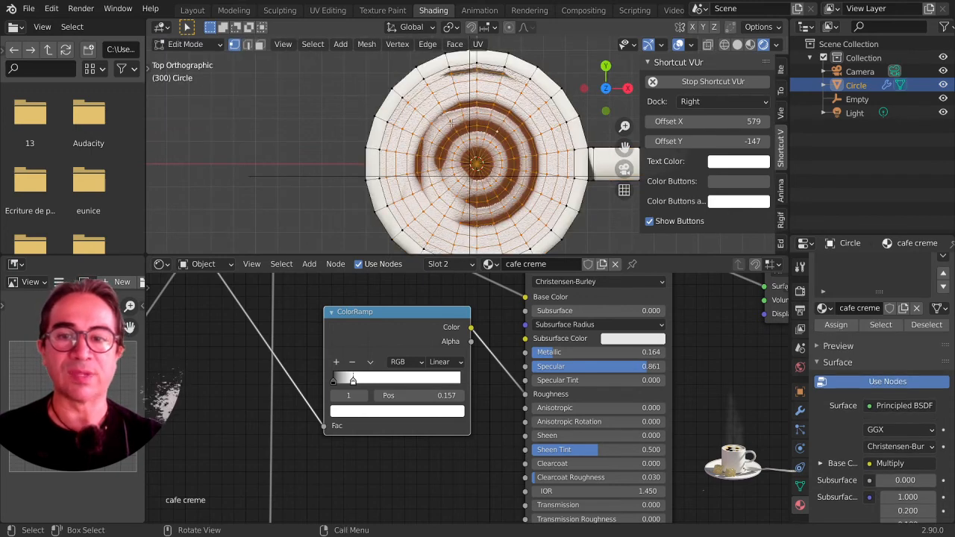
left_click(526, 29)
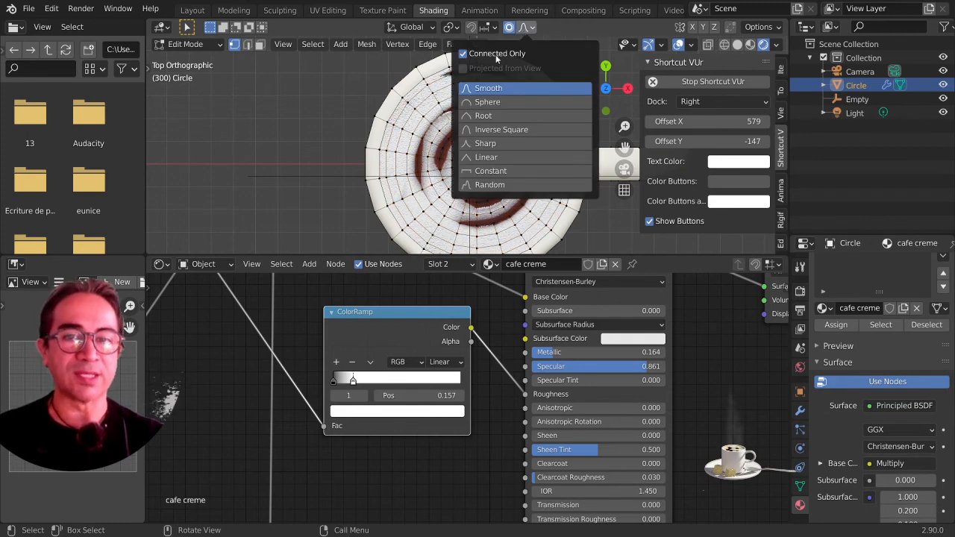
key("r")
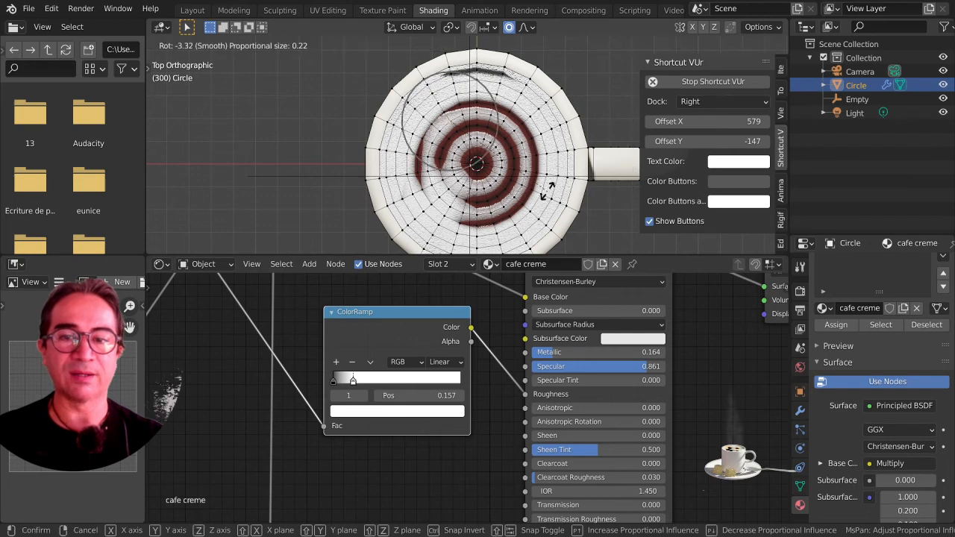
right_click(552, 179)
- Switch the viewport to Material Preview and proportionally rotate the vertices on the coffee's upper-left area to distort the rings
left_click(737, 44)
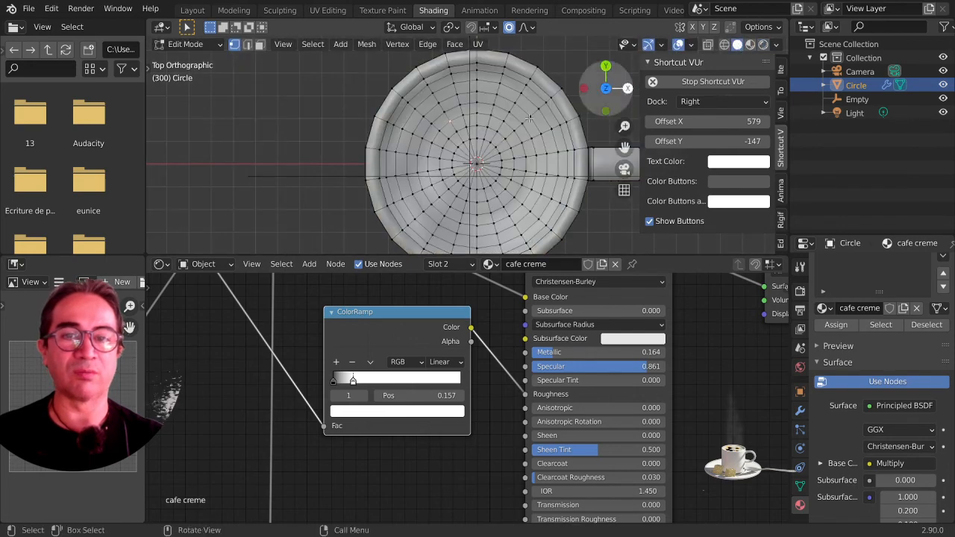
left_click(750, 45)
scroll(485, 195, "down", 3)
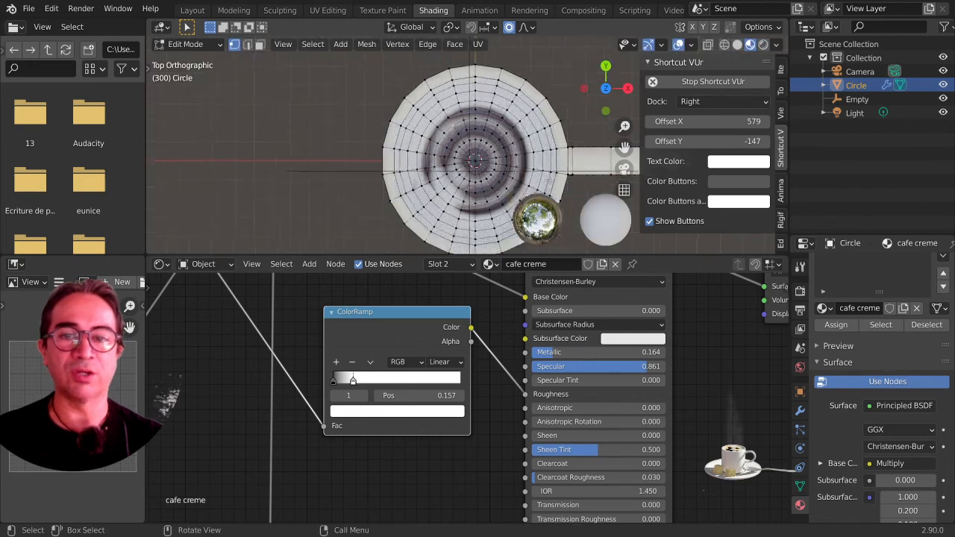
scroll(494, 161, "up", 3)
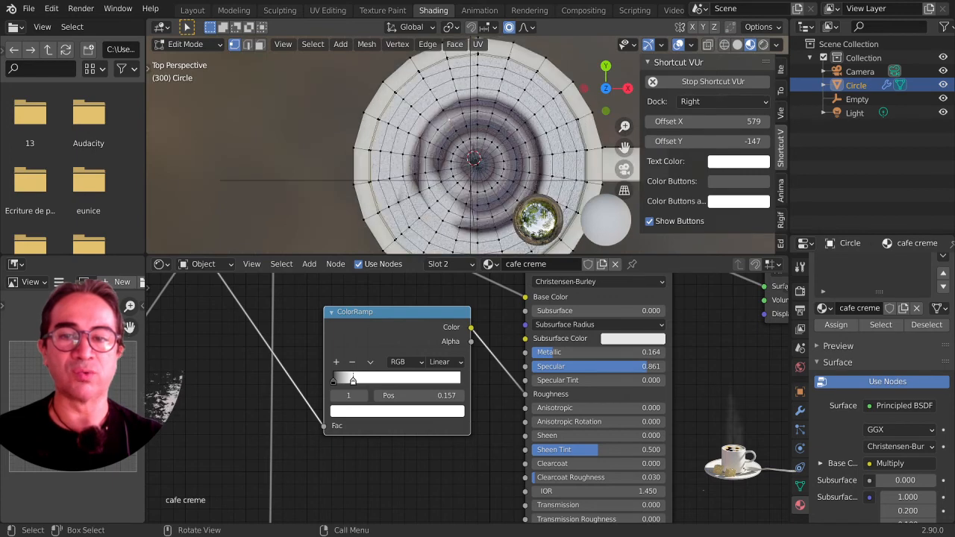
key("r")
scroll(557, 143, "up", 4)
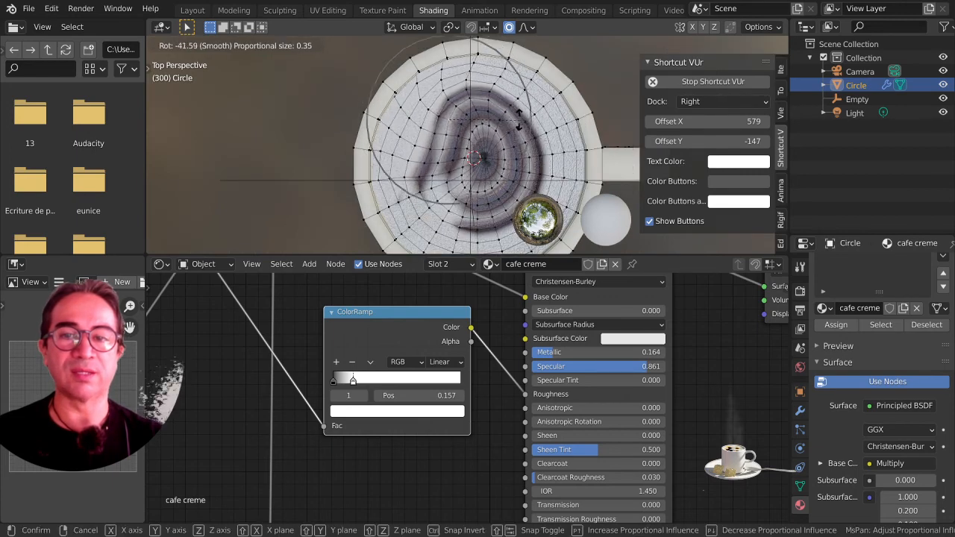
left_click(496, 83)
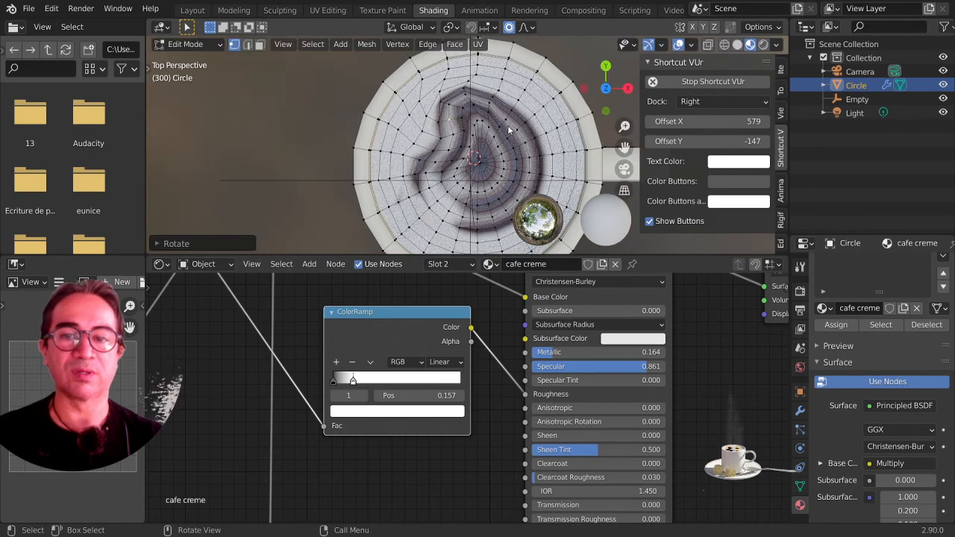
- Distort the coffee swirl further by proportionally moving and rotating vertices near the centre and handle side, and return to Object Mode
key("g")
left_click(505, 200)
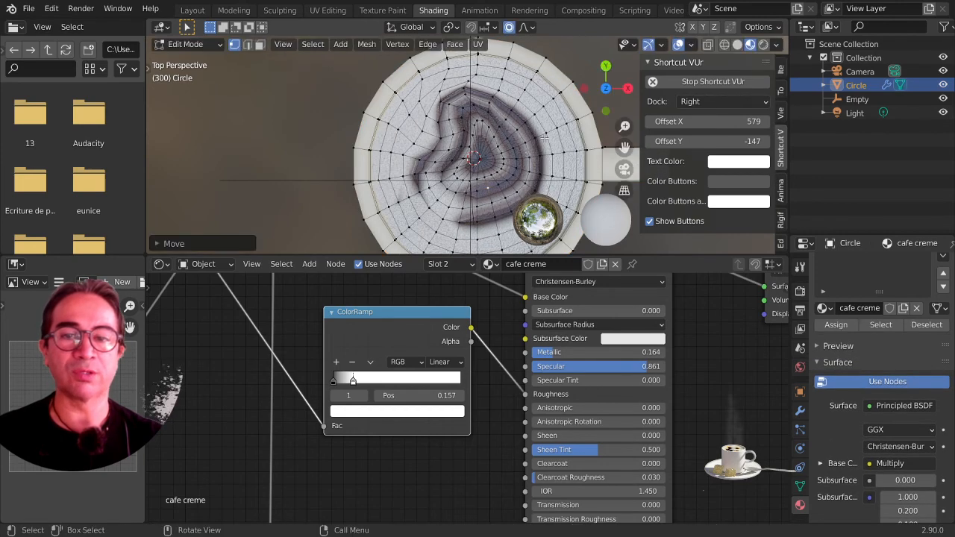
key("r")
left_click(507, 170)
left_click(523, 163)
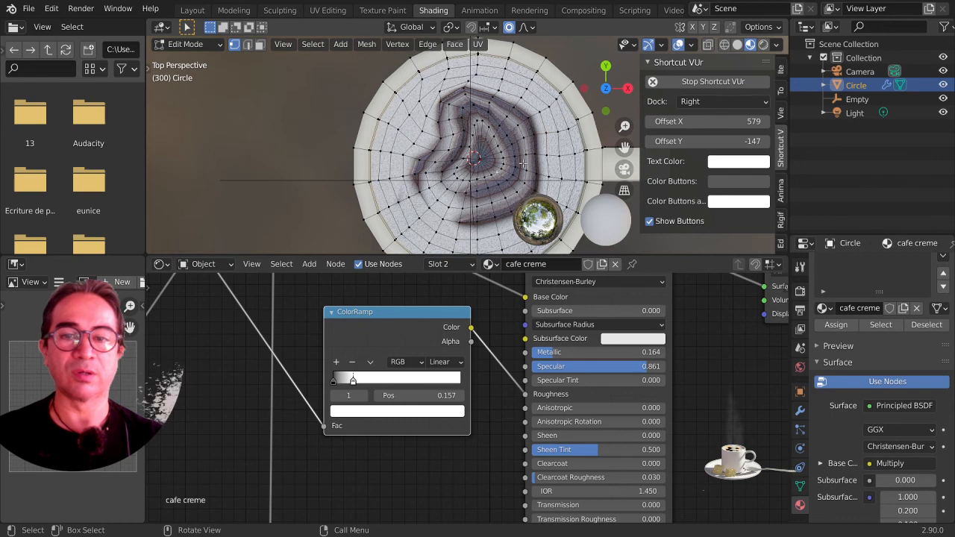
key("r")
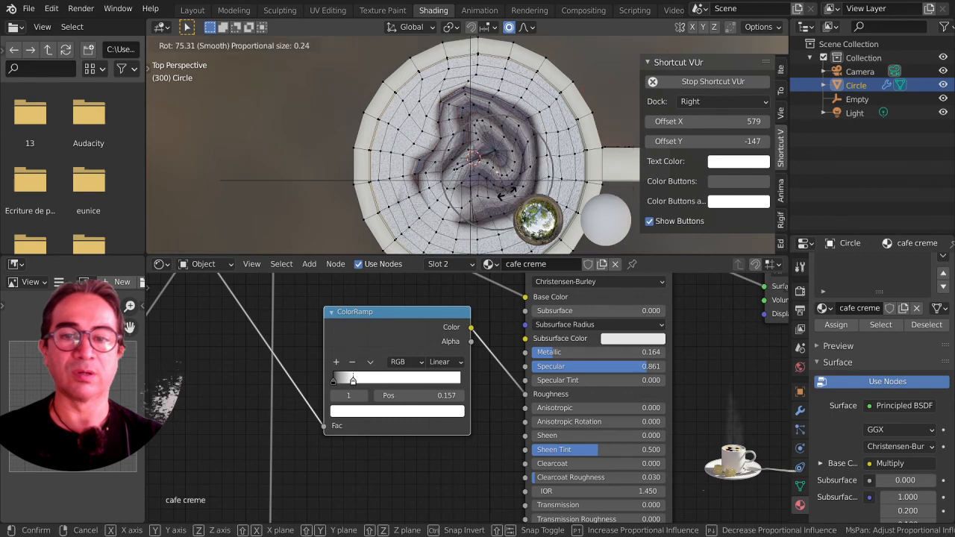
left_click(506, 194)
key("Tab")
- Select the Empty and adjust its height along Z to tune the distorted swirl's dark areas
middle_click_drag(506, 193, 411, 130)
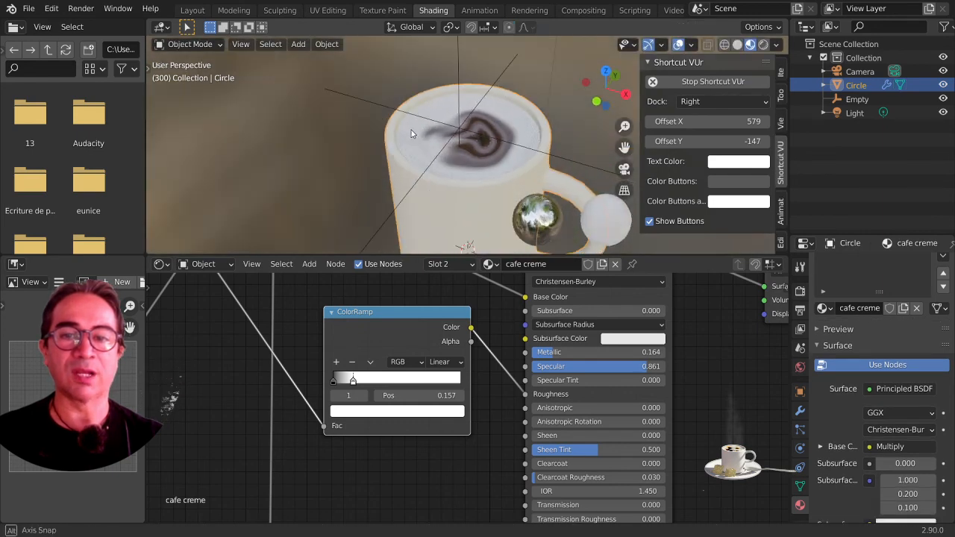
left_click(471, 116)
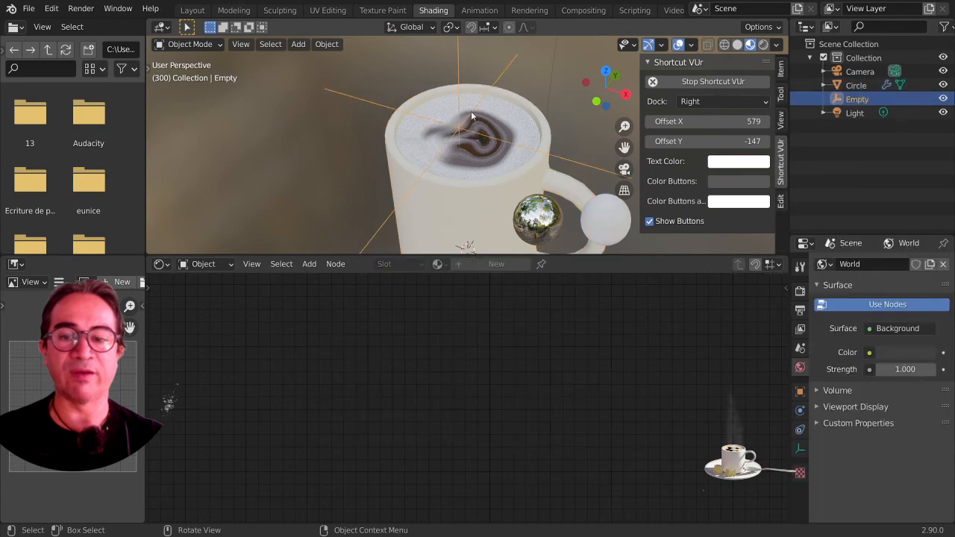
key("g")
key("z")
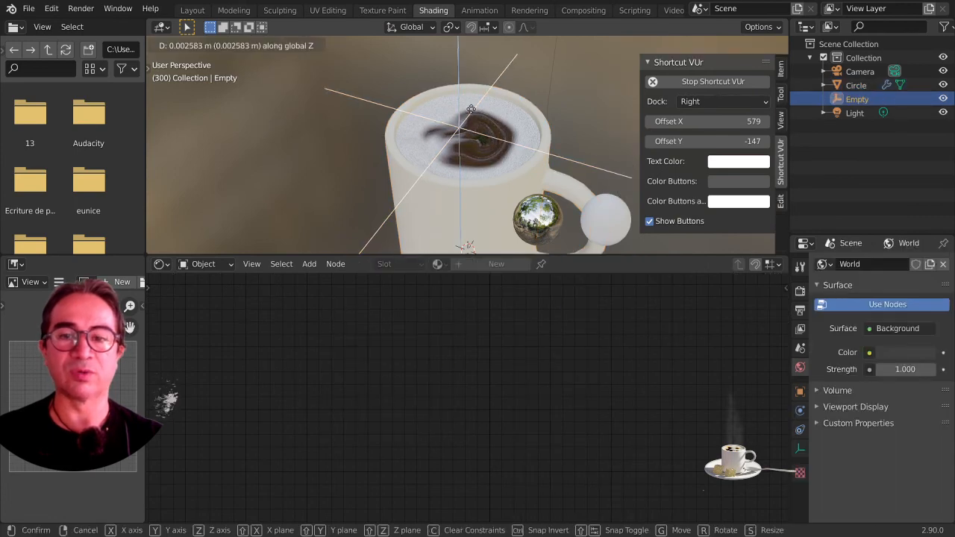
left_click(461, 146)
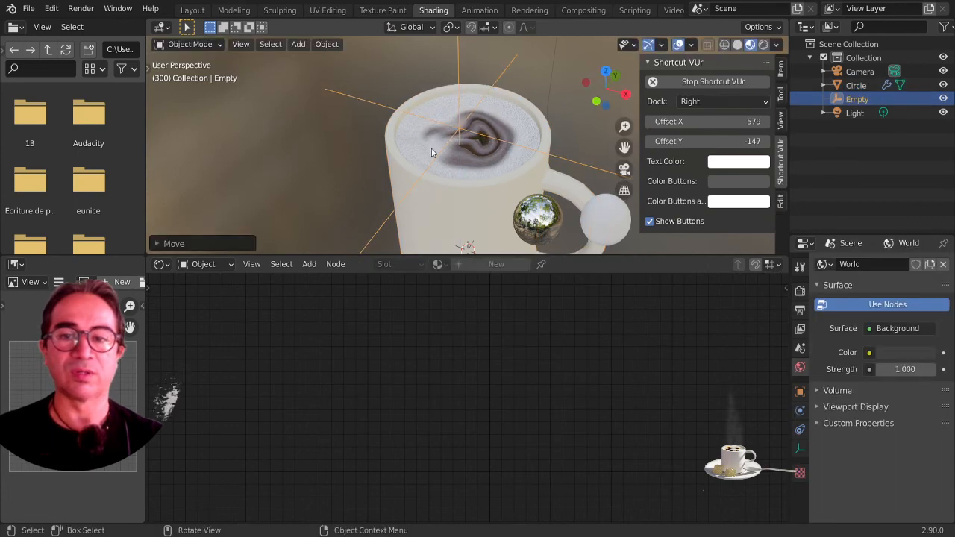
- Select the mug, enter Edit Mode in top view and proportionally move vertices on the swirl's lower-left side toward the centre
left_click(431, 152)
key("KP_7")
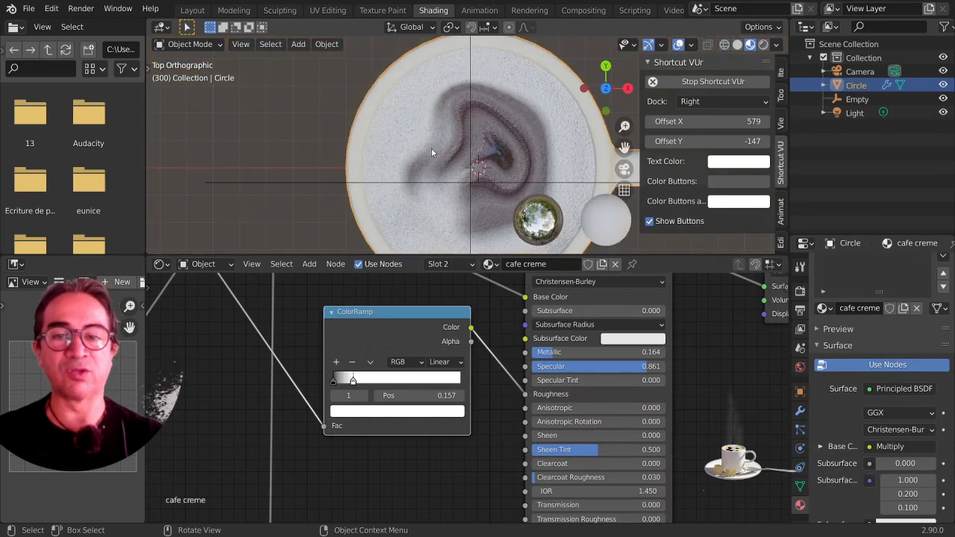
key("Tab")
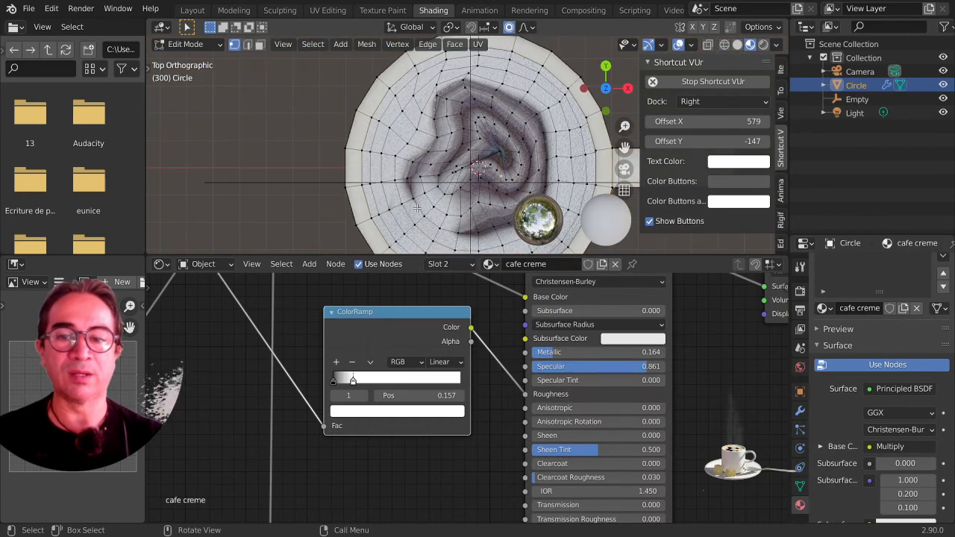
key("g")
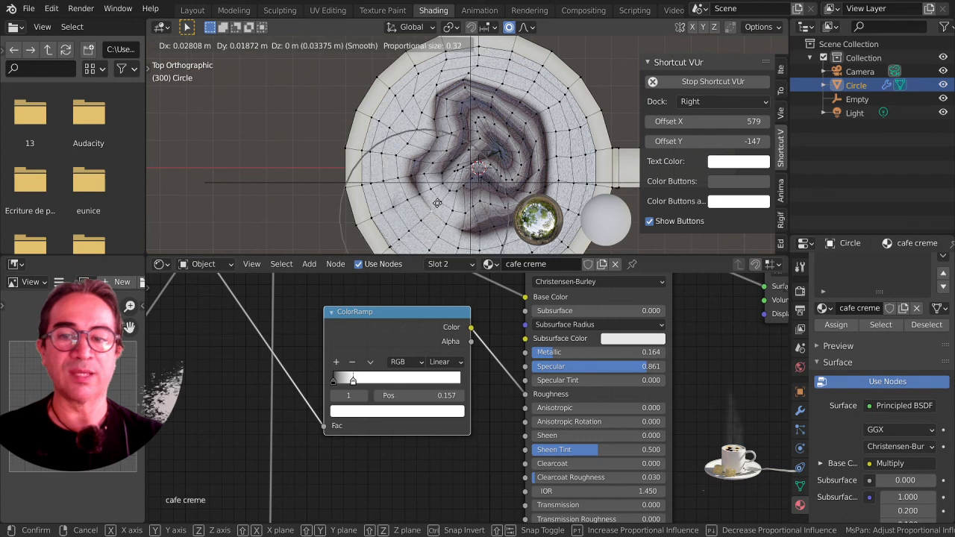
left_click(450, 193)
key("g")
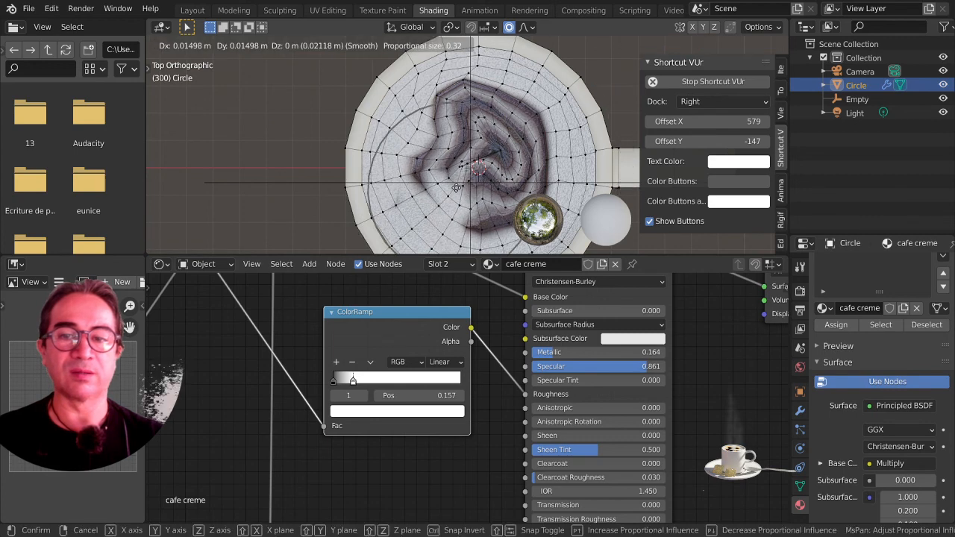
left_click(500, 149)
- Proportionally move vertices near the swirl's centre and pull its upper edge outward with a 0.20 influence size, returning to Object Mode
key("g")
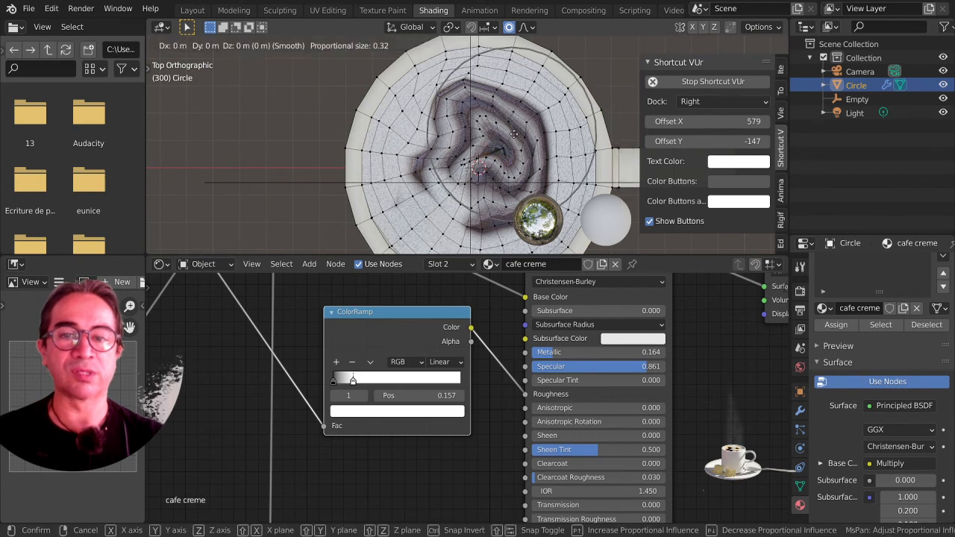
left_click(511, 112)
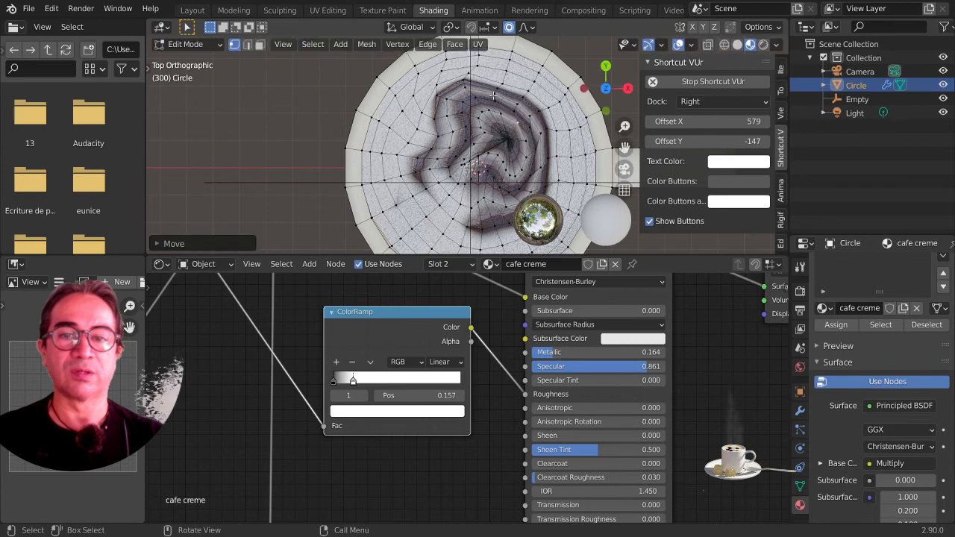
key("g")
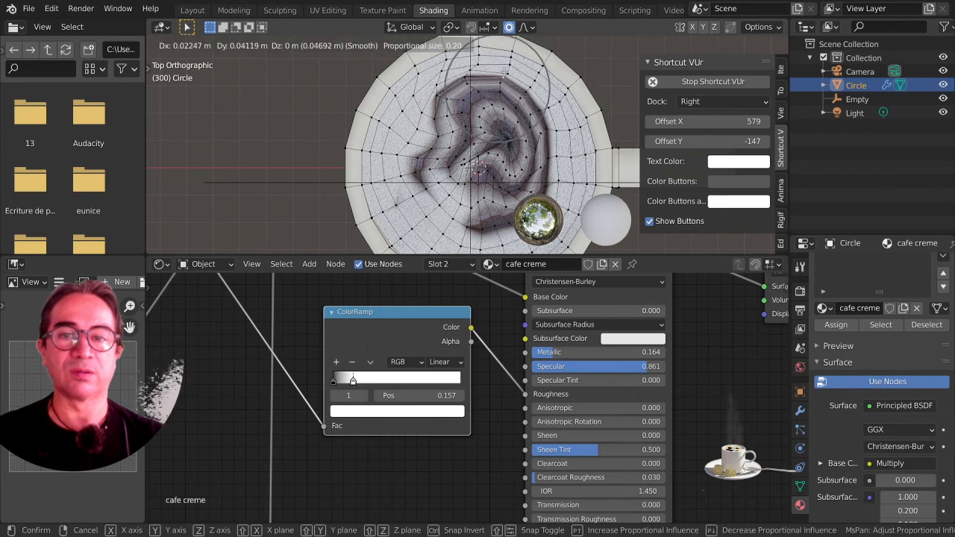
left_click(506, 73)
key("Tab")
middle_click_drag(471, 214, 452, 153)
scroll(489, 149, "up", 3)
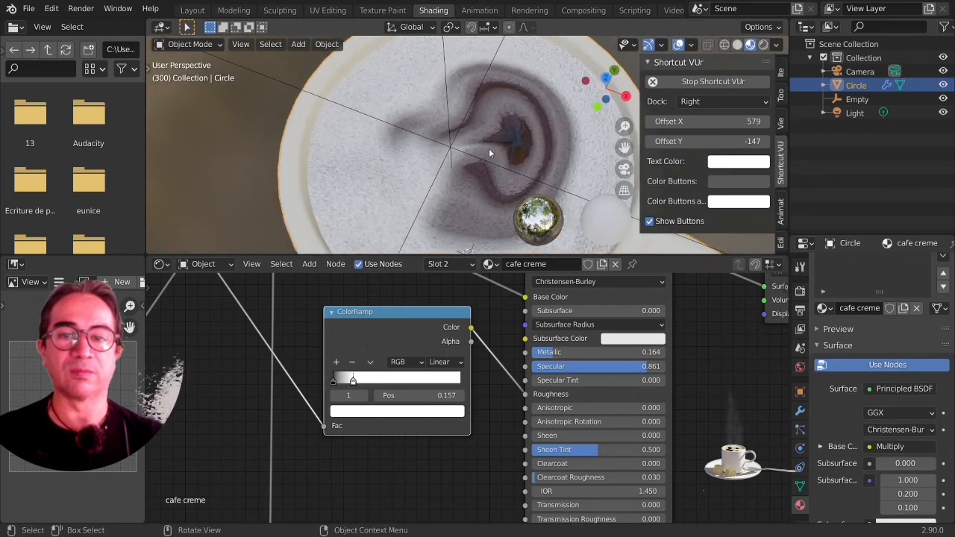
- Reopen the mug mesh for editing in top view and proportionally move the inner swirl vertices around and below the dark centre
key("Tab")
key("KP_7")
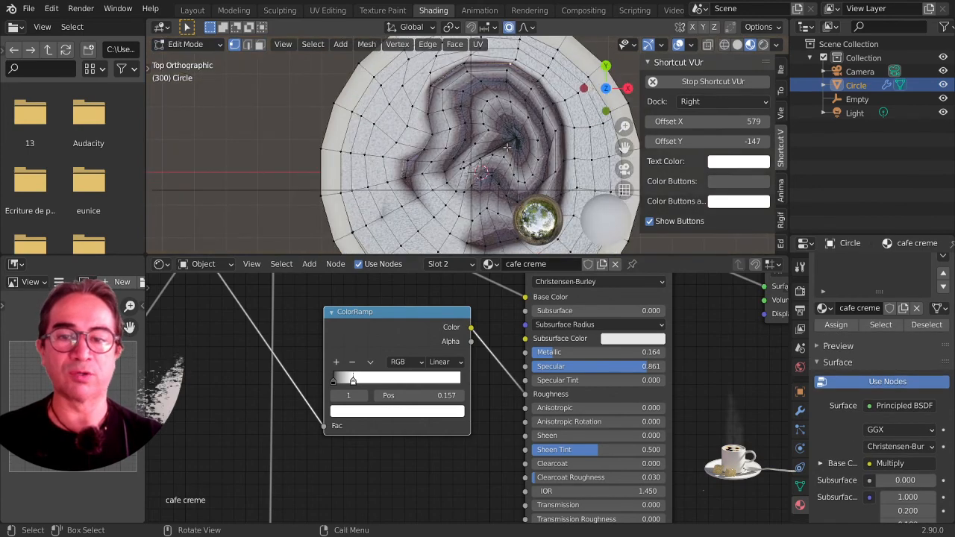
key("g")
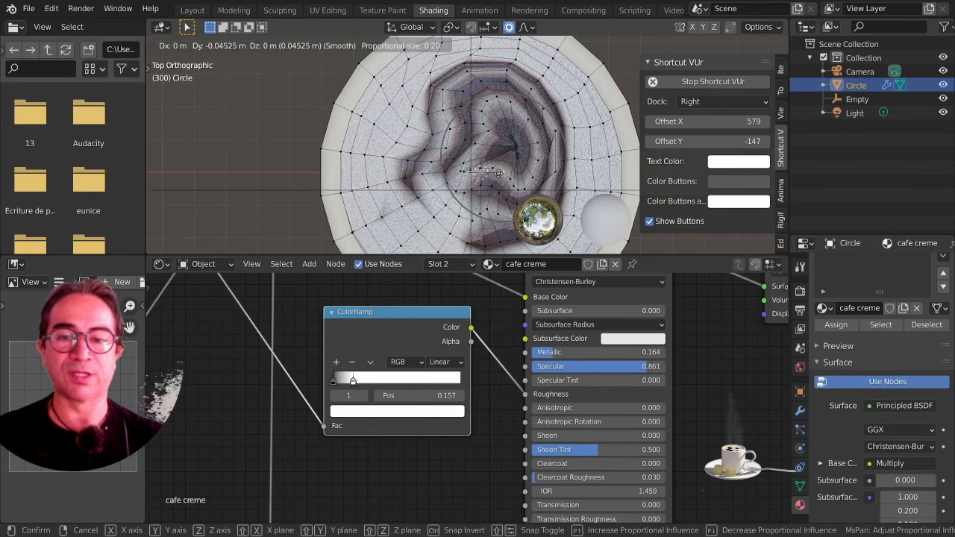
left_click(492, 135)
key("g")
left_click(502, 142)
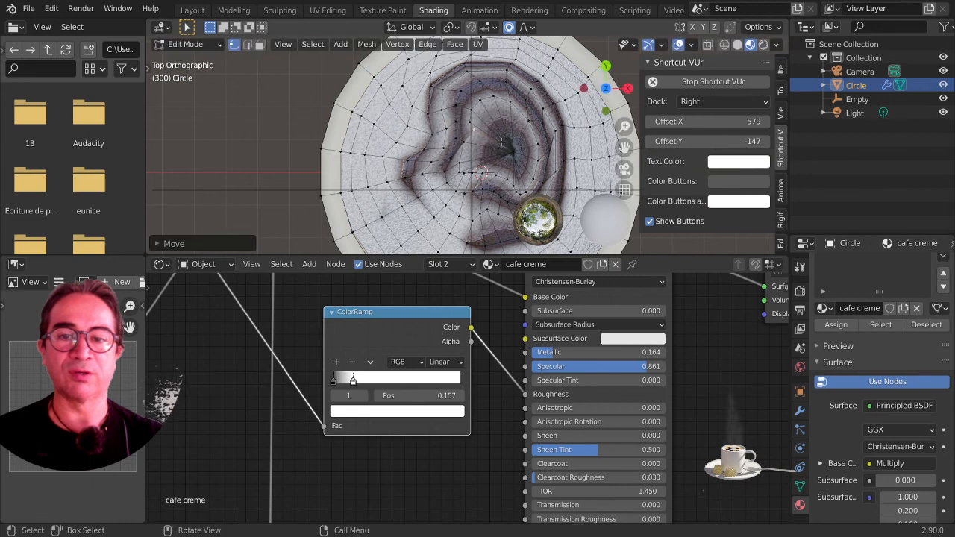
- Pull the vertices right of the swirl's core inward with a 0.11 proportional size, and shift the centre vertex to the left
key("g")
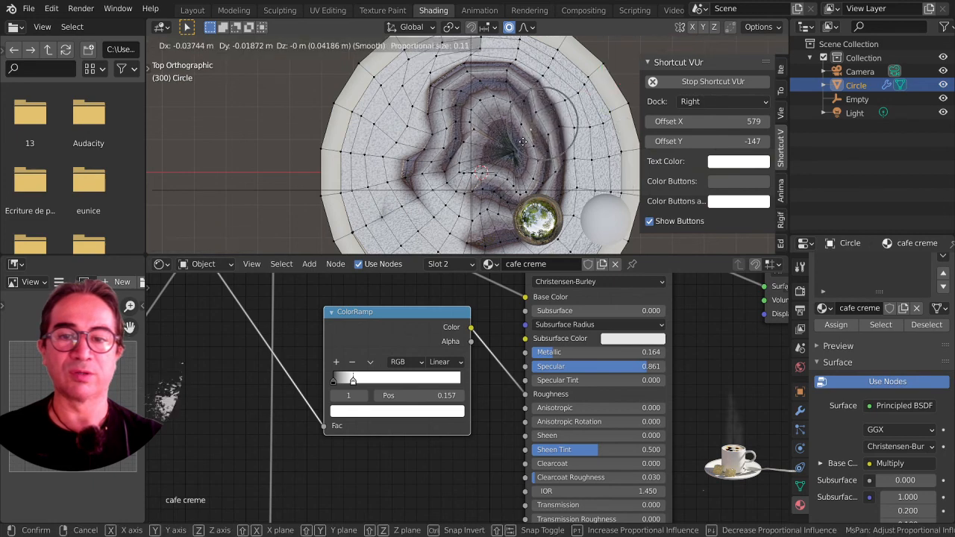
left_click(523, 142)
key("g")
left_click(525, 141)
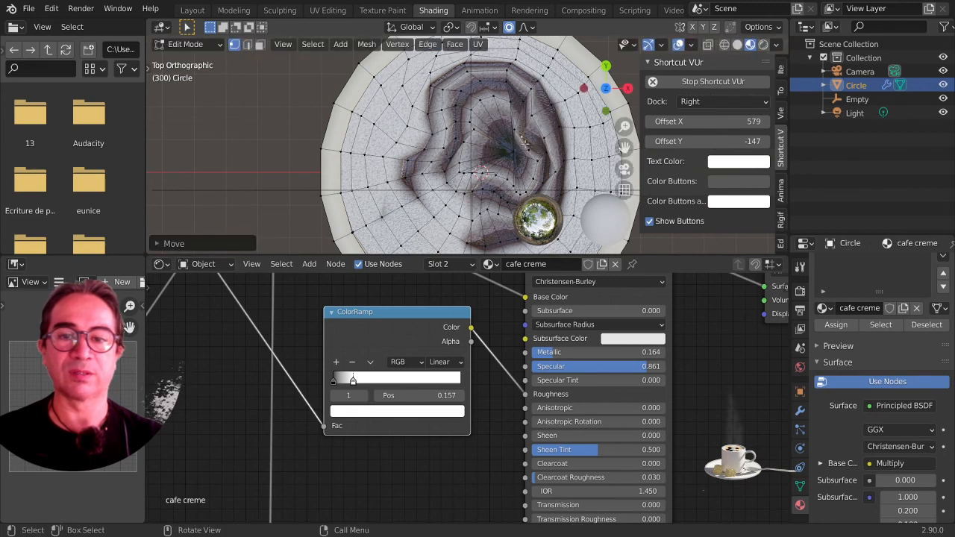
key("g")
left_click(494, 153)
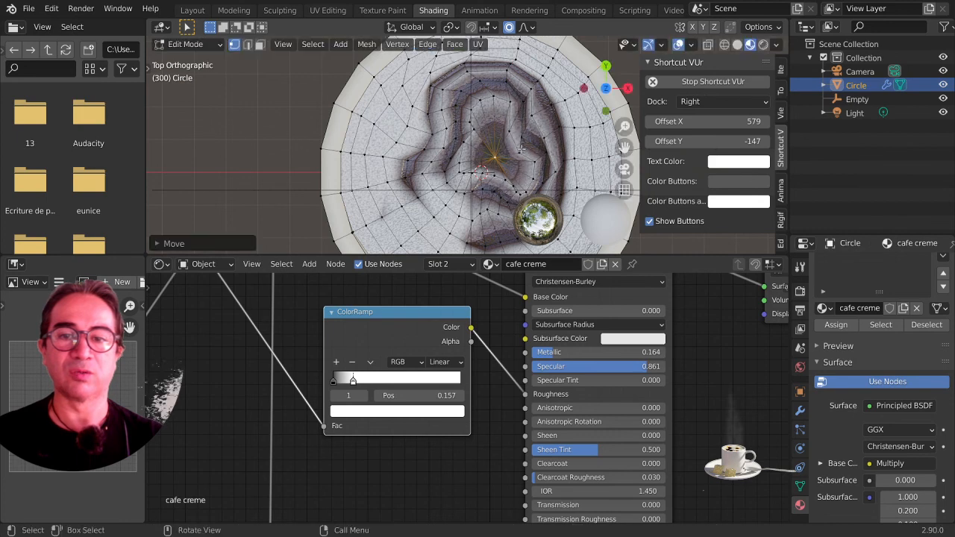
- Fine-tune the vertices along the inner ring's right and upper-right side with small proportional moves, and return to Object Mode
left_click(522, 149)
key("g")
left_click(520, 146)
key("g")
left_click(514, 123)
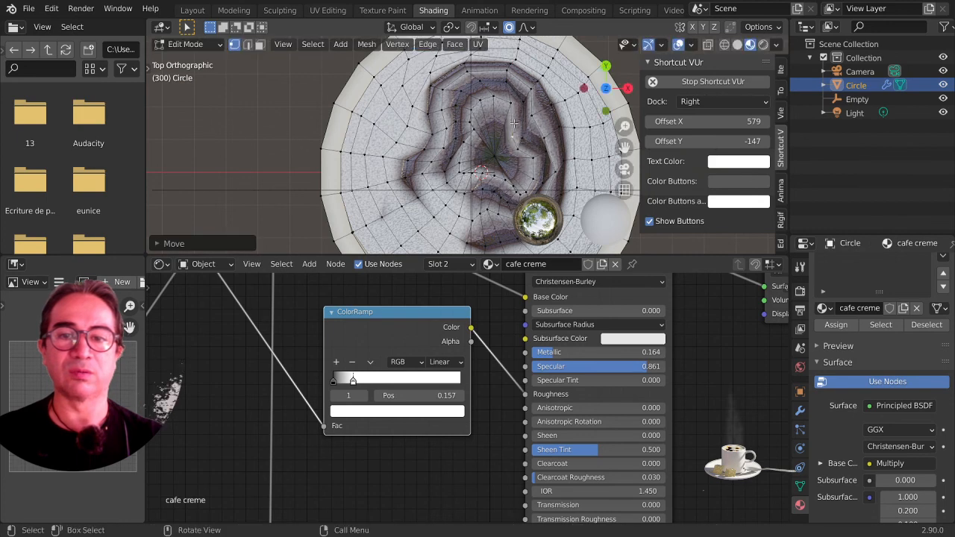
left_click(510, 106)
key("g")
left_click(510, 111)
key("Tab")
scroll(444, 196, "down", 2)
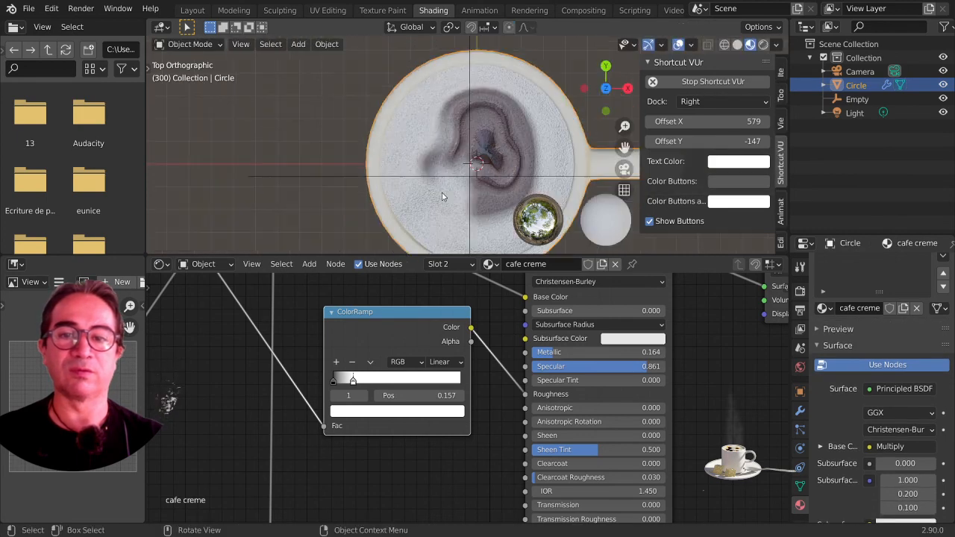
- Examine the finished mug and its distorted coffee swirl from several angles in a maximized viewport, restoring the Shading layout at the end
middle_click_drag(443, 196, 490, 166)
scroll(492, 183, "down", 4)
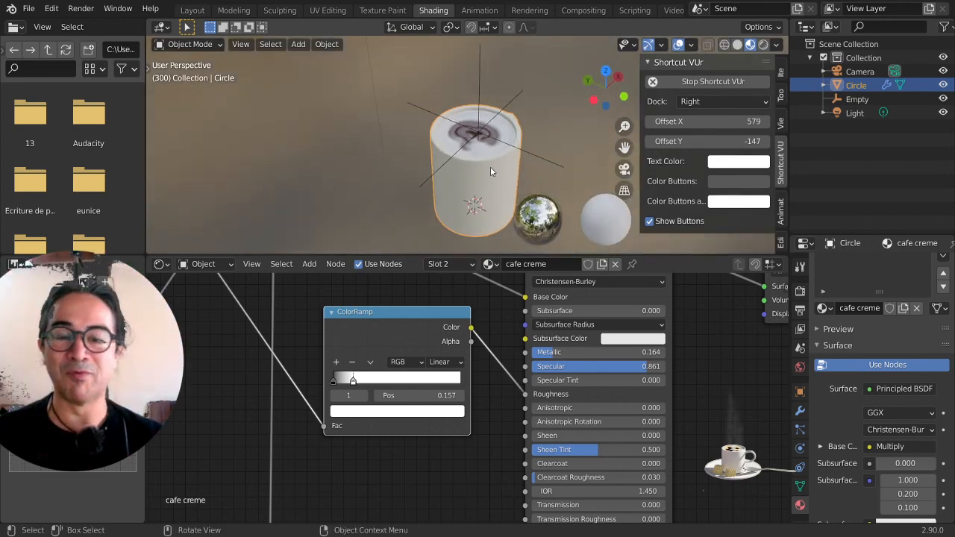
middle_click_drag(473, 191, 339, 180)
key("ctrl+space")
scroll(429, 242, "up", 4)
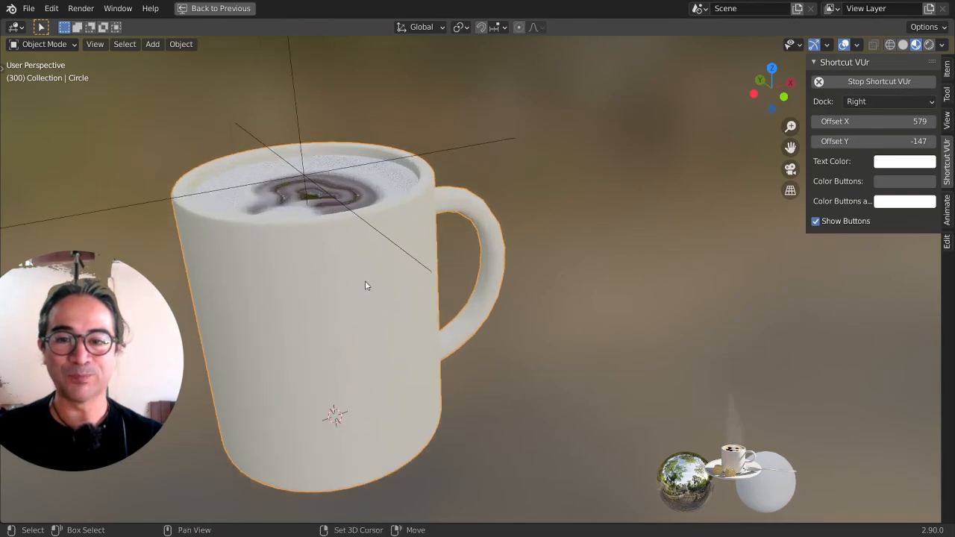
middle_click_drag(365, 285, 622, 312, "shift")
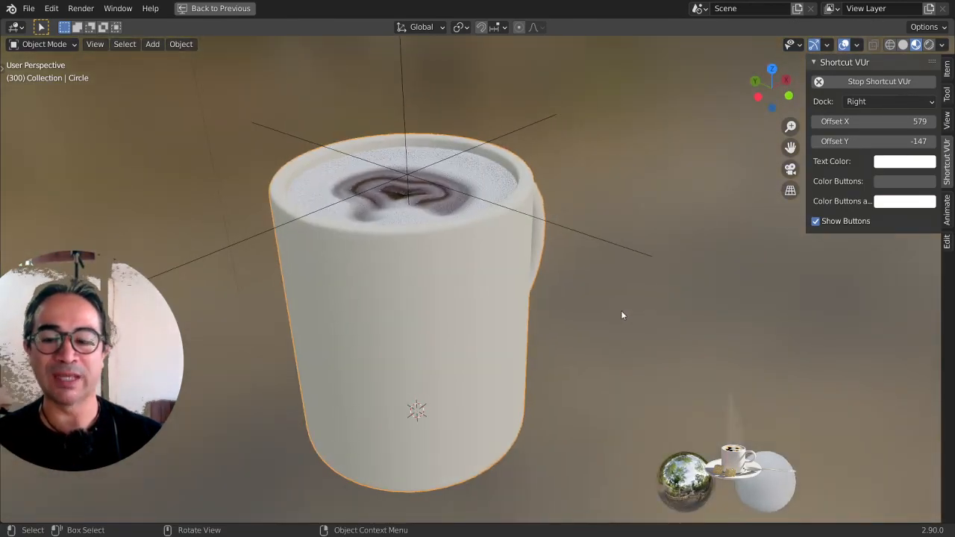
middle_click_drag(596, 282, 589, 316, "ctrl")
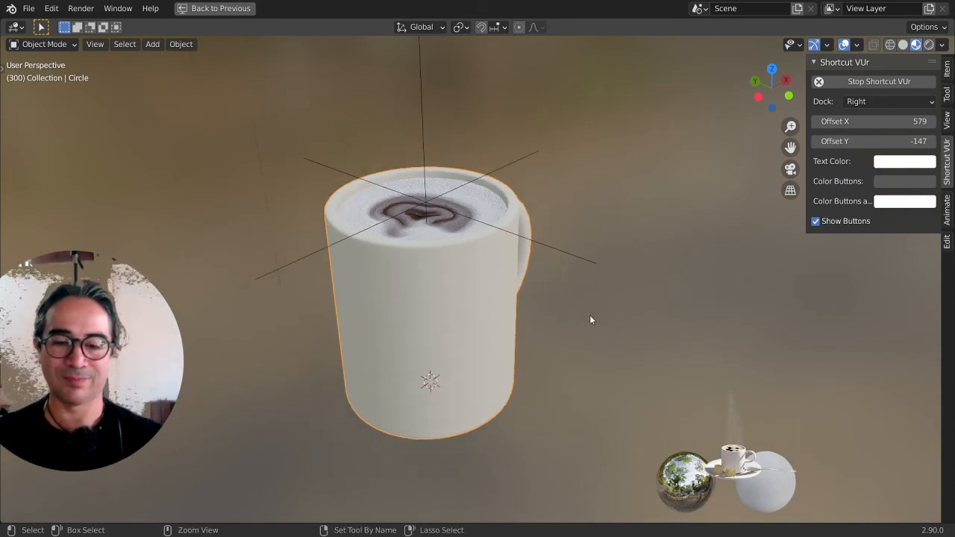
key("ctrl+space")
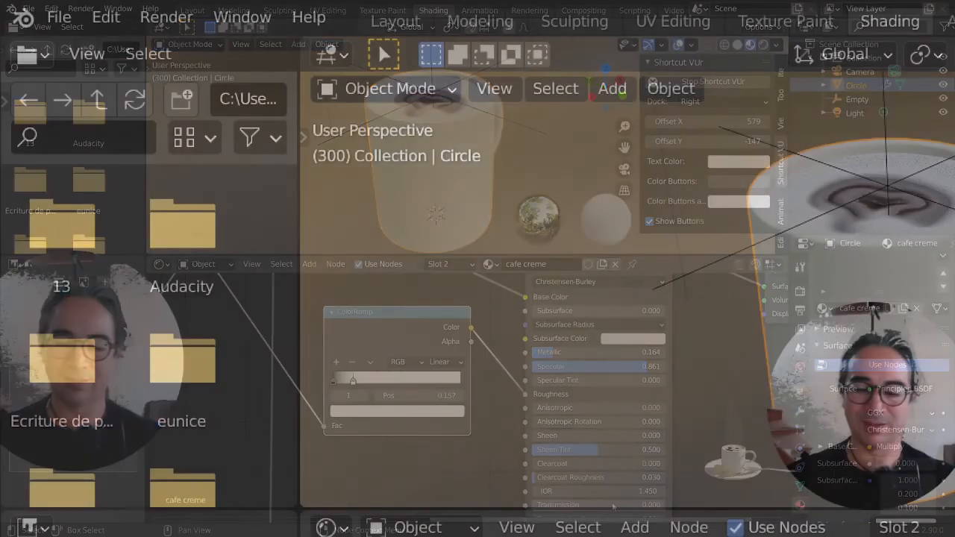